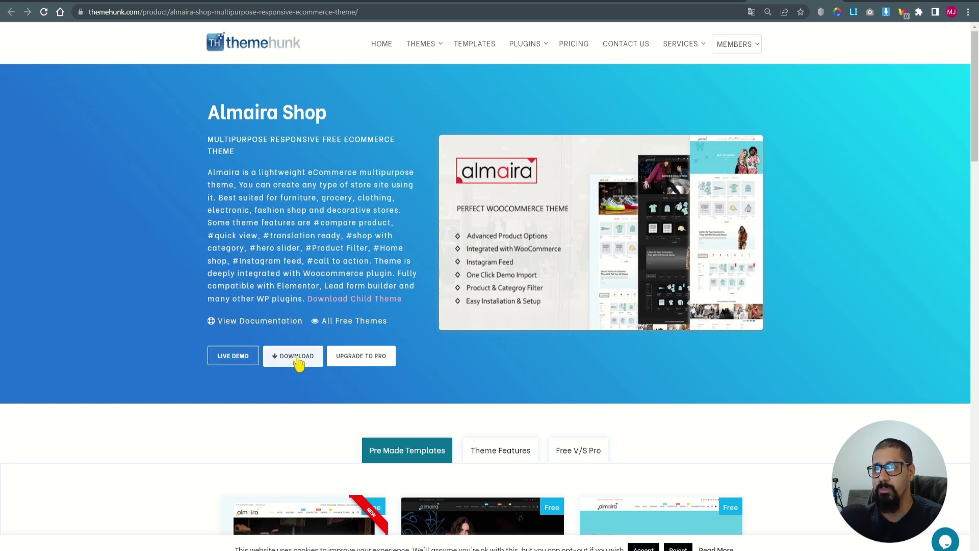
- Switch to the Hostinger panel and start another WordPress installation on nomedoseusite.com with the site title "Tema Almaria Shop"
{"action": "left_click", "coordinate": [526, 1]}
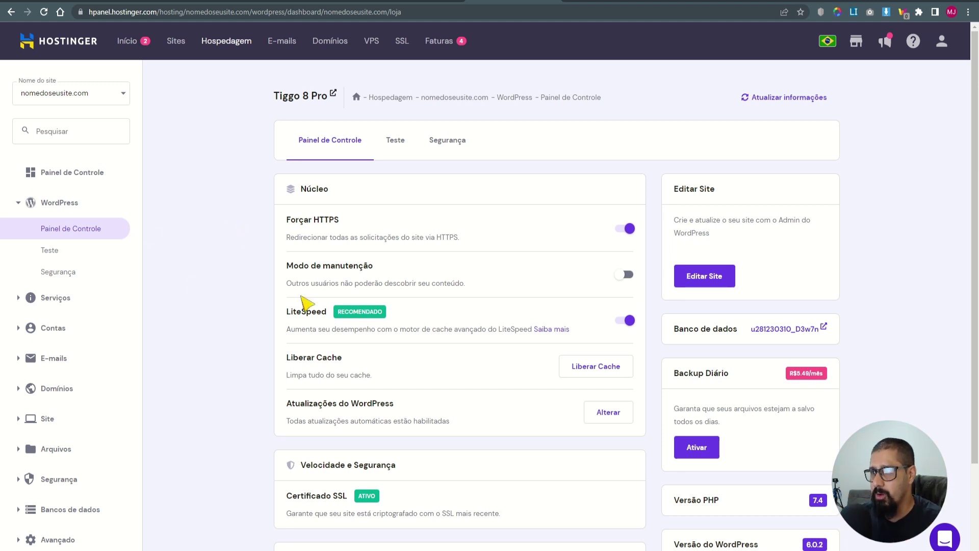
{"action": "scroll", "coordinate": [512, 441], "scroll_direction": "down", "scroll_amount": 2}
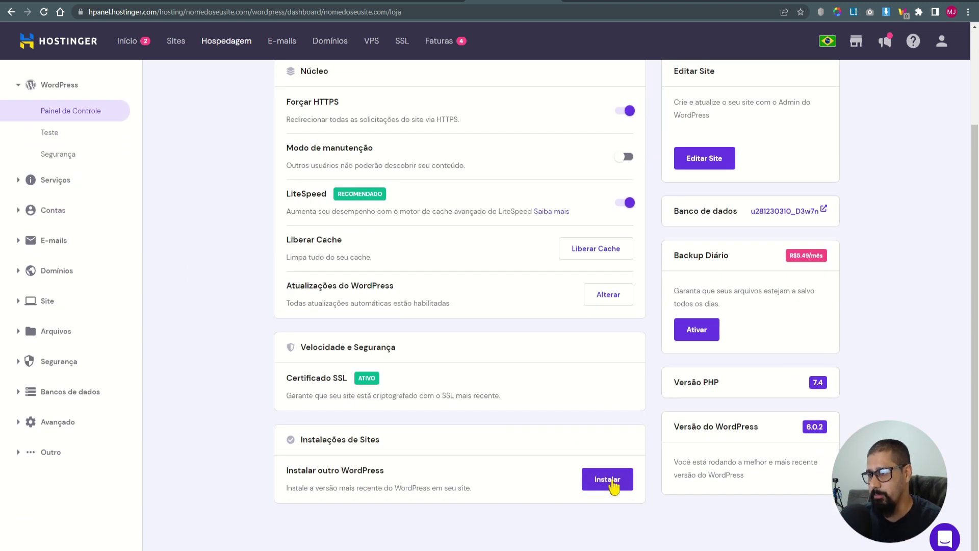
{"action": "left_click", "coordinate": [613, 481]}
{"action": "left_click", "coordinate": [364, 266]}
{"action": "type", "text": "Tema Almaria Shop"}
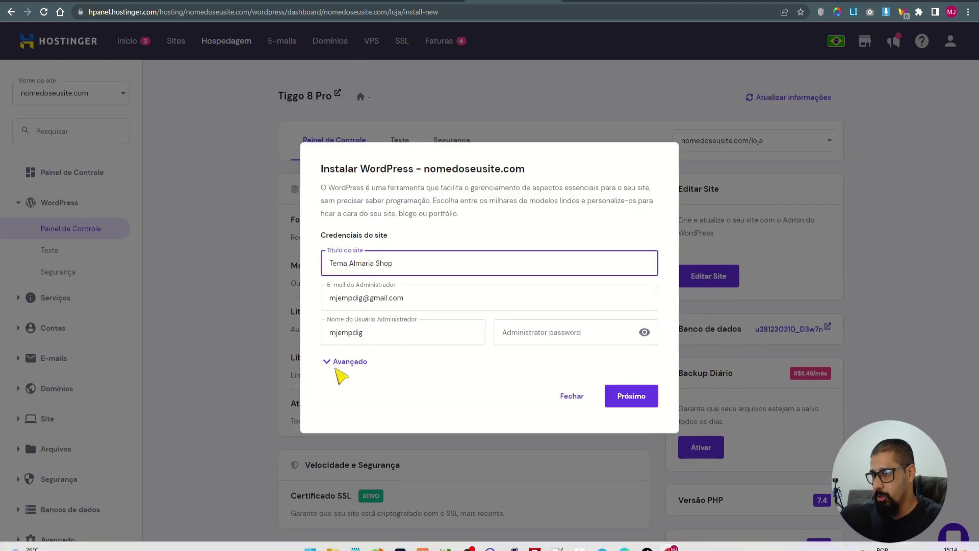
- Expand the advanced installation options and set the installation path's subfolder to almaria
{"action": "left_click", "coordinate": [336, 363]}
{"action": "left_click", "coordinate": [362, 357]}
{"action": "left_click", "coordinate": [357, 375]}
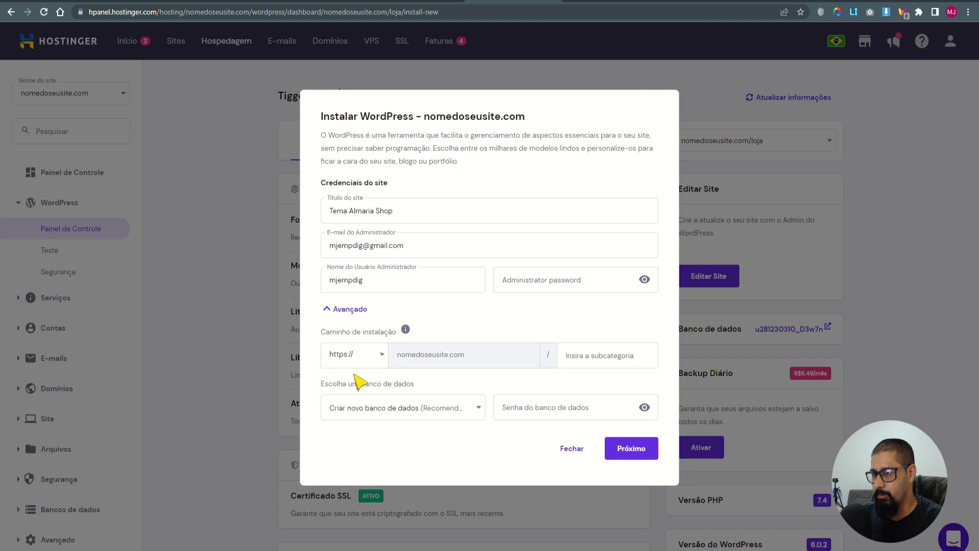
{"action": "left_click", "coordinate": [591, 356]}
{"action": "key", "text": "ctrl+v"}
- Enter the administrator password and run the WordPress installation with the recommended version and update schedule
{"action": "left_click", "coordinate": [525, 288]}
{"action": "key", "text": "ctrl+v"}
{"action": "left_click", "coordinate": [634, 448]}
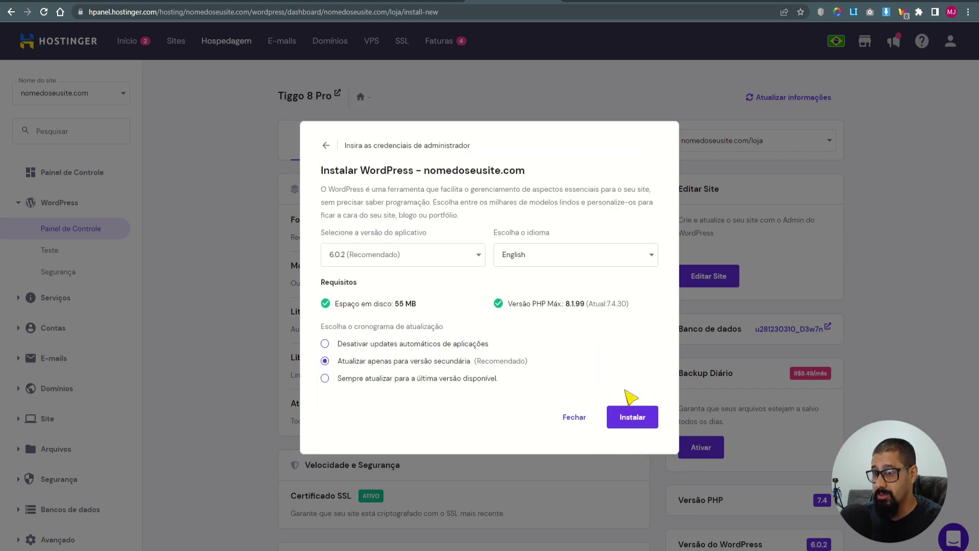
{"action": "left_click", "coordinate": [644, 417]}
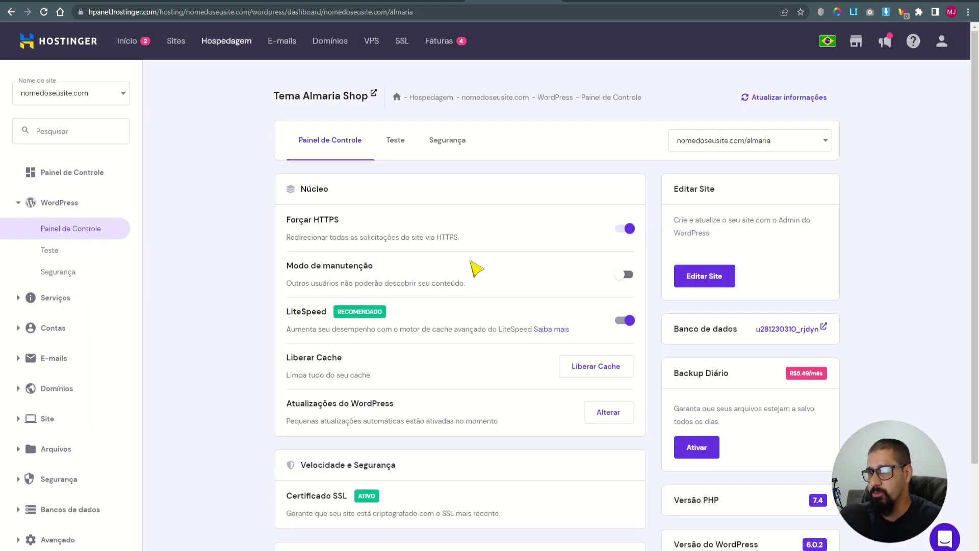
- Open the new site's WordPress admin and bring up the upload form for adding a theme
{"action": "left_click", "coordinate": [693, 276]}
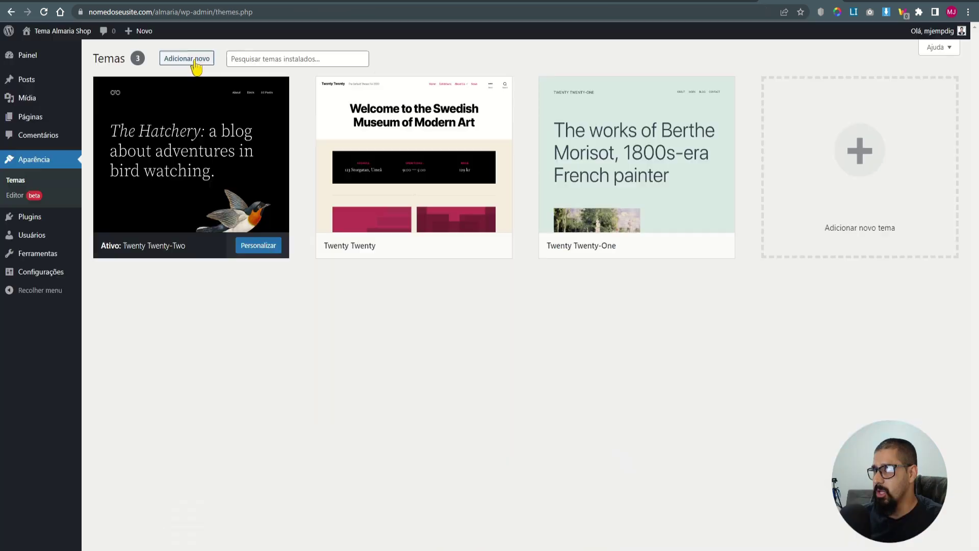
{"action": "left_click", "coordinate": [194, 65]}
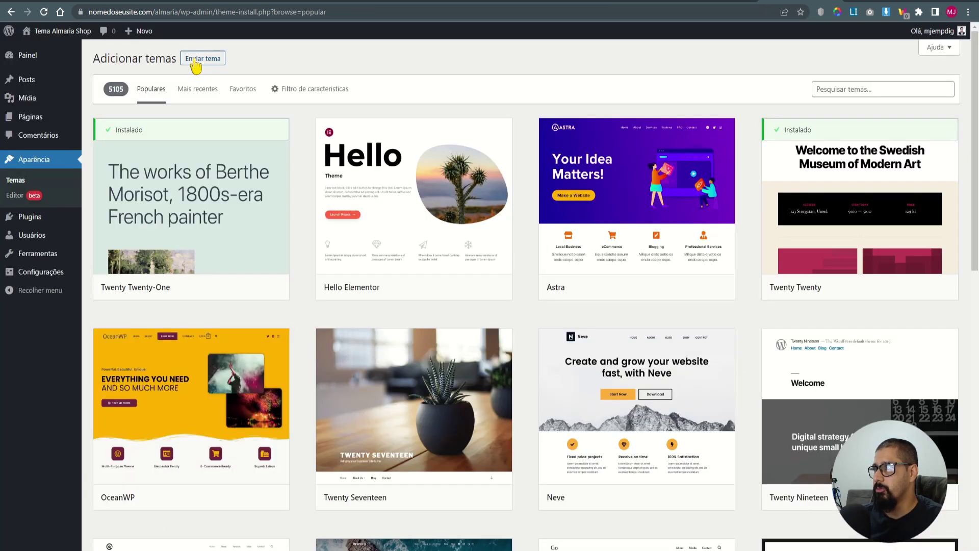
{"action": "left_click", "coordinate": [194, 64]}
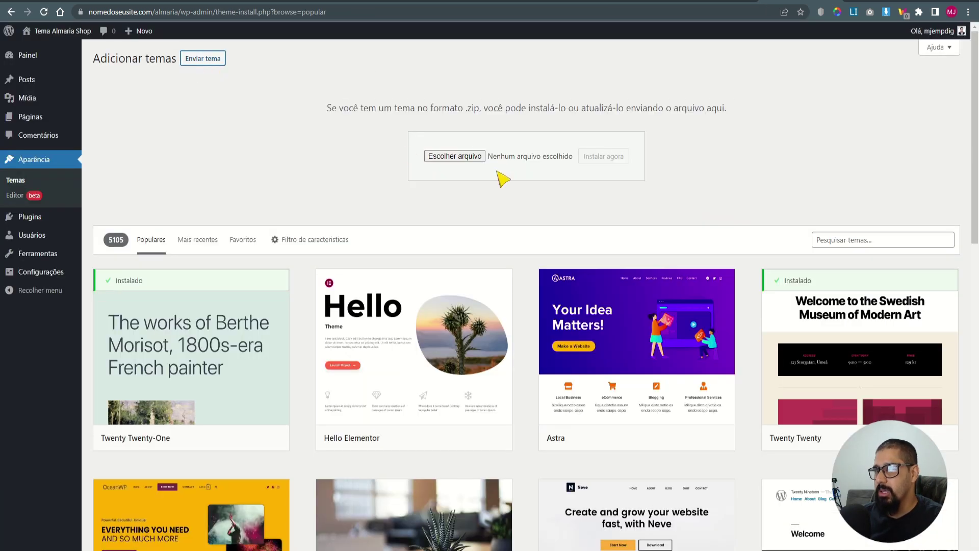
- Install the theme from almaira-shop.1.2.5.zip in Downloads and activate it
{"action": "left_click", "coordinate": [476, 161]}
{"action": "type", "text": "alm"}
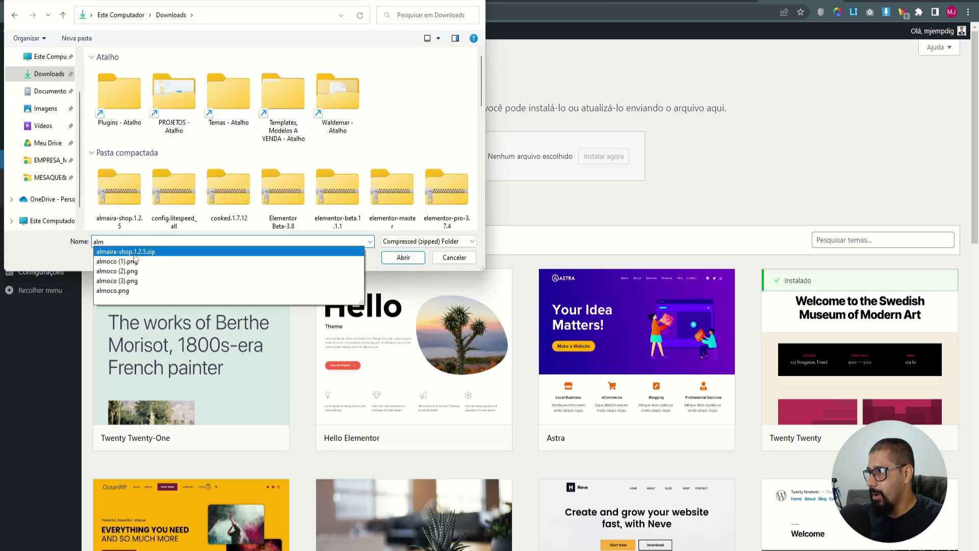
{"action": "left_click", "coordinate": [135, 252]}
{"action": "left_click", "coordinate": [392, 258]}
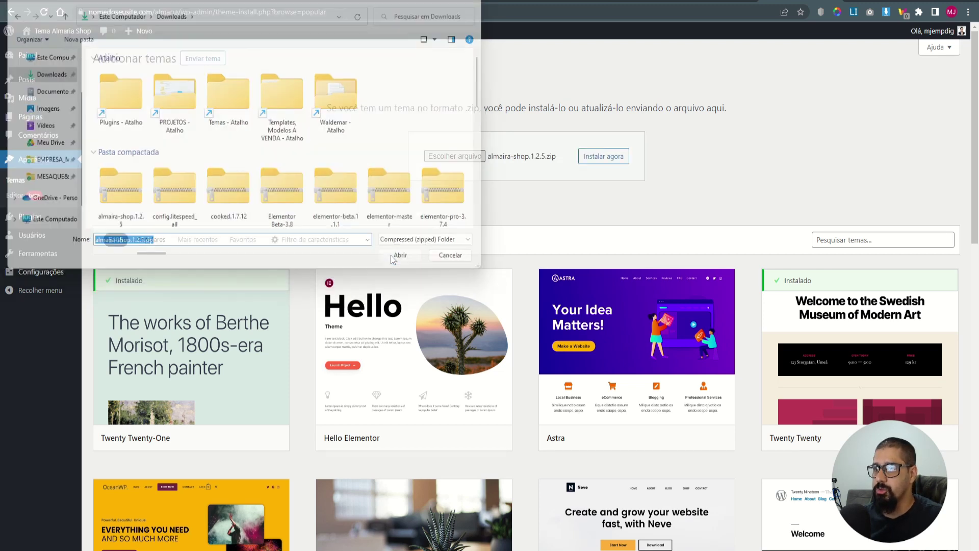
{"action": "left_click", "coordinate": [604, 158]}
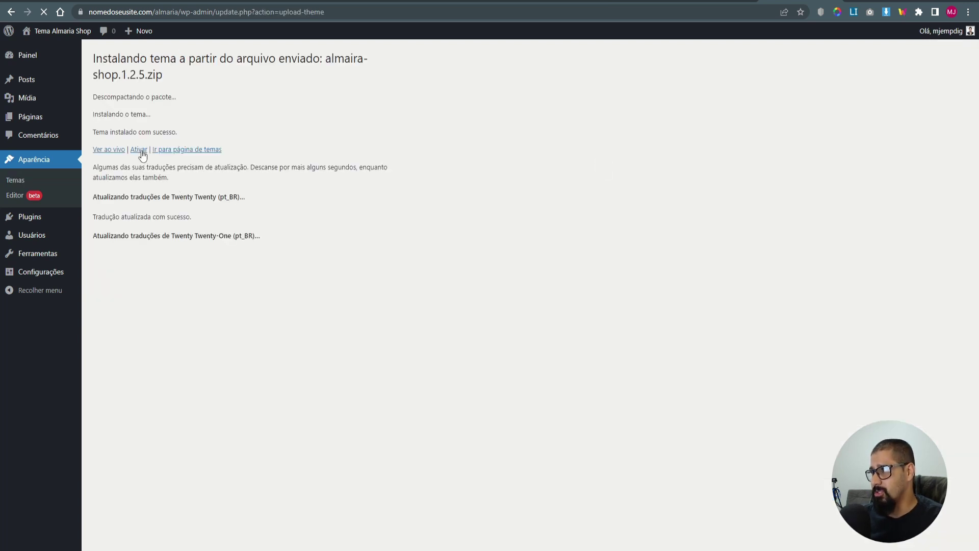
{"action": "left_click", "coordinate": [144, 154]}
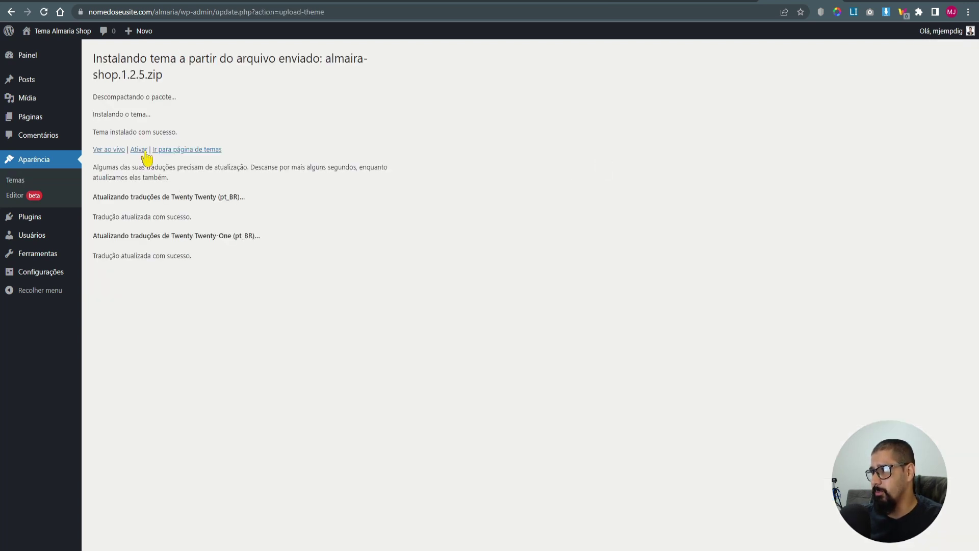
{"action": "left_click", "coordinate": [145, 153]}
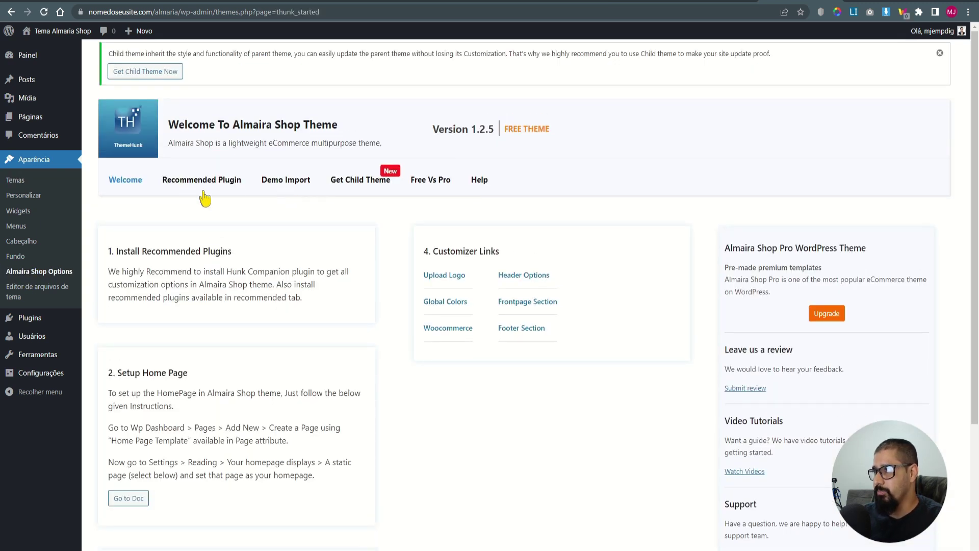
- Install the Hunk Companion, One Click Demo Import and Woocommerce plugins required for the Almaira Shop demo import
{"action": "left_click", "coordinate": [298, 187]}
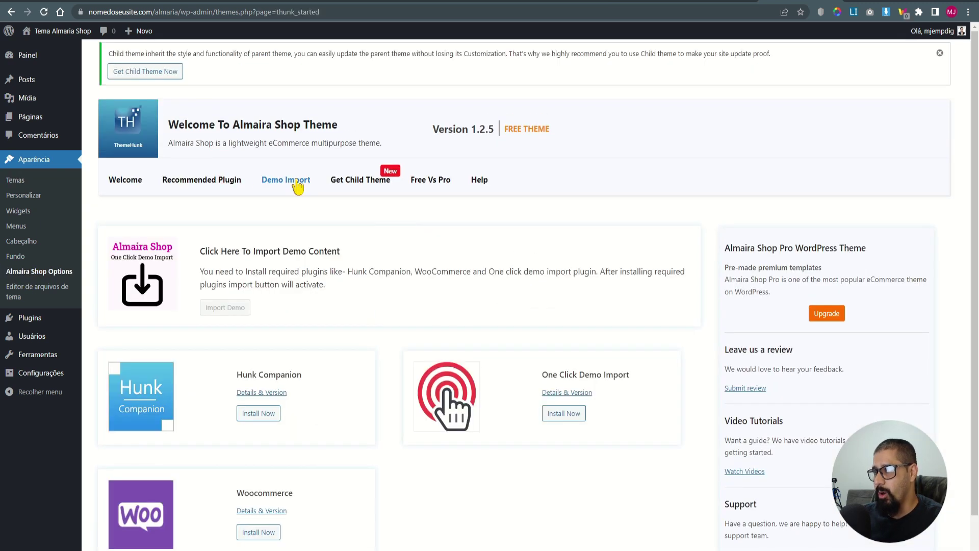
{"action": "scroll", "coordinate": [291, 288], "scroll_direction": "down", "scroll_amount": 1}
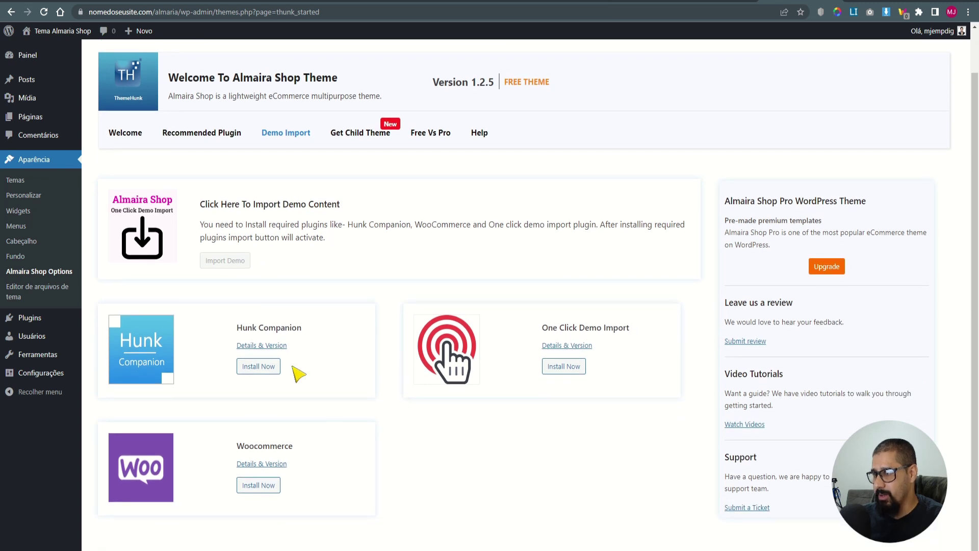
{"action": "left_click", "coordinate": [263, 367]}
{"action": "left_click", "coordinate": [580, 368]}
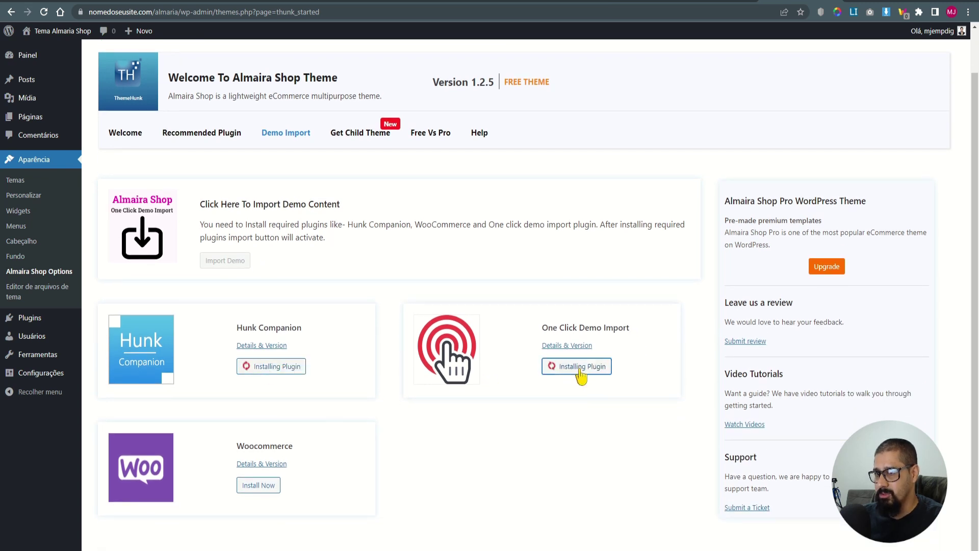
{"action": "left_click", "coordinate": [259, 485]}
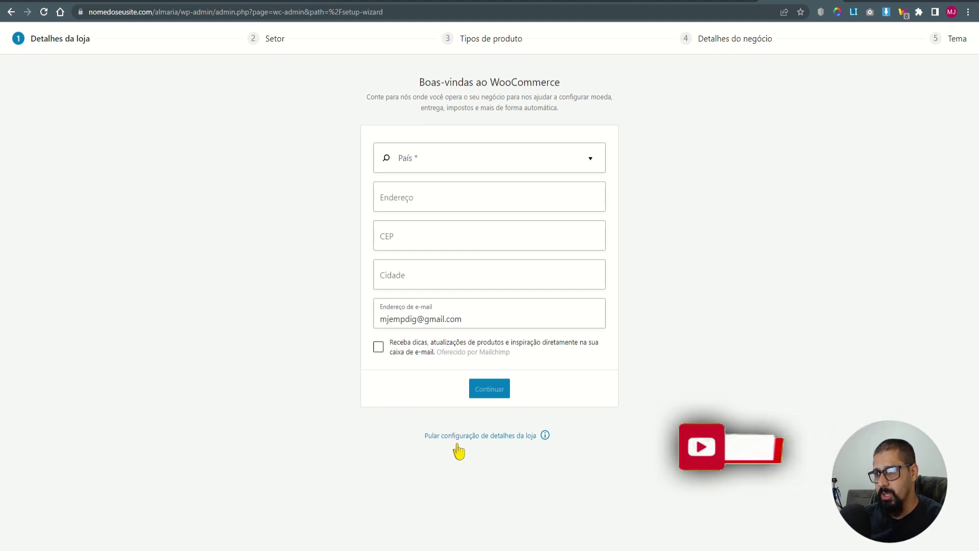
- Skip the WooCommerce store details setup and decline usage tracking
{"action": "left_click", "coordinate": [432, 436]}
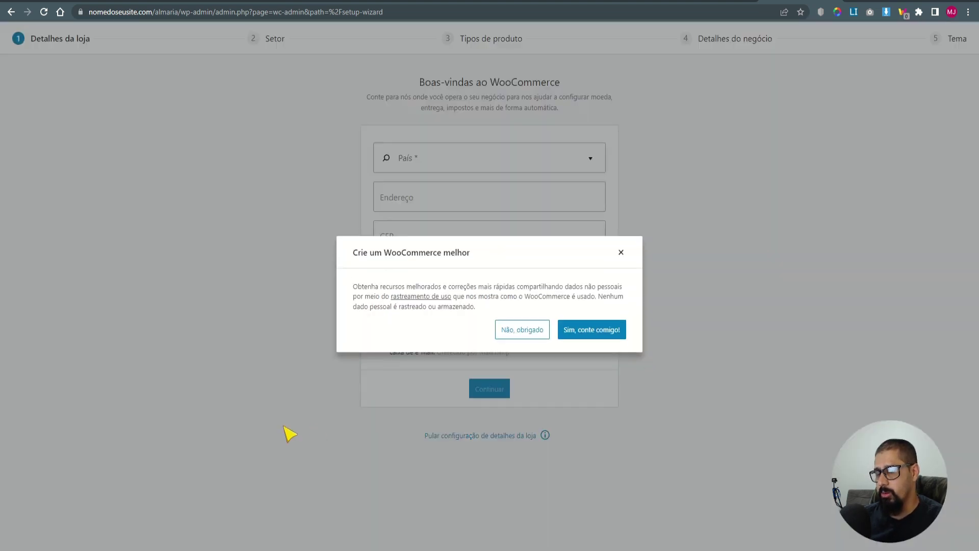
{"action": "left_click", "coordinate": [541, 331]}
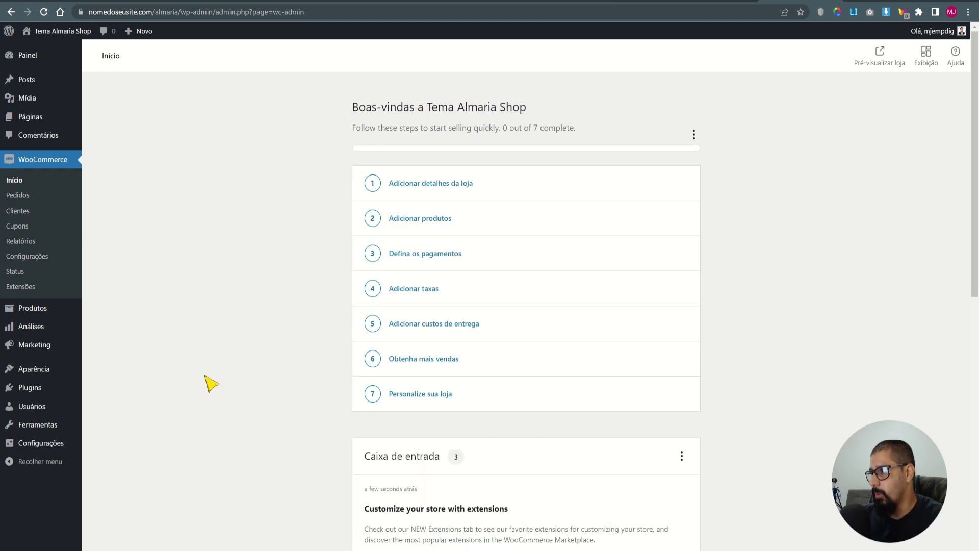
- From the Almaira Shop recommended plugins, install Lead Form Builder, TH Variation Swatches and WP Popup Builder
{"action": "mouse_move", "coordinate": [39, 371]}
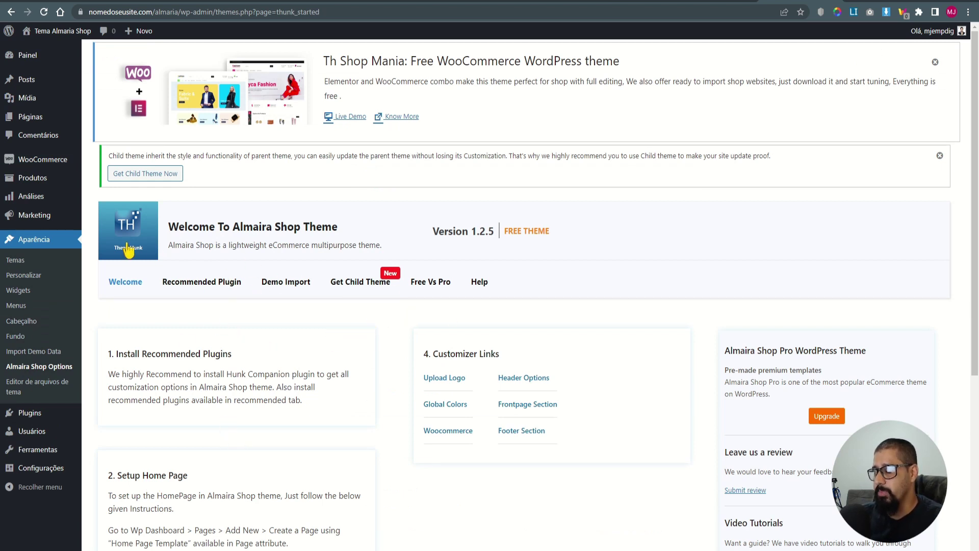
{"action": "left_click", "coordinate": [207, 289]}
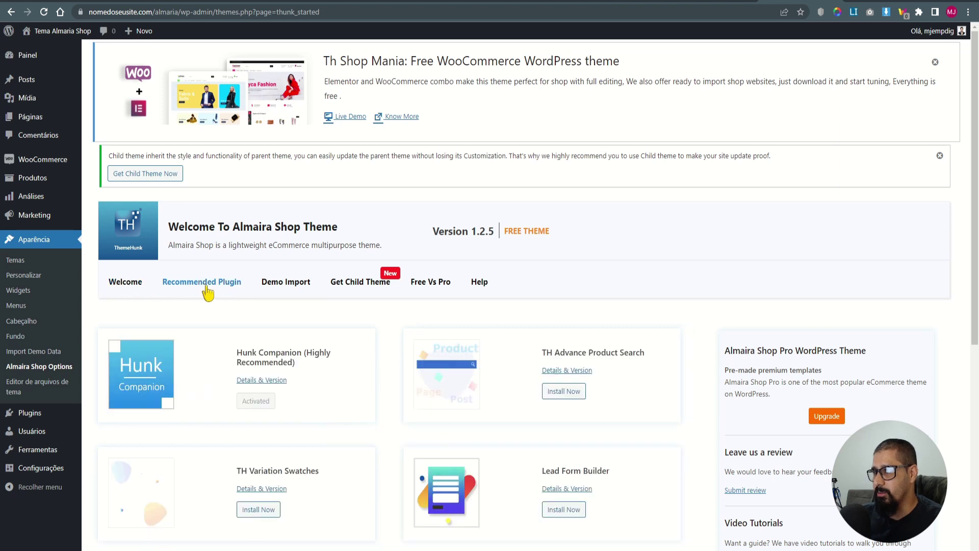
{"action": "scroll", "coordinate": [208, 291], "scroll_direction": "down", "scroll_amount": 4}
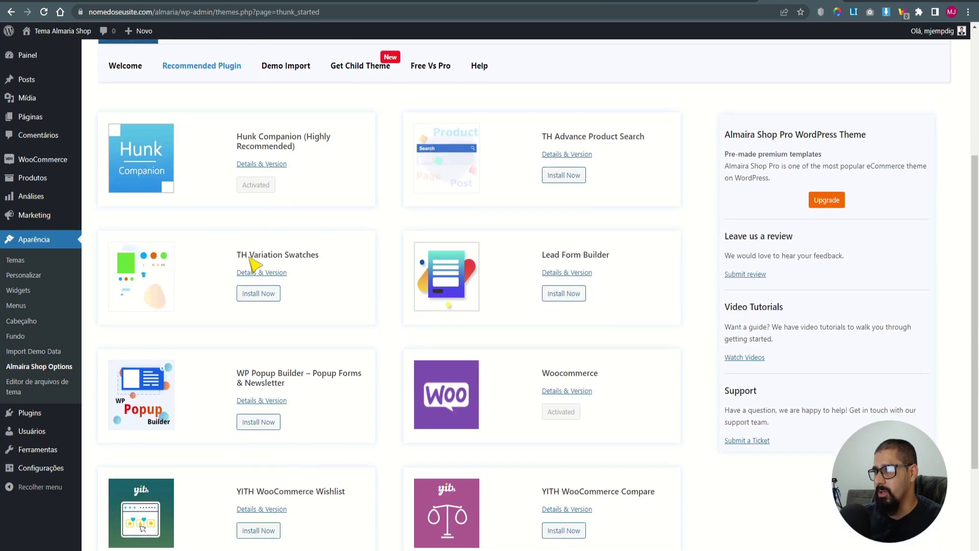
{"action": "left_click", "coordinate": [569, 297]}
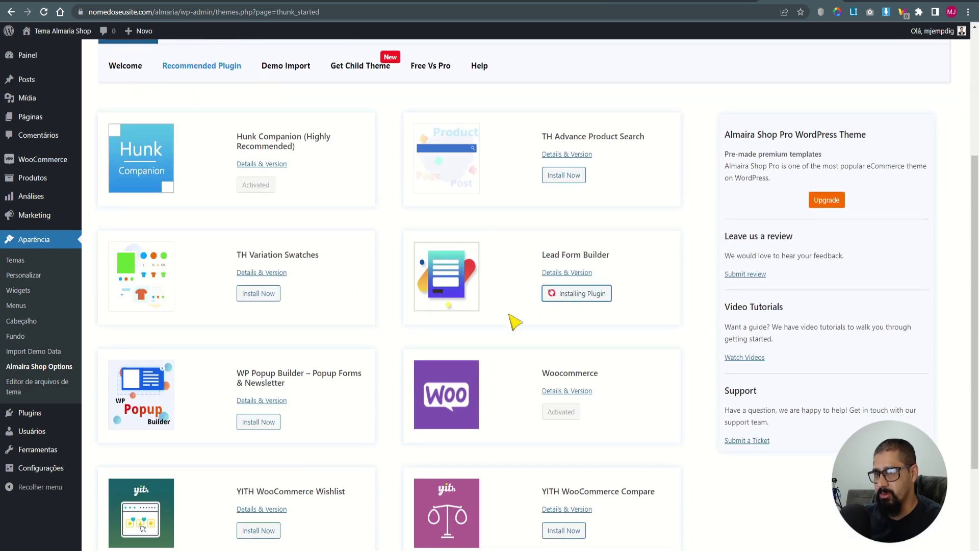
{"action": "left_click", "coordinate": [261, 296]}
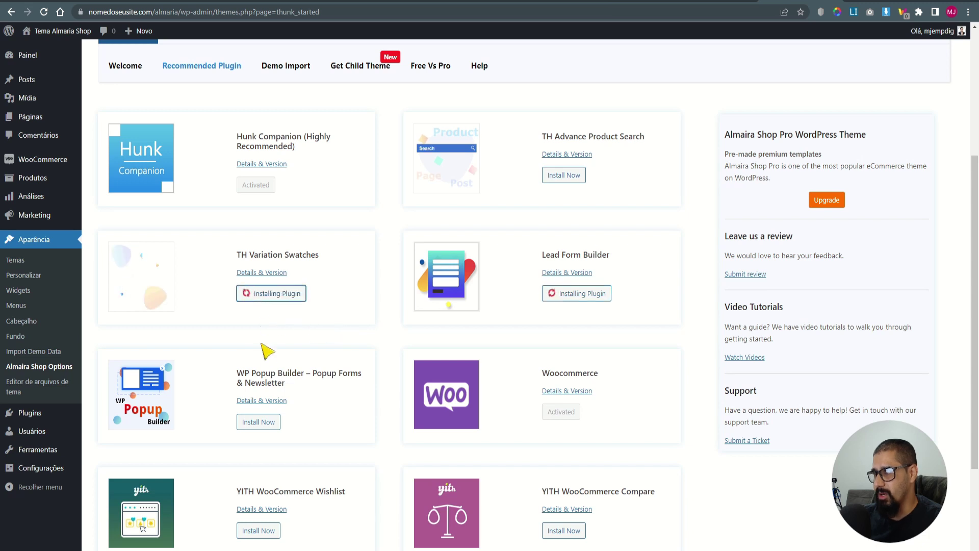
{"action": "left_click", "coordinate": [266, 426]}
- Install the recommended YITH WooCommerce Wishlist, YITH WooCommerce Compare, ThemeHunk Megamenu and TH Advance Product Search plugins
{"action": "scroll", "coordinate": [265, 429], "scroll_direction": "down", "scroll_amount": 3}
{"action": "left_click", "coordinate": [266, 378]}
{"action": "left_click", "coordinate": [564, 378]}
{"action": "left_click", "coordinate": [259, 506]}
{"action": "scroll", "coordinate": [576, 296], "scroll_direction": "up", "scroll_amount": 5}
{"action": "left_click", "coordinate": [577, 293]}
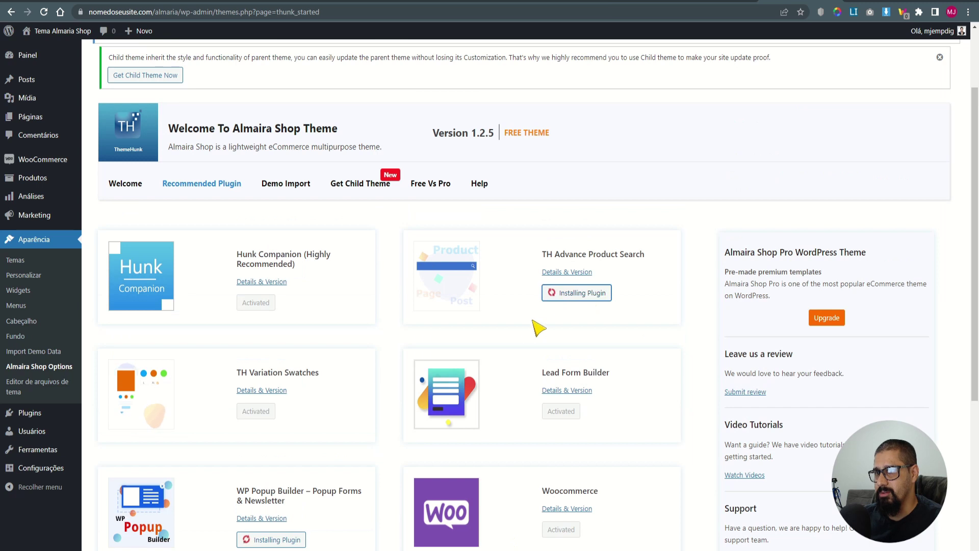
{"action": "scroll", "coordinate": [492, 334], "scroll_direction": "down", "scroll_amount": 4}
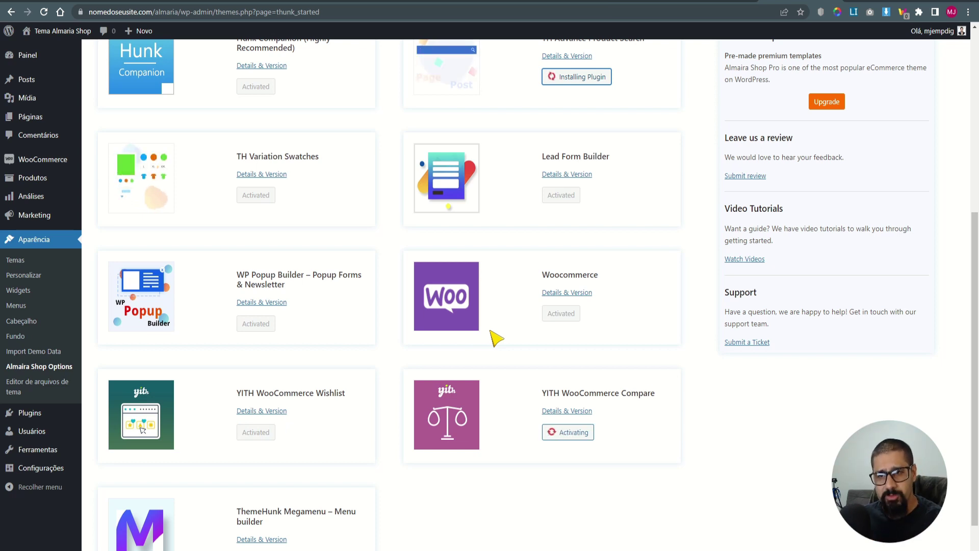
{"action": "scroll", "coordinate": [498, 338], "scroll_direction": "up", "scroll_amount": 15}
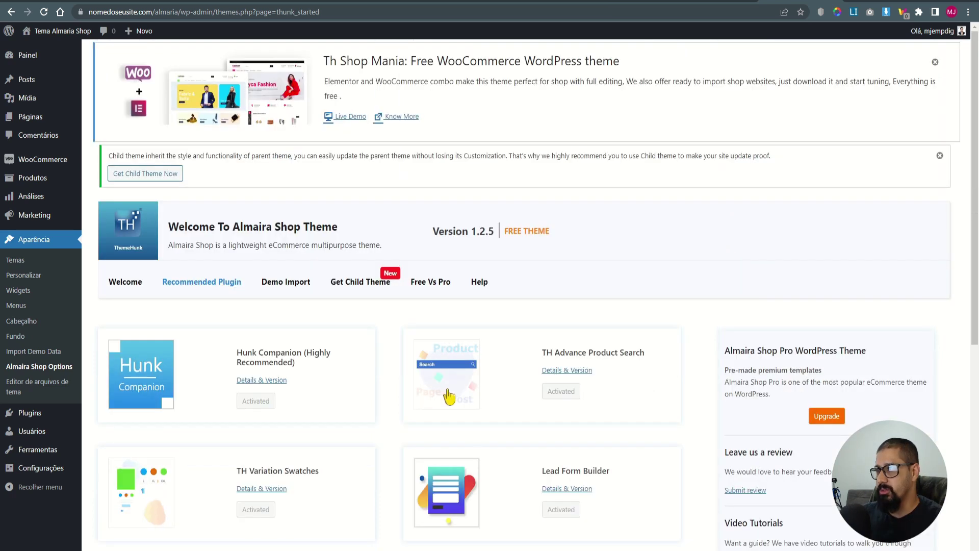
- View the Almaira Shop child theme information and follow its link to get the child theme
{"action": "scroll", "coordinate": [408, 339], "scroll_direction": "down", "scroll_amount": 2}
{"action": "left_click", "coordinate": [361, 175]}
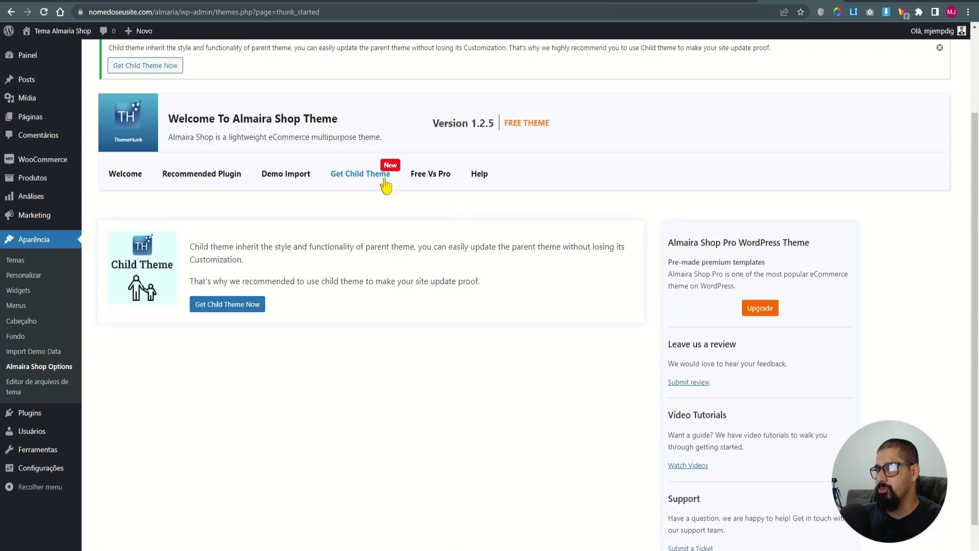
{"action": "left_click", "coordinate": [214, 309]}
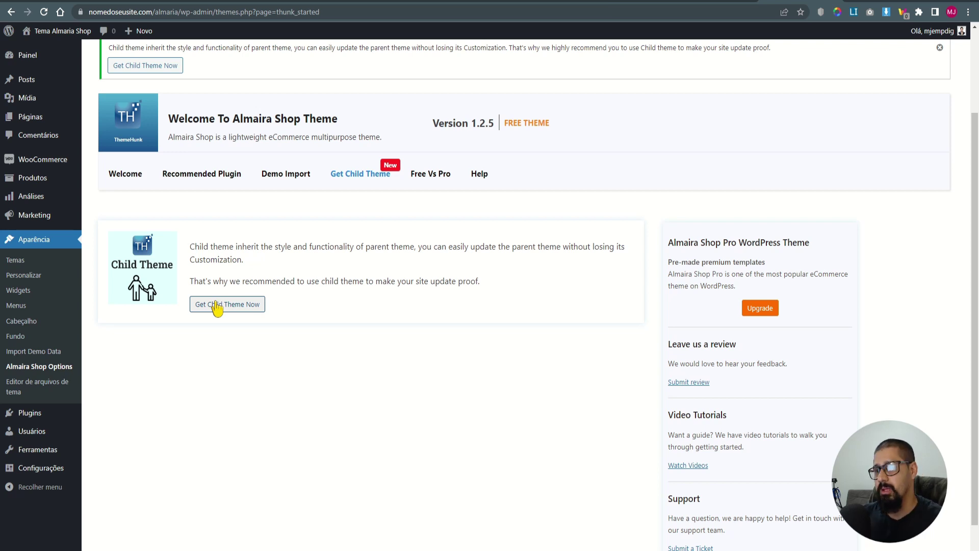
{"action": "left_click", "coordinate": [210, 309]}
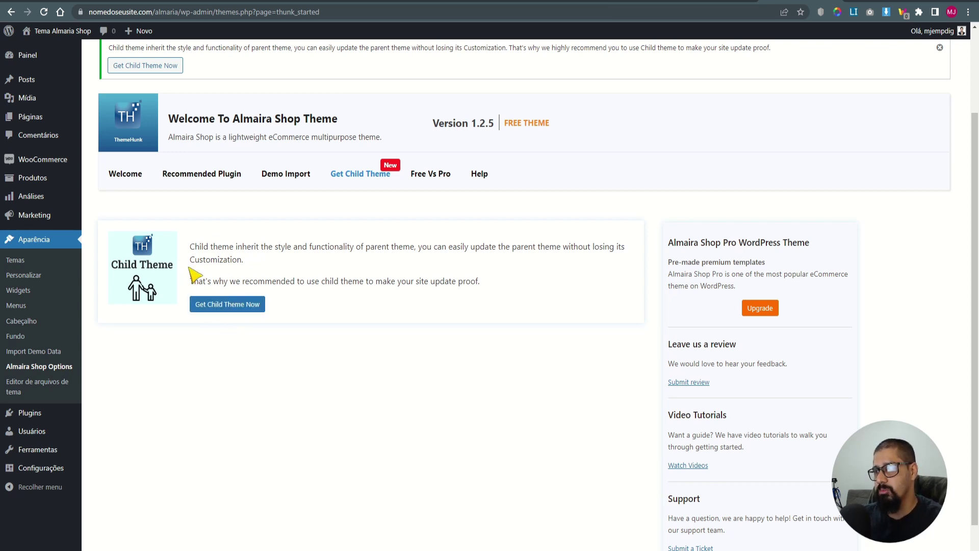
- Review the feature comparison between Almaira Shop and Almaira Shop Pro
{"action": "left_click", "coordinate": [428, 176]}
{"action": "scroll", "coordinate": [318, 397], "scroll_direction": "down", "scroll_amount": 10}
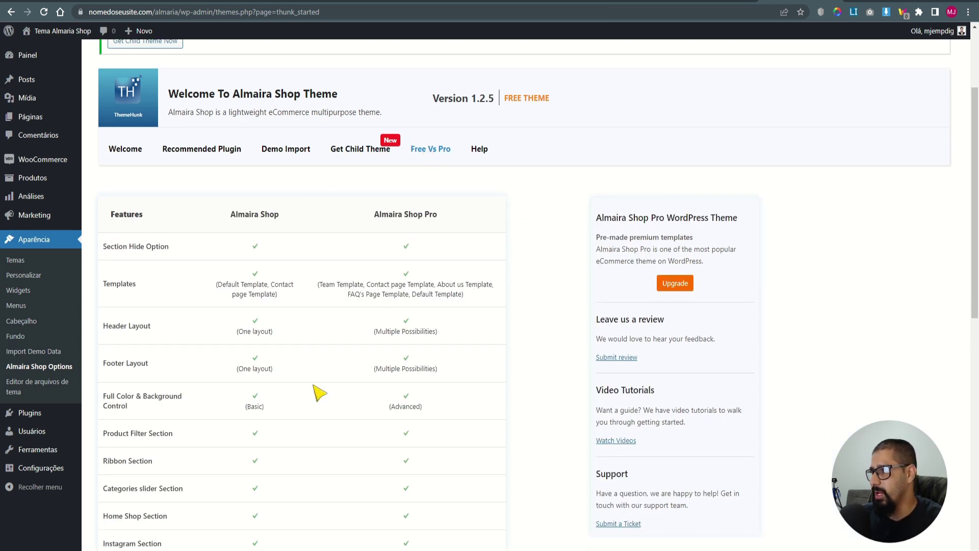
{"action": "scroll", "coordinate": [322, 411], "scroll_direction": "up", "scroll_amount": 15}
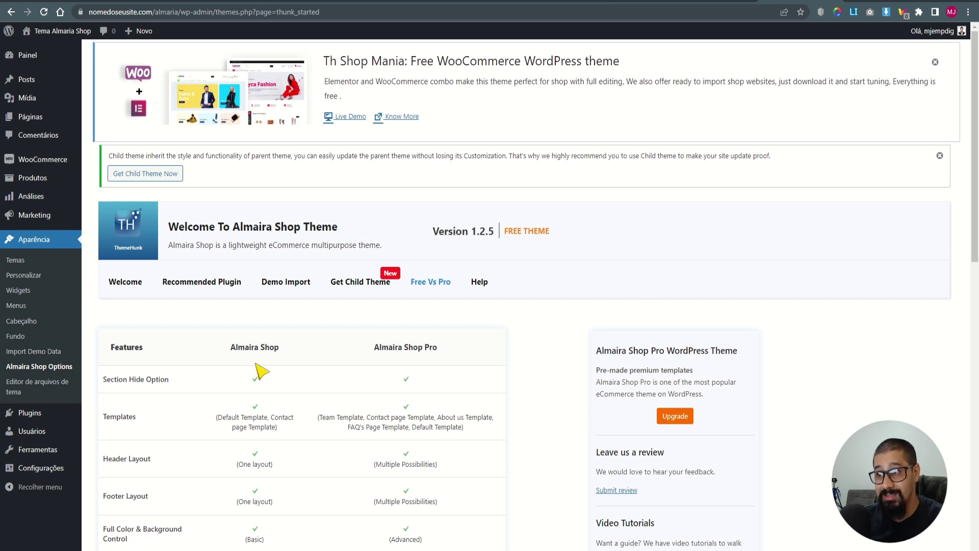
- Check the activation status of the theme's recommended plugins
{"action": "left_click", "coordinate": [210, 285]}
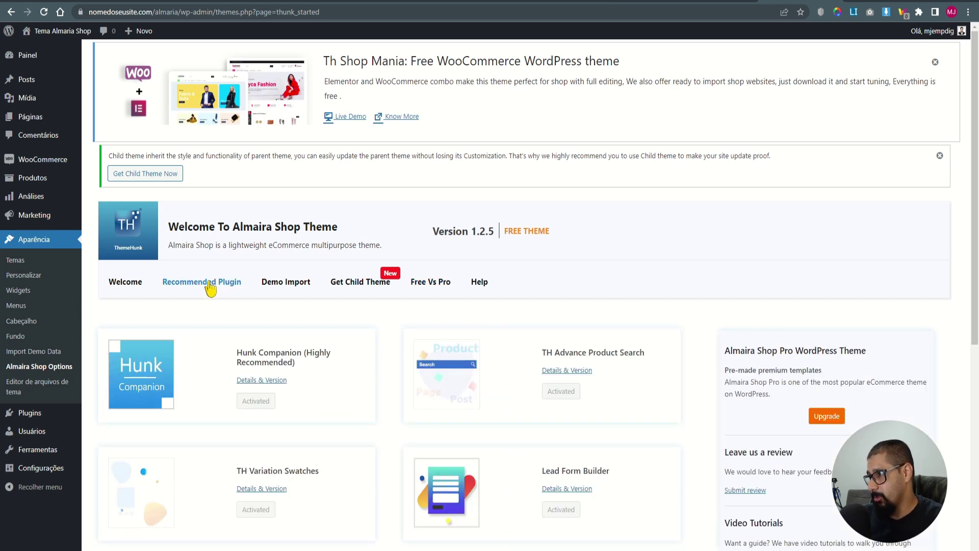
{"action": "scroll", "coordinate": [378, 389], "scroll_direction": "down", "scroll_amount": 5}
{"action": "scroll", "coordinate": [378, 393], "scroll_direction": "up", "scroll_amount": 5}
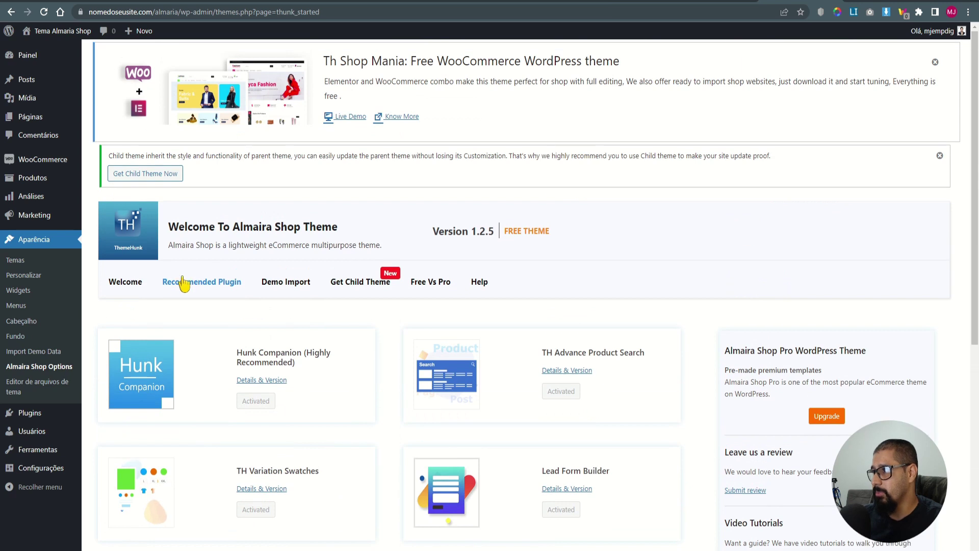
- Review the setup instructions on the Almaira Shop theme's welcome page
{"action": "left_click", "coordinate": [123, 285]}
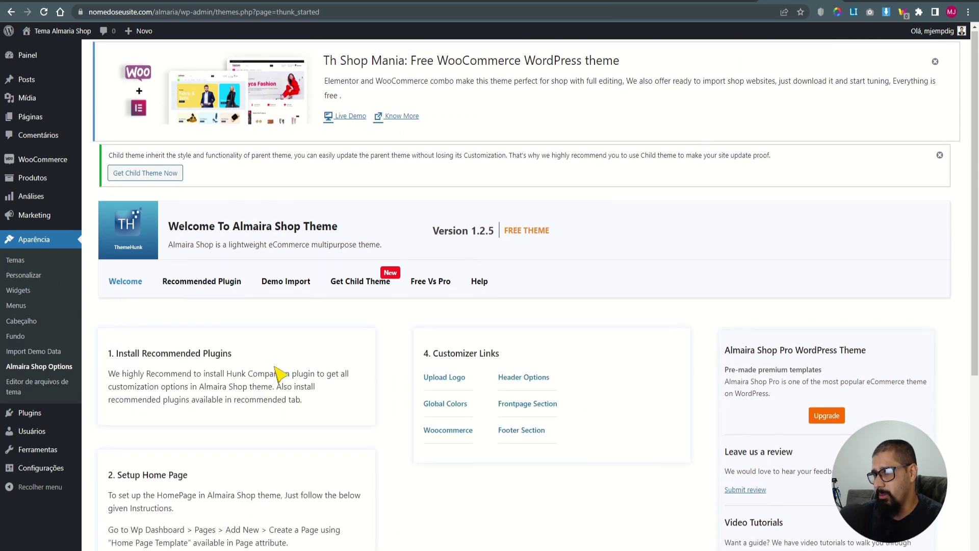
{"action": "scroll", "coordinate": [281, 375], "scroll_direction": "down", "scroll_amount": 5}
{"action": "scroll", "coordinate": [295, 380], "scroll_direction": "down", "scroll_amount": 1}
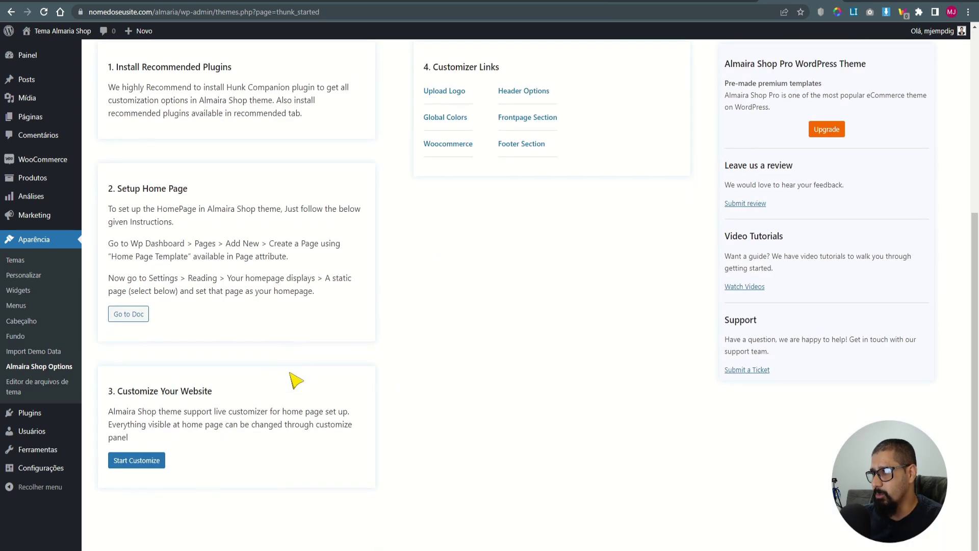
{"action": "scroll", "coordinate": [261, 404], "scroll_direction": "up", "scroll_amount": 5}
- Import the Almaira Shop Light Scheme demo content without selecting any of the optional recommended plugins
{"action": "left_click", "coordinate": [283, 285]}
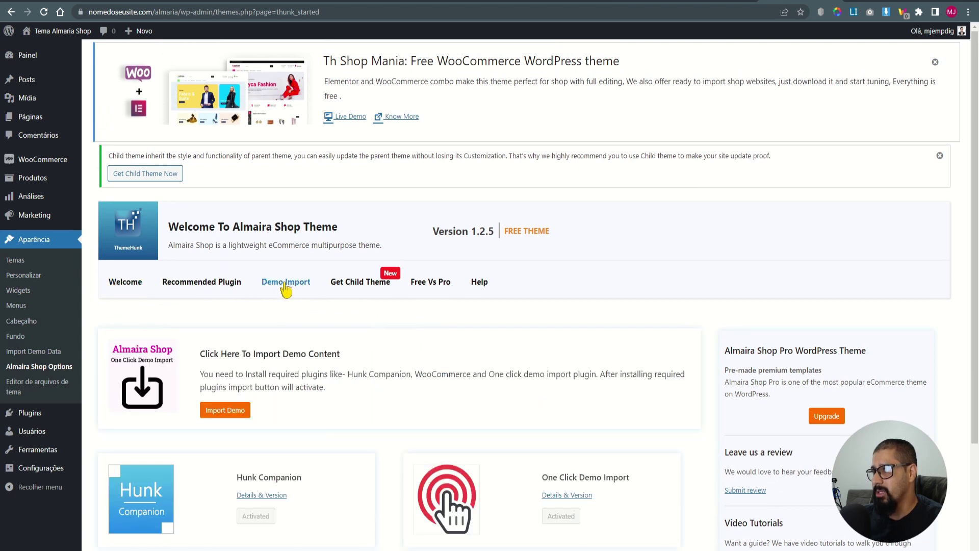
{"action": "scroll", "coordinate": [278, 327], "scroll_direction": "down", "scroll_amount": 3}
{"action": "left_click", "coordinate": [230, 268]}
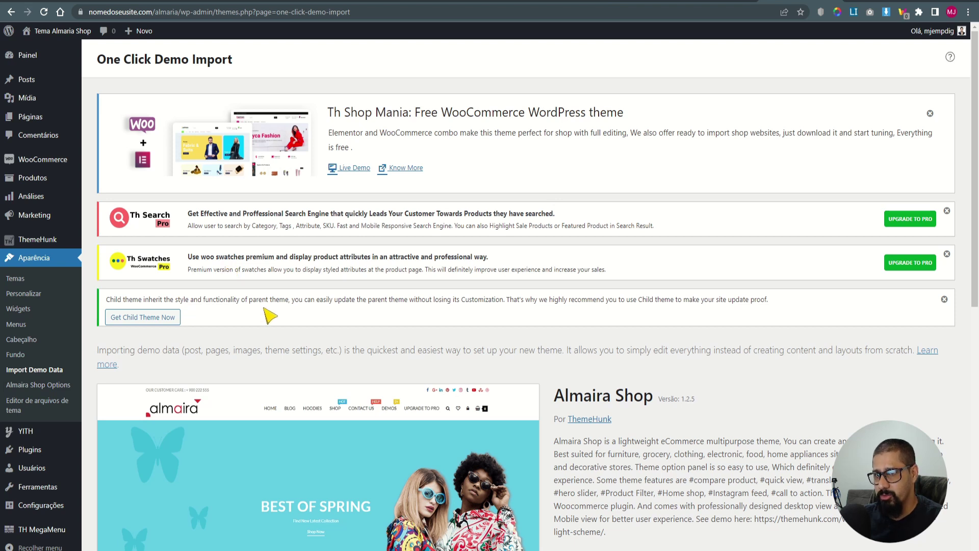
{"action": "scroll", "coordinate": [270, 315], "scroll_direction": "down", "scroll_amount": 10}
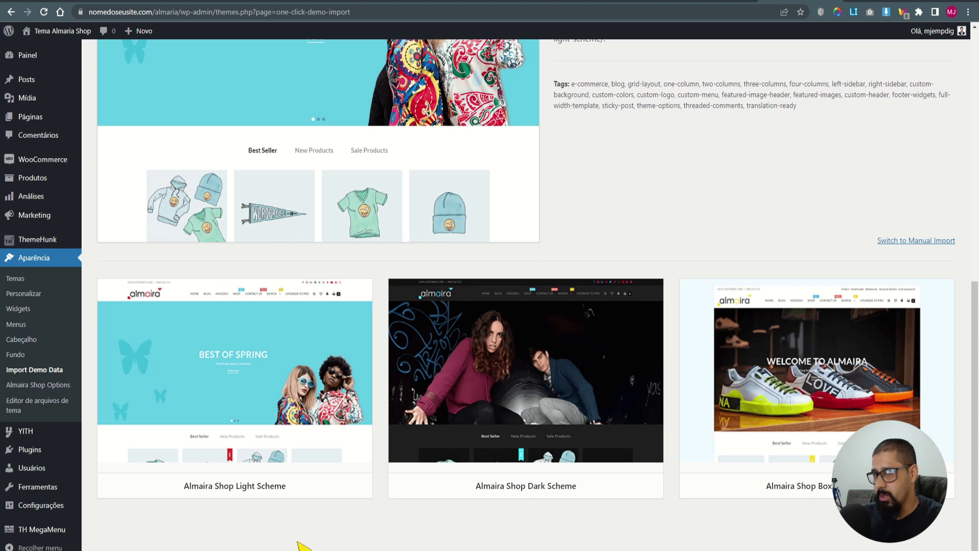
{"action": "left_click", "coordinate": [265, 487]}
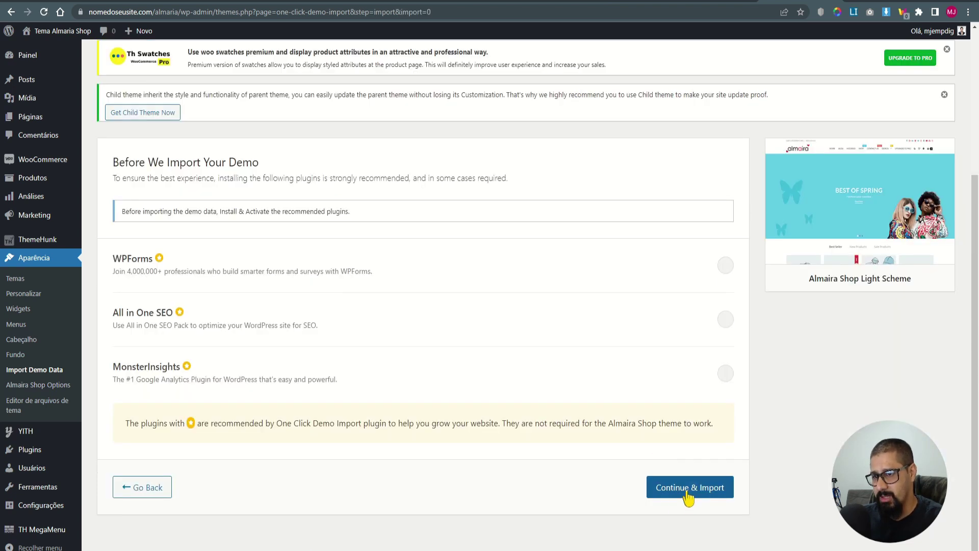
{"action": "left_click", "coordinate": [687, 489]}
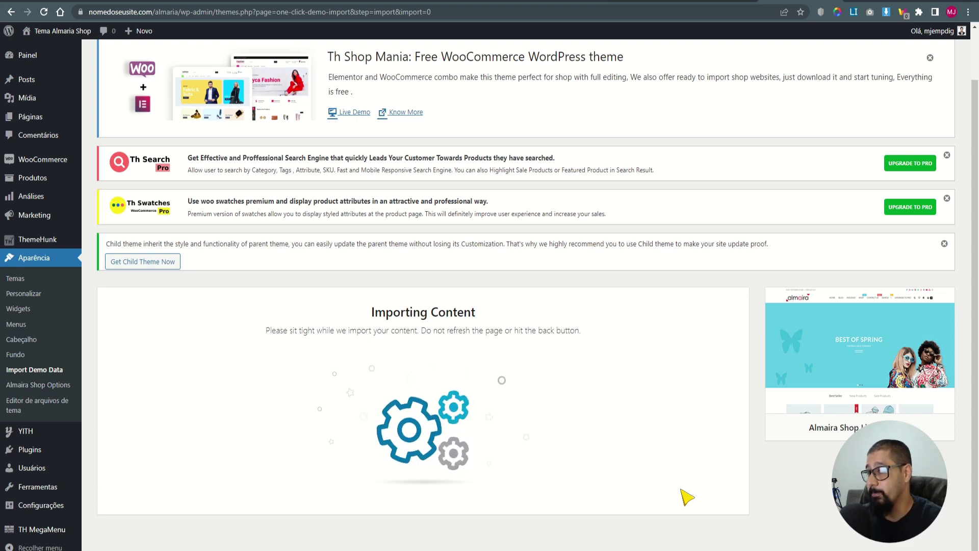
{"action": "left_click_drag", "start_coordinate": [362, 317], "coordinate": [475, 316]}
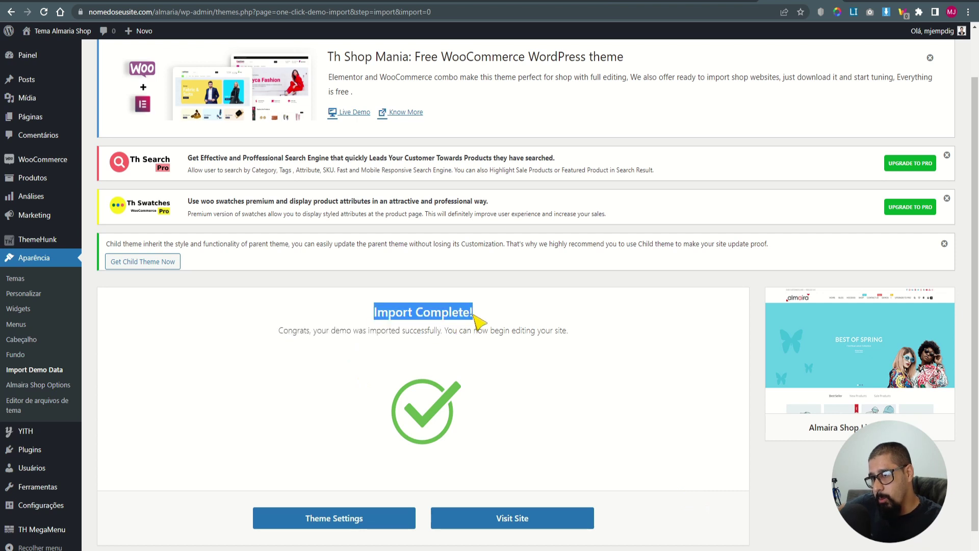
{"action": "left_click", "coordinate": [764, 527]}
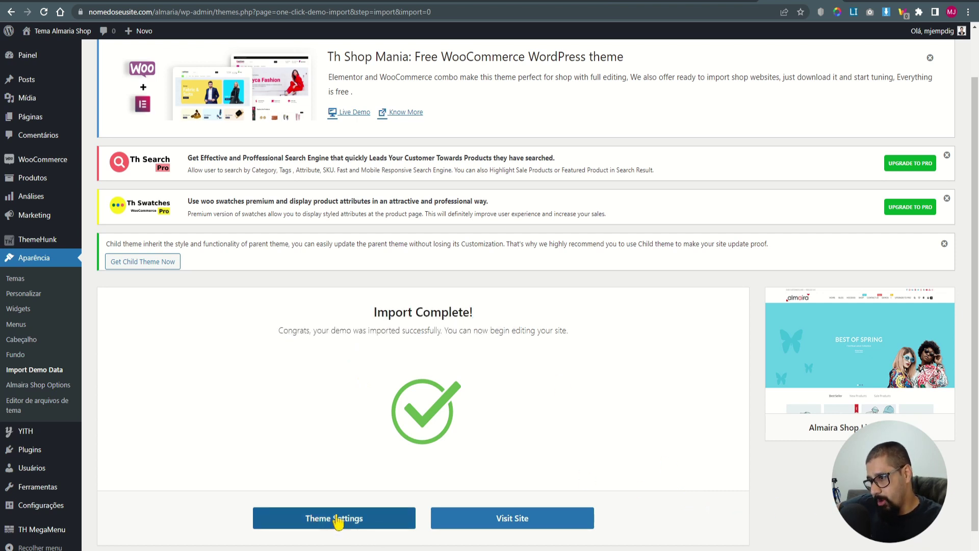
- Visit the site and look through the imported store home page down to its footer
{"action": "left_click", "coordinate": [523, 527]}
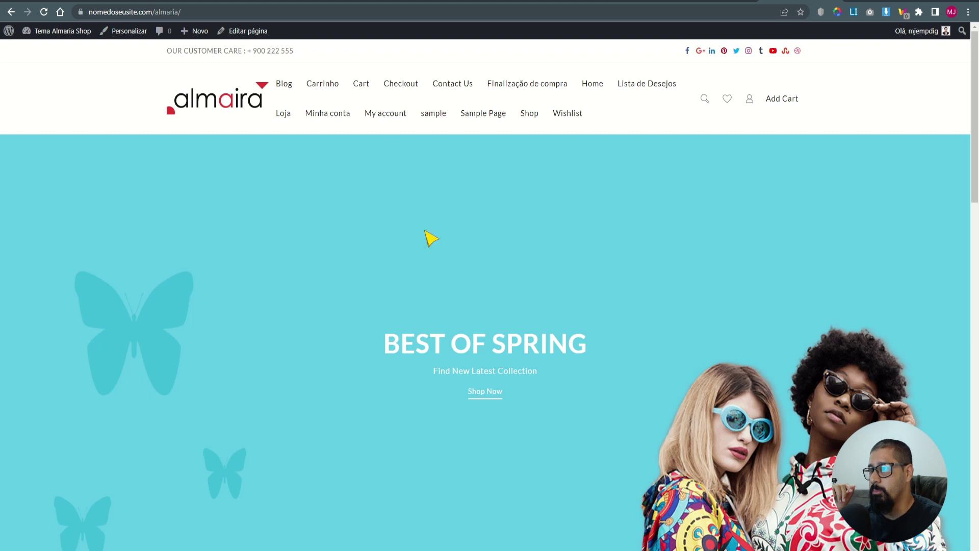
{"action": "scroll", "coordinate": [553, 222], "scroll_direction": "down", "scroll_amount": 10}
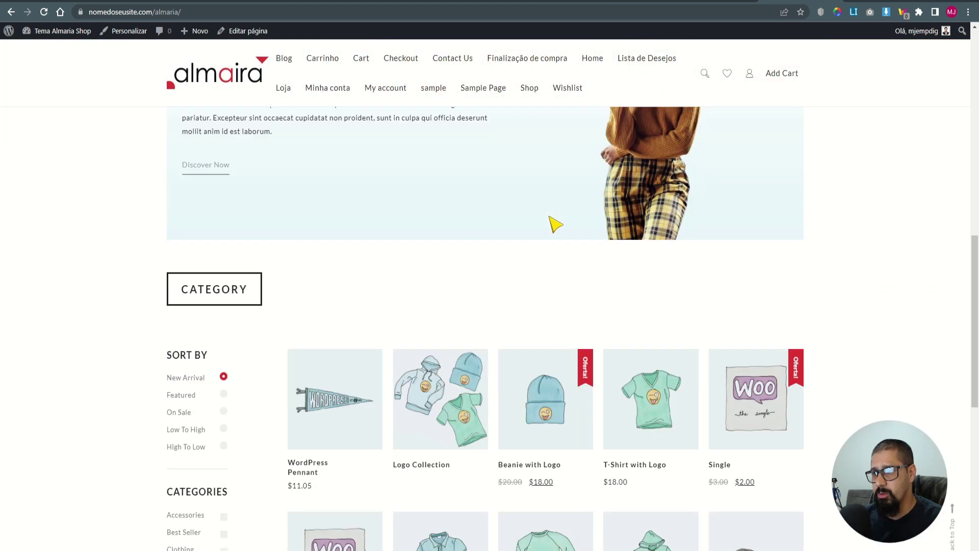
{"action": "scroll", "coordinate": [549, 220], "scroll_direction": "down", "scroll_amount": 10}
{"action": "scroll", "coordinate": [501, 331], "scroll_direction": "up", "scroll_amount": 12}
{"action": "scroll", "coordinate": [501, 334], "scroll_direction": "down", "scroll_amount": 10}
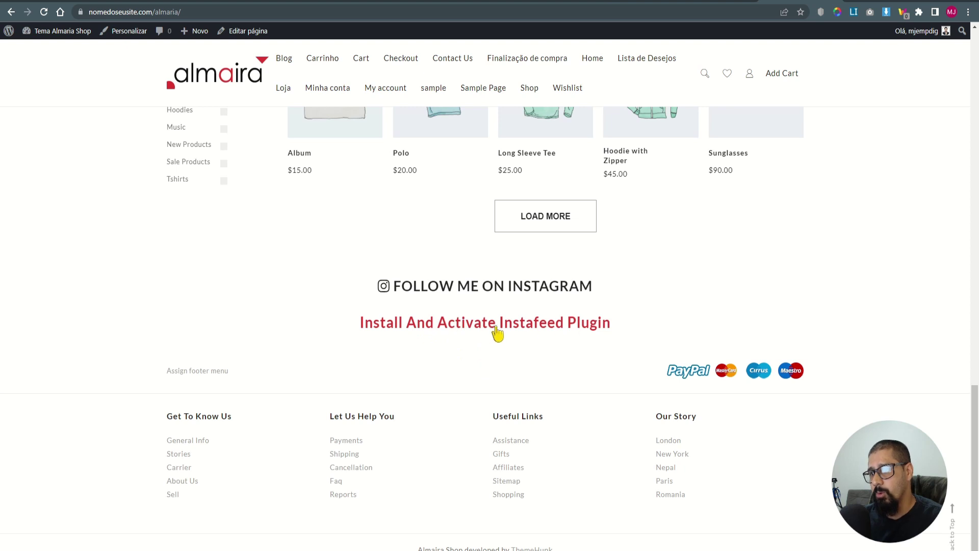
{"action": "scroll", "coordinate": [568, 367], "scroll_direction": "up", "scroll_amount": 15}
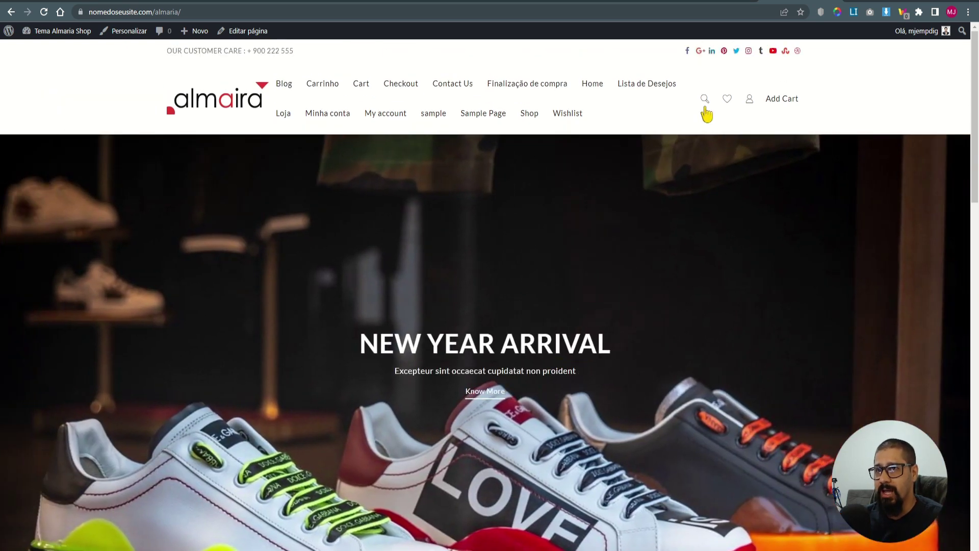
- Try the store header's search, wishlist, account and cart links
{"action": "left_click", "coordinate": [704, 100]}
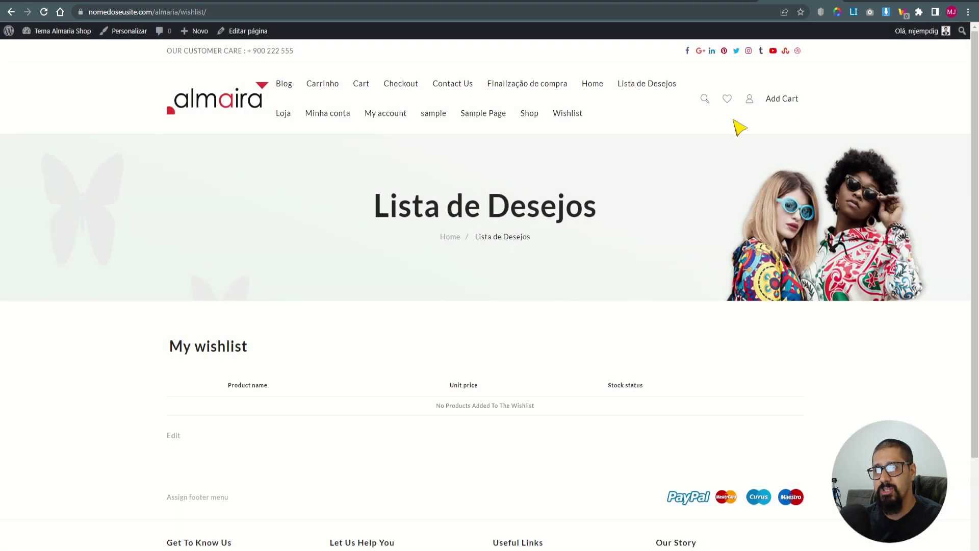
{"action": "left_click", "coordinate": [751, 100]}
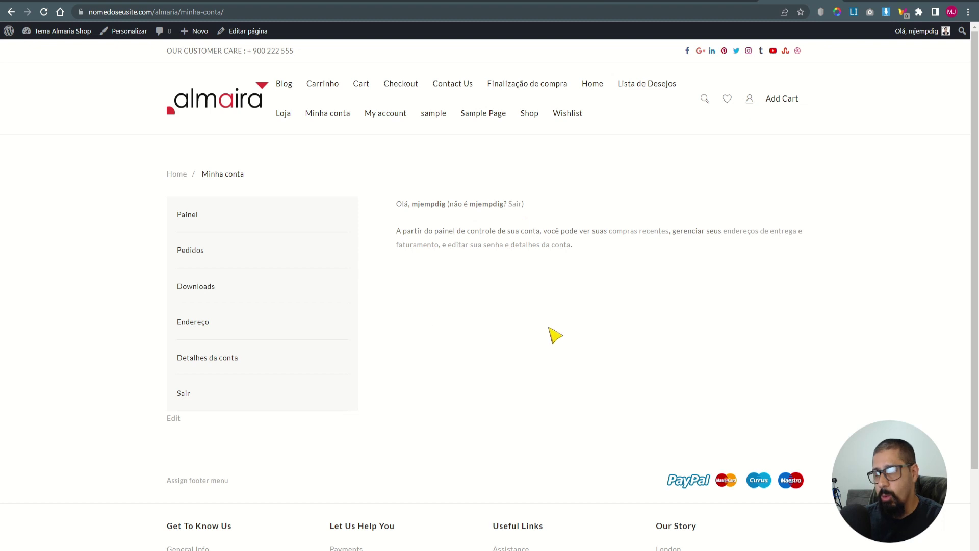
{"action": "left_click", "coordinate": [782, 99]}
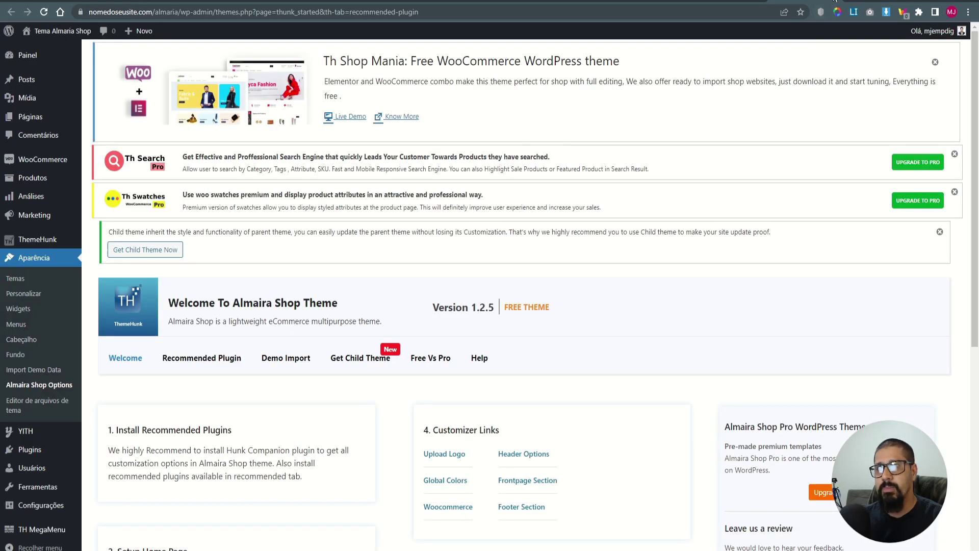
{"action": "key", "text": "alt+Left"}
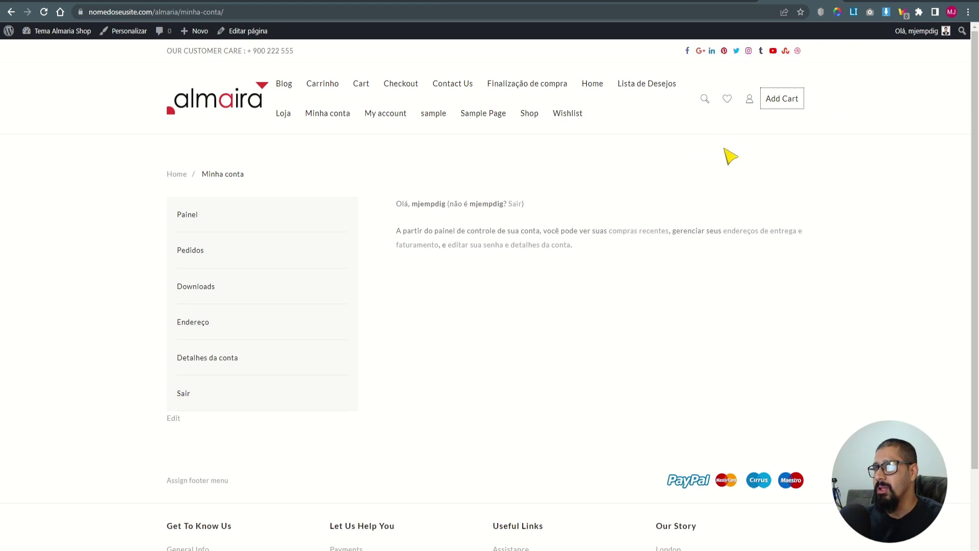
- Set the store's country and state to Brasil — São Paulo in the general WooCommerce settings
{"action": "left_click", "coordinate": [41, 33]}
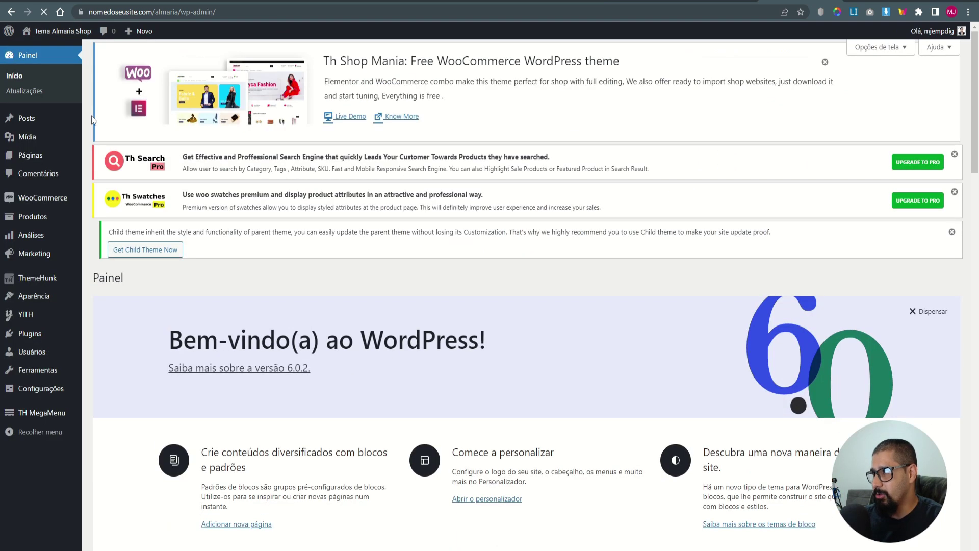
{"action": "mouse_move", "coordinate": [40, 200]}
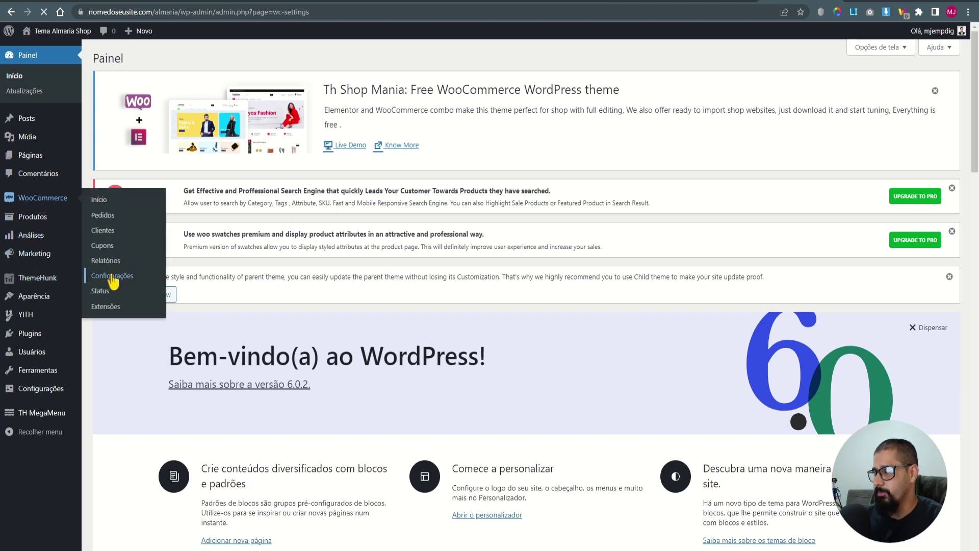
{"action": "scroll", "coordinate": [311, 426], "scroll_direction": "down", "scroll_amount": 4}
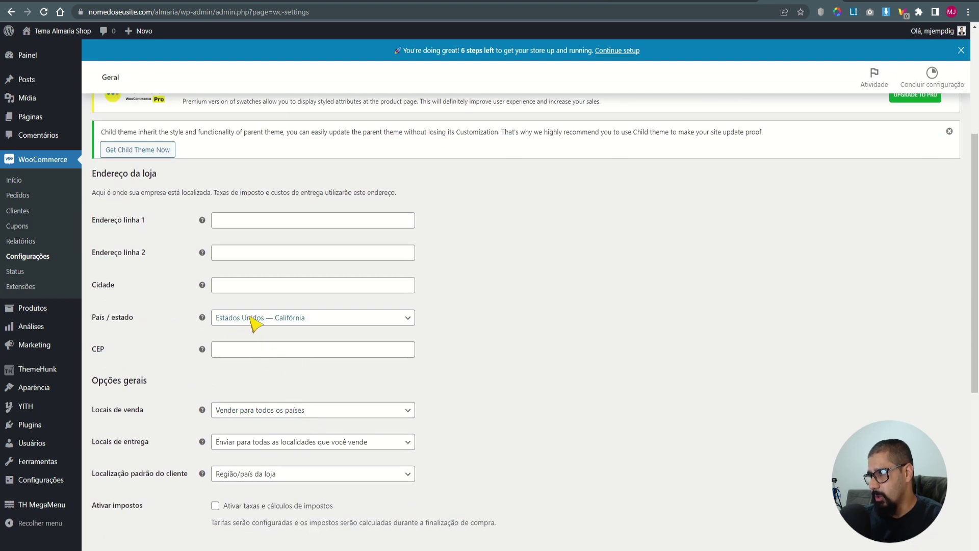
{"action": "left_click", "coordinate": [276, 319]}
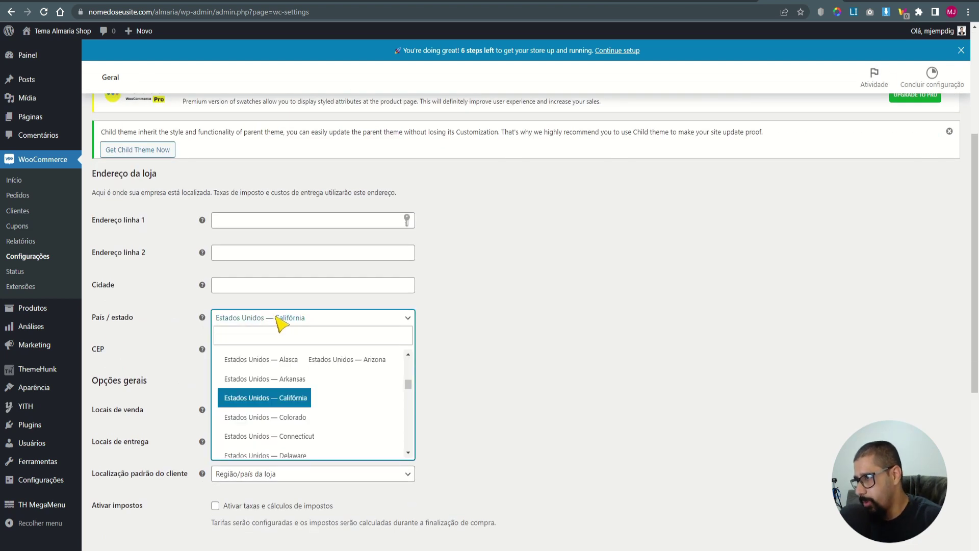
{"action": "type", "text": "sao"}
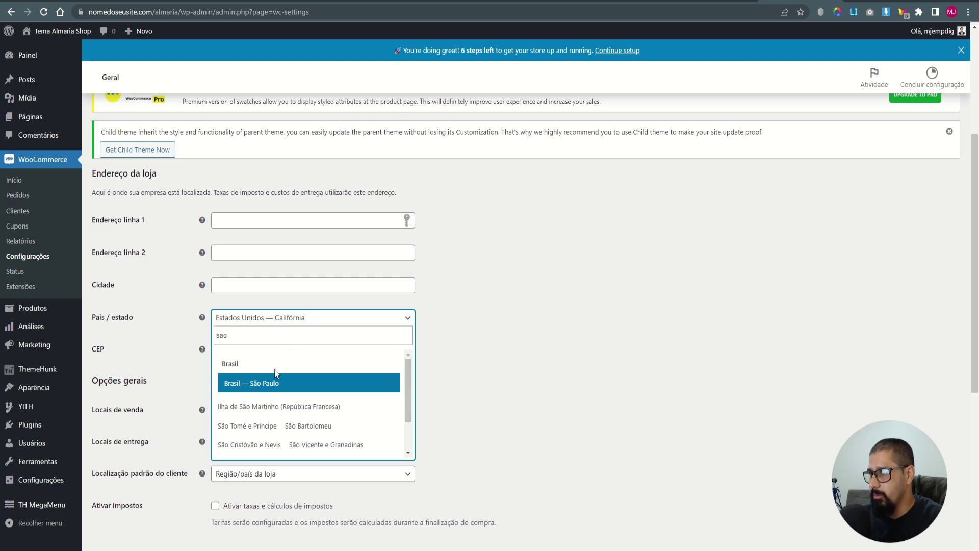
{"action": "left_click", "coordinate": [274, 384]}
- Set the store currency to Real brasileiro (R$) and save the general settings
{"action": "scroll", "coordinate": [399, 431], "scroll_direction": "down", "scroll_amount": 7}
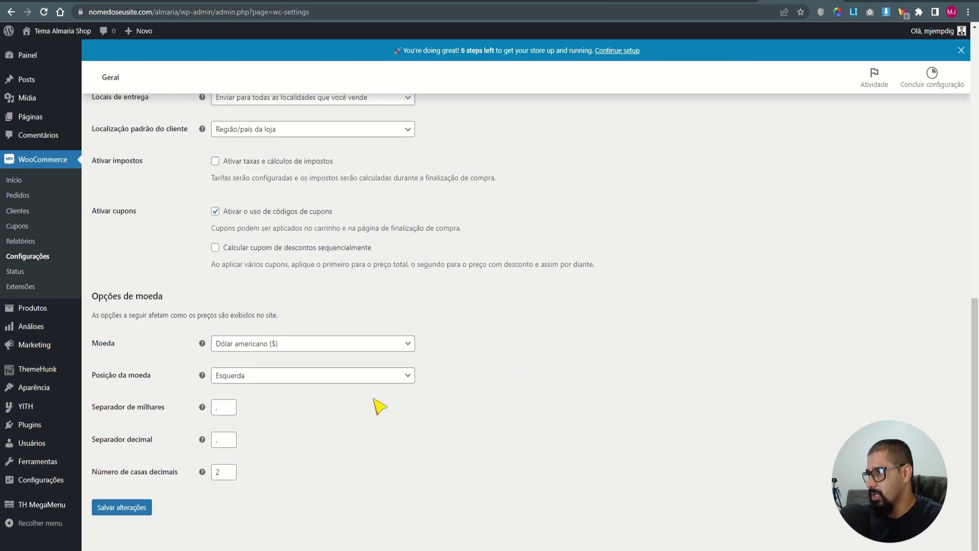
{"action": "left_click", "coordinate": [309, 350]}
{"action": "type", "text": "re"}
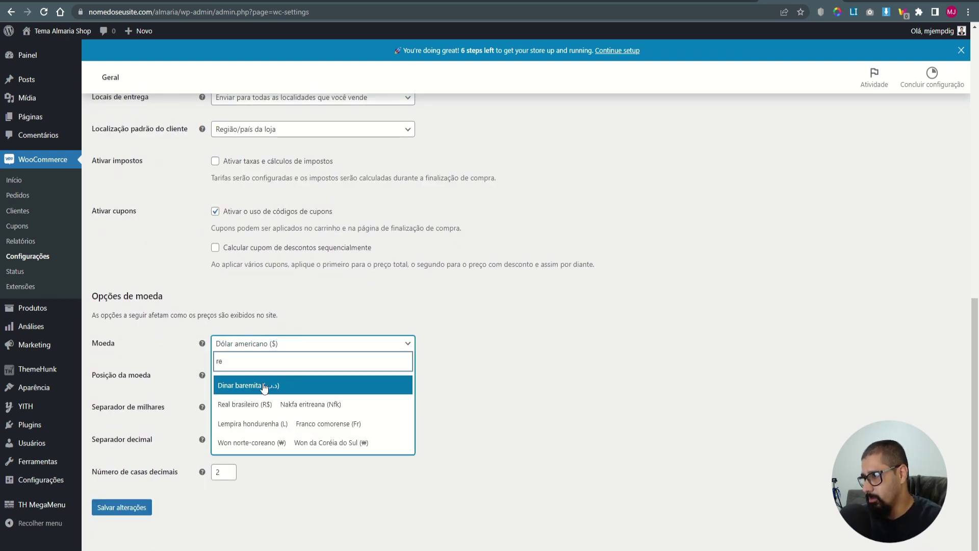
{"action": "type", "text": "a"}
{"action": "left_click", "coordinate": [255, 386]}
{"action": "left_click", "coordinate": [122, 507]}
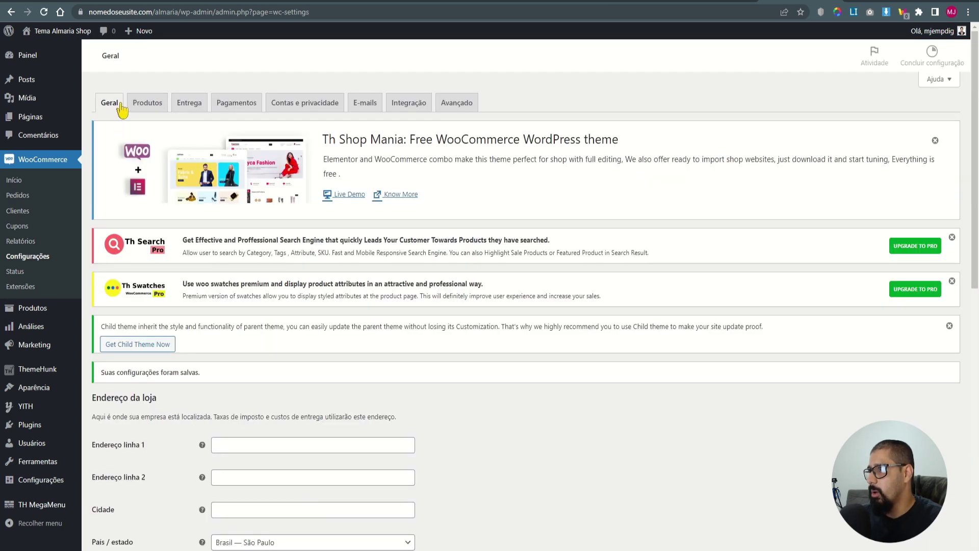
- Set the shop page to Cart in the WooCommerce product settings and save the changes
{"action": "left_click", "coordinate": [147, 103]}
{"action": "scroll", "coordinate": [296, 376], "scroll_direction": "down", "scroll_amount": 2}
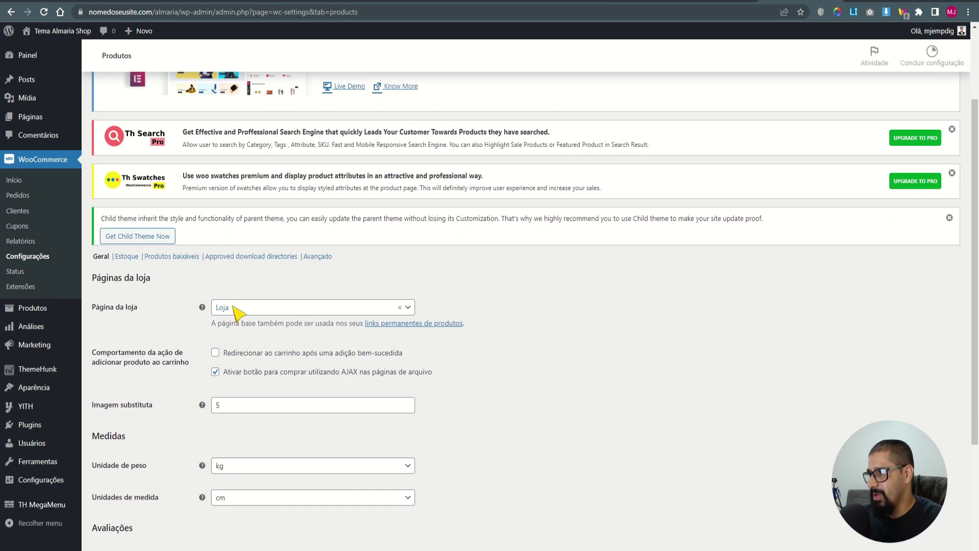
{"action": "left_click", "coordinate": [229, 310]}
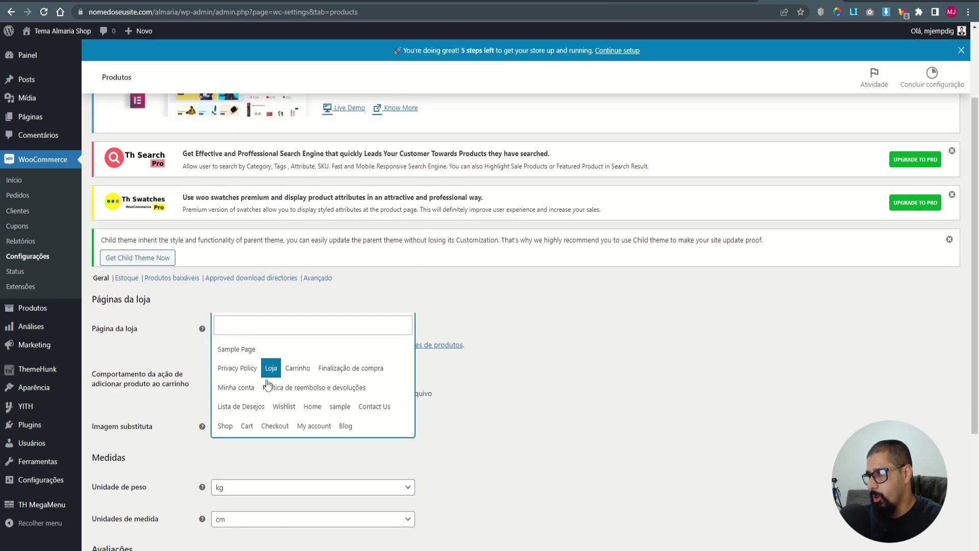
{"action": "left_click", "coordinate": [248, 426]}
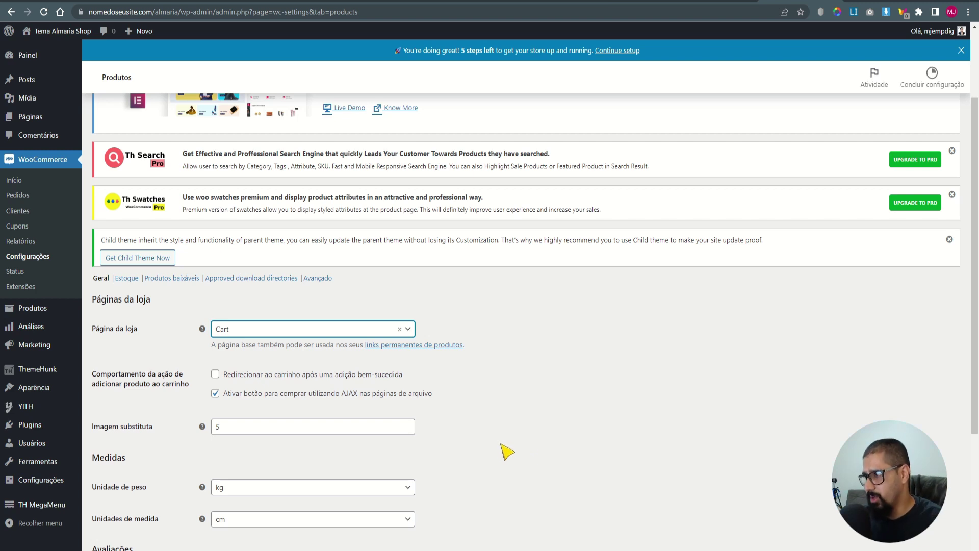
{"action": "scroll", "coordinate": [507, 451], "scroll_direction": "down", "scroll_amount": 4}
{"action": "left_click", "coordinate": [149, 508]}
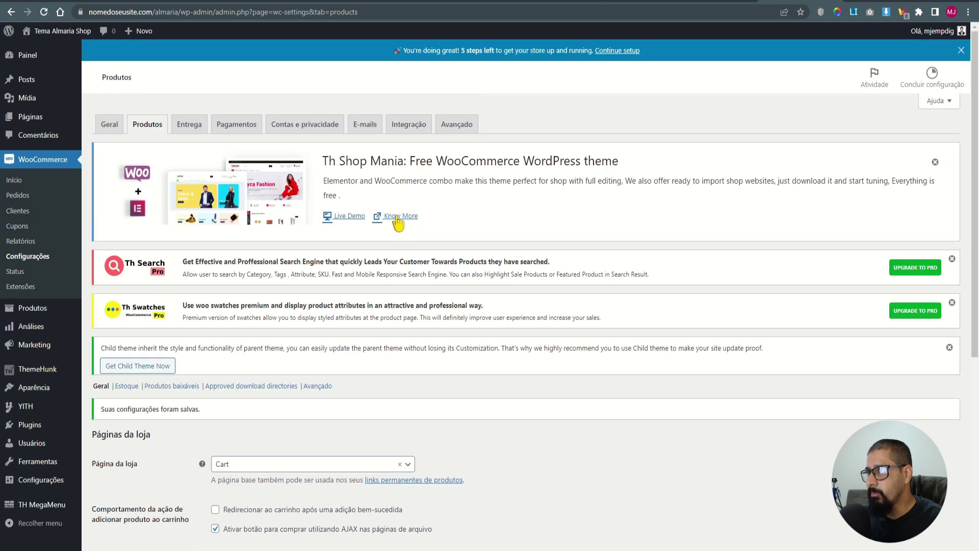
- Assign the Cart page (ID: 625) as the cart page in the advanced WooCommerce settings
{"action": "left_click", "coordinate": [454, 124]}
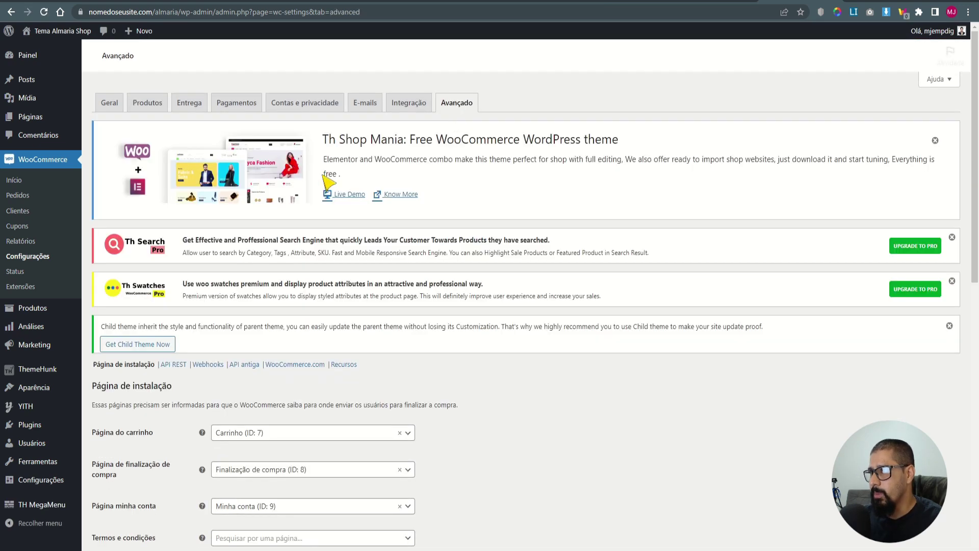
{"action": "scroll", "coordinate": [322, 386], "scroll_direction": "down", "scroll_amount": 3}
{"action": "left_click", "coordinate": [266, 295]}
{"action": "type", "text": "cart"}
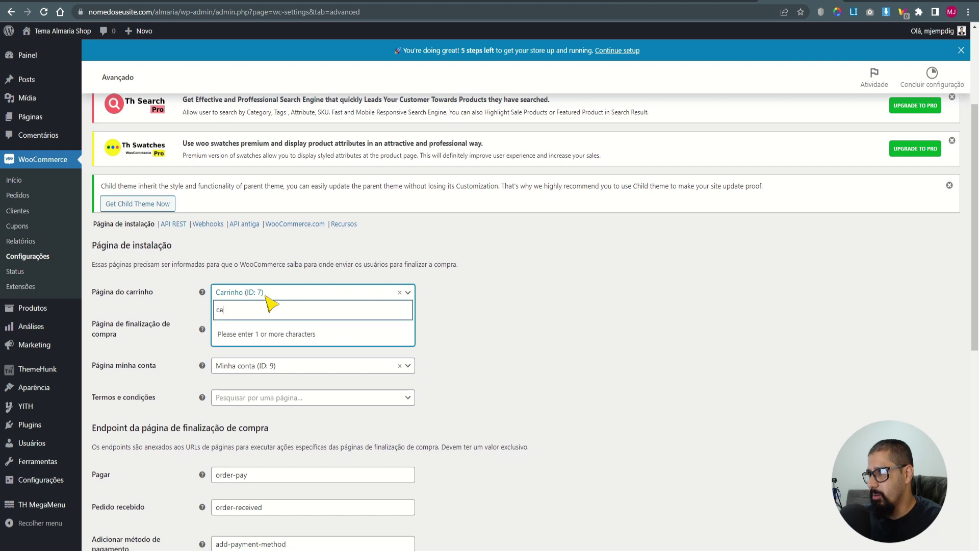
{"action": "left_click", "coordinate": [238, 352]}
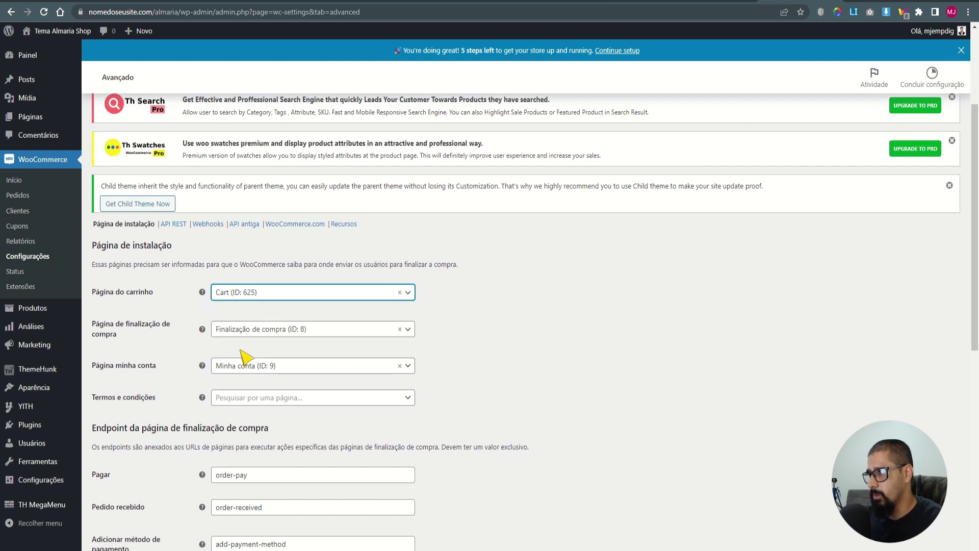
- Assign Checkout (ID: 626) as the checkout page and My account (ID: 627) as the account page
{"action": "left_click", "coordinate": [240, 331]}
{"action": "type", "text": "che"}
{"action": "left_click", "coordinate": [379, 410]}
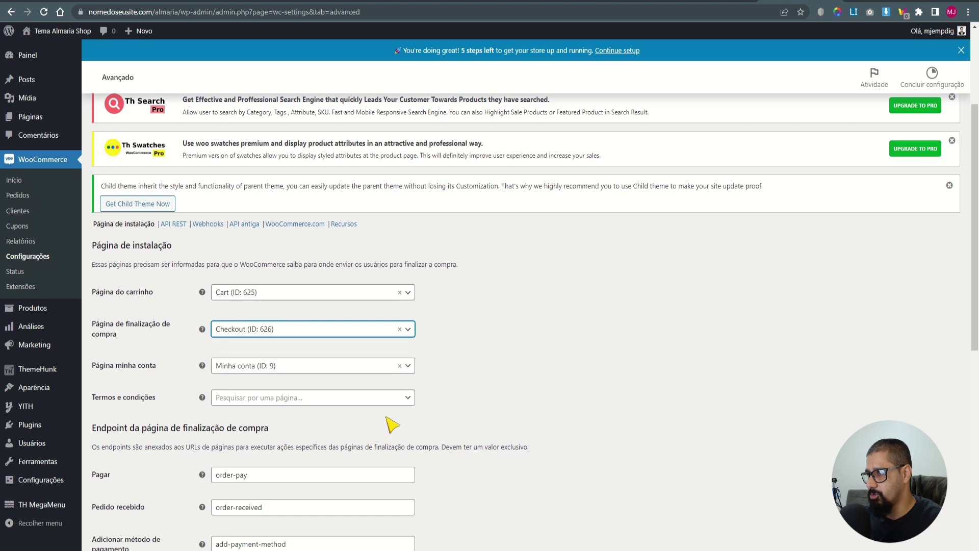
{"action": "left_click", "coordinate": [244, 370]}
{"action": "type", "text": "acc"}
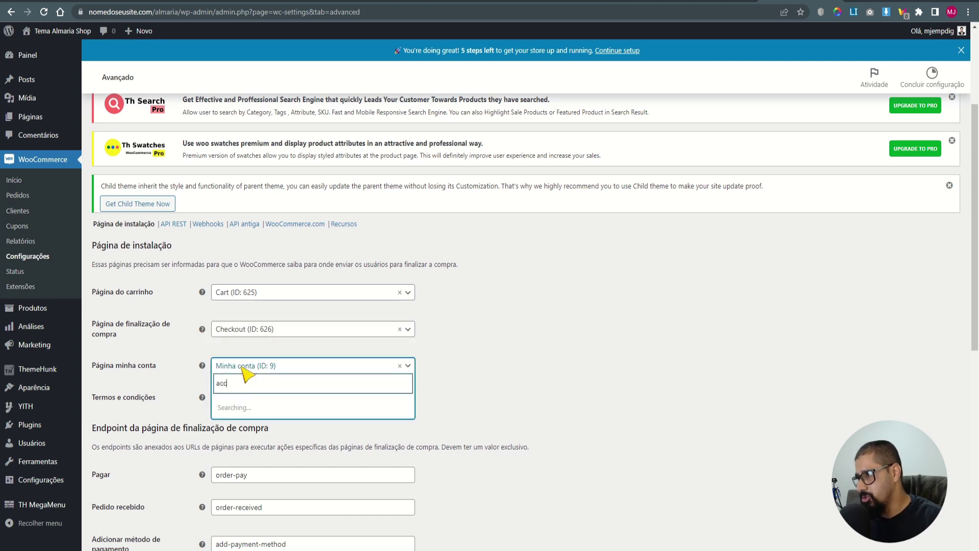
{"action": "left_click", "coordinate": [247, 447]}
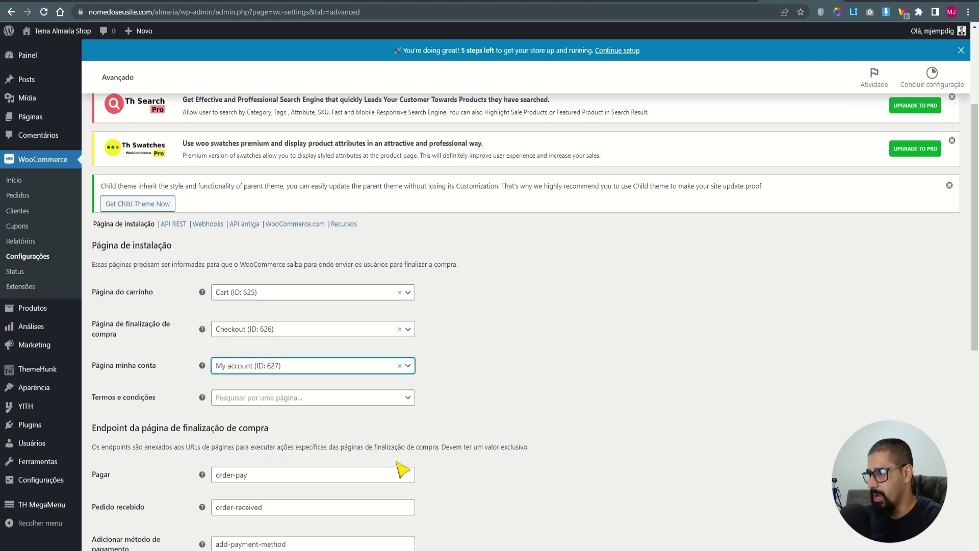
- Assign Política de reembolso e devoluções (ID: 10) as the terms and conditions page and save the advanced WooCommerce settings
{"action": "left_click", "coordinate": [302, 399]}
{"action": "type", "text": "ter"}
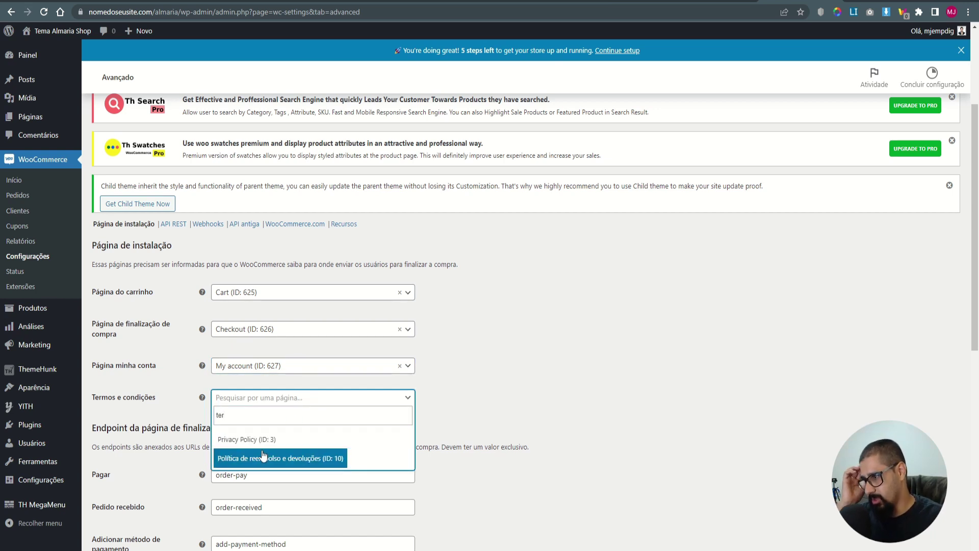
{"action": "left_click", "coordinate": [264, 458]}
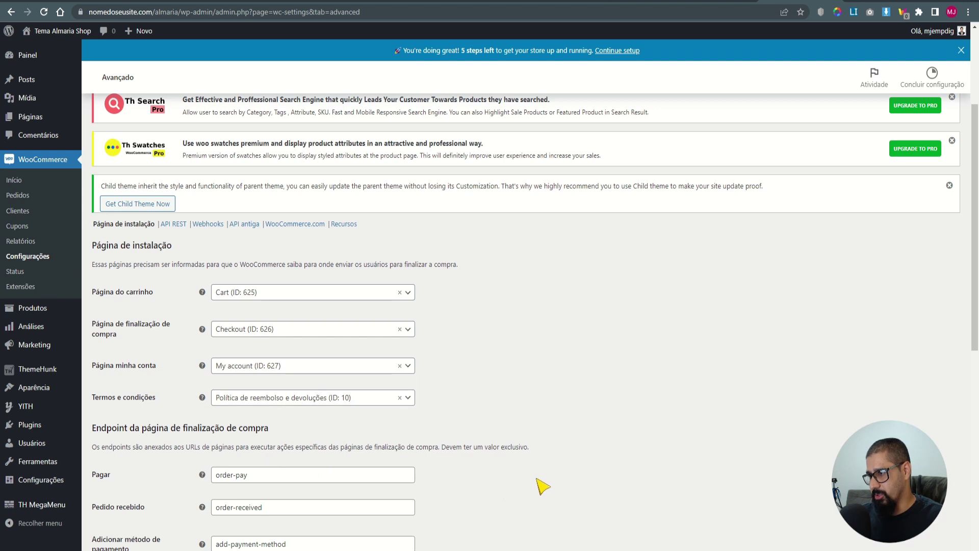
{"action": "scroll", "coordinate": [545, 486], "scroll_direction": "down", "scroll_amount": 7}
{"action": "scroll", "coordinate": [549, 481], "scroll_direction": "down", "scroll_amount": 2}
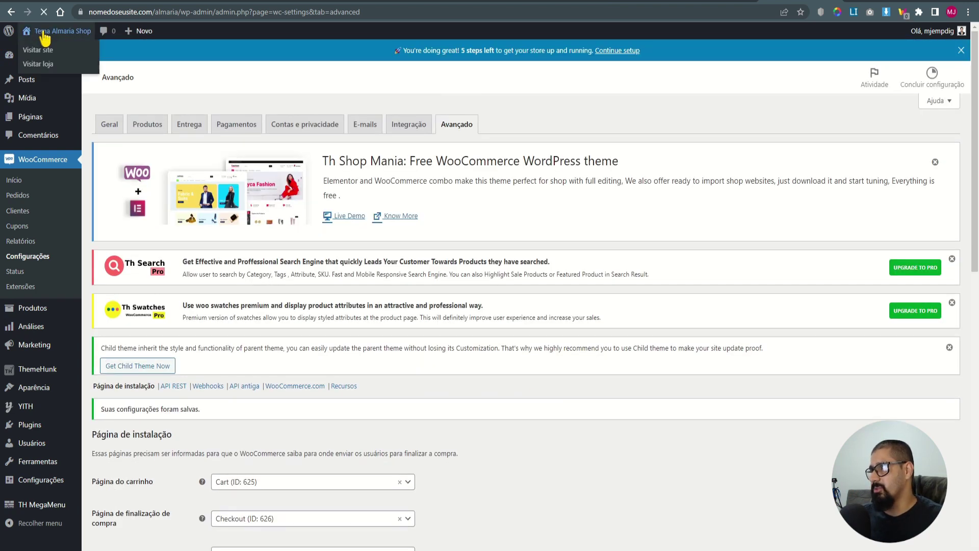
- Visit the live store, look over its home page and open the shop page to check its content
{"action": "left_click", "coordinate": [40, 37]}
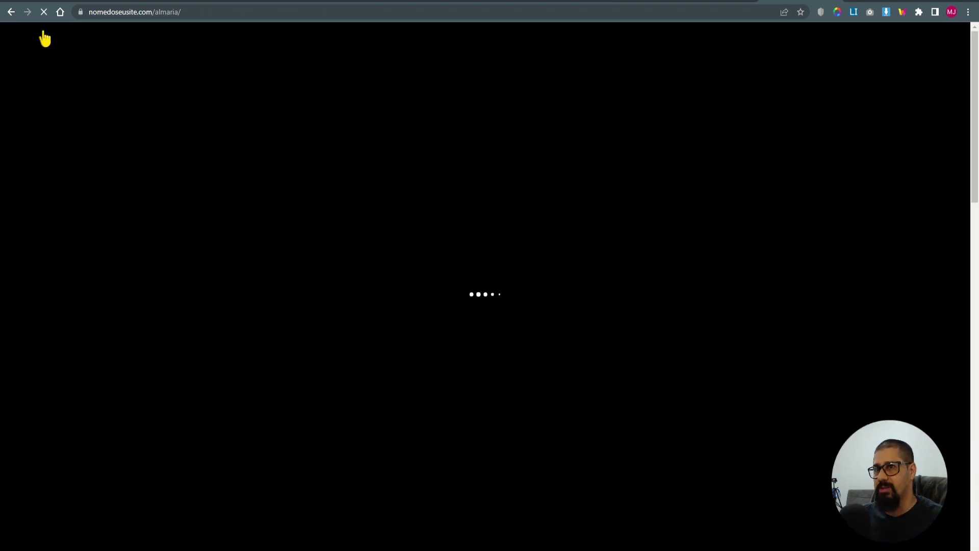
{"action": "scroll", "coordinate": [581, 304], "scroll_direction": "down", "scroll_amount": 5}
{"action": "scroll", "coordinate": [581, 303], "scroll_direction": "up", "scroll_amount": 5}
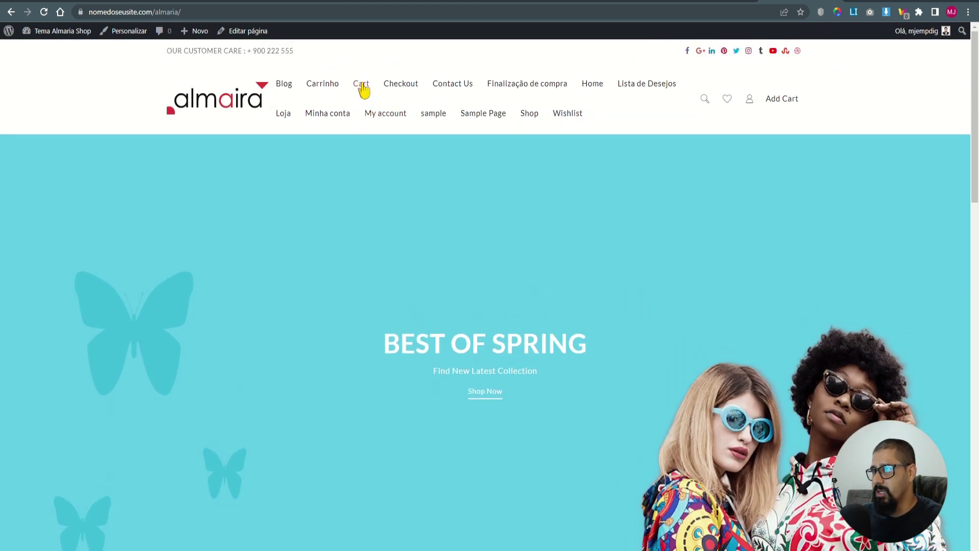
{"action": "left_click", "coordinate": [282, 114]}
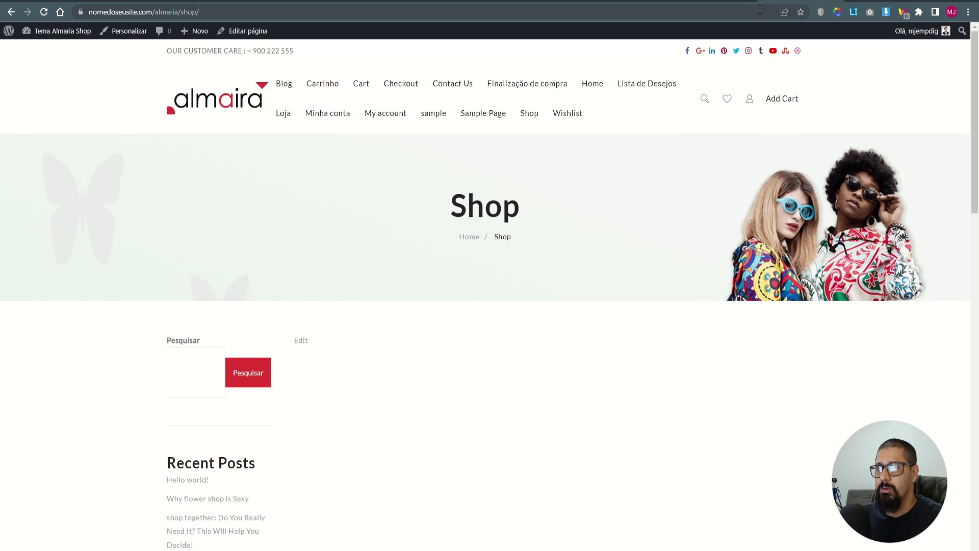
- Open the menu locations in the theme customizer and assign the above menu to the Header Above Menu location
{"action": "left_click", "coordinate": [68, 36]}
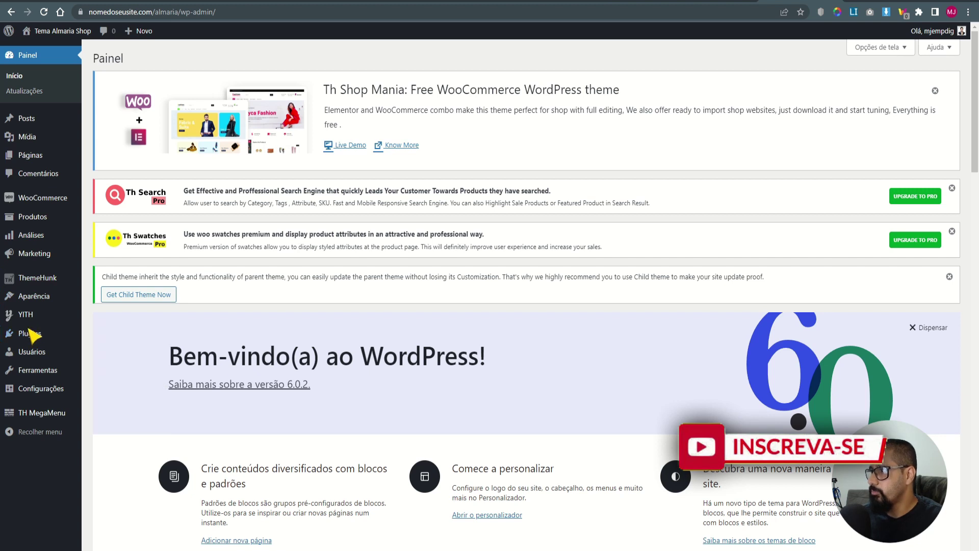
{"action": "mouse_move", "coordinate": [41, 284]}
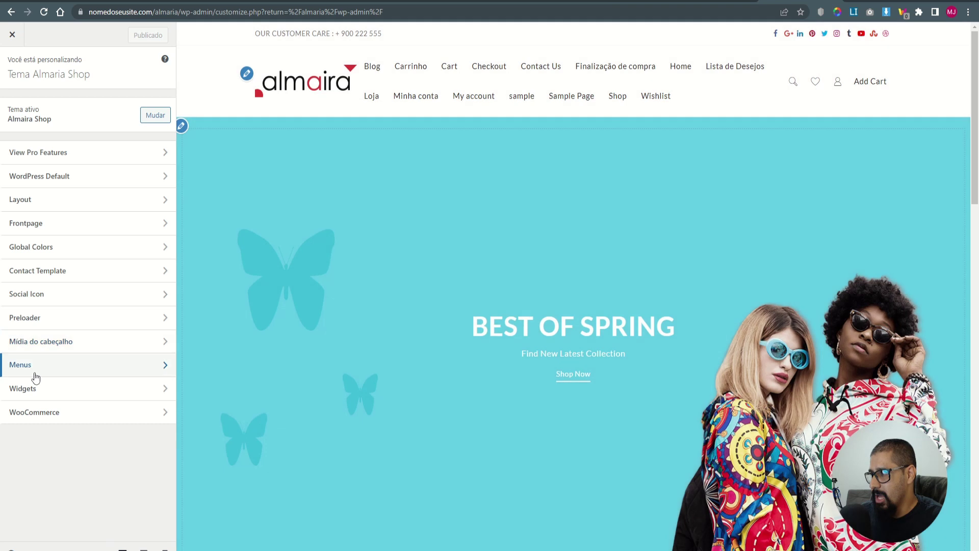
{"action": "left_click", "coordinate": [35, 371]}
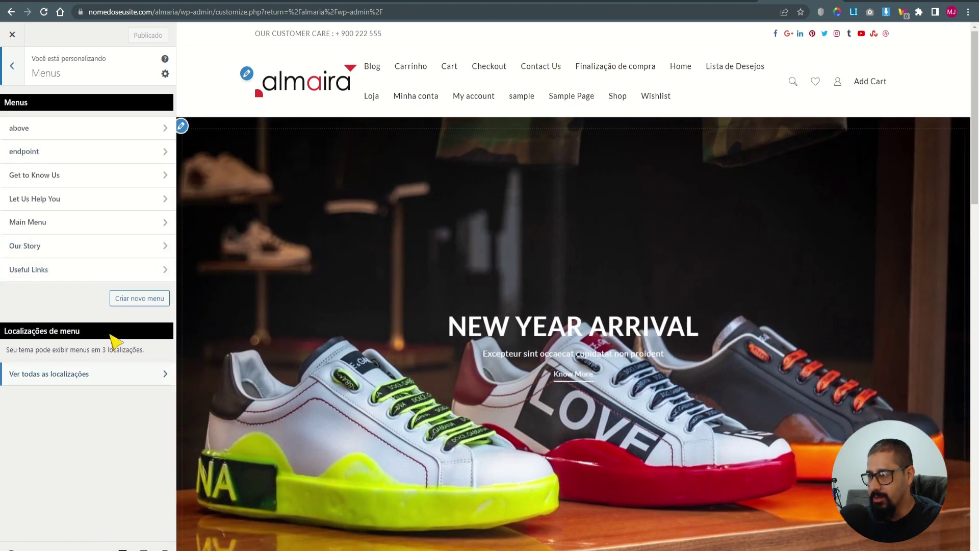
{"action": "left_click", "coordinate": [67, 378]}
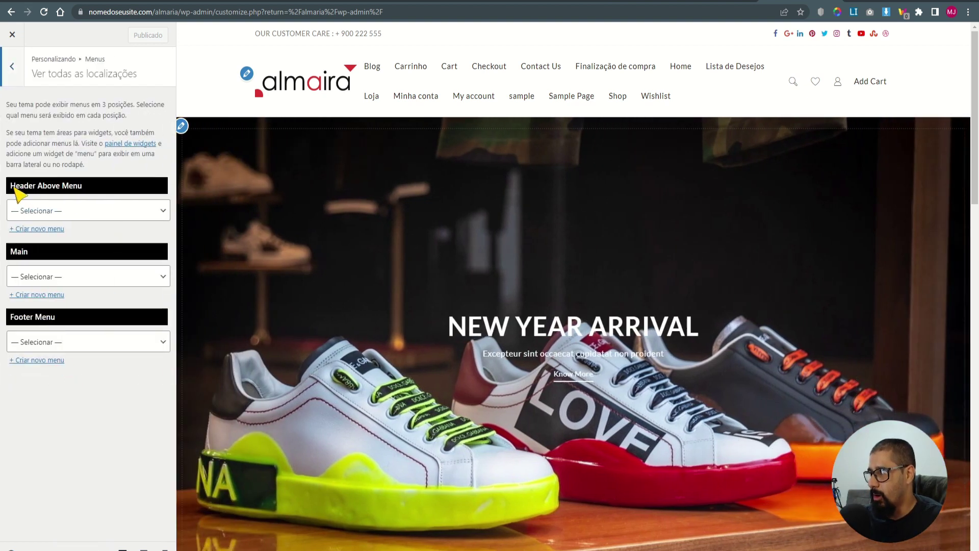
{"action": "left_click", "coordinate": [57, 216]}
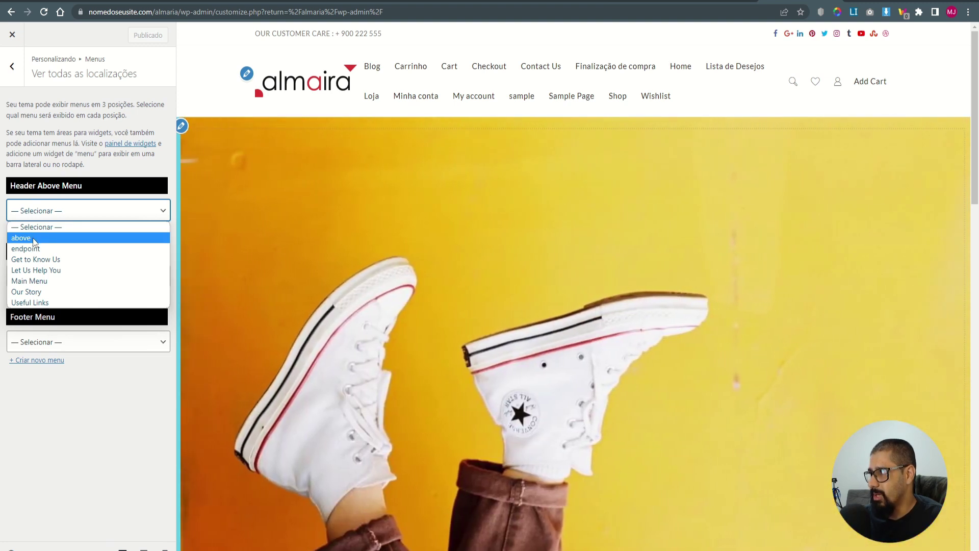
{"action": "left_click", "coordinate": [34, 238]}
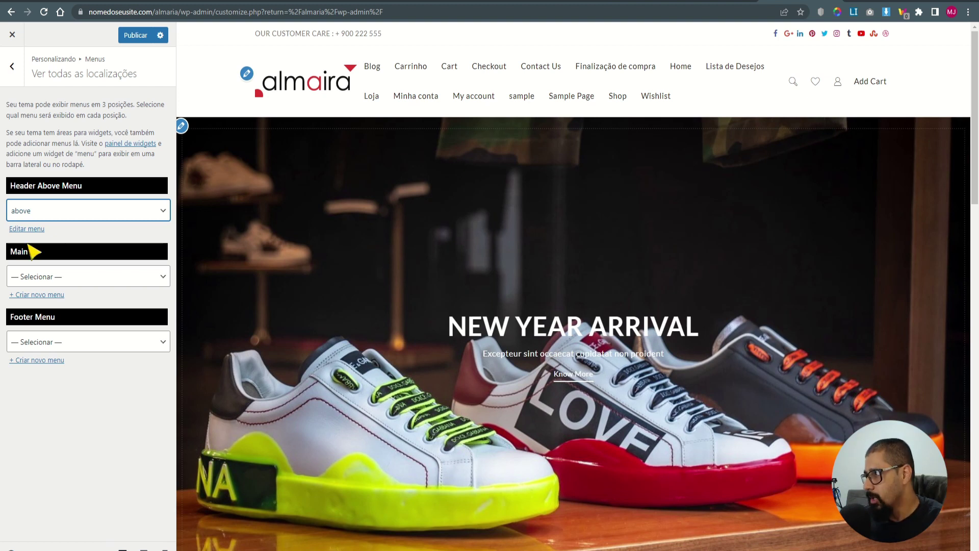
- Assign Main Menu to the Main location and Useful Links to the Footer Menu location, and publish the changes
{"action": "left_click", "coordinate": [47, 276]}
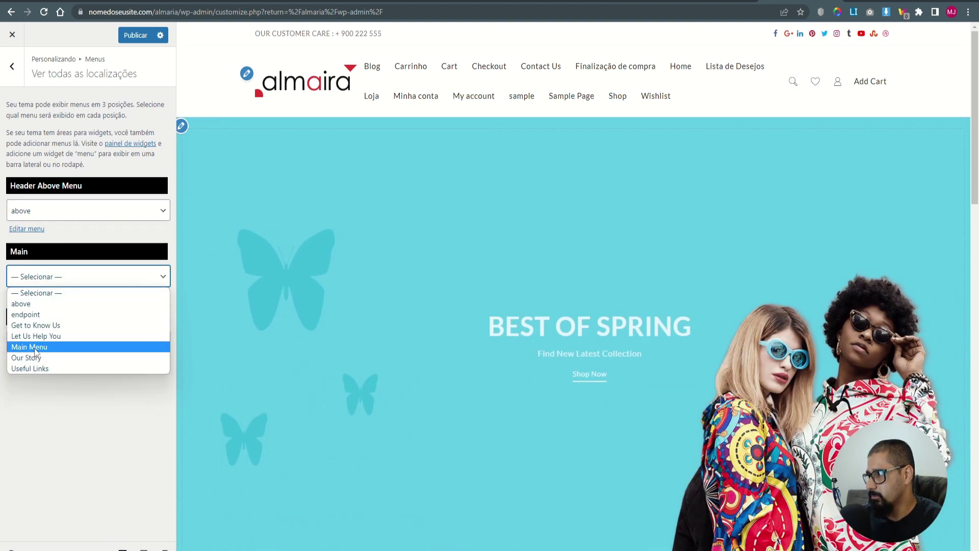
{"action": "left_click", "coordinate": [35, 347]}
{"action": "left_click", "coordinate": [46, 343]}
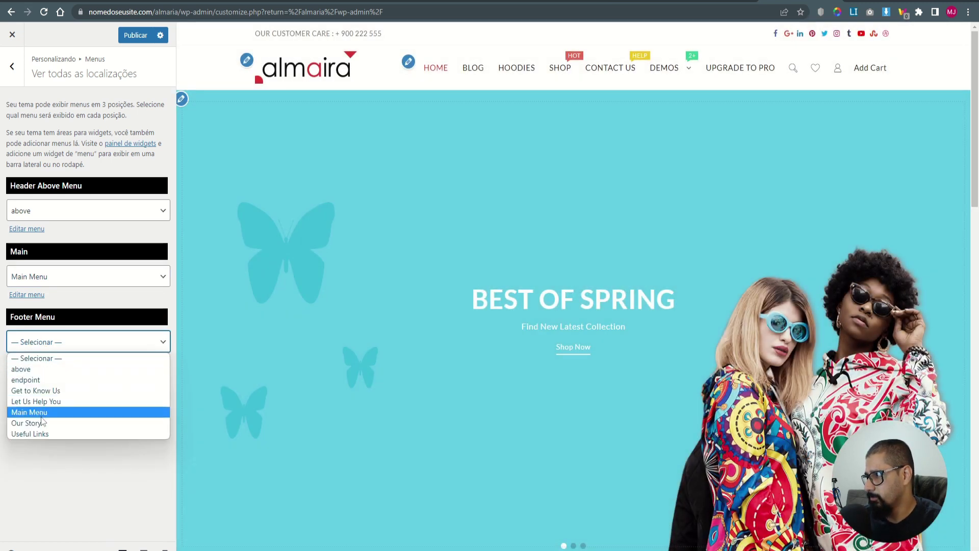
{"action": "left_click", "coordinate": [38, 433]}
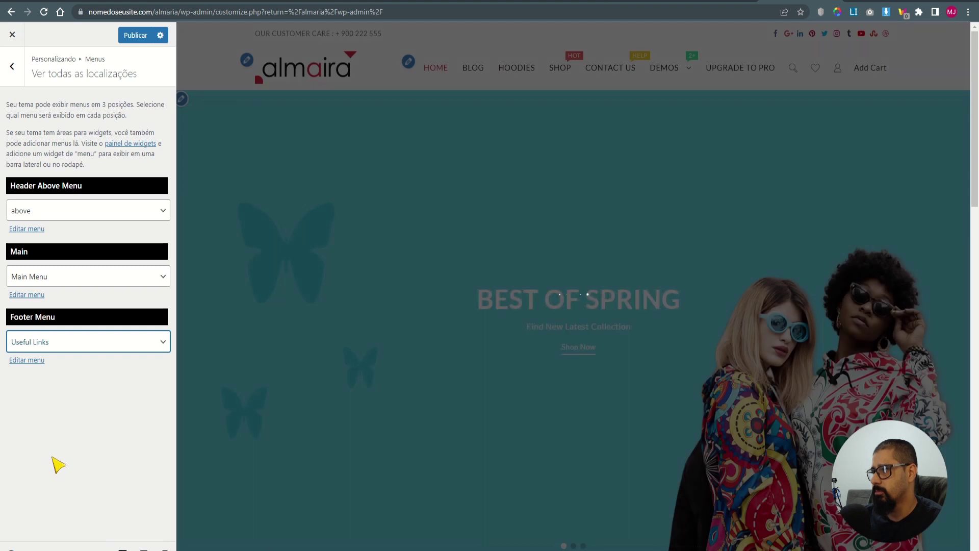
{"action": "scroll", "coordinate": [503, 446], "scroll_direction": "down", "scroll_amount": 20}
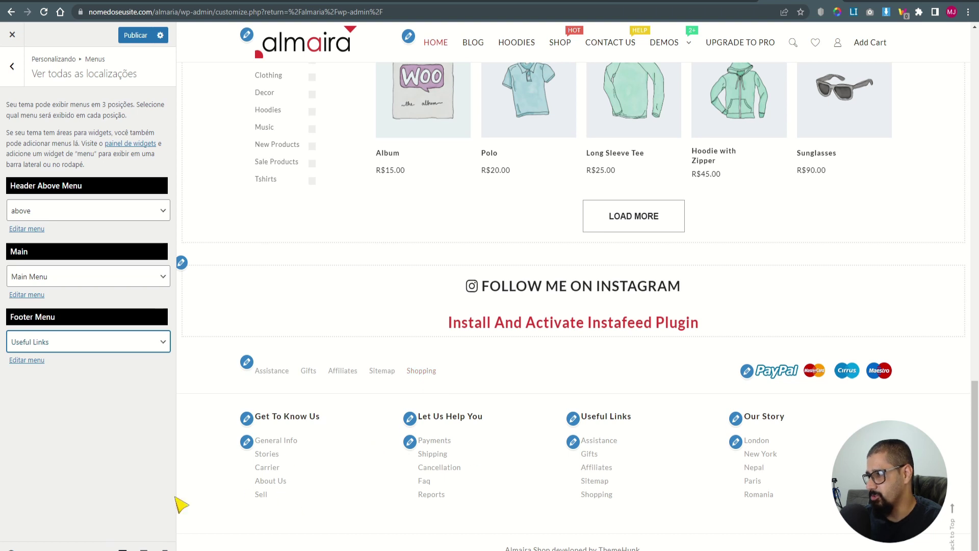
{"action": "left_click", "coordinate": [135, 34]}
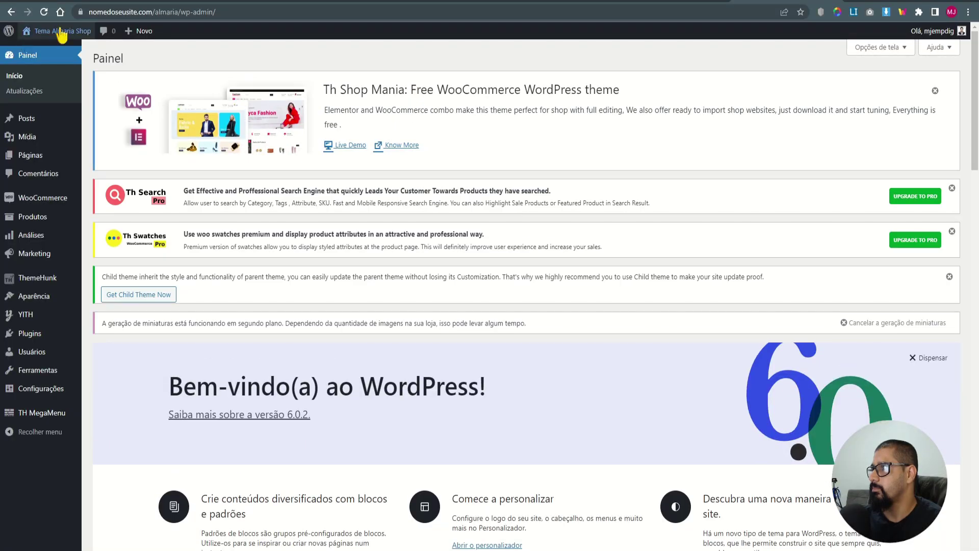
- Visit the live store and examine the Blog, Hoodies and Shop pages reached from the new main menu
{"action": "mouse_move", "coordinate": [56, 32]}
{"action": "left_click", "coordinate": [72, 83]}
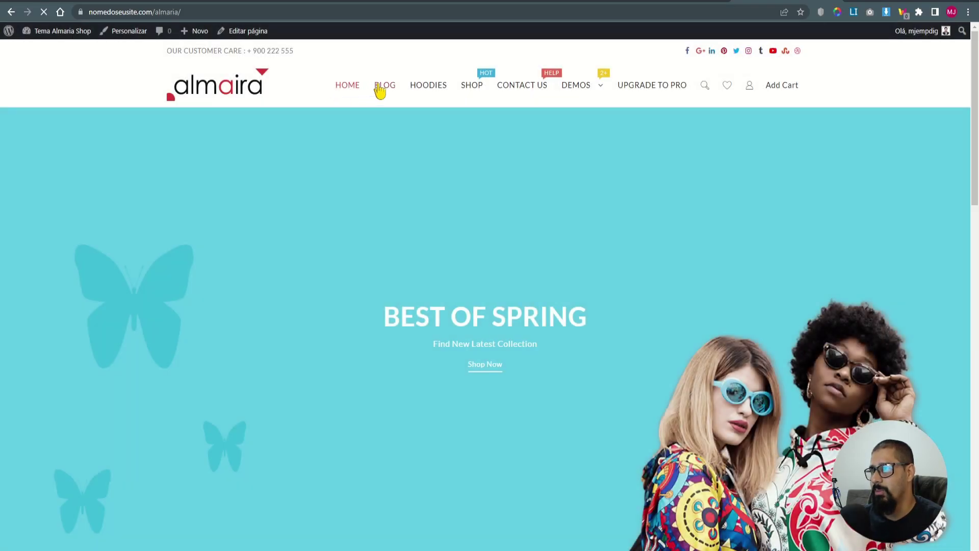
{"action": "left_click", "coordinate": [378, 87]}
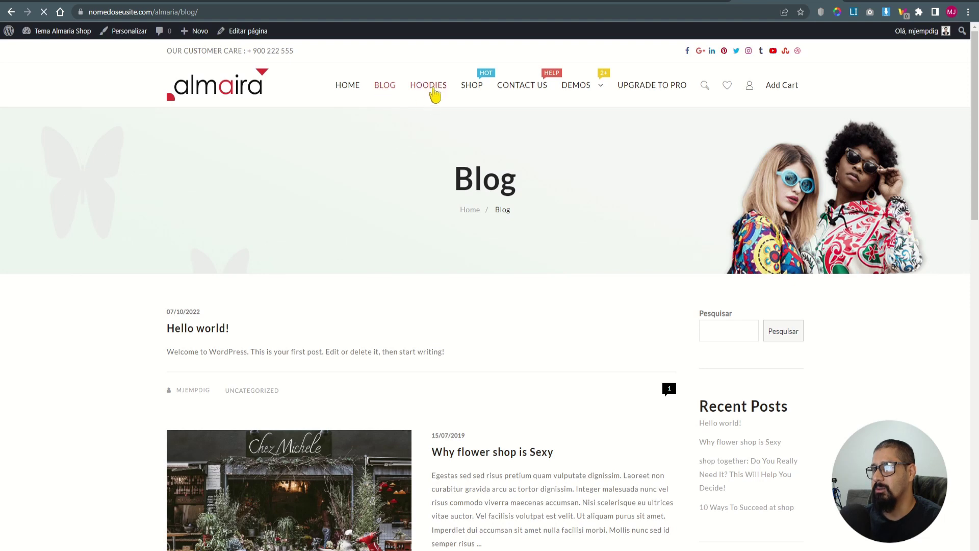
{"action": "left_click", "coordinate": [434, 94]}
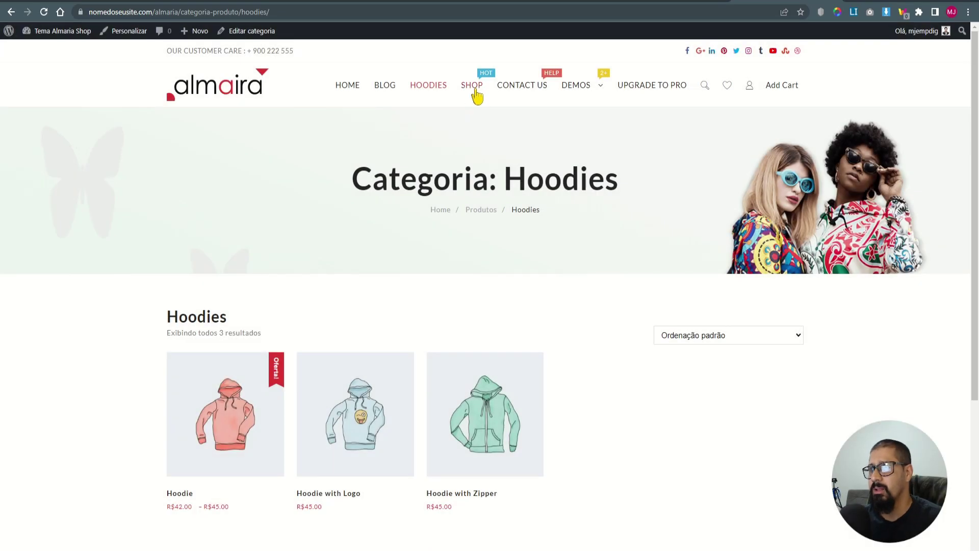
{"action": "left_click", "coordinate": [474, 88]}
{"action": "scroll", "coordinate": [546, 272], "scroll_direction": "down", "scroll_amount": 1}
{"action": "scroll", "coordinate": [548, 276], "scroll_direction": "down", "scroll_amount": 15}
{"action": "scroll", "coordinate": [547, 296], "scroll_direction": "up", "scroll_amount": 15}
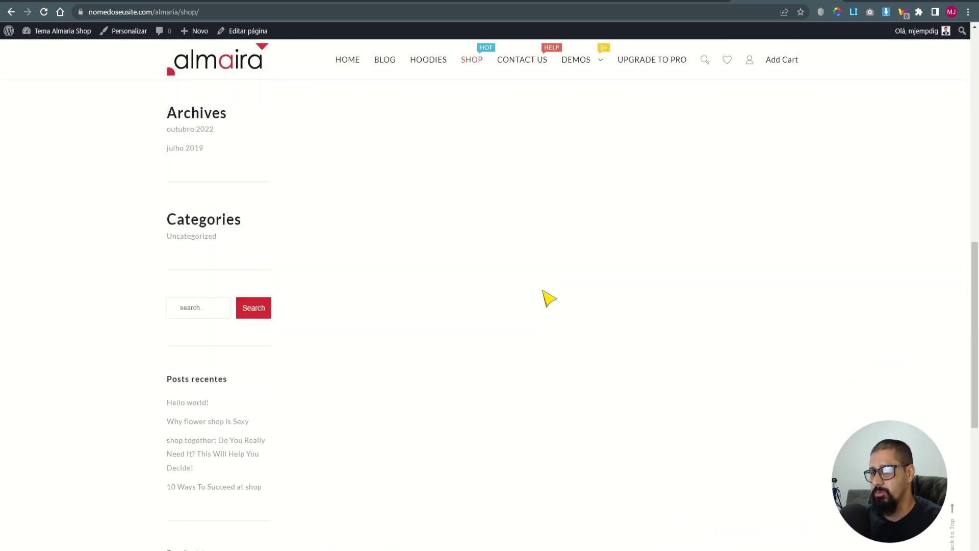
{"action": "scroll", "coordinate": [548, 298], "scroll_direction": "up", "scroll_amount": 1}
- Open the store's Contact Us page and examine its header links and page content
{"action": "left_click", "coordinate": [517, 86]}
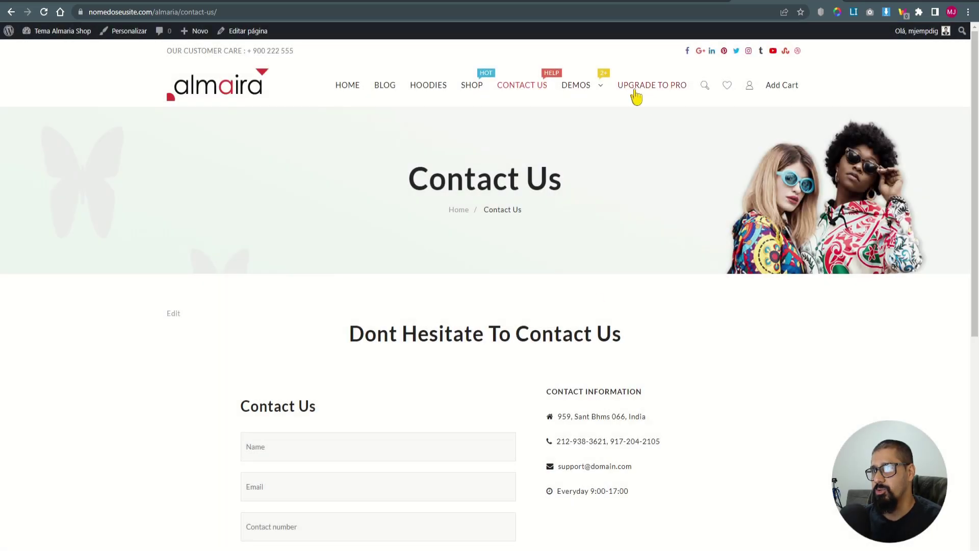
{"action": "mouse_move", "coordinate": [582, 92]}
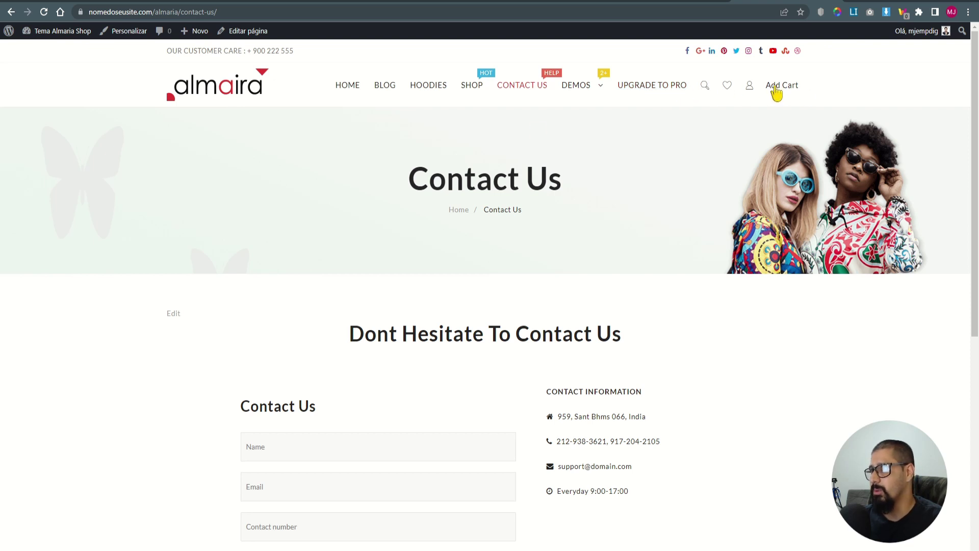
{"action": "scroll", "coordinate": [356, 280], "scroll_direction": "down", "scroll_amount": 8}
{"action": "scroll", "coordinate": [367, 254], "scroll_direction": "up", "scroll_amount": 8}
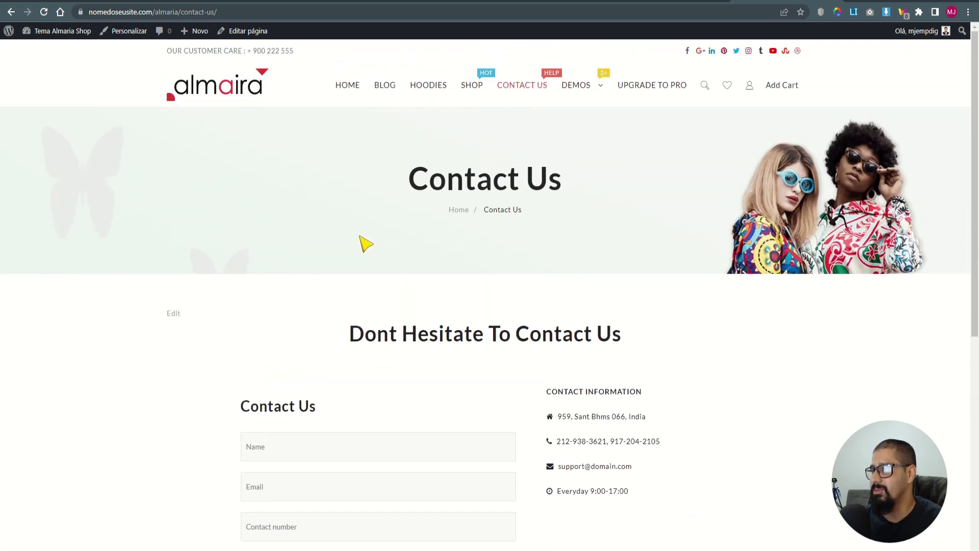
- Set the store page to Shop in the WooCommerce product settings and save the changes
{"action": "left_click", "coordinate": [67, 32]}
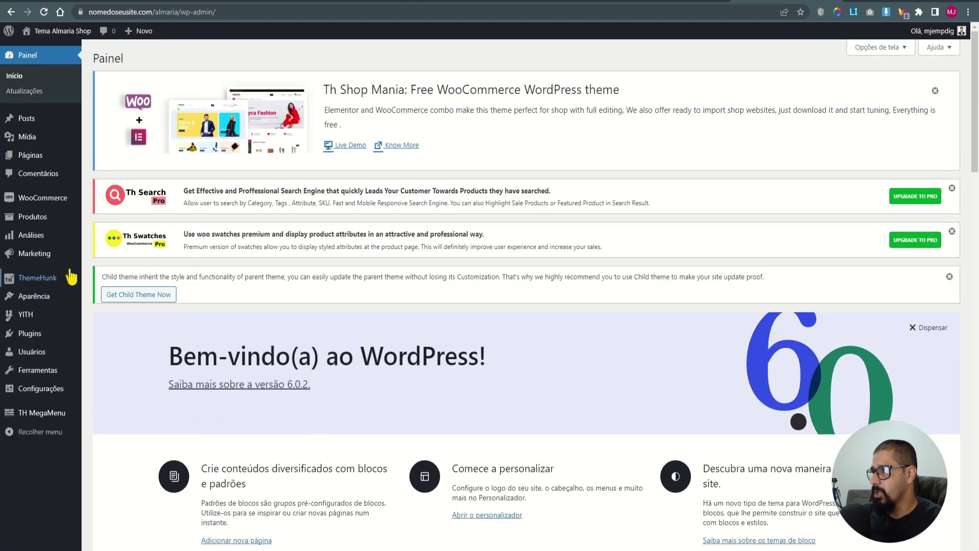
{"action": "mouse_move", "coordinate": [46, 204]}
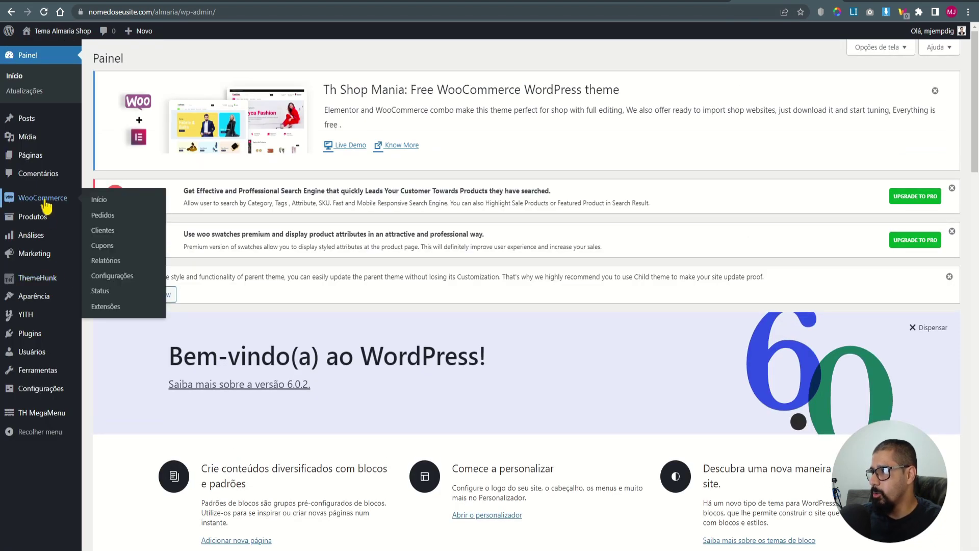
{"action": "left_click", "coordinate": [109, 276]}
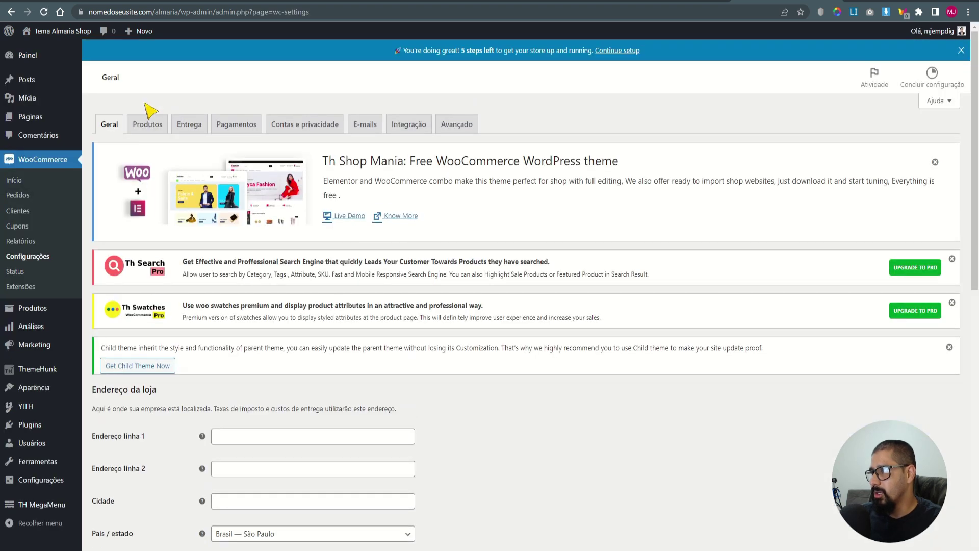
{"action": "left_click", "coordinate": [150, 127]}
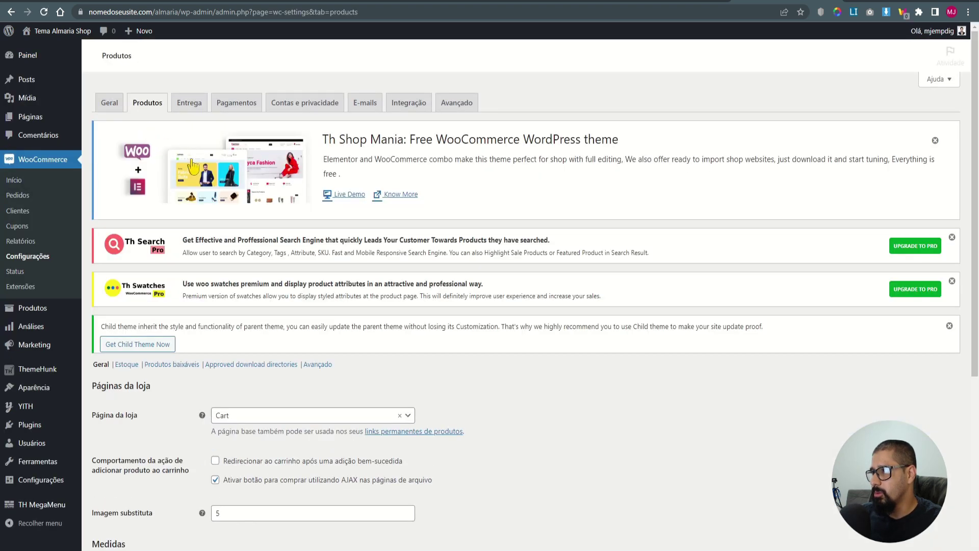
{"action": "scroll", "coordinate": [228, 424], "scroll_direction": "down", "scroll_amount": 3}
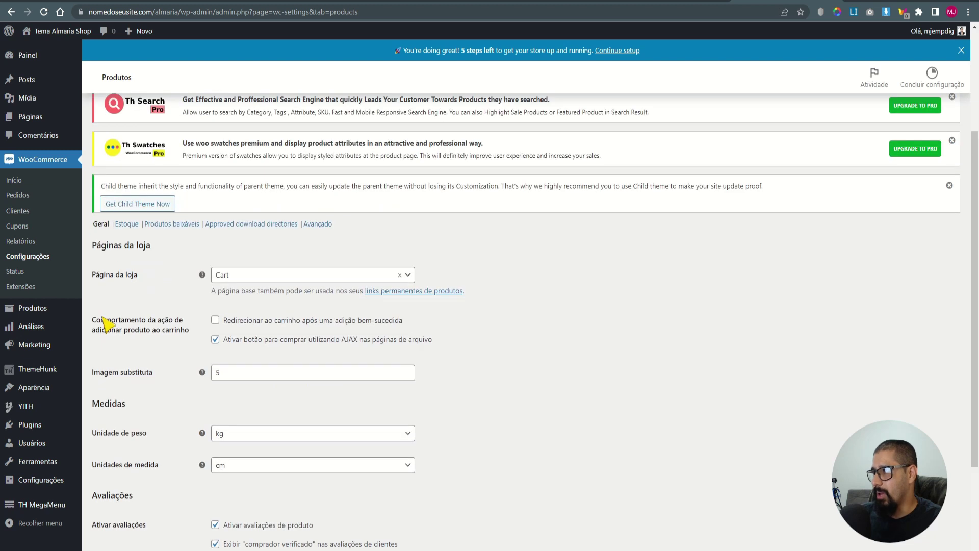
{"action": "left_click", "coordinate": [239, 277]}
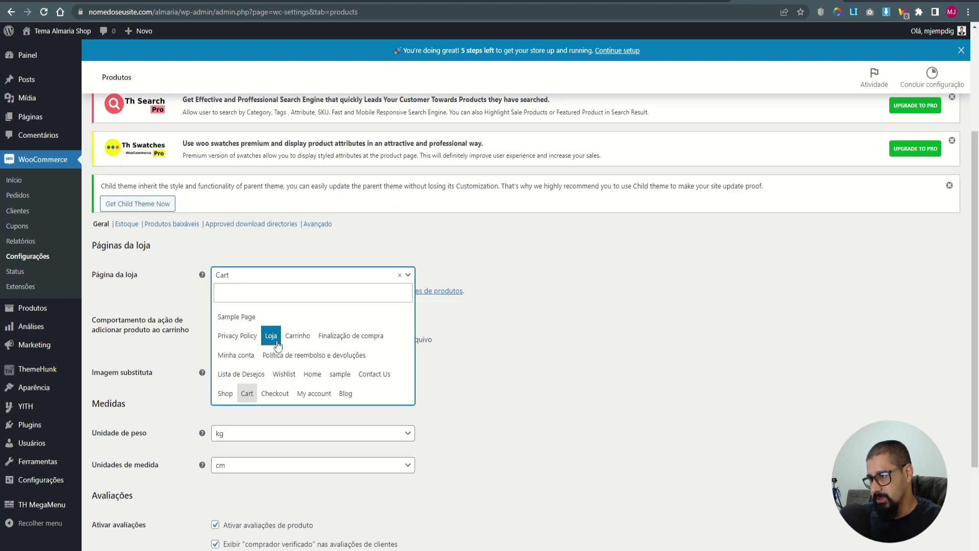
{"action": "left_click", "coordinate": [225, 393]}
{"action": "scroll", "coordinate": [322, 398], "scroll_direction": "down", "scroll_amount": 3}
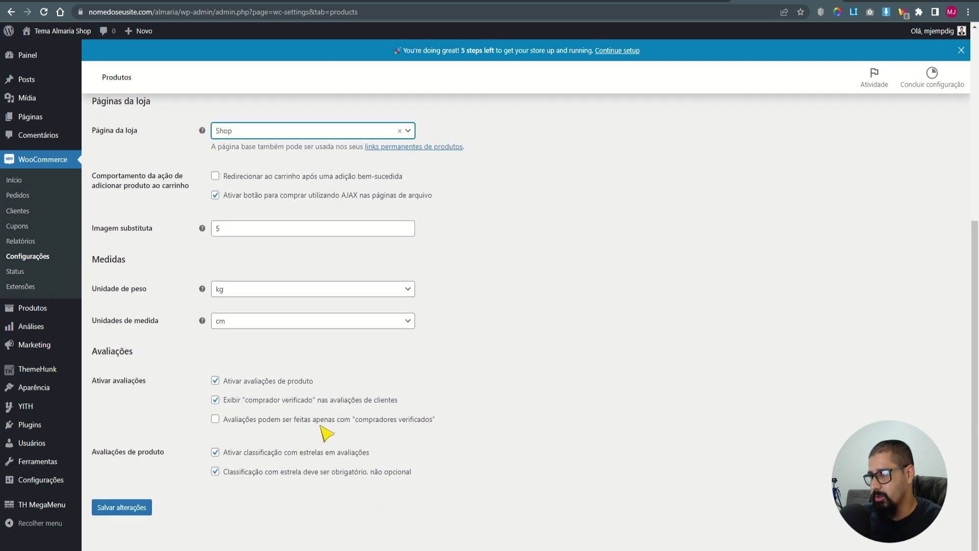
{"action": "left_click", "coordinate": [140, 511]}
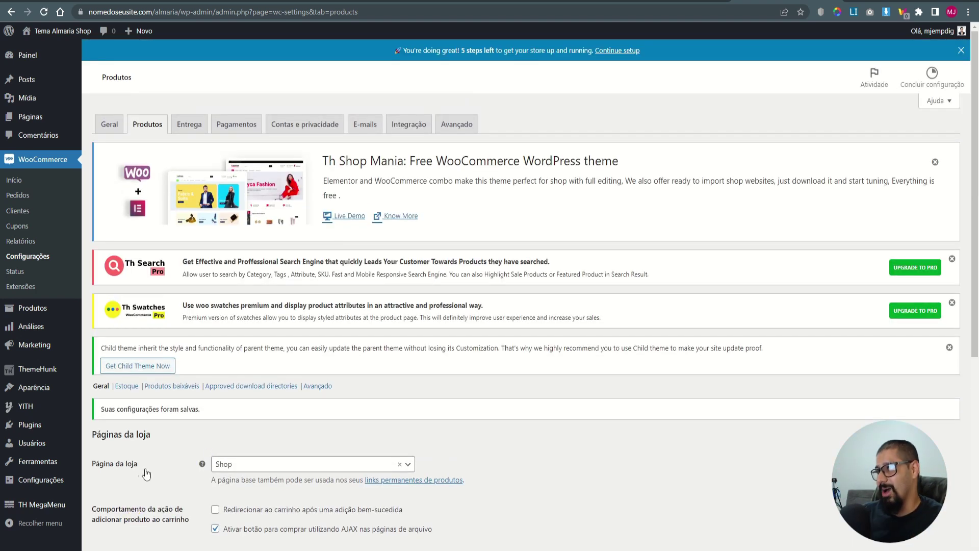
- Look through the products on the live store's Shop page and open the Beanie product page
{"action": "left_click", "coordinate": [61, 33]}
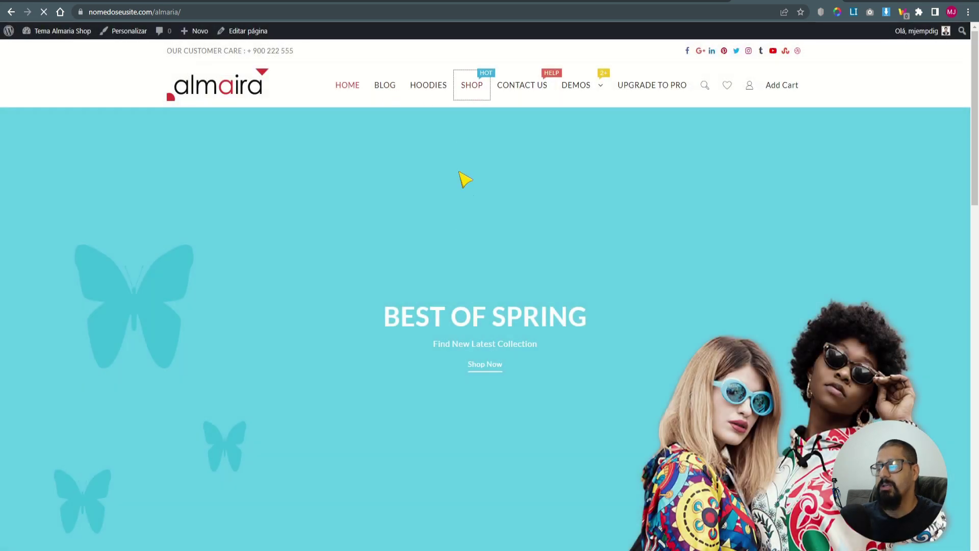
{"action": "scroll", "coordinate": [491, 362], "scroll_direction": "down", "scroll_amount": 8}
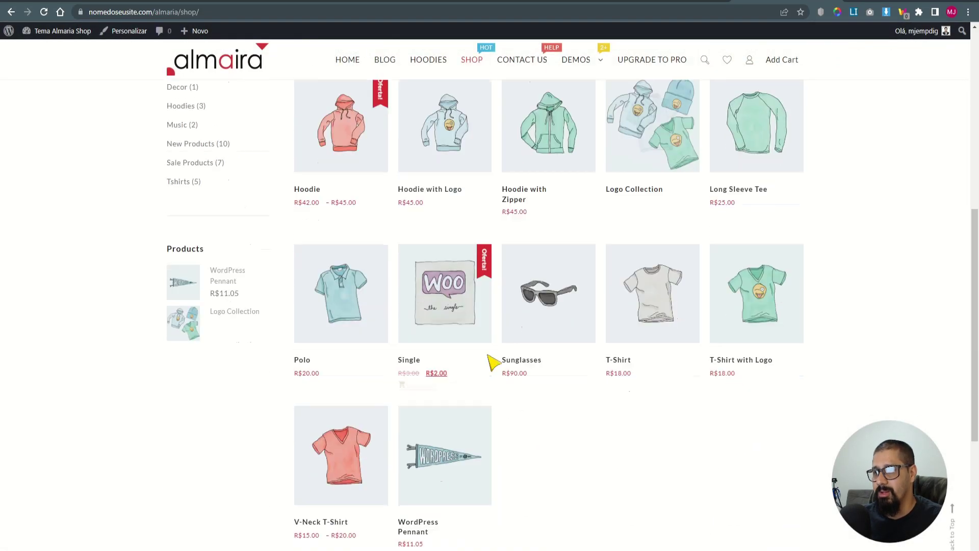
{"action": "scroll", "coordinate": [491, 362], "scroll_direction": "up", "scroll_amount": 8}
{"action": "left_click", "coordinate": [448, 338]}
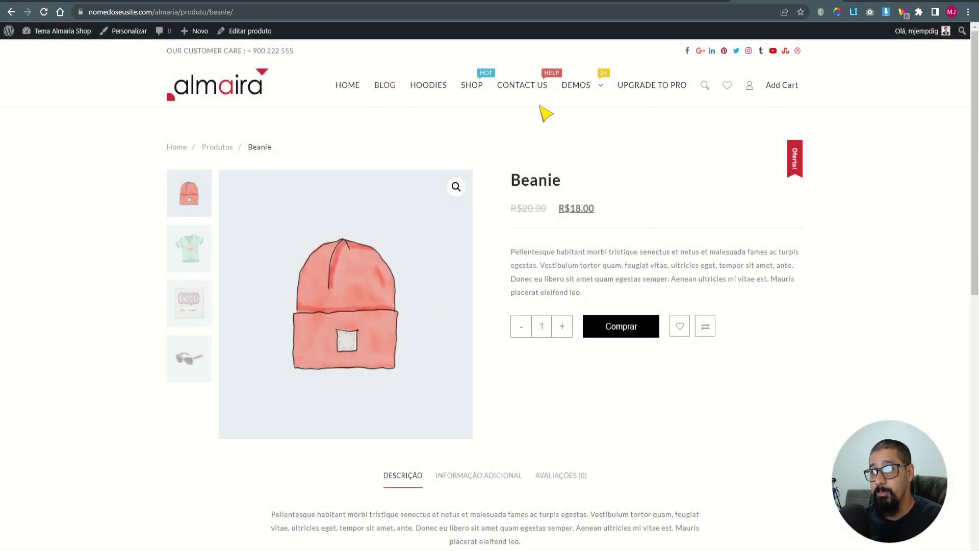
- Return to the store's Shop page, view the Album product in its quick view, and close the preview
{"action": "left_click", "coordinate": [472, 86]}
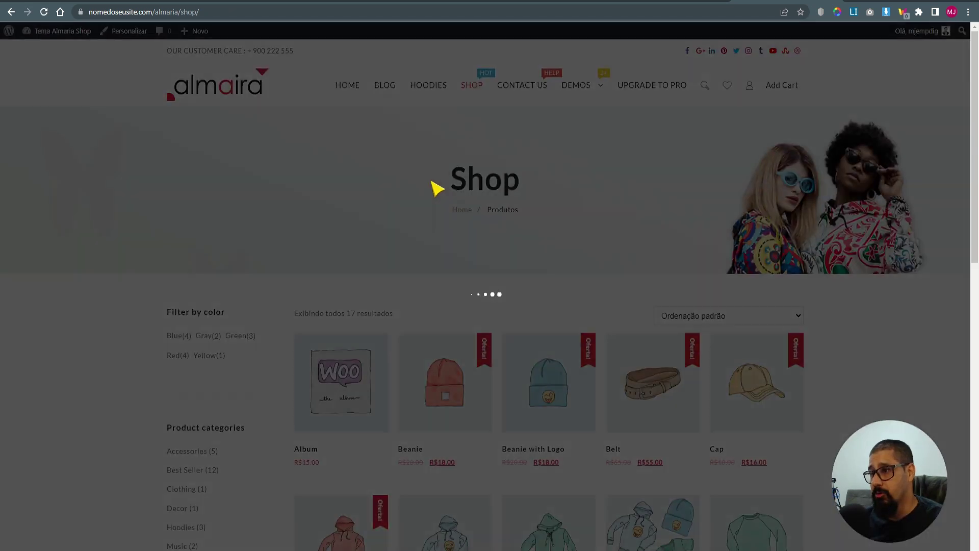
{"action": "scroll", "coordinate": [368, 392], "scroll_direction": "down", "scroll_amount": 1}
{"action": "scroll", "coordinate": [368, 392], "scroll_direction": "down", "scroll_amount": 1}
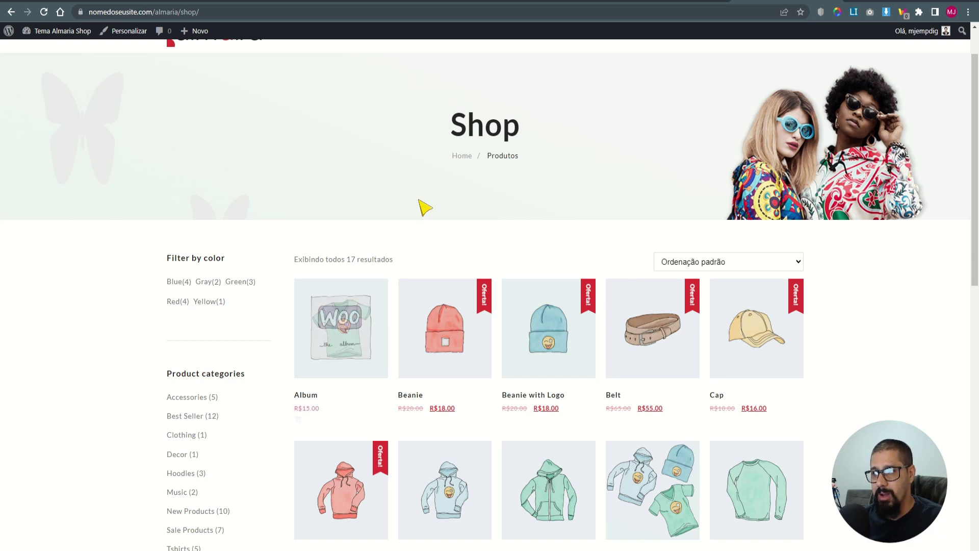
{"action": "mouse_move", "coordinate": [364, 308]}
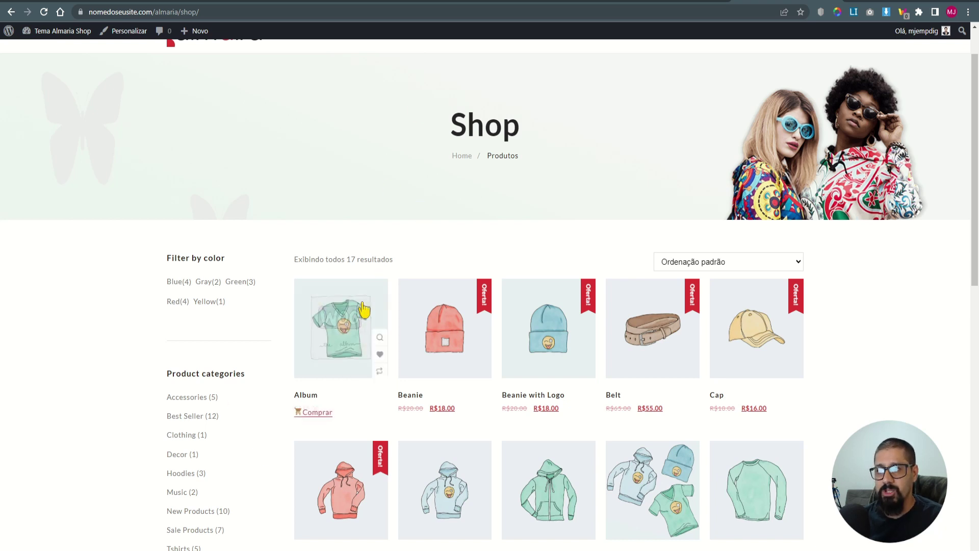
{"action": "left_click", "coordinate": [382, 336]}
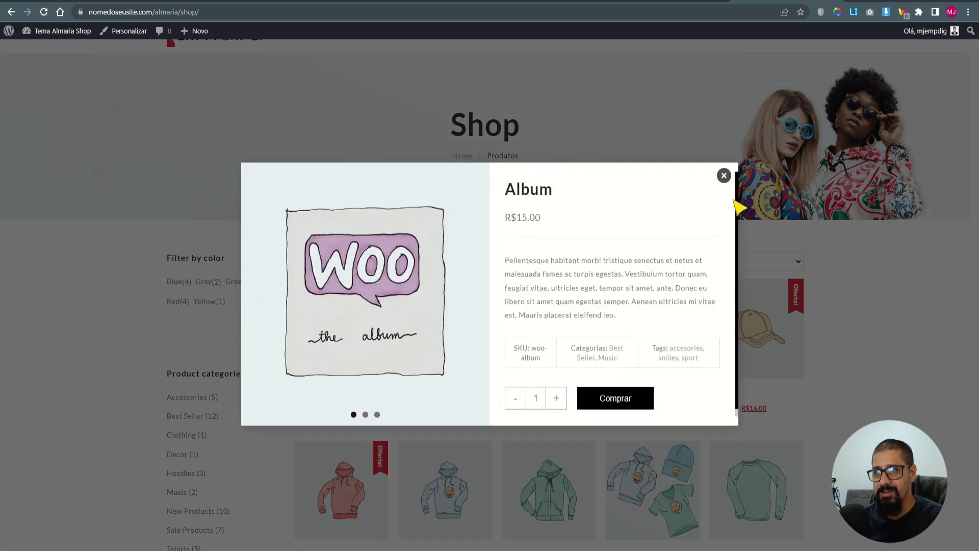
{"action": "left_click", "coordinate": [724, 175]}
- Try the product comparison with the Album and Belt products, close it, and look over the Shop page
{"action": "mouse_move", "coordinate": [377, 376]}
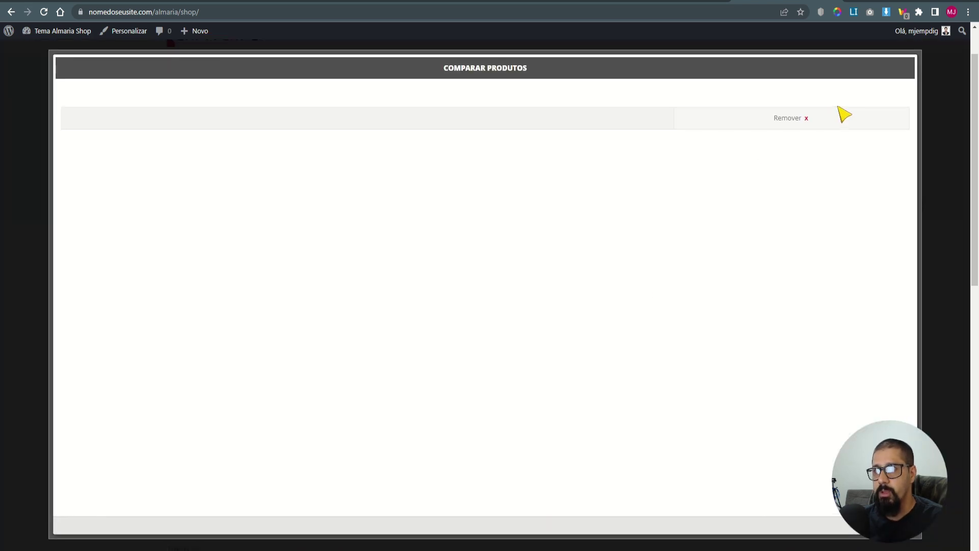
{"action": "left_click", "coordinate": [899, 544]}
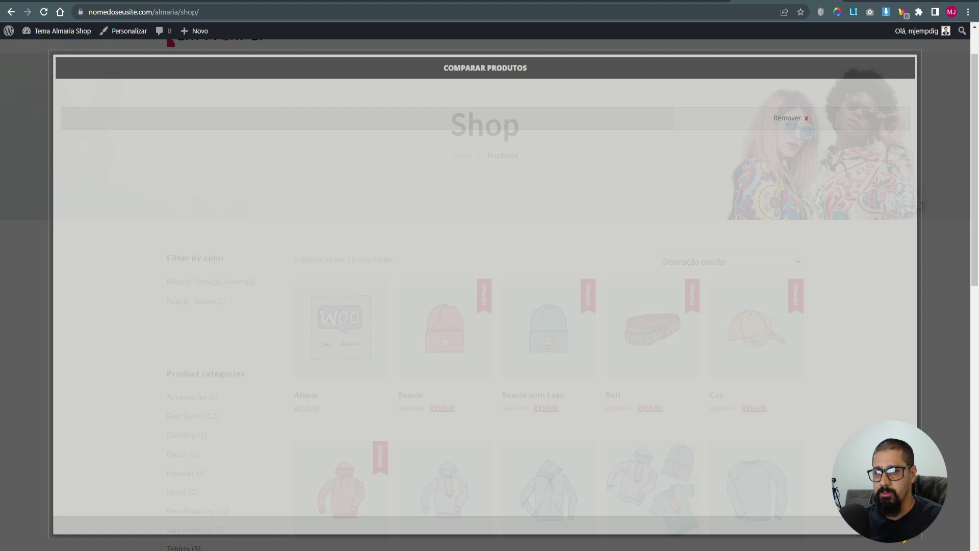
{"action": "left_click", "coordinate": [692, 372]}
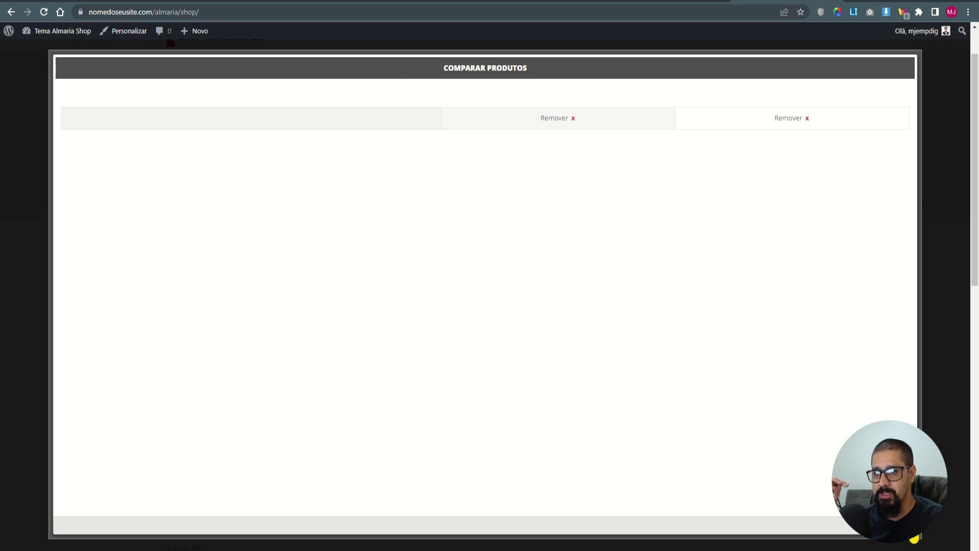
{"action": "left_click", "coordinate": [914, 538]}
{"action": "mouse_move", "coordinate": [774, 368]}
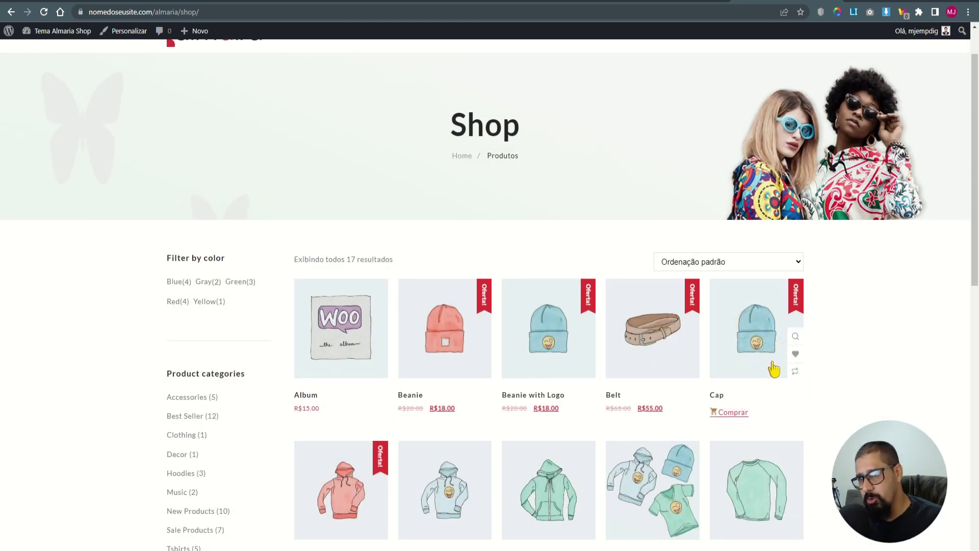
{"action": "scroll", "coordinate": [771, 375], "scroll_direction": "down", "scroll_amount": 3}
{"action": "scroll", "coordinate": [349, 385], "scroll_direction": "up", "scroll_amount": 4}
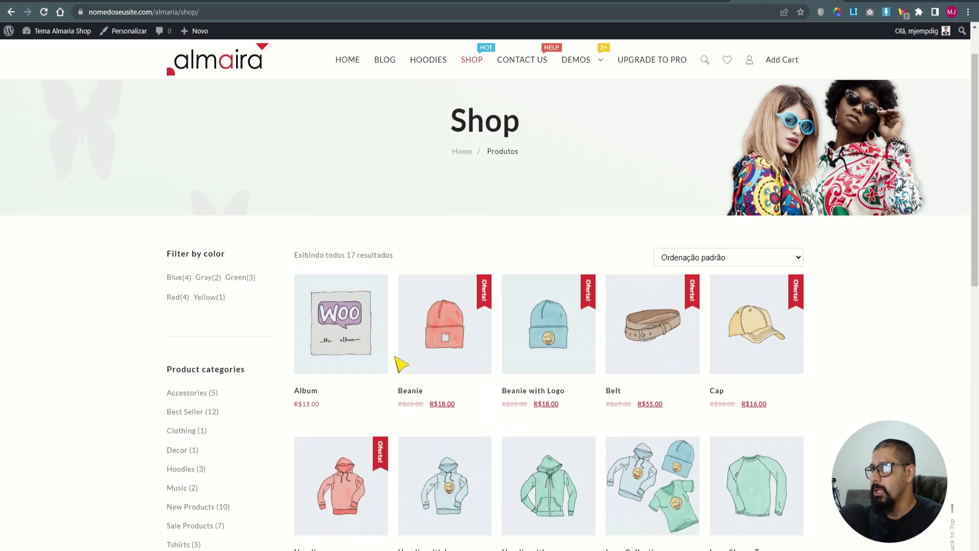
{"action": "scroll", "coordinate": [401, 364], "scroll_direction": "up", "scroll_amount": 1}
- Go to the WordPress dashboard and open the theme customizer
{"action": "mouse_move", "coordinate": [70, 36]}
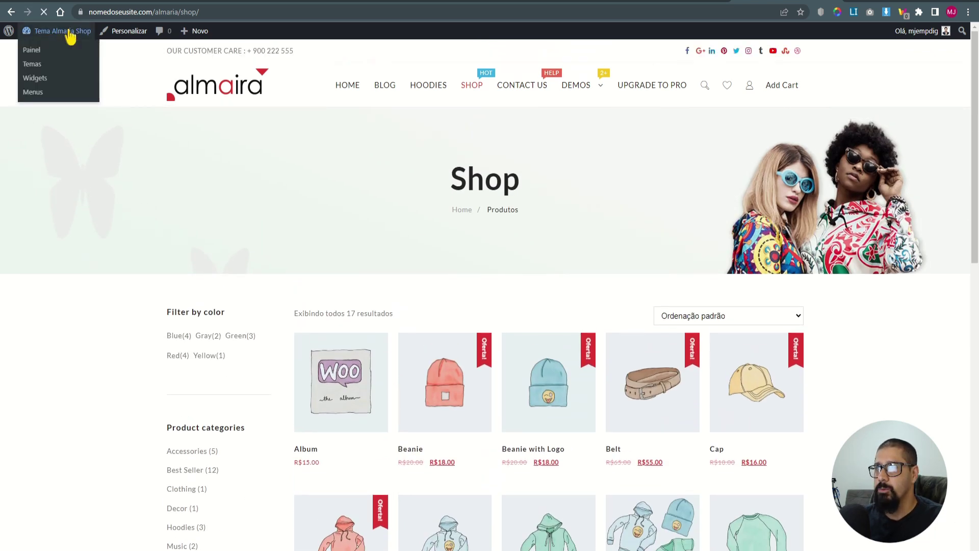
{"action": "left_click", "coordinate": [82, 51]}
{"action": "mouse_move", "coordinate": [51, 296]}
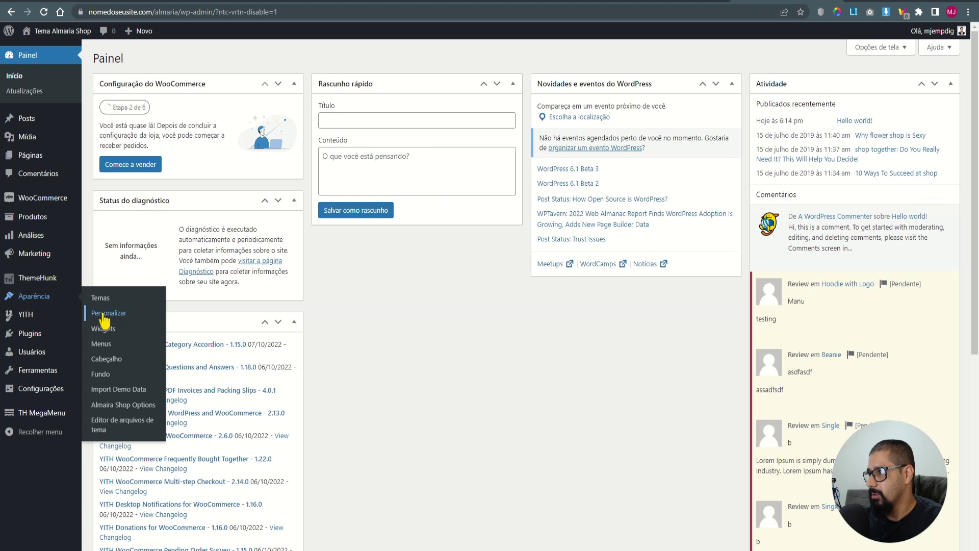
{"action": "left_click", "coordinate": [104, 315]}
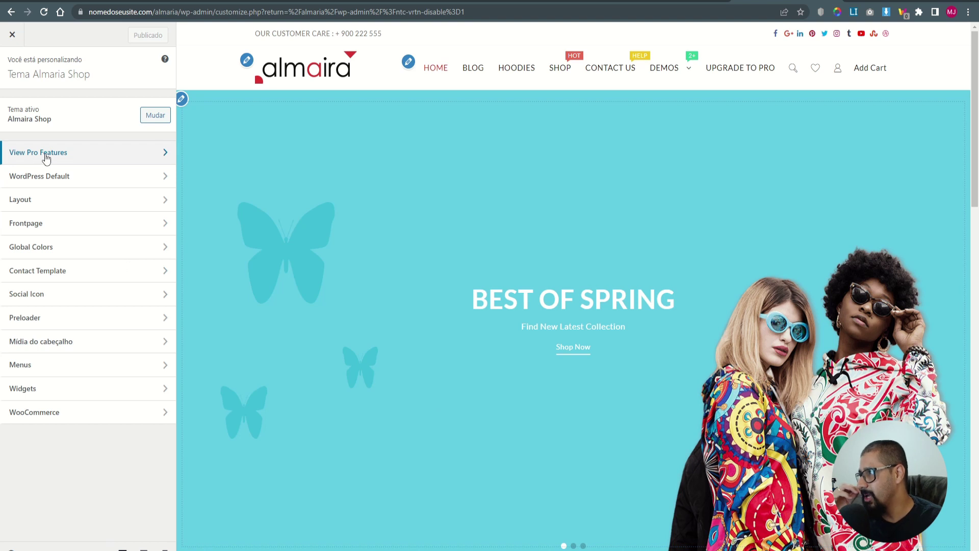
- Examine the theme's Pro features list and the additional CSS, homepage and background sections of the WordPress Default settings
{"action": "left_click", "coordinate": [46, 158]}
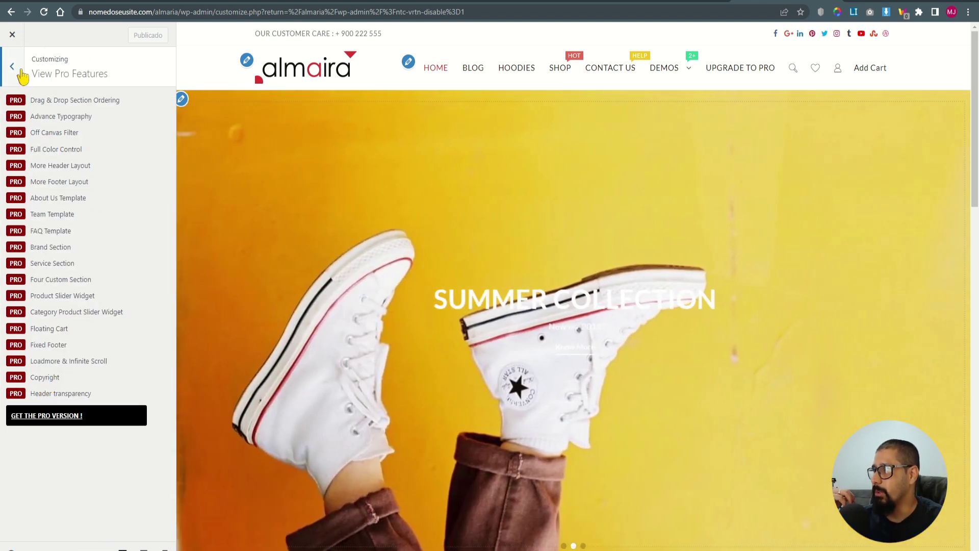
{"action": "left_click", "coordinate": [16, 69]}
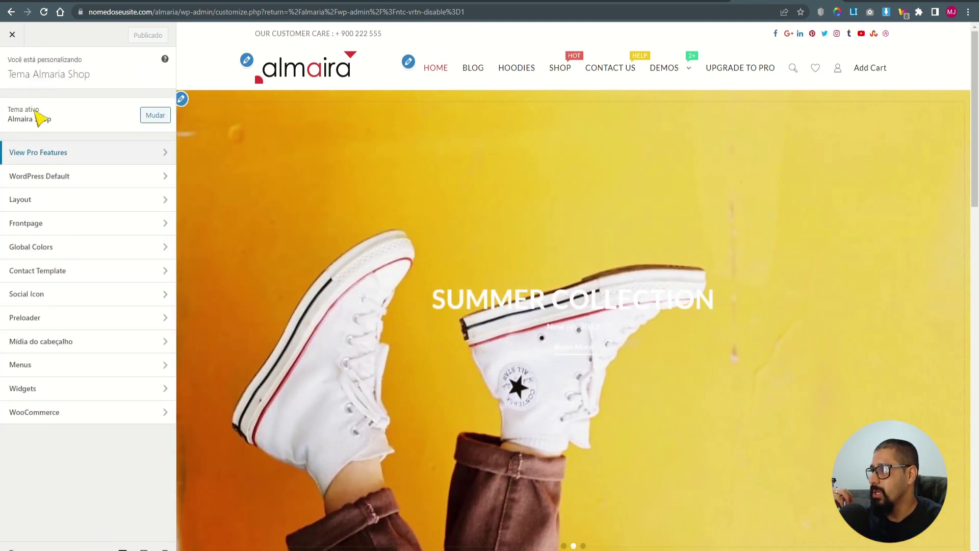
{"action": "left_click", "coordinate": [50, 183]}
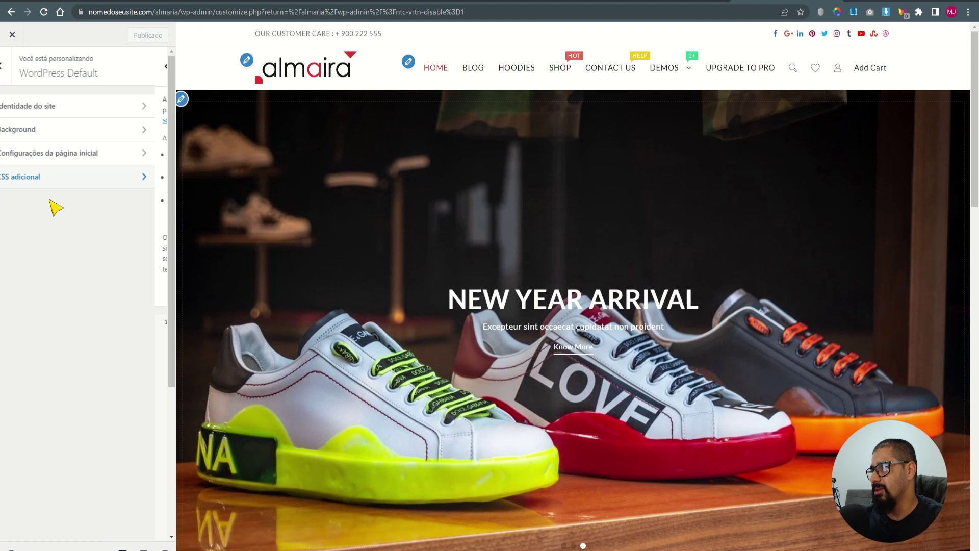
{"action": "left_click", "coordinate": [46, 184]}
{"action": "key", "text": "Escape"}
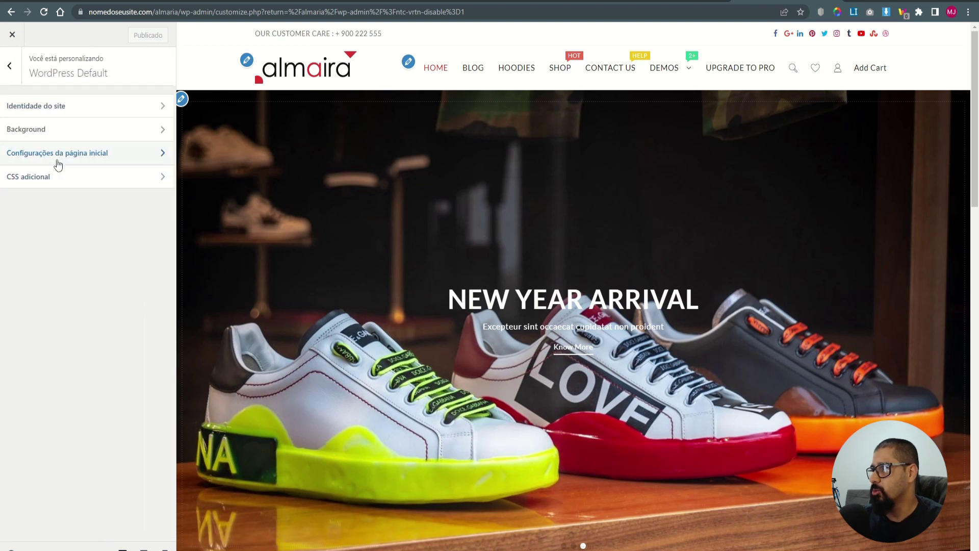
{"action": "left_click", "coordinate": [45, 160]}
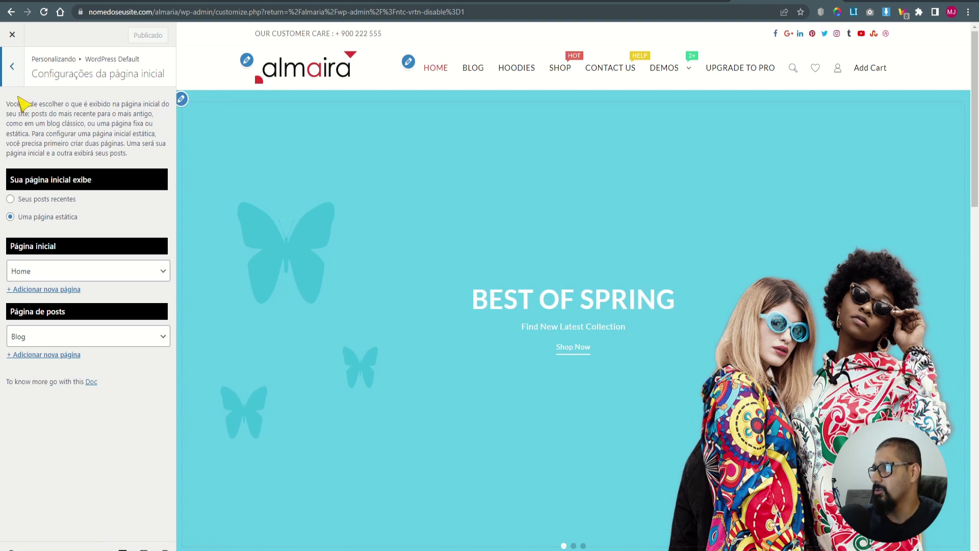
{"action": "left_click", "coordinate": [18, 77]}
{"action": "left_click", "coordinate": [43, 131]}
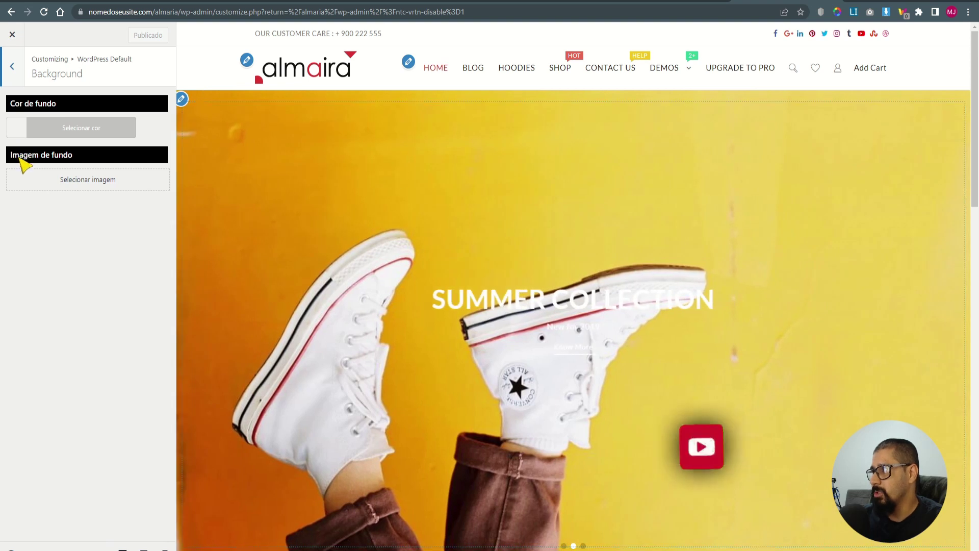
{"action": "left_click", "coordinate": [12, 66]}
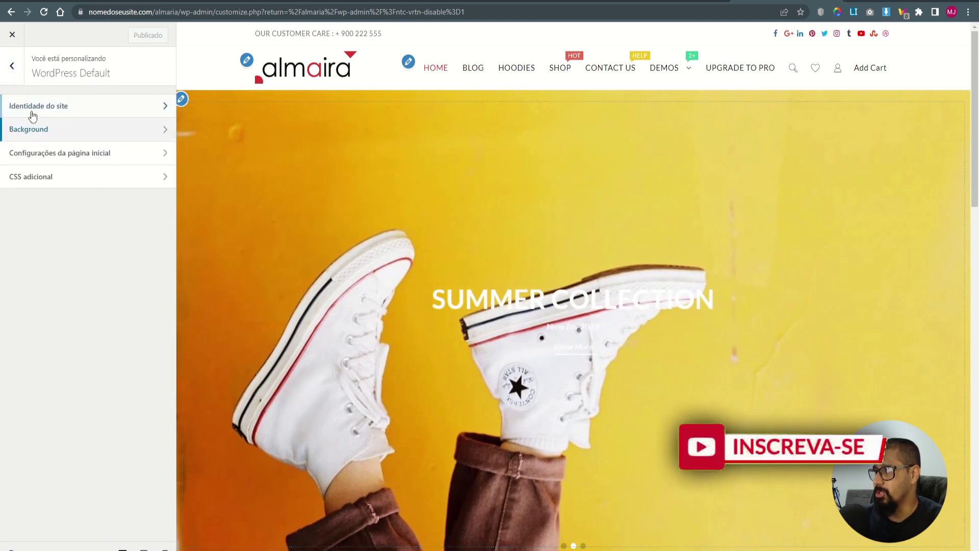
- Open the site identity settings and reduce the logo width to 131
{"action": "left_click", "coordinate": [31, 108]}
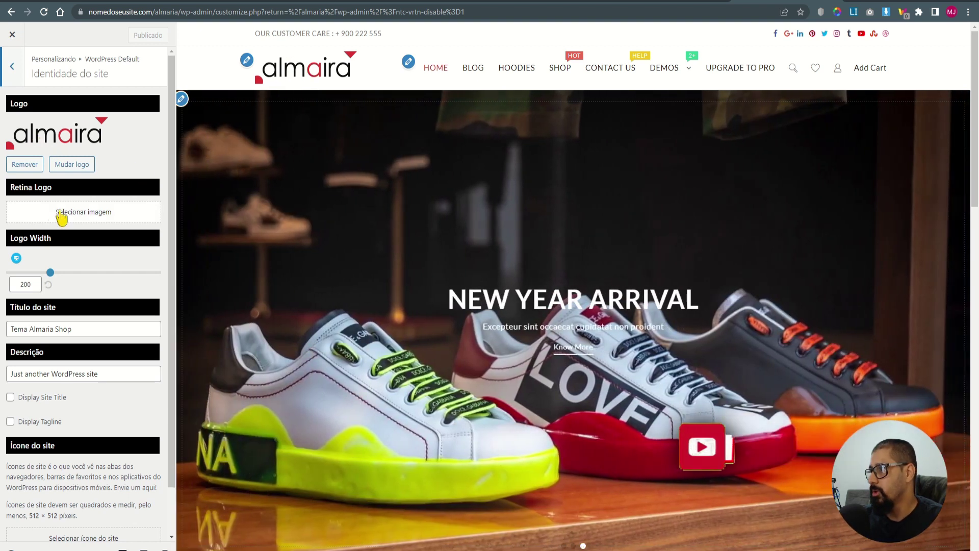
{"action": "double_click", "coordinate": [23, 188]}
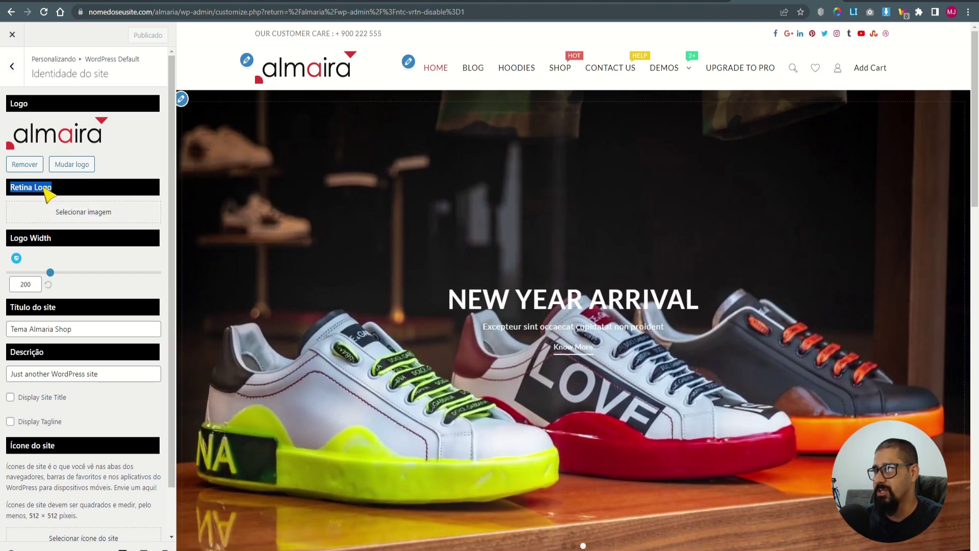
{"action": "left_click", "coordinate": [35, 206]}
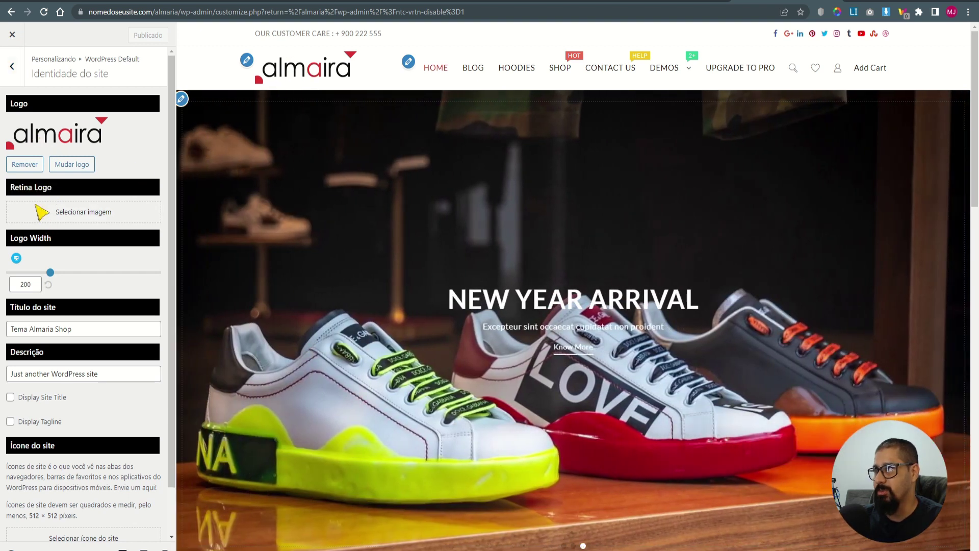
{"action": "double_click", "coordinate": [23, 284]}
{"action": "type", "text": "130"}
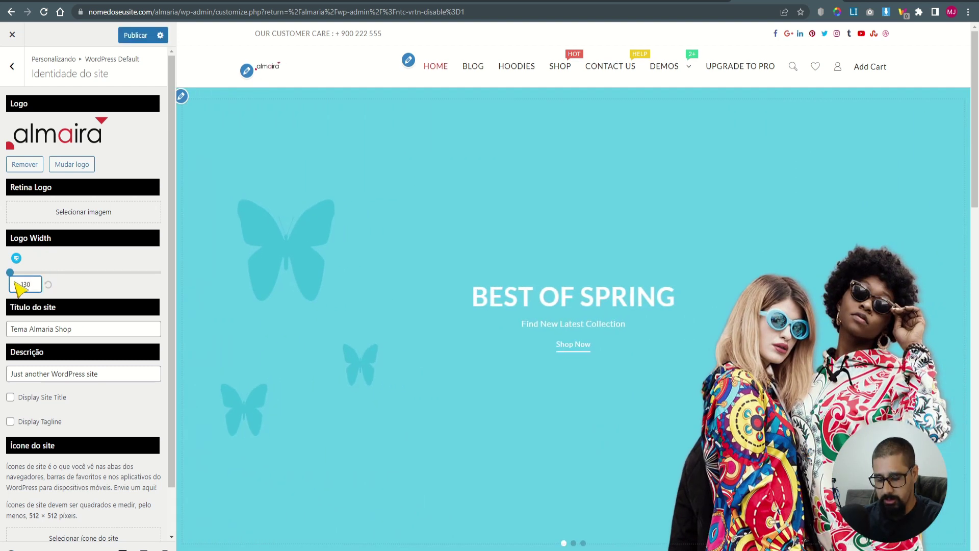
{"action": "left_click_drag", "start_coordinate": [32, 274], "coordinate": [32, 275]}
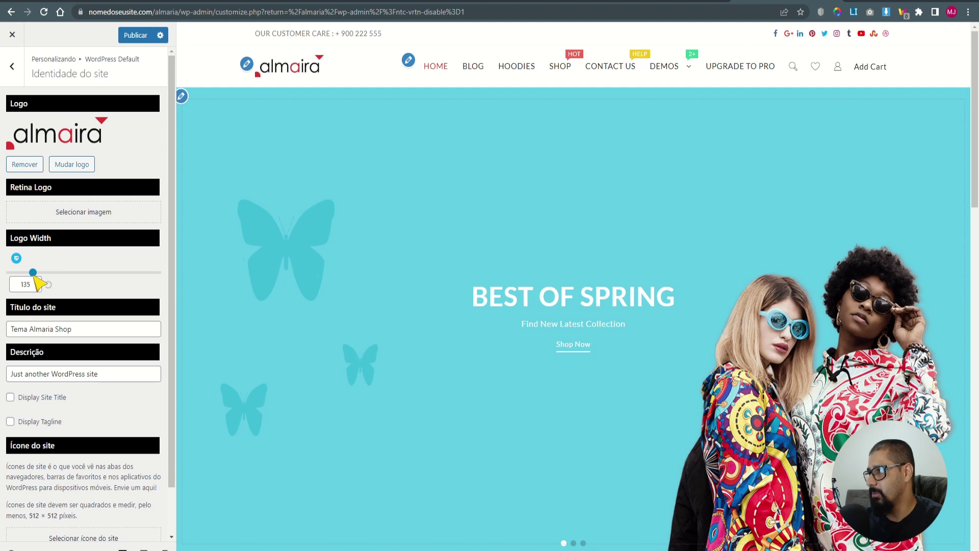
{"action": "scroll", "coordinate": [127, 267], "scroll_direction": "down", "scroll_amount": 1}
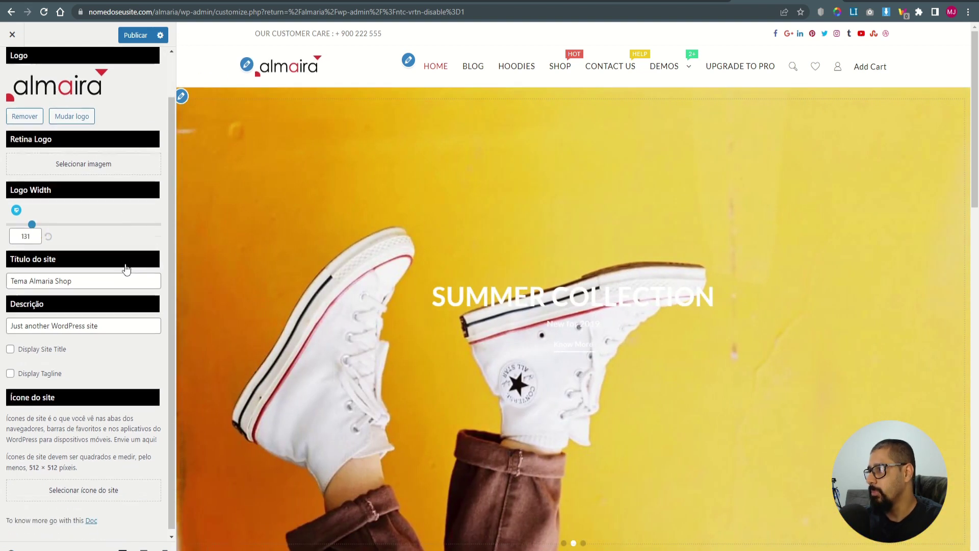
- Preview the header with the site title and tagline displayed, and hide both again
{"action": "left_click_drag", "start_coordinate": [79, 280], "coordinate": [10, 286]}
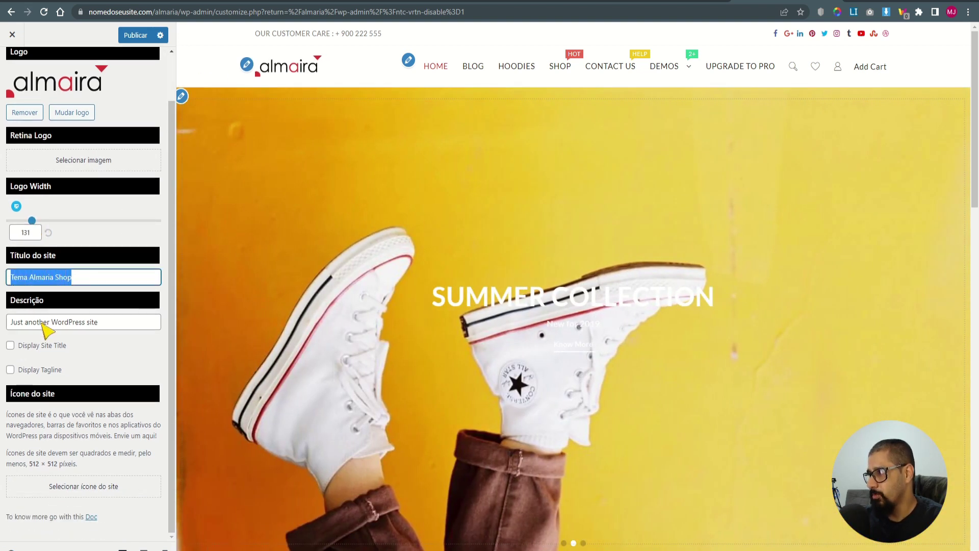
{"action": "left_click_drag", "start_coordinate": [101, 324], "coordinate": [7, 323]}
{"action": "left_click", "coordinate": [10, 345]}
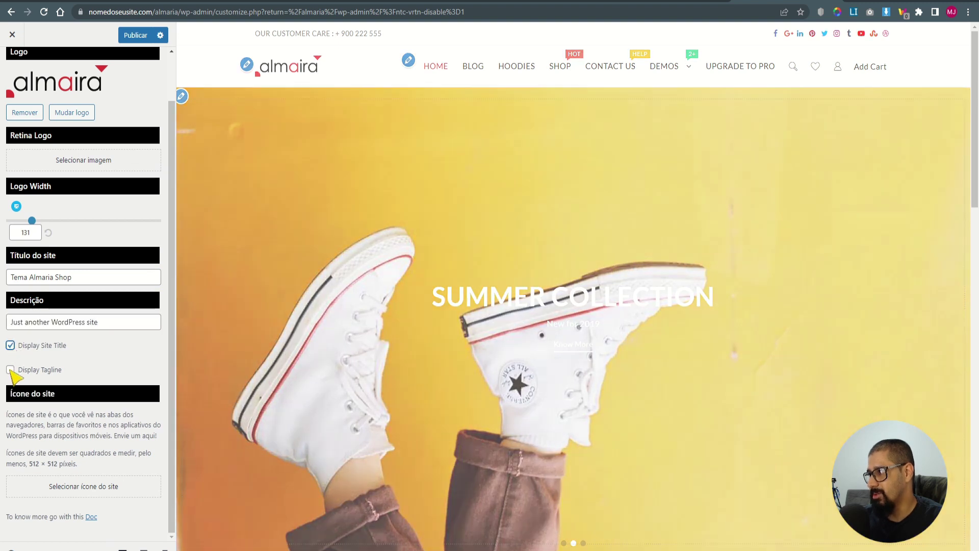
{"action": "left_click", "coordinate": [10, 369]}
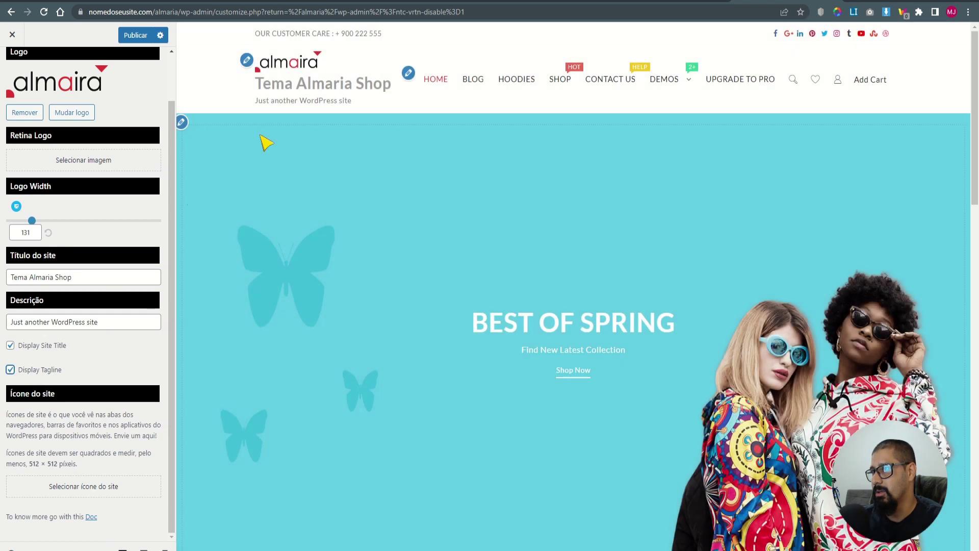
{"action": "left_click", "coordinate": [10, 345]}
{"action": "left_click", "coordinate": [10, 370]}
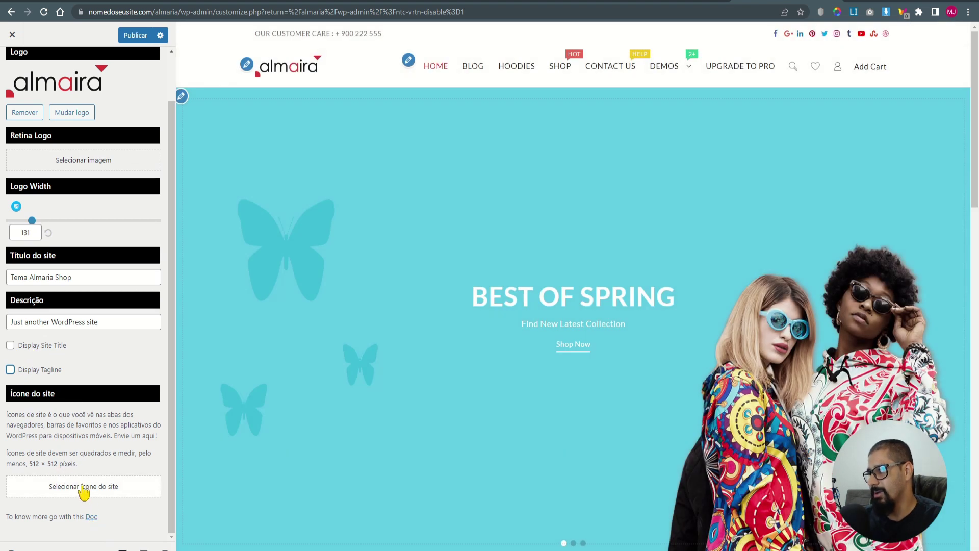
- Set the site icon to the red beanie image from the media library, cropped to the full image, and check it
{"action": "left_click", "coordinate": [81, 489]}
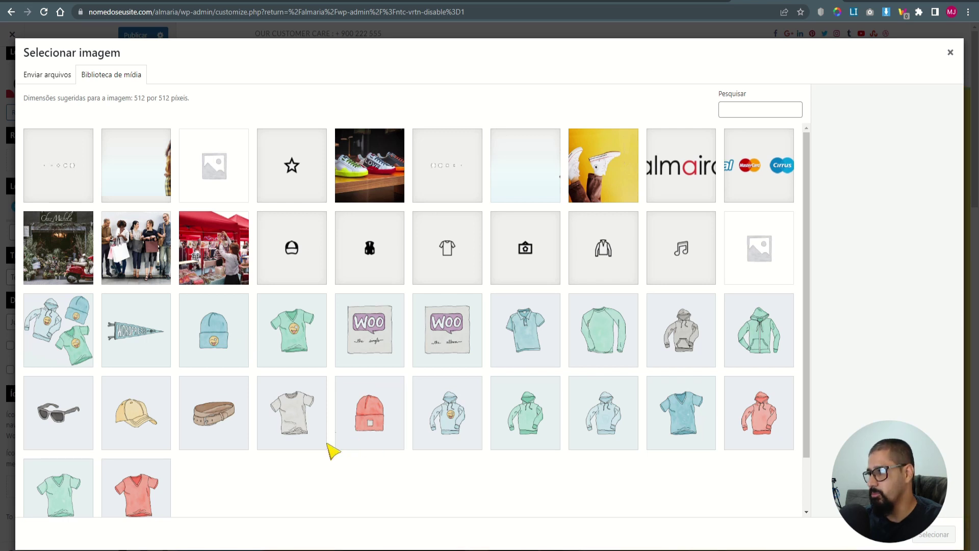
{"action": "left_click", "coordinate": [378, 418]}
{"action": "left_click", "coordinate": [950, 543]}
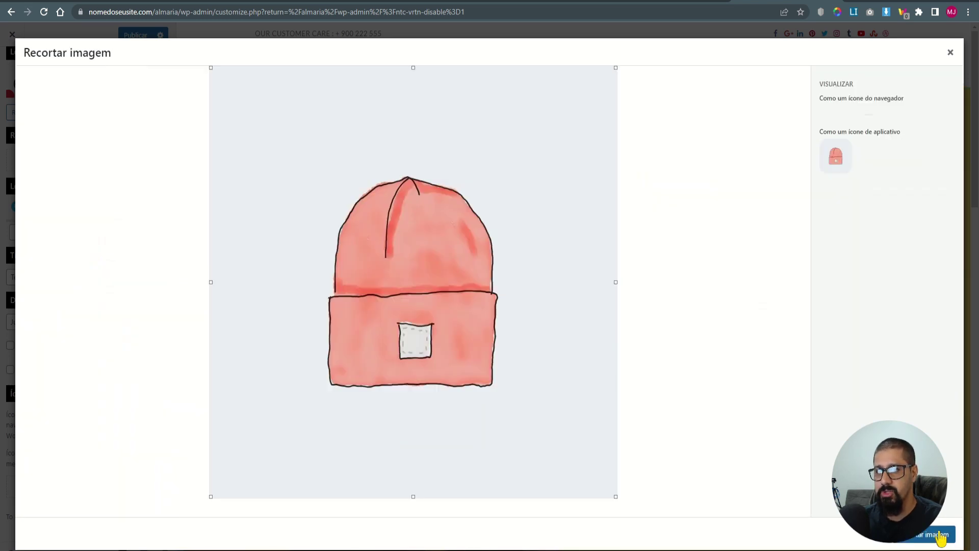
{"action": "left_click", "coordinate": [935, 534]}
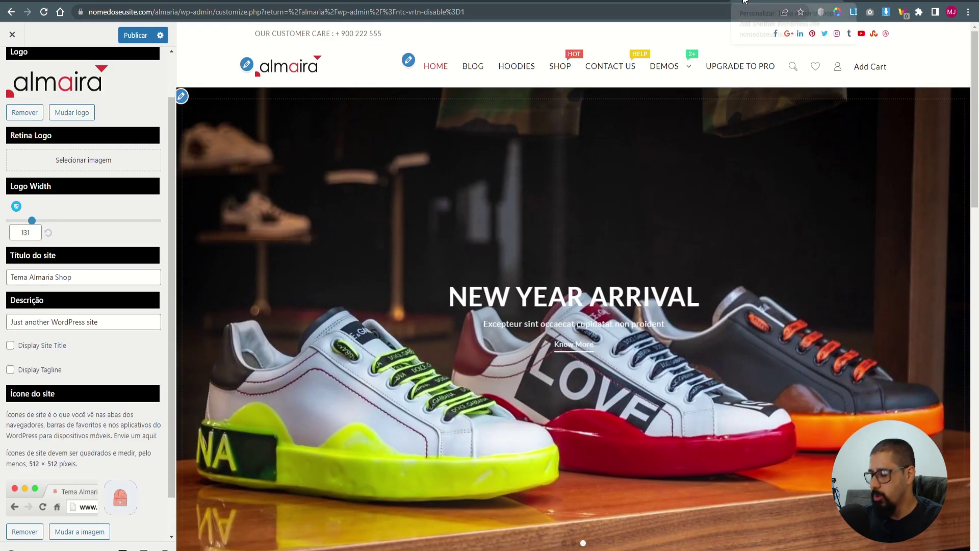
{"action": "left_click", "coordinate": [743, 1]}
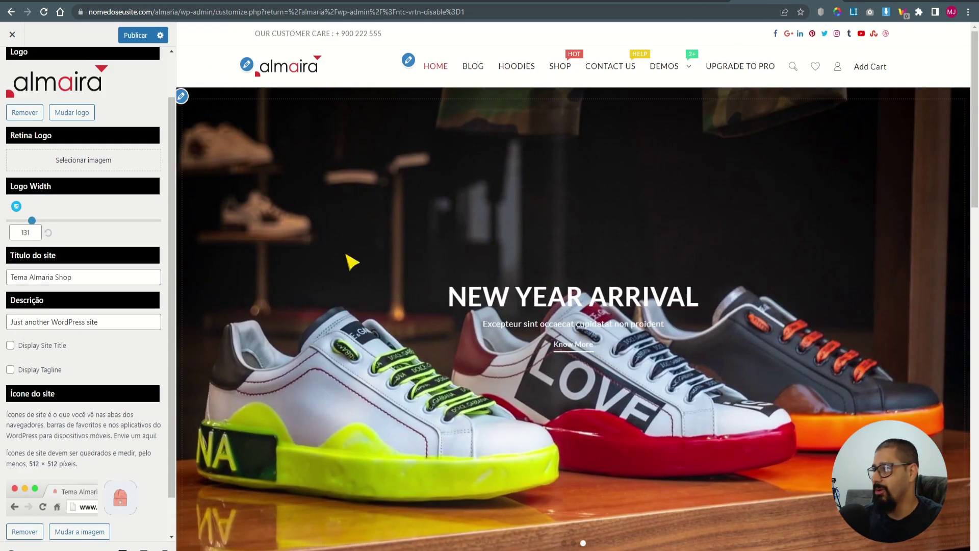
- Leave the site identity settings and open the Background section of the WordPress Default settings
{"action": "scroll", "coordinate": [148, 378], "scroll_direction": "down", "scroll_amount": 2}
{"action": "scroll", "coordinate": [77, 204], "scroll_direction": "up", "scroll_amount": 3}
{"action": "left_click", "coordinate": [19, 72]}
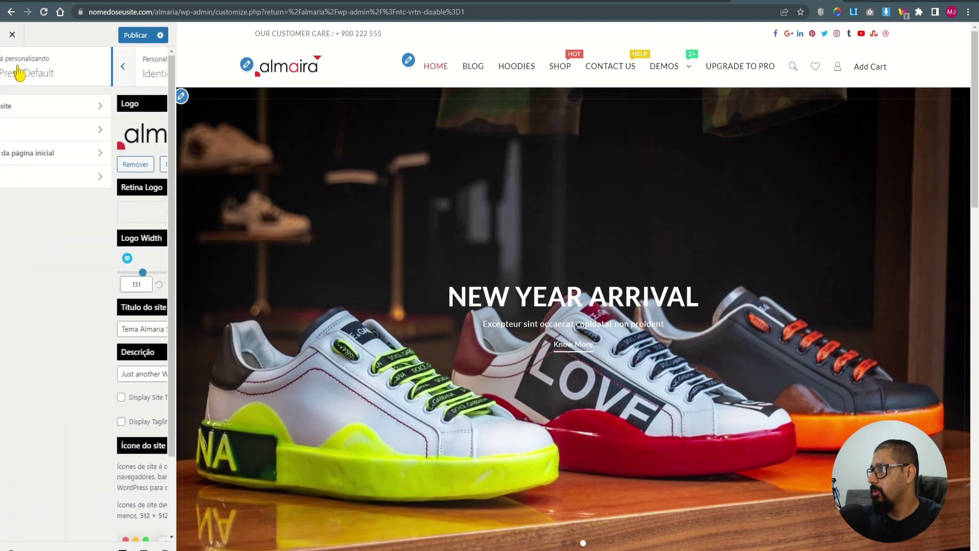
{"action": "left_click", "coordinate": [40, 134]}
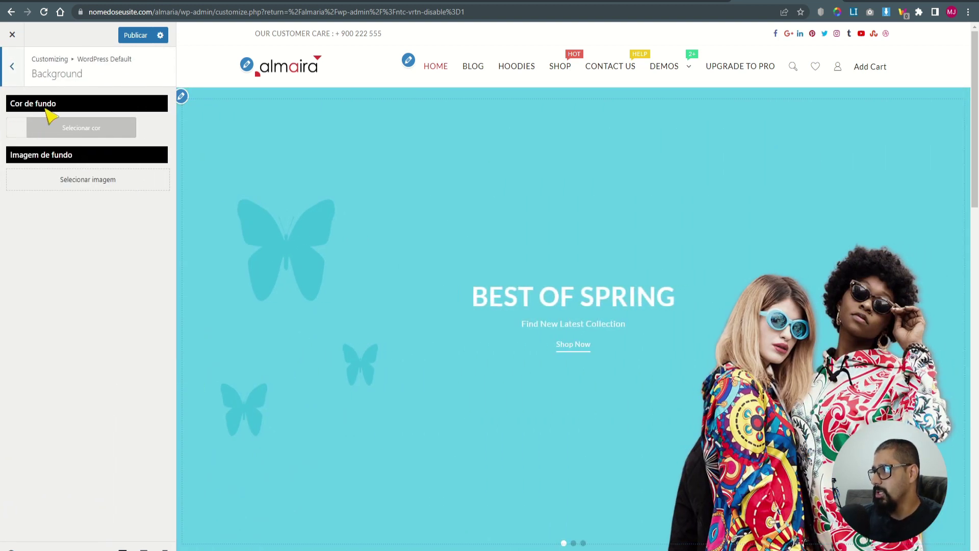
- Leave the WordPress Default settings and open the Container settings of the Layout section
{"action": "left_click", "coordinate": [15, 66]}
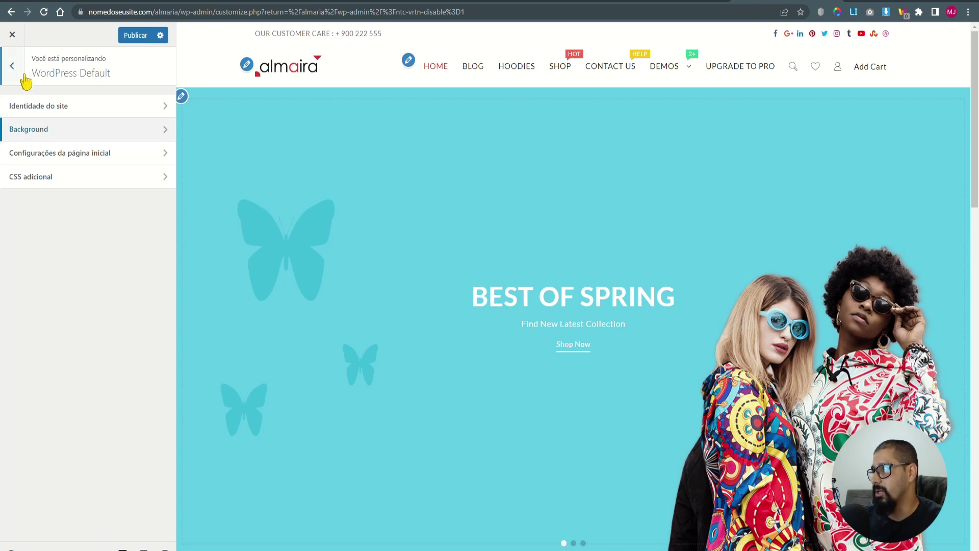
{"action": "left_click", "coordinate": [24, 74]}
{"action": "left_click", "coordinate": [37, 206]}
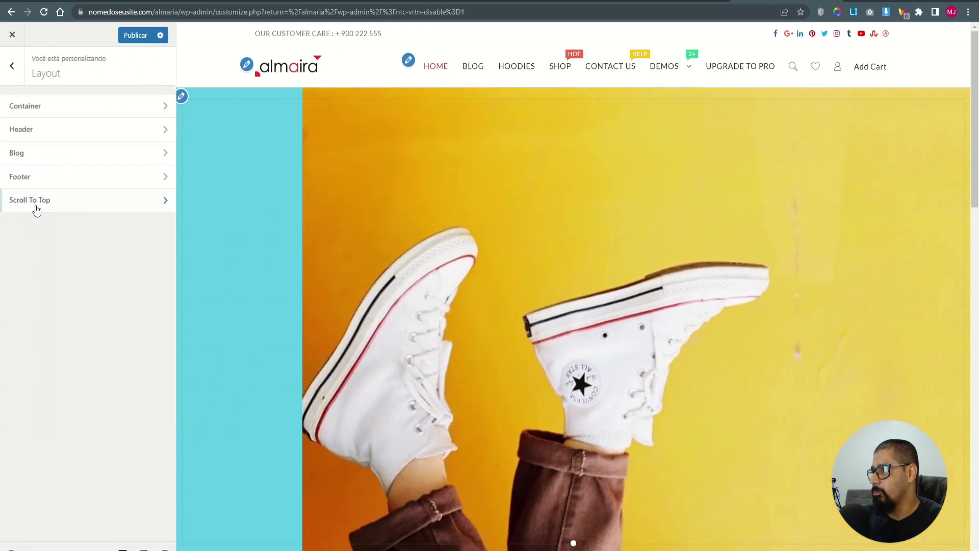
{"action": "left_click", "coordinate": [30, 107]}
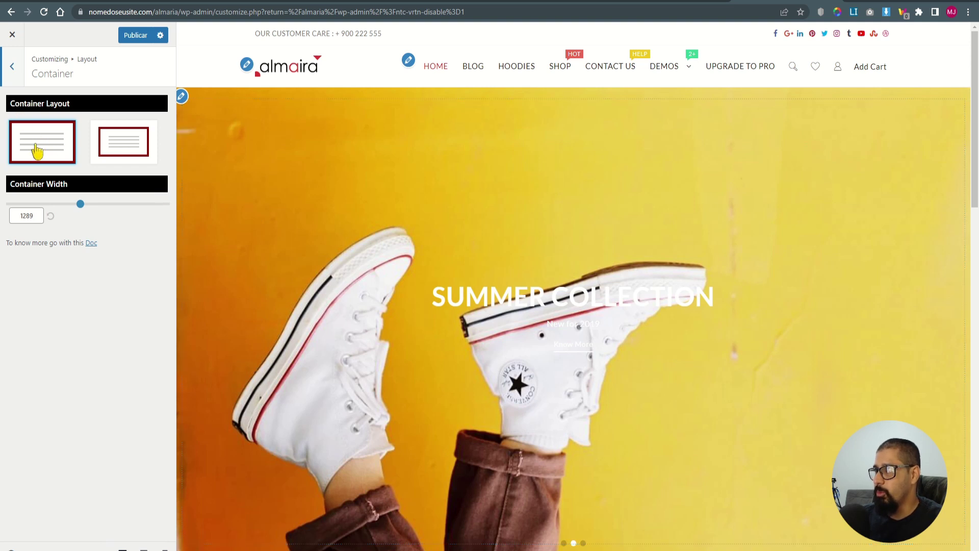
- Preview the boxed container layout with a maximum width of 1320, and switch back to the full-width layout
{"action": "left_click", "coordinate": [109, 149]}
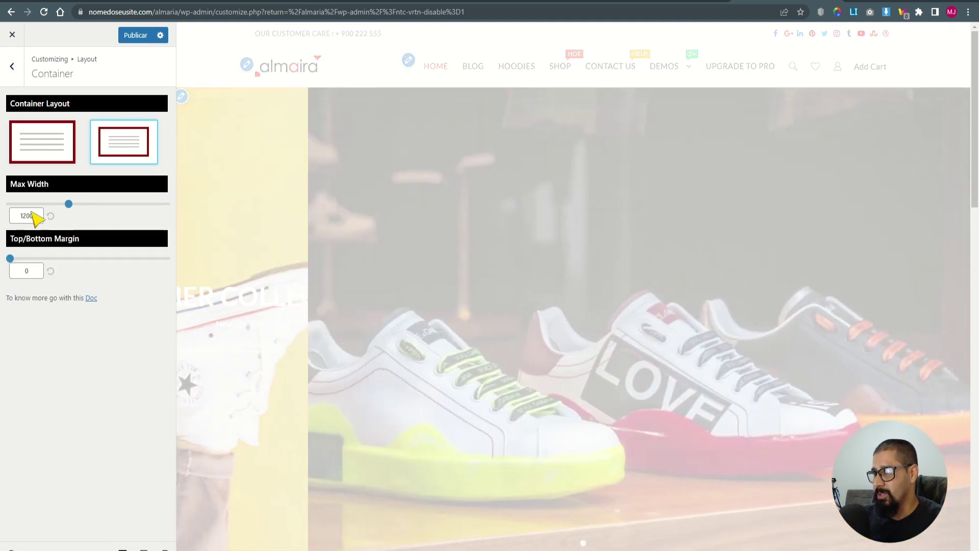
{"action": "left_click", "coordinate": [26, 216]}
{"action": "double_click", "coordinate": [33, 215]}
{"action": "mouse_move", "coordinate": [75, 204]}
{"action": "left_mouse_down"}
{"action": "mouse_move", "coordinate": [18, 207]}
{"action": "mouse_move", "coordinate": [146, 216]}
{"action": "mouse_move", "coordinate": [79, 217]}
{"action": "left_mouse_up"}
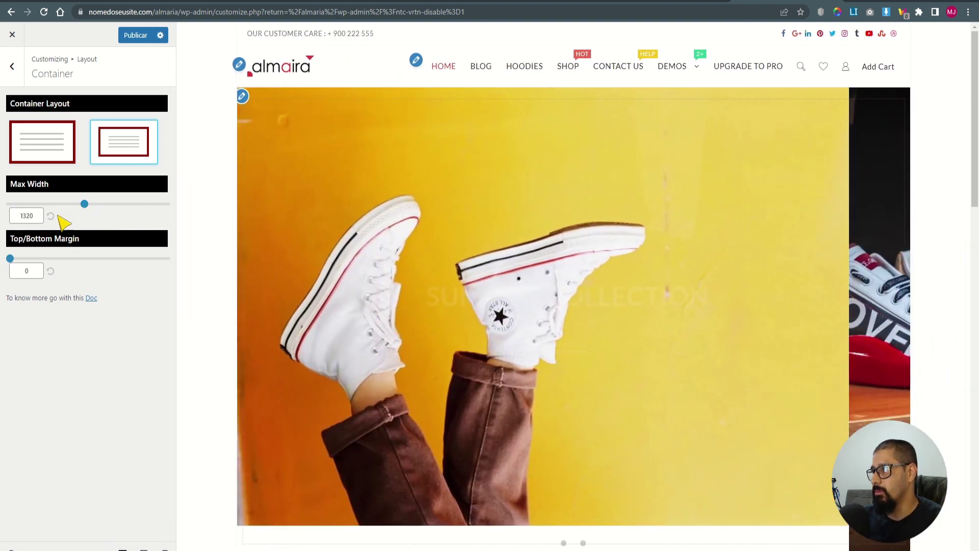
{"action": "left_click", "coordinate": [48, 147]}
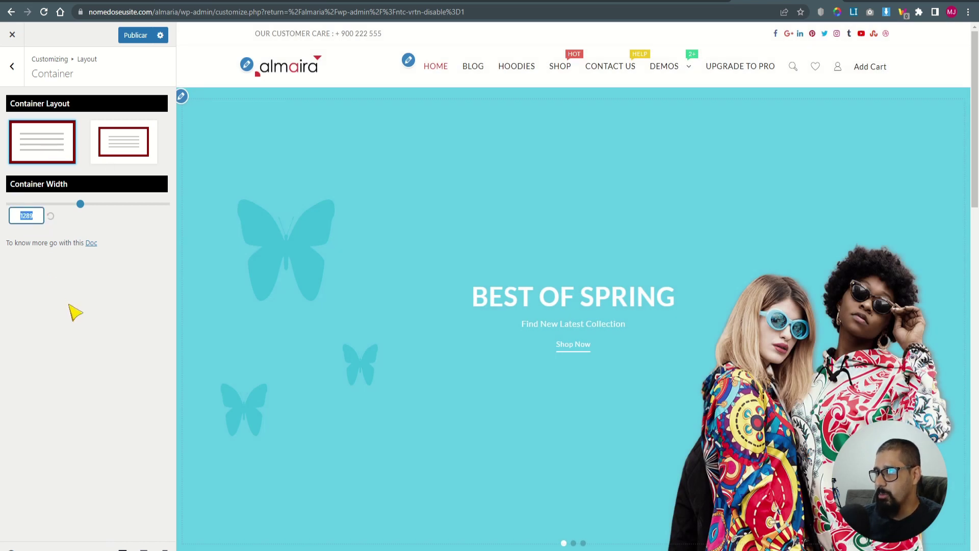
- Preview the page with container widths of 1120 and 1400, and set the width back to 1289
{"action": "type", "text": "1120"}
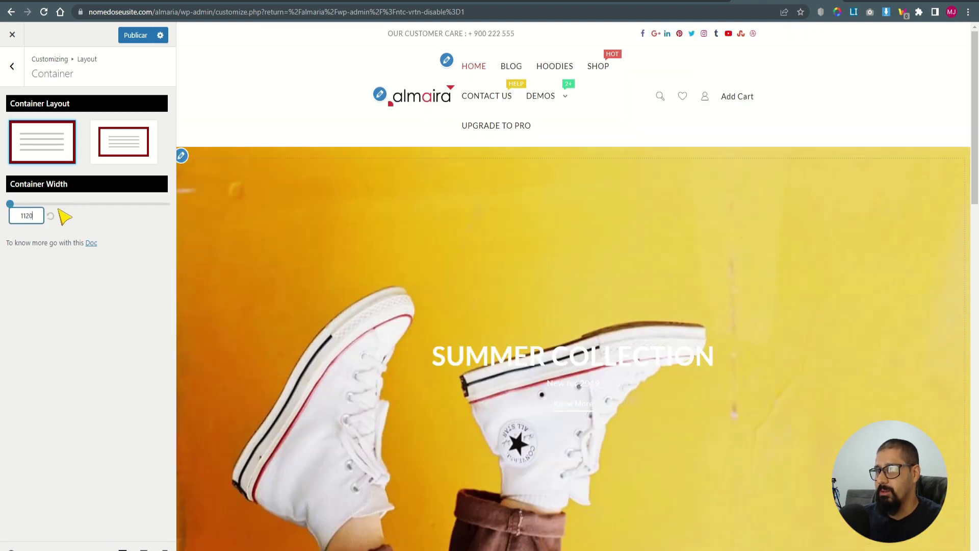
{"action": "left_click_drag", "start_coordinate": [14, 207], "coordinate": [43, 204]}
{"action": "left_click_drag", "start_coordinate": [65, 203], "coordinate": [61, 206]}
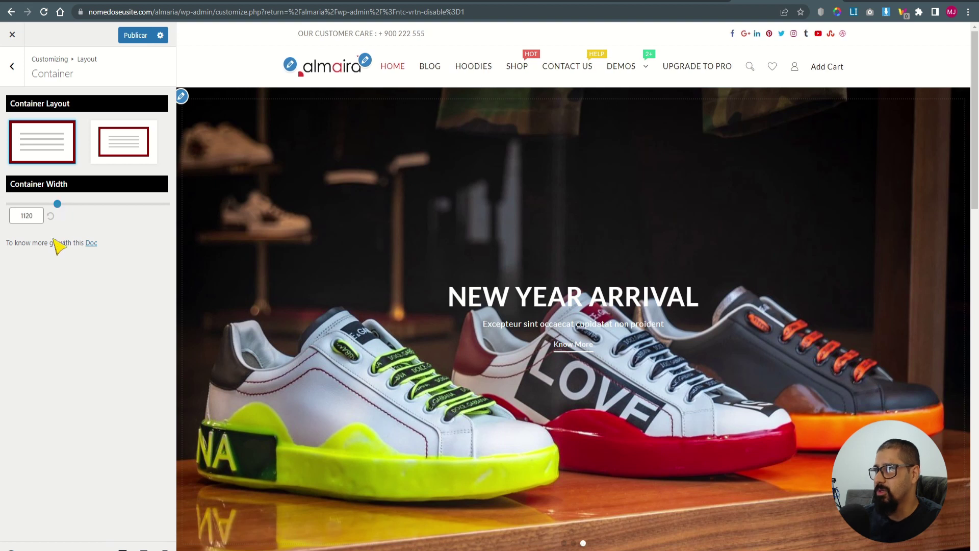
{"action": "scroll", "coordinate": [358, 347], "scroll_direction": "down", "scroll_amount": 5}
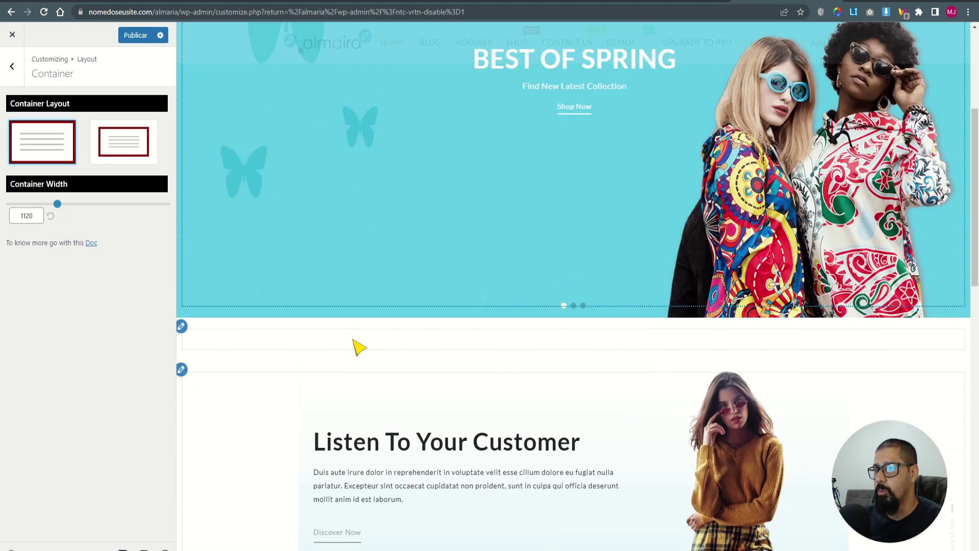
{"action": "scroll", "coordinate": [359, 346], "scroll_direction": "up", "scroll_amount": 5}
{"action": "left_click_drag", "start_coordinate": [58, 204], "coordinate": [95, 204]}
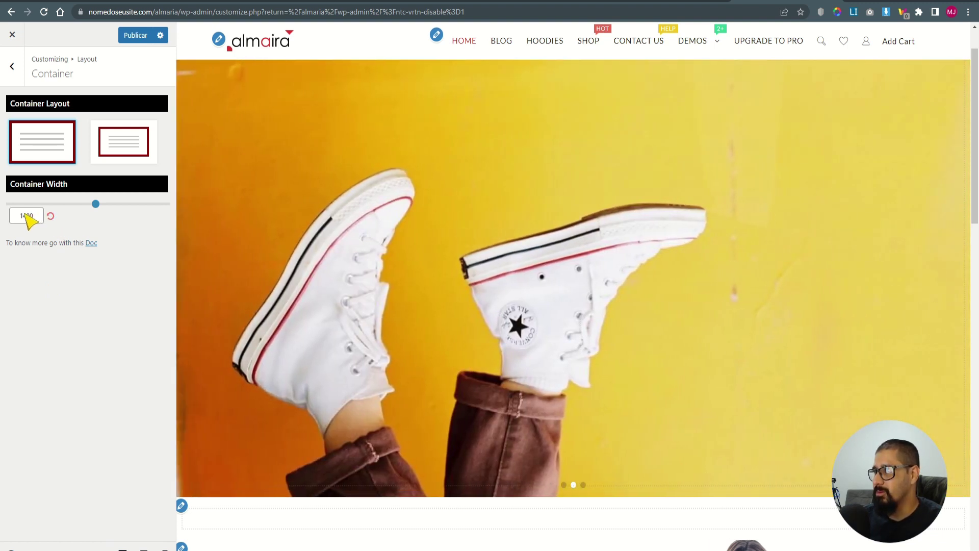
{"action": "left_click_drag", "start_coordinate": [26, 216], "coordinate": [53, 217]}
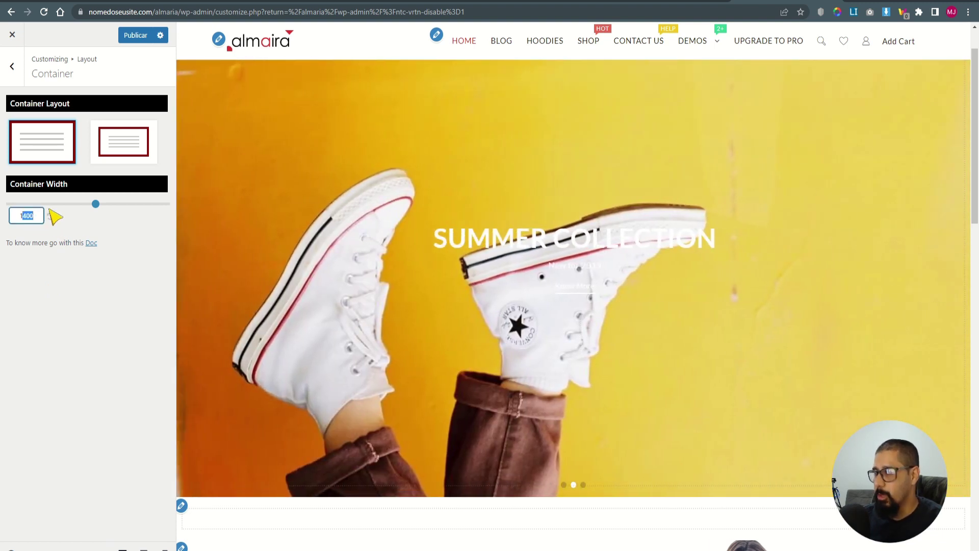
{"action": "type", "text": "289"}
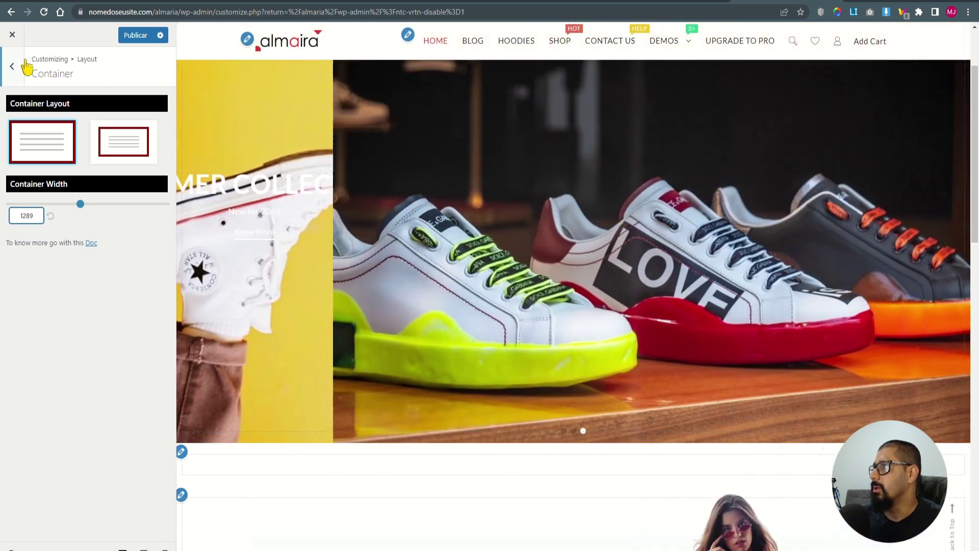
- Leave the Container settings and open the Above Header settings in the Layout's Header section
{"action": "left_click", "coordinate": [12, 66]}
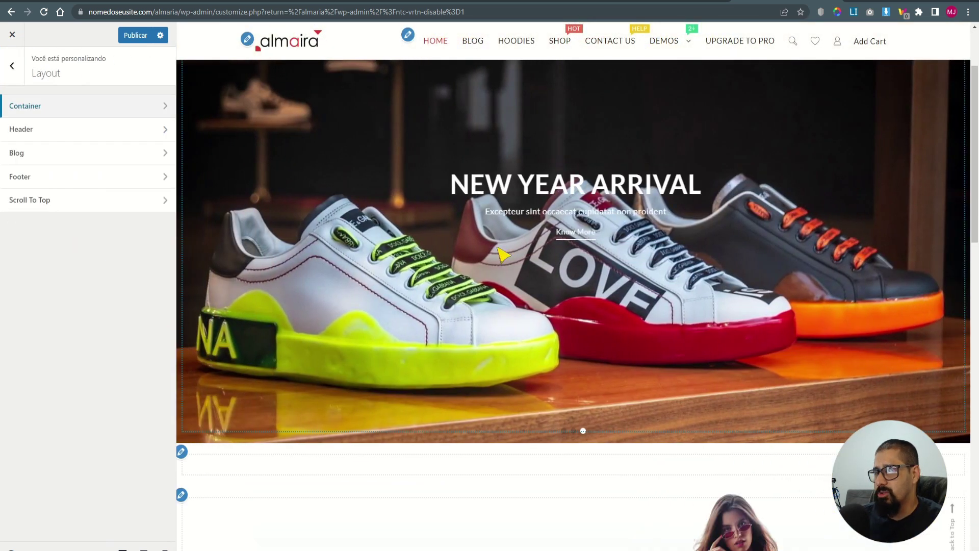
{"action": "left_click", "coordinate": [46, 131]}
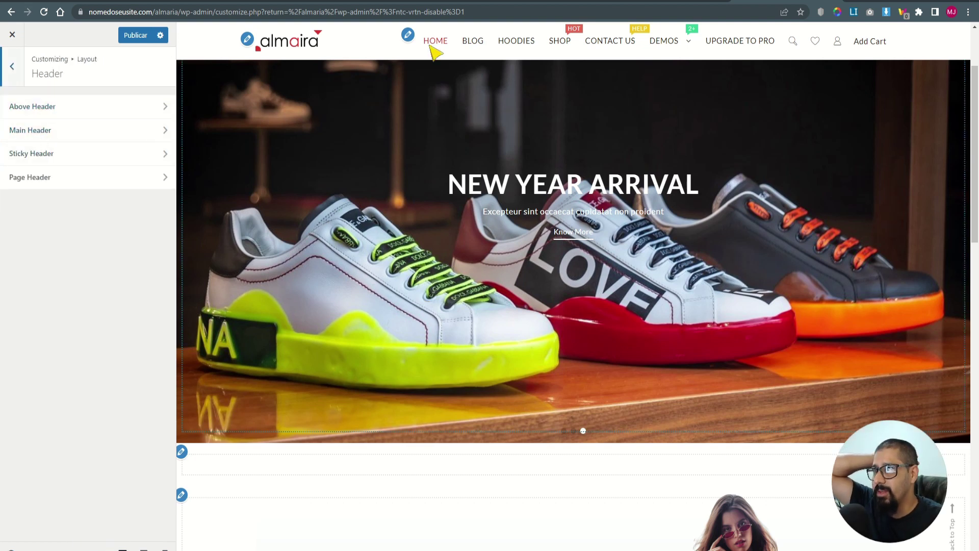
{"action": "scroll", "coordinate": [459, 91], "scroll_direction": "up", "scroll_amount": 1}
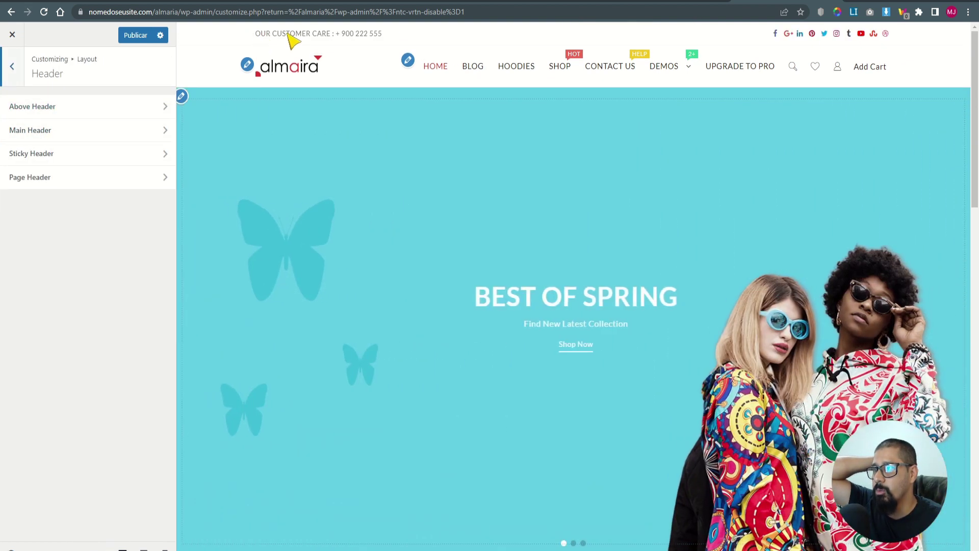
{"action": "left_click_drag", "start_coordinate": [287, 34], "coordinate": [331, 34]}
{"action": "left_click", "coordinate": [46, 108]}
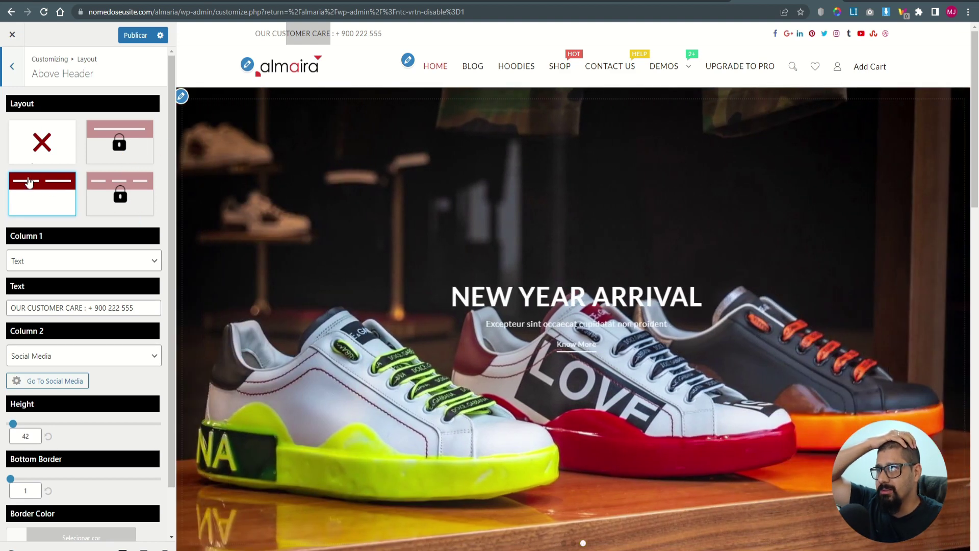
- Preview the page with the above header disabled, and restore its two-column layout
{"action": "left_click", "coordinate": [40, 149]}
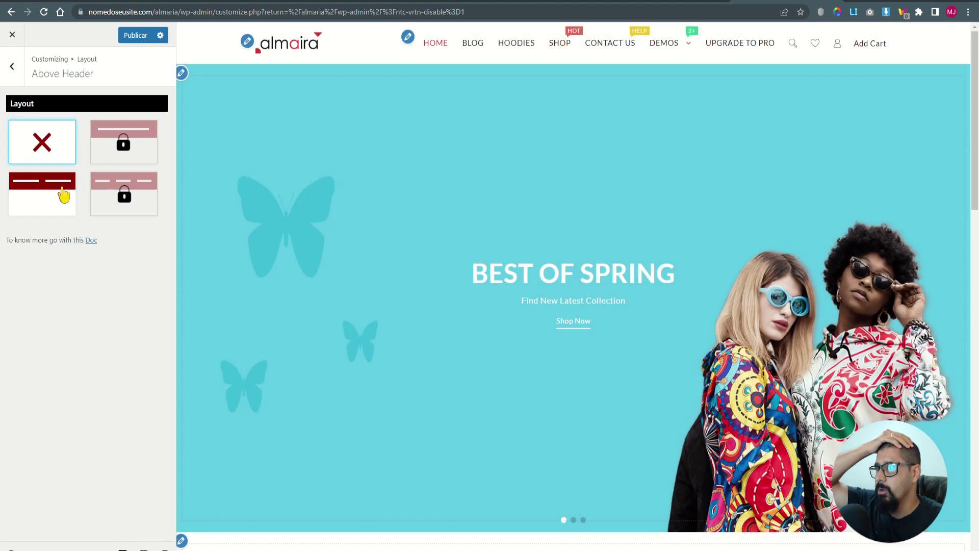
{"action": "left_click", "coordinate": [63, 194]}
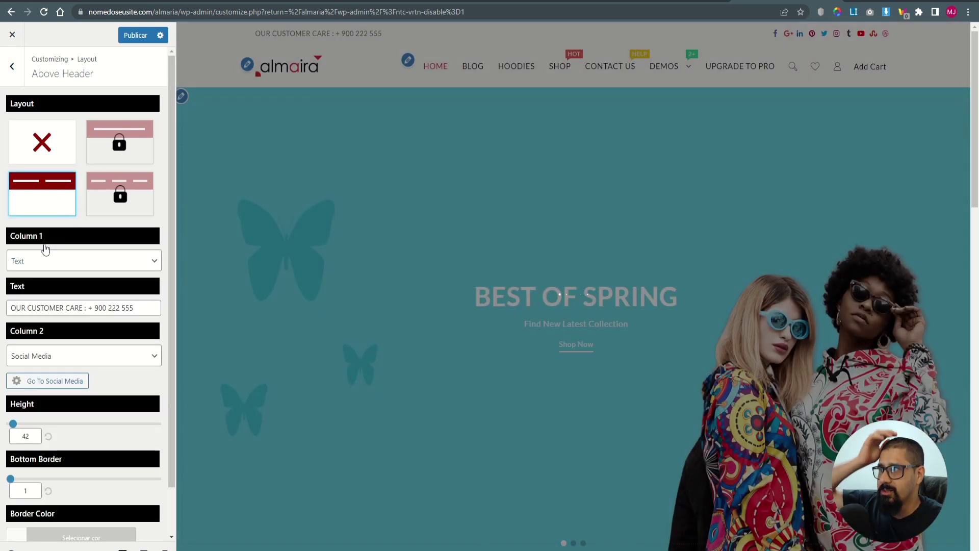
- Review the content types offered for Column 1 and Column 2 of the above header, keeping Text and Social Media
{"action": "scroll", "coordinate": [53, 245], "scroll_direction": "down", "scroll_amount": 1}
{"action": "scroll", "coordinate": [53, 245], "scroll_direction": "down", "scroll_amount": 1}
{"action": "left_click", "coordinate": [31, 208]}
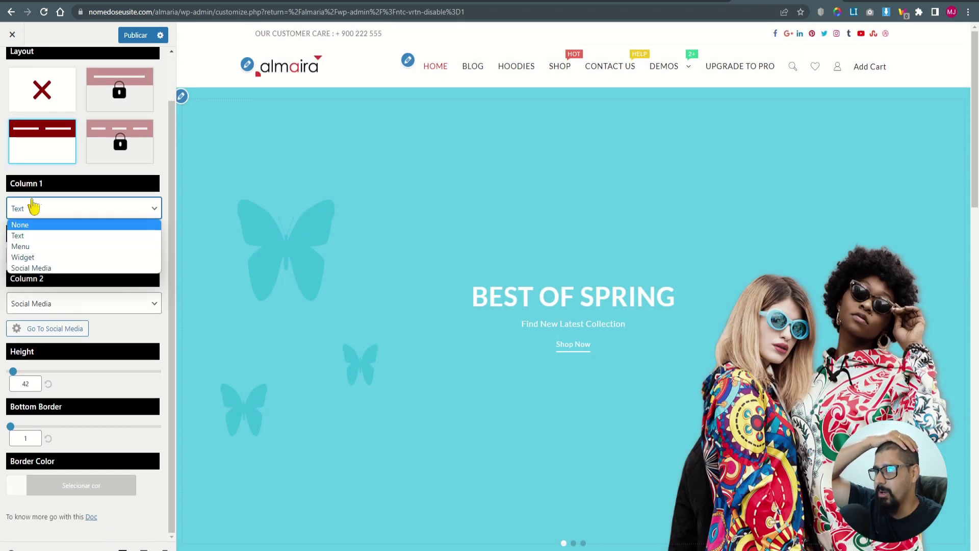
{"action": "left_click", "coordinate": [38, 213]}
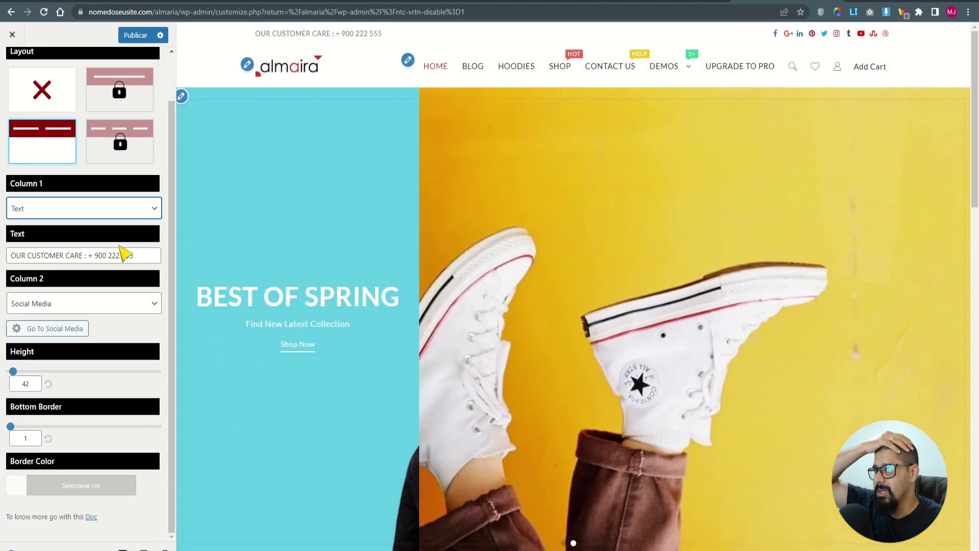
{"action": "left_click_drag", "start_coordinate": [133, 256], "coordinate": [13, 263]}
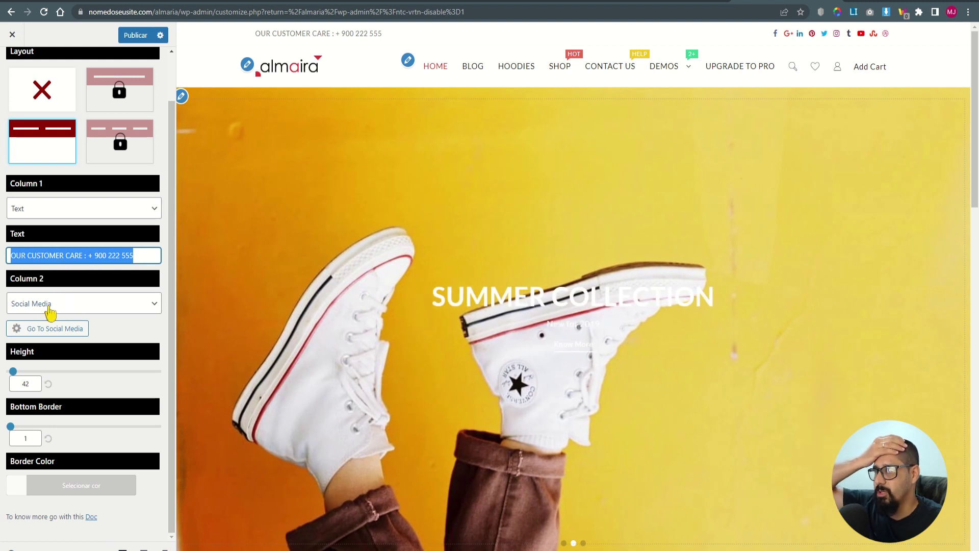
{"action": "left_click", "coordinate": [30, 305]}
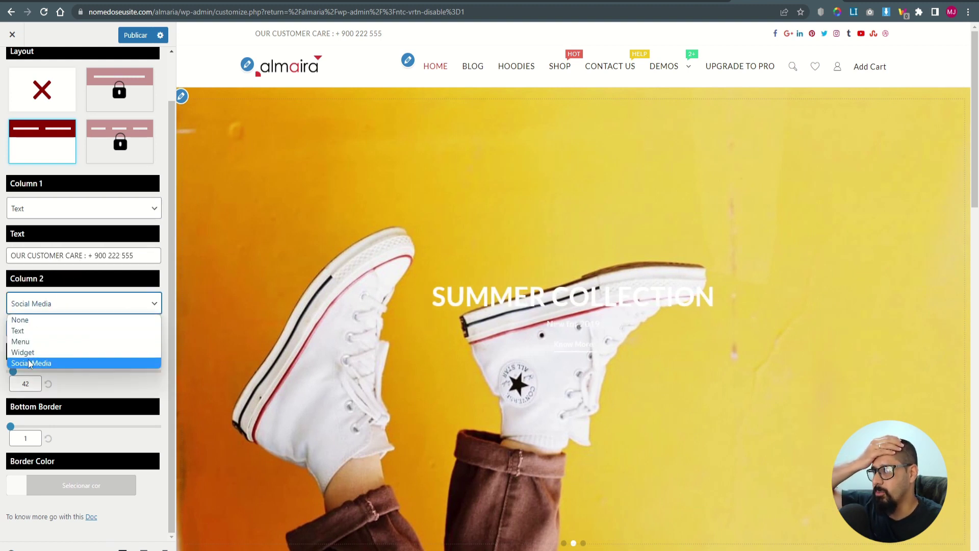
{"action": "left_click", "coordinate": [43, 304]}
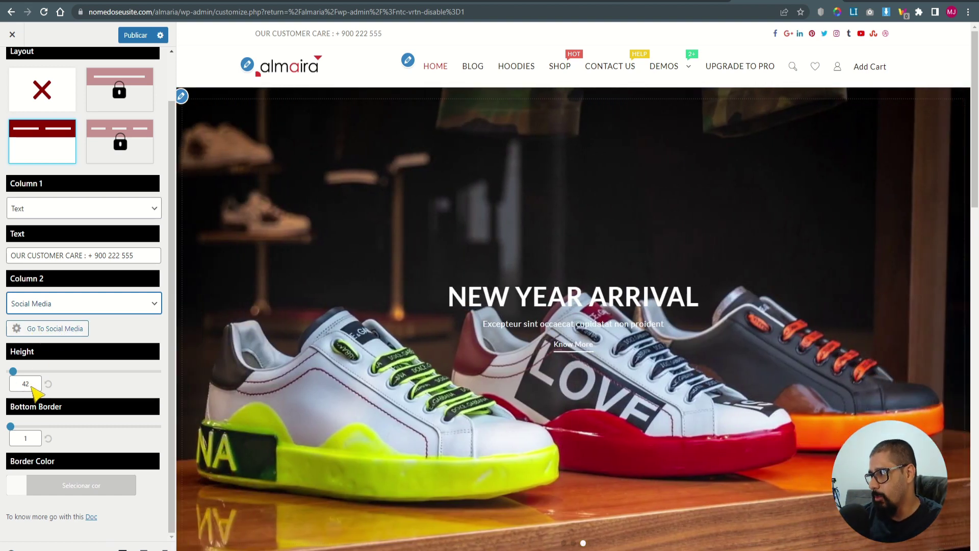
- Try a red border color and a bottom border of 4 on the above header
{"action": "left_click", "coordinate": [24, 439]}
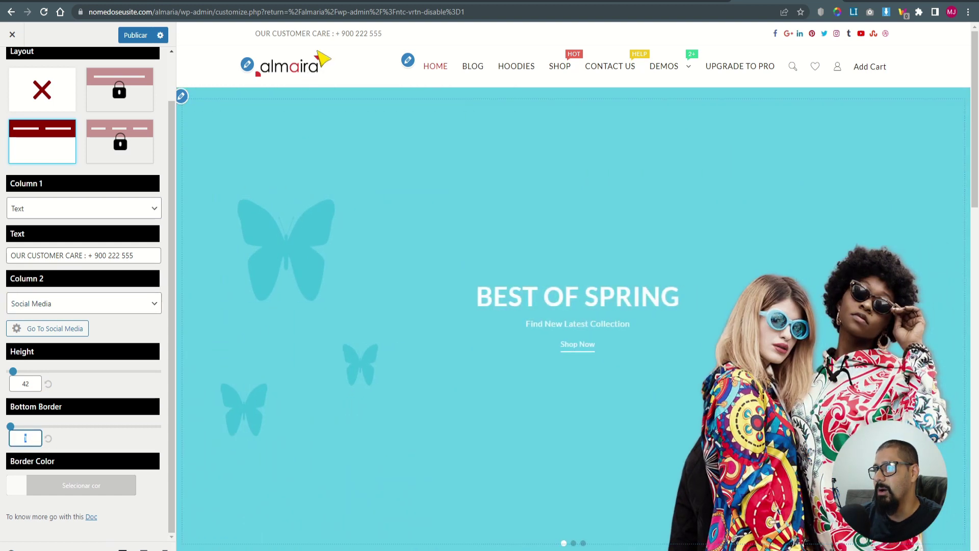
{"action": "left_click", "coordinate": [40, 487]}
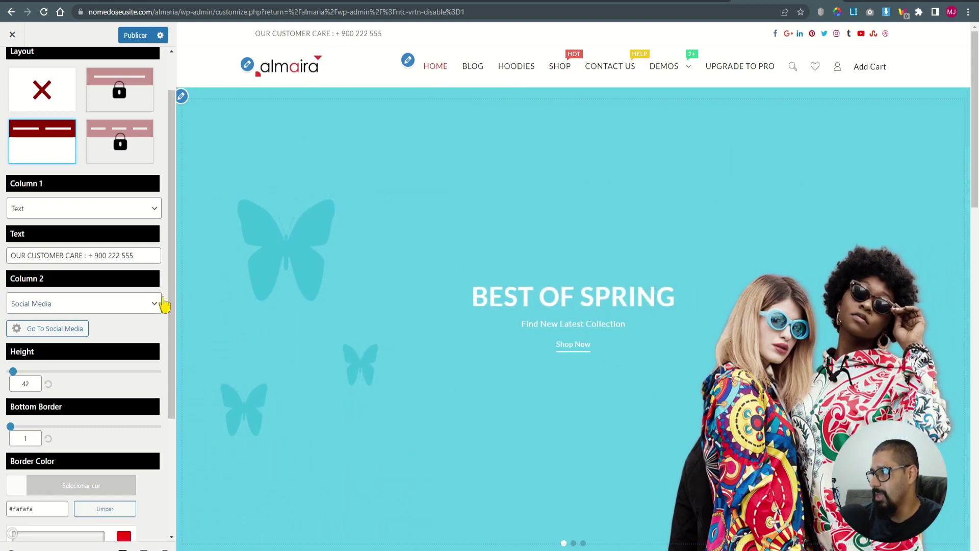
{"action": "scroll", "coordinate": [135, 510], "scroll_direction": "down", "scroll_amount": 3}
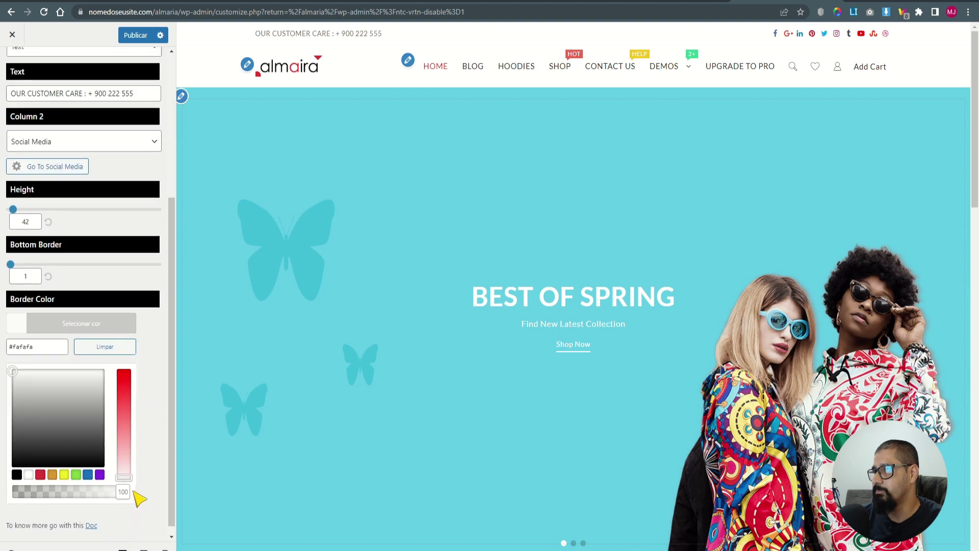
{"action": "left_click_drag", "start_coordinate": [127, 481], "coordinate": [123, 372]}
{"action": "left_click", "coordinate": [81, 323]}
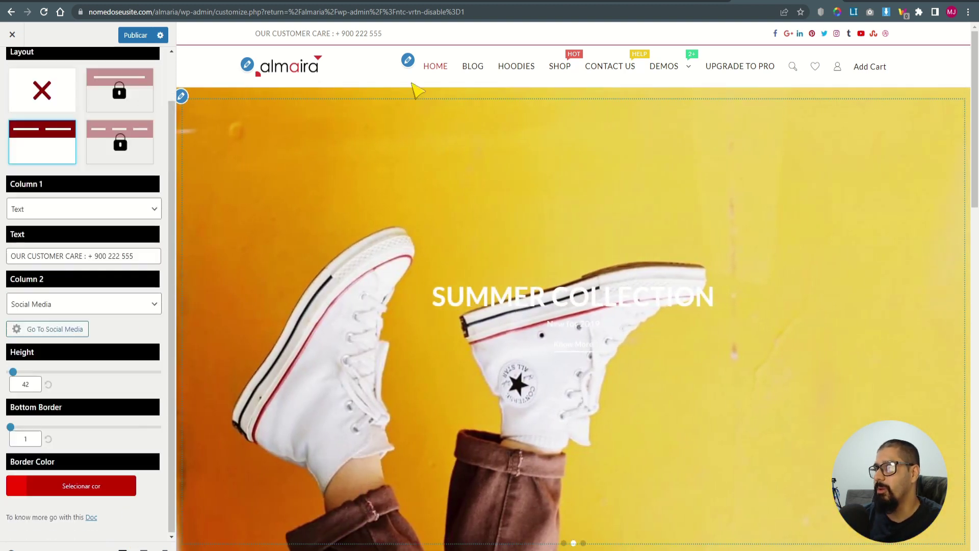
{"action": "double_click", "coordinate": [12, 437]}
{"action": "type", "text": "4"}
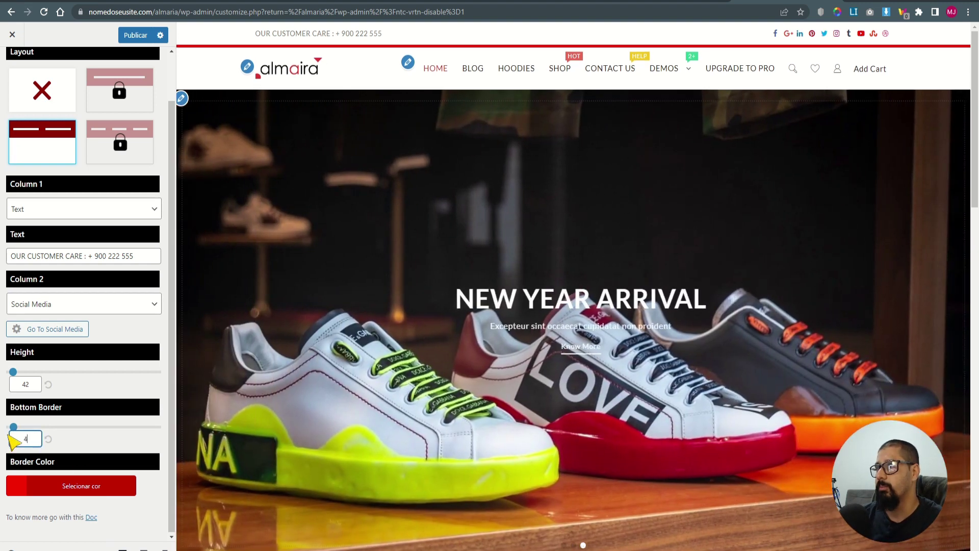
- Set the above header's border color to light pink #f9c5c5 and its bottom border to 2
{"action": "left_click", "coordinate": [75, 489]}
{"action": "scroll", "coordinate": [146, 497], "scroll_direction": "down", "scroll_amount": 3}
{"action": "left_click", "coordinate": [124, 457]}
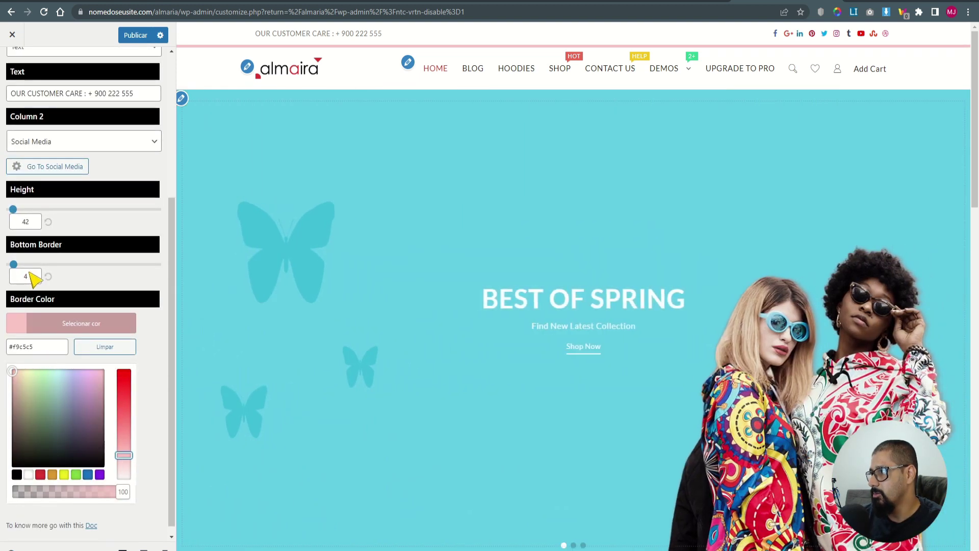
{"action": "left_click", "coordinate": [27, 275]}
{"action": "key", "text": "BackSpace"}
{"action": "type", "text": "2"}
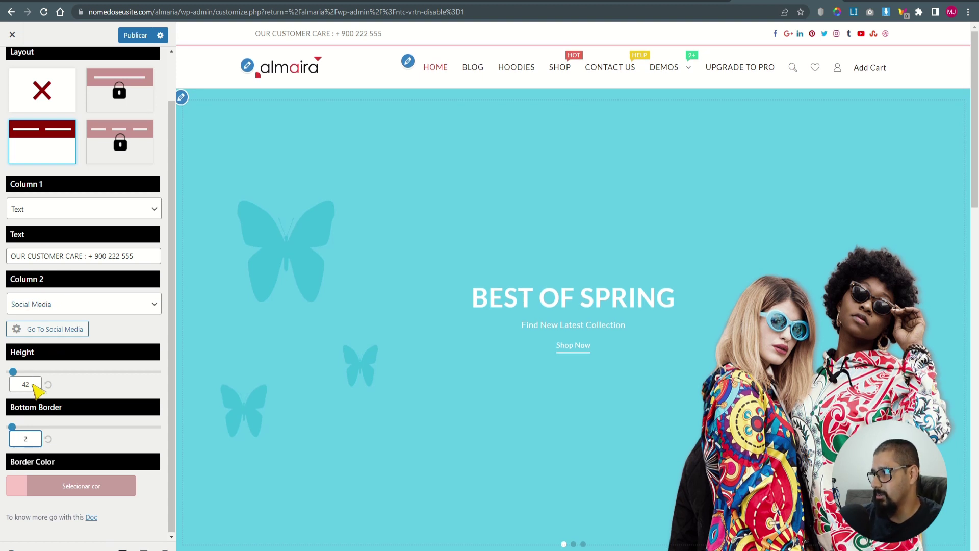
{"action": "double_click", "coordinate": [24, 441]}
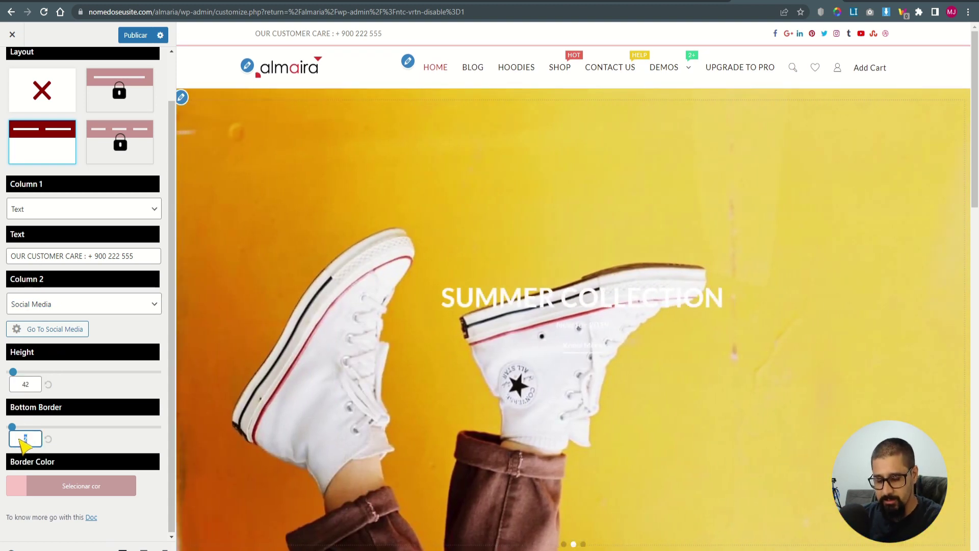
{"action": "type", "text": "1"}
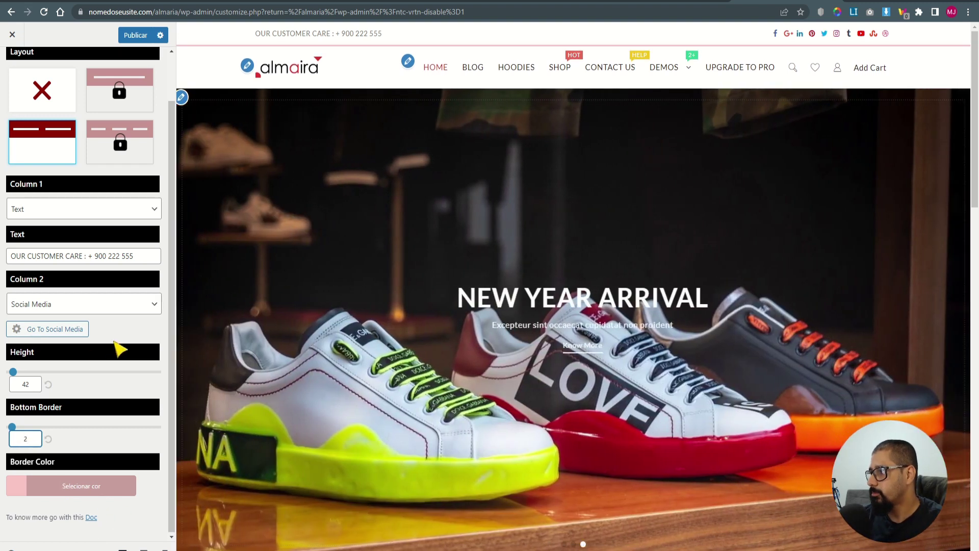
- Leave the Above Header settings and return to the list of Header sections
{"action": "scroll", "coordinate": [118, 347], "scroll_direction": "up", "scroll_amount": 2}
{"action": "left_click", "coordinate": [10, 67]}
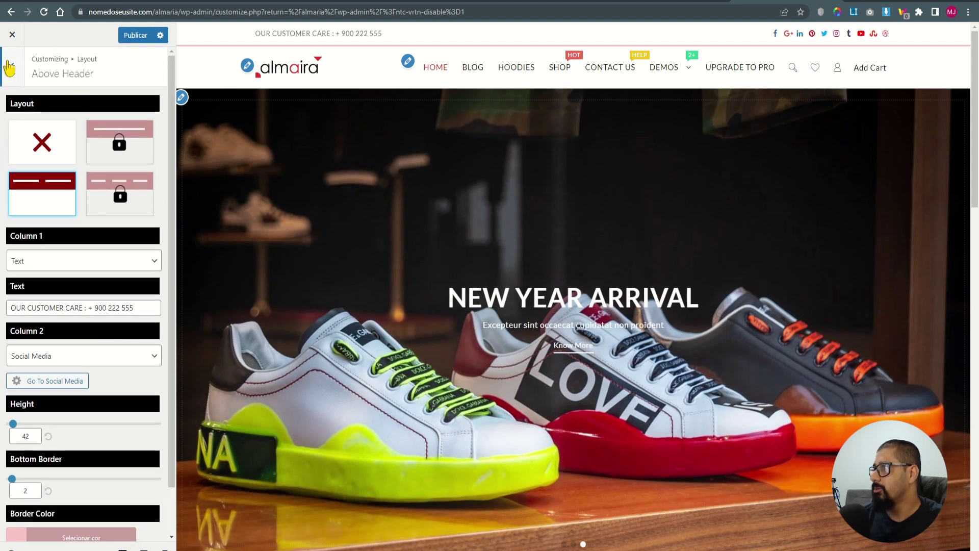
{"action": "left_click", "coordinate": [31, 353]}
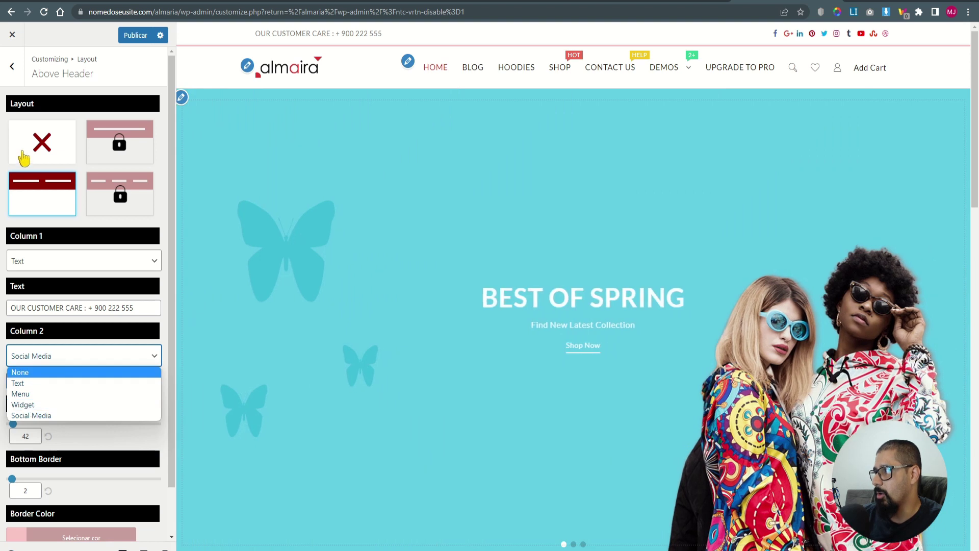
{"action": "left_click", "coordinate": [13, 69]}
{"action": "left_click", "coordinate": [14, 71]}
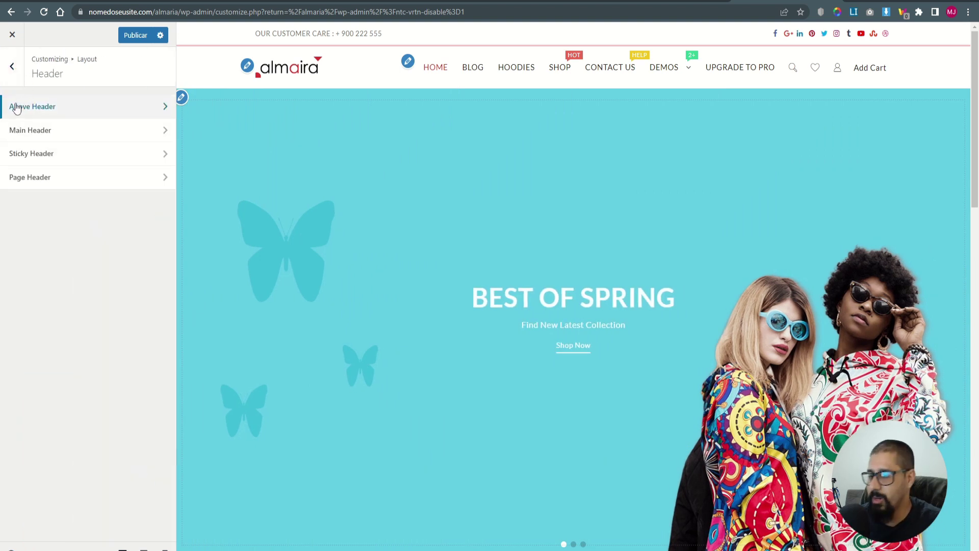
- Open the Main Header settings and check the centered mobile menu in the tablet preview
{"action": "left_click", "coordinate": [64, 134]}
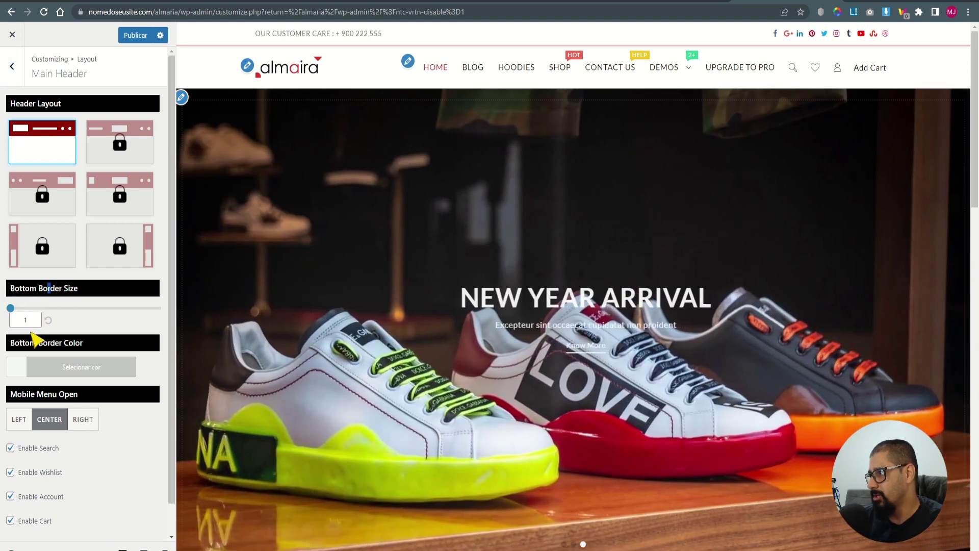
{"action": "scroll", "coordinate": [45, 418], "scroll_direction": "down", "scroll_amount": 1}
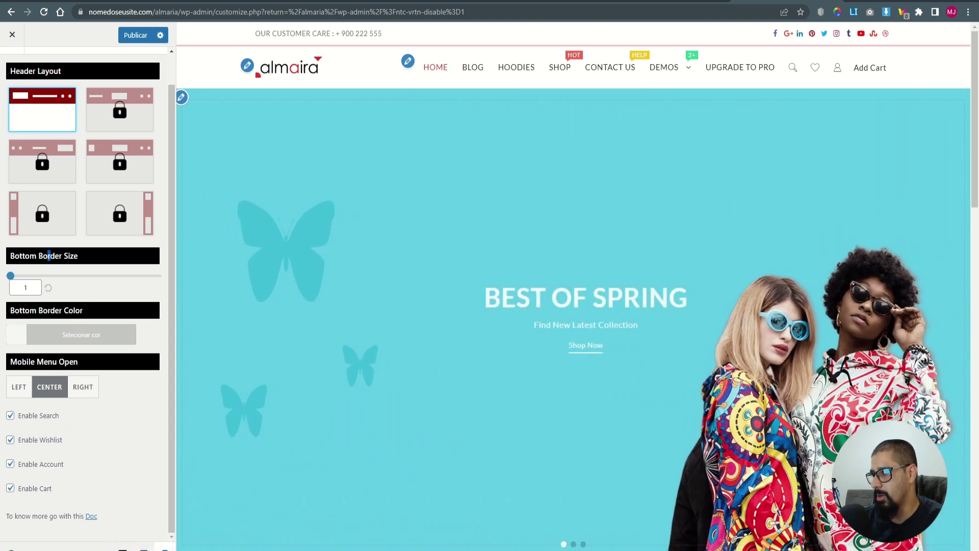
{"action": "left_click", "coordinate": [143, 549]}
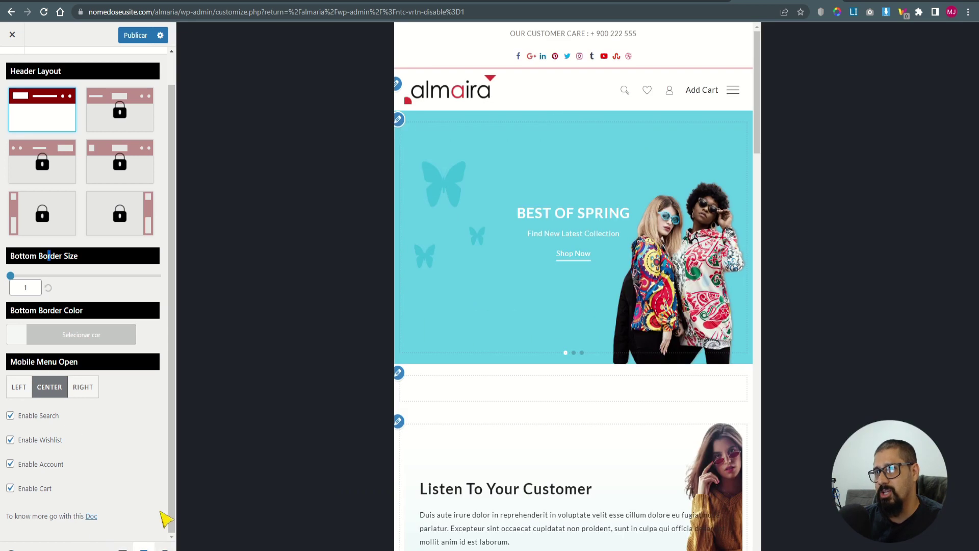
{"action": "left_click", "coordinate": [734, 90]}
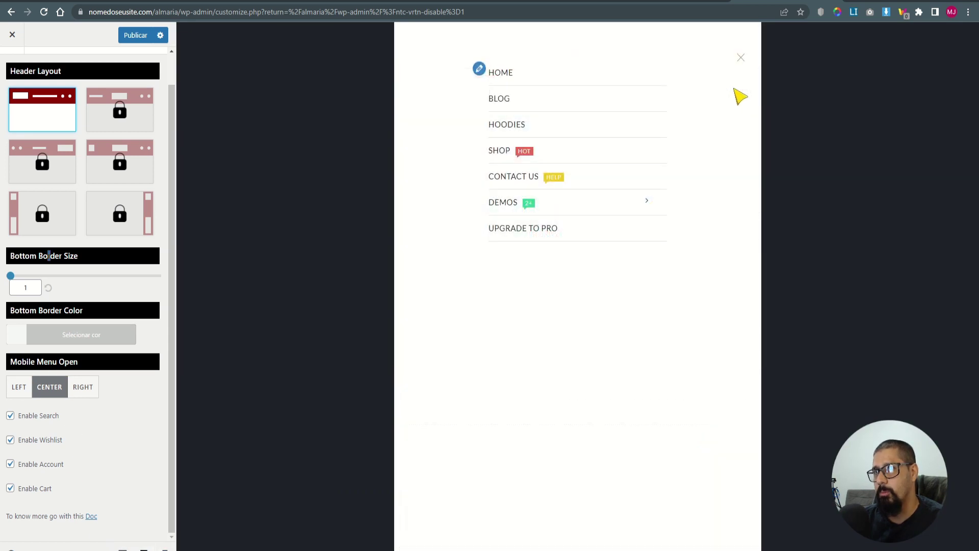
{"action": "left_click", "coordinate": [737, 57]}
- Try the Left opening for the mobile menu, set it to Right instead, and preview the opened menu
{"action": "left_click", "coordinate": [20, 389]}
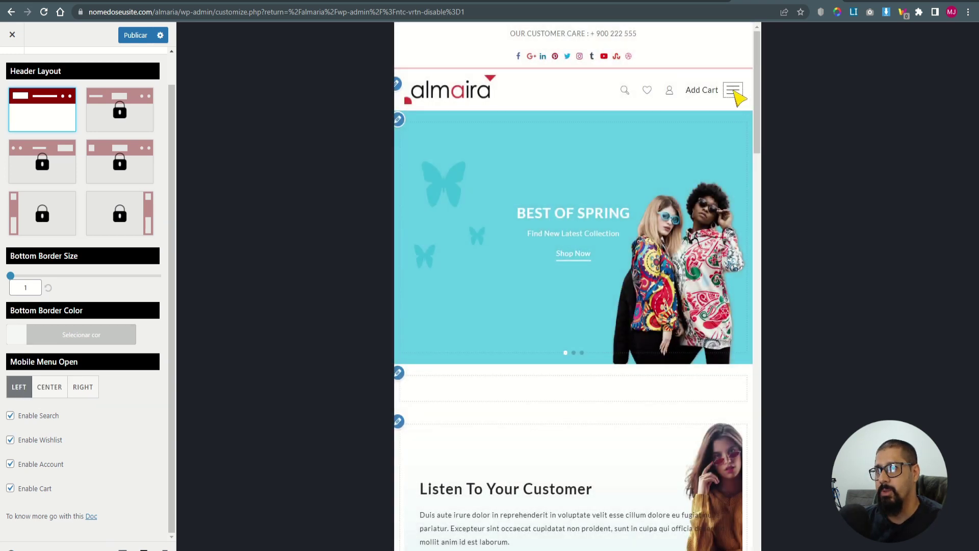
{"action": "left_click", "coordinate": [733, 90]}
{"action": "left_click", "coordinate": [86, 389]}
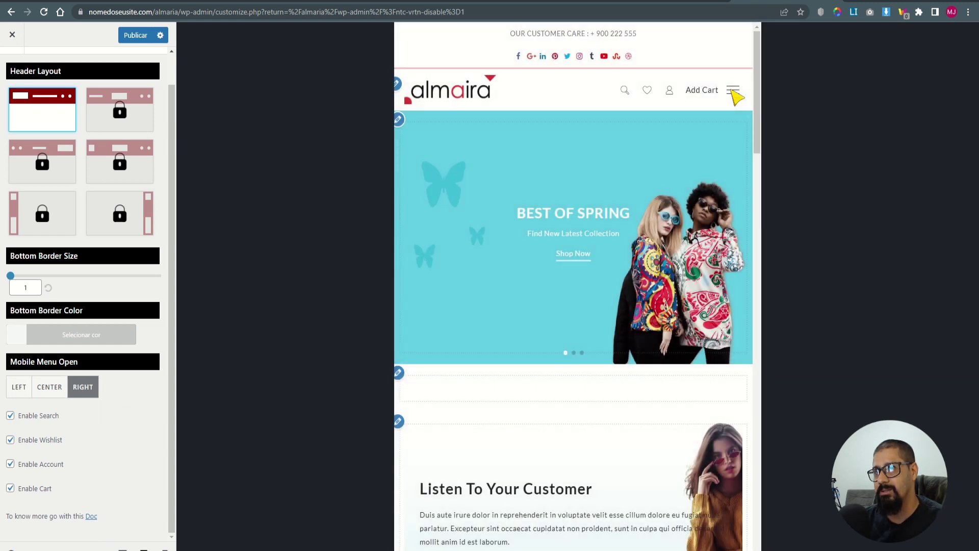
{"action": "left_click", "coordinate": [737, 95]}
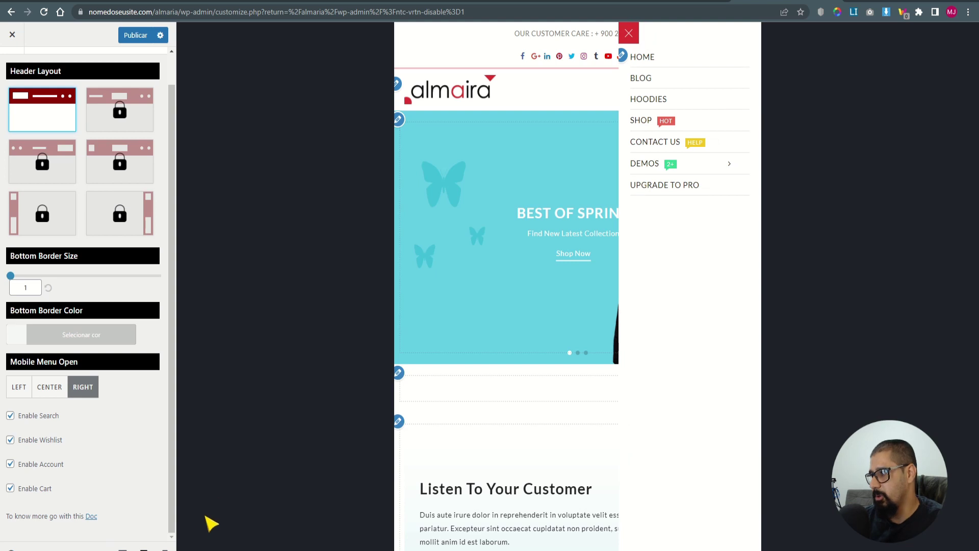
- Check the right-opening menu in the phone preview and return the preview to desktop size
{"action": "left_click", "coordinate": [170, 548]}
{"action": "left_click", "coordinate": [620, 253]}
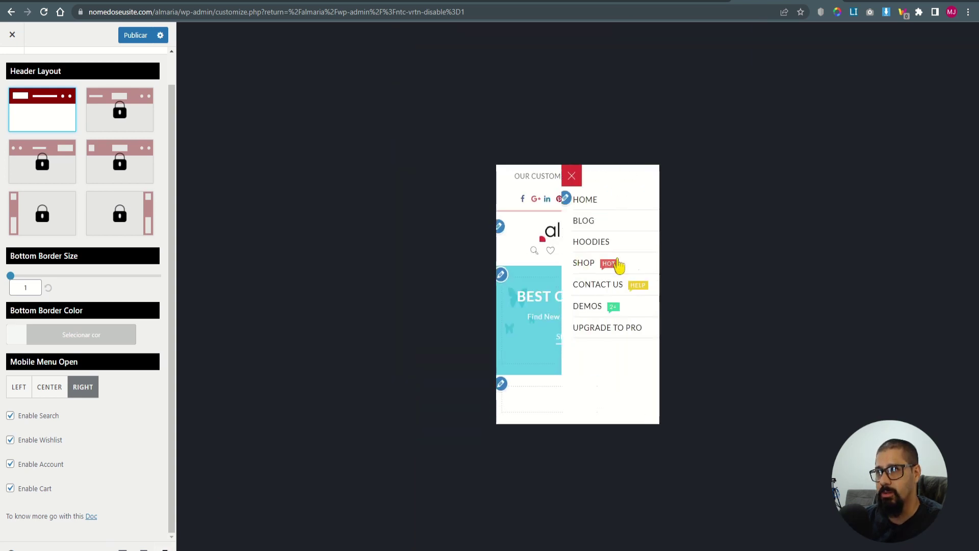
{"action": "left_click", "coordinate": [526, 175]}
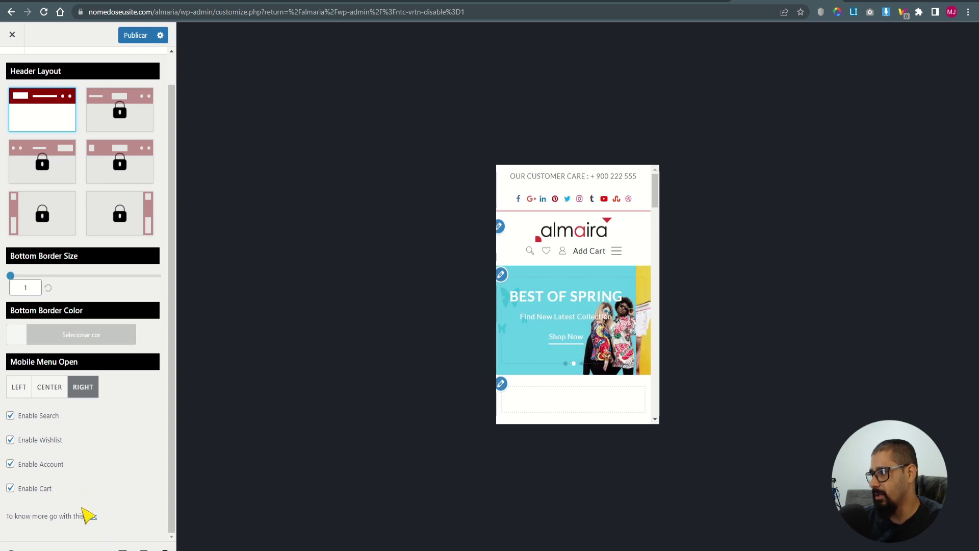
{"action": "left_click", "coordinate": [144, 548]}
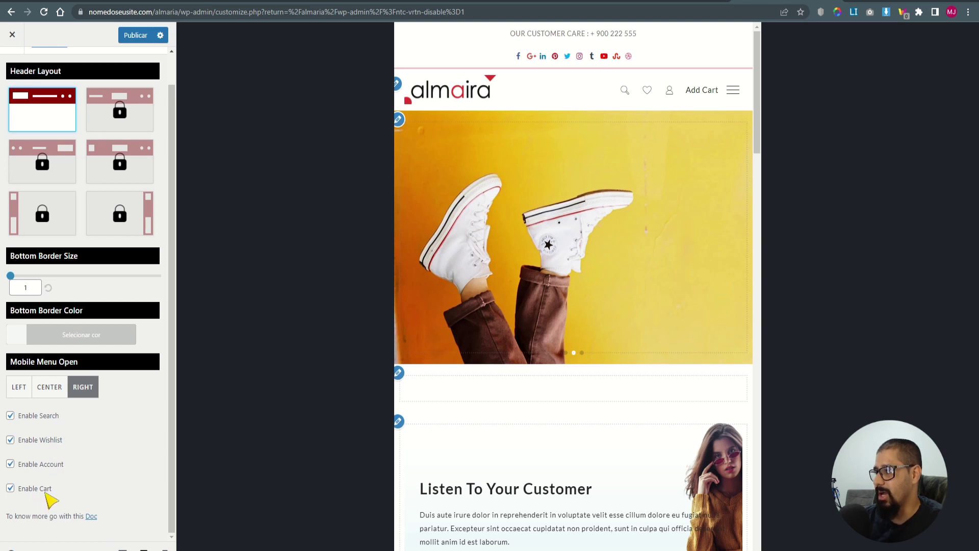
{"action": "scroll", "coordinate": [73, 247], "scroll_direction": "up", "scroll_amount": 1}
{"action": "left_click", "coordinate": [123, 548]}
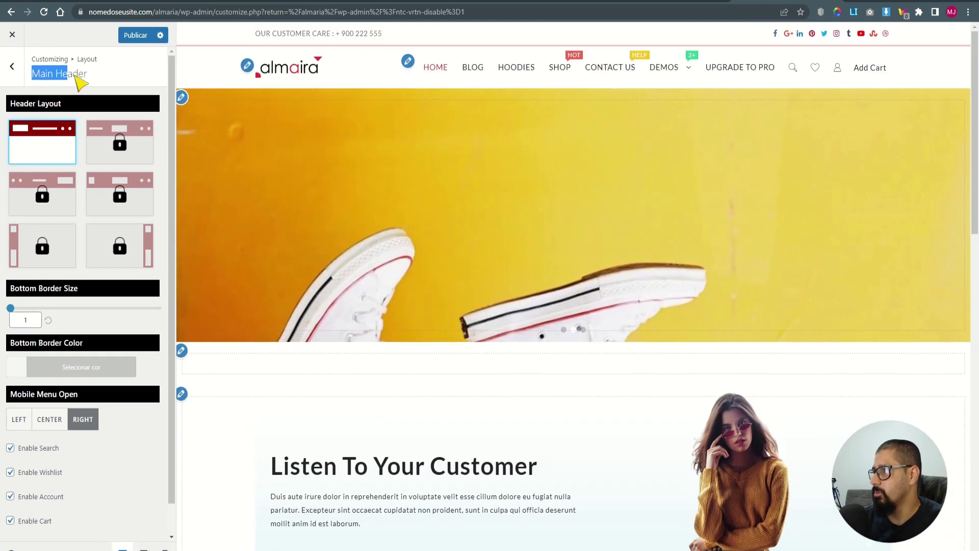
- Open the Sticky Header settings and check how the header follows while the page scrolls
{"action": "left_click", "coordinate": [15, 74]}
{"action": "left_click", "coordinate": [41, 153]}
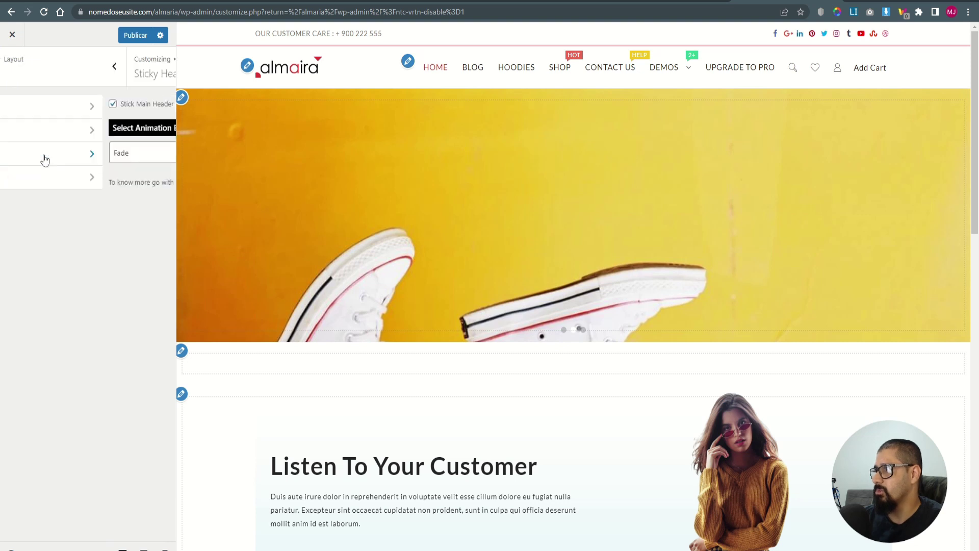
{"action": "scroll", "coordinate": [327, 191], "scroll_direction": "down", "scroll_amount": 5}
{"action": "scroll", "coordinate": [326, 189], "scroll_direction": "down", "scroll_amount": 5}
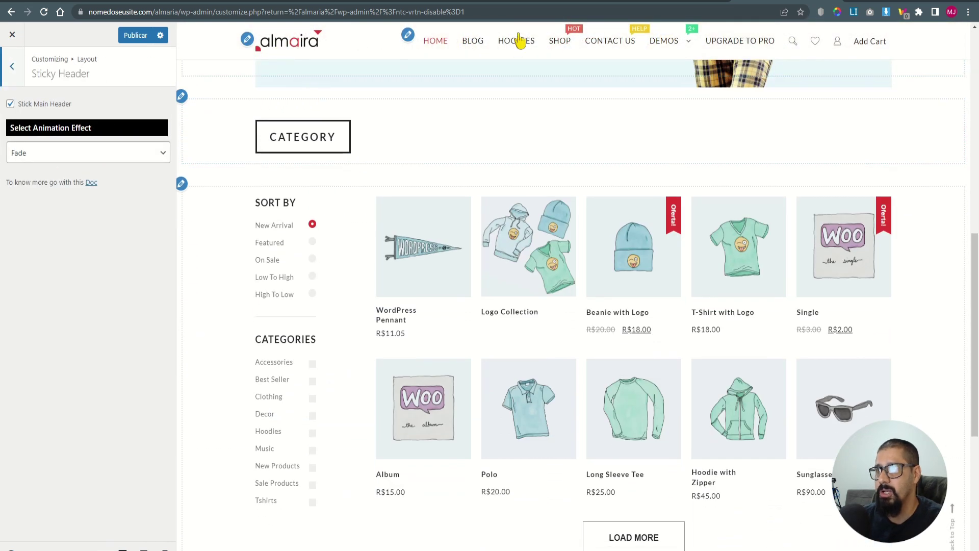
{"action": "scroll", "coordinate": [306, 301], "scroll_direction": "up", "scroll_amount": 5}
- Set the sticky header's animation effect to Slide and check it on the scrolling page
{"action": "left_click", "coordinate": [22, 153]}
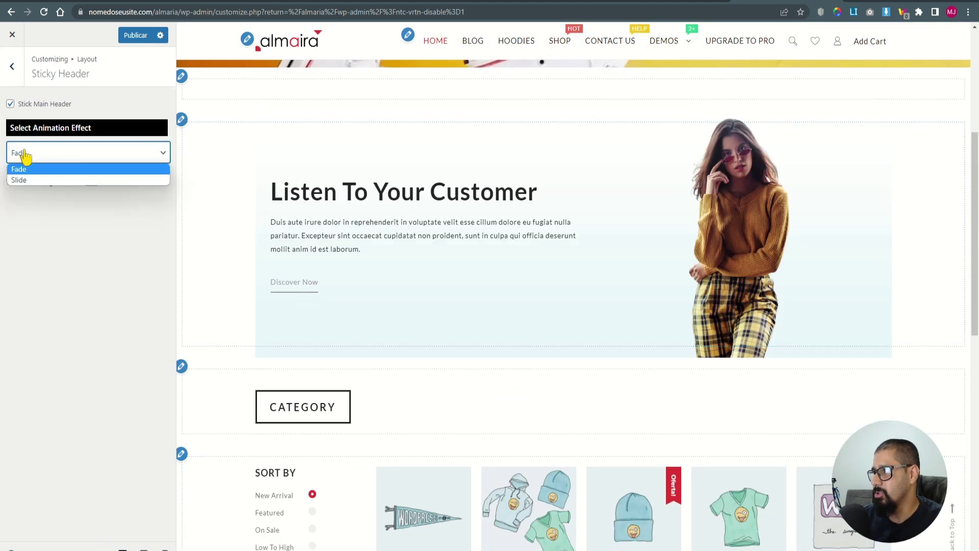
{"action": "left_click", "coordinate": [26, 182]}
{"action": "scroll", "coordinate": [260, 244], "scroll_direction": "up", "scroll_amount": 3}
{"action": "scroll", "coordinate": [259, 242], "scroll_direction": "up", "scroll_amount": 5}
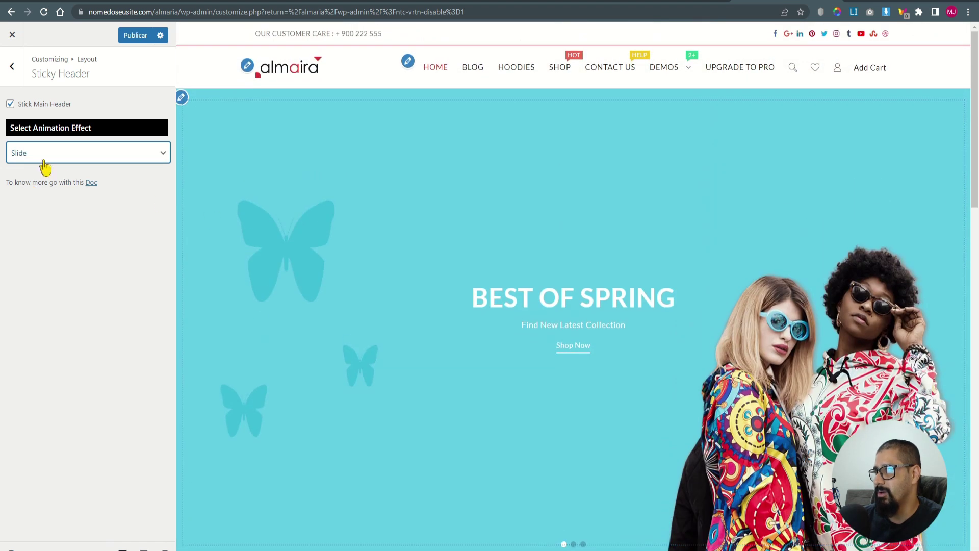
{"action": "scroll", "coordinate": [424, 166], "scroll_direction": "down", "scroll_amount": 5}
{"action": "scroll", "coordinate": [408, 166], "scroll_direction": "up", "scroll_amount": 5}
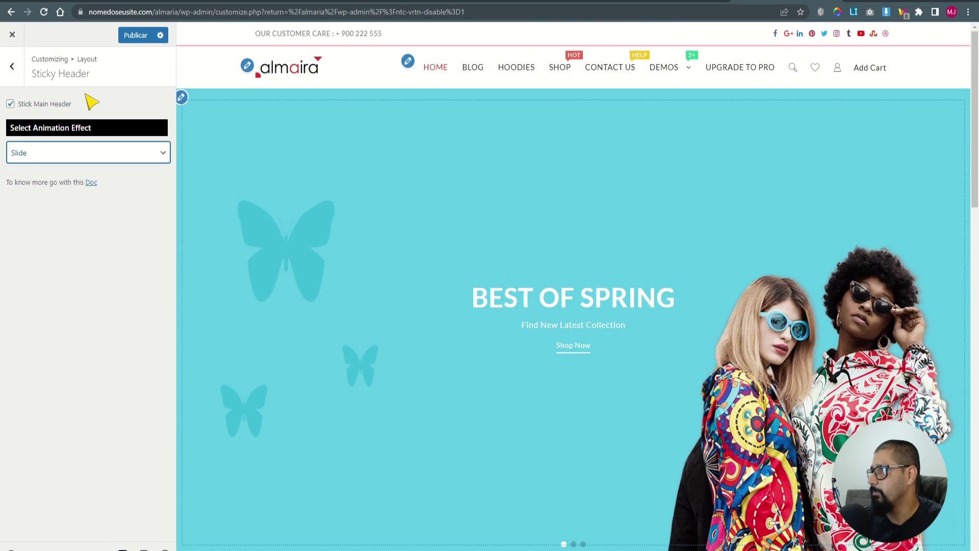
- Try the page with Stick Main Header disabled
{"action": "left_click", "coordinate": [10, 104]}
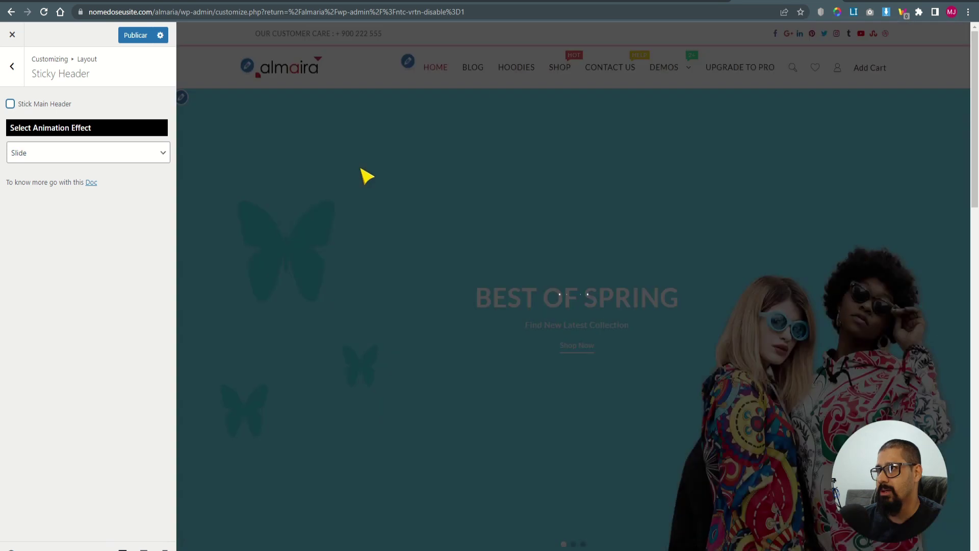
{"action": "scroll", "coordinate": [388, 174], "scroll_direction": "down", "scroll_amount": 5}
{"action": "scroll", "coordinate": [400, 158], "scroll_direction": "up", "scroll_amount": 5}
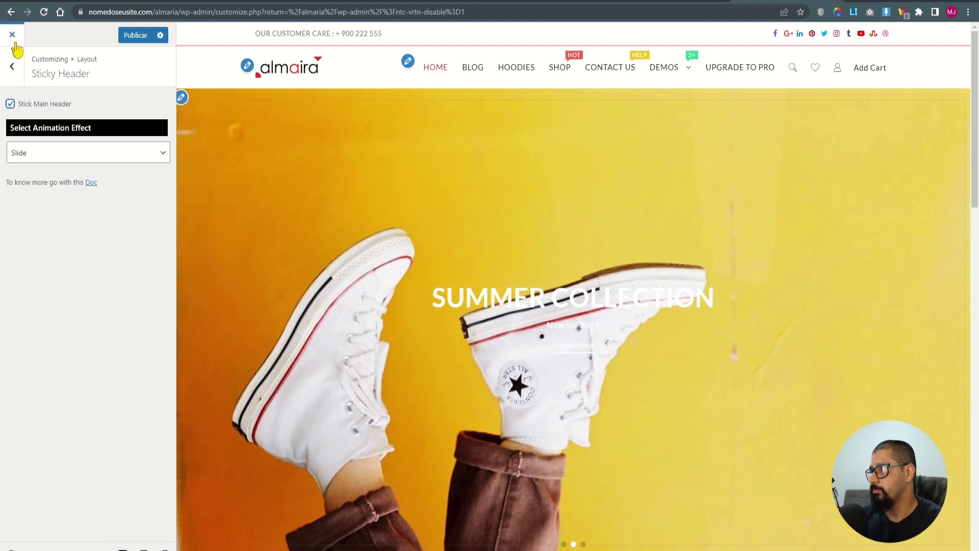
- Return to the list of Header sections and publish the header changes
{"action": "left_click", "coordinate": [13, 61]}
{"action": "key", "text": "ctrl+s"}
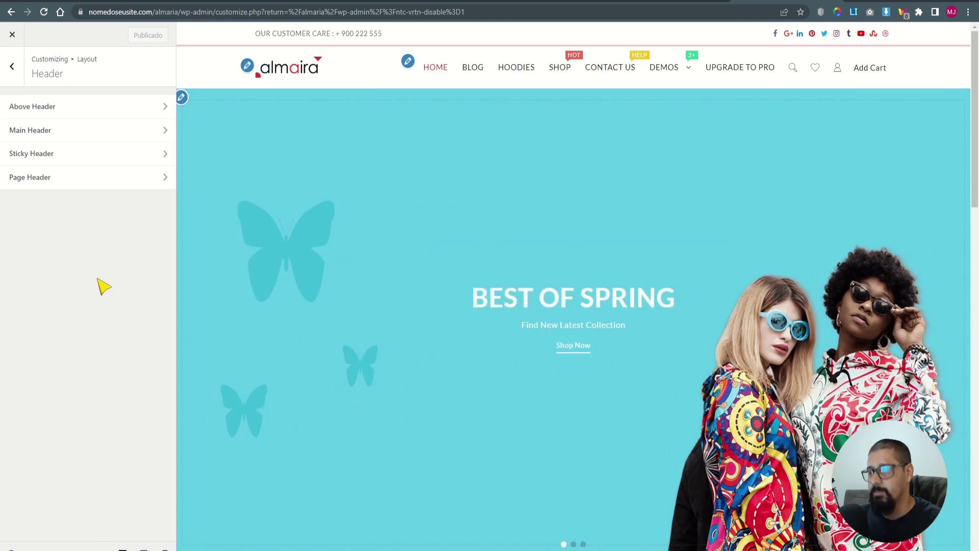
- Open the Page Header settings and view the header image on the Blog page
{"action": "left_click", "coordinate": [48, 177]}
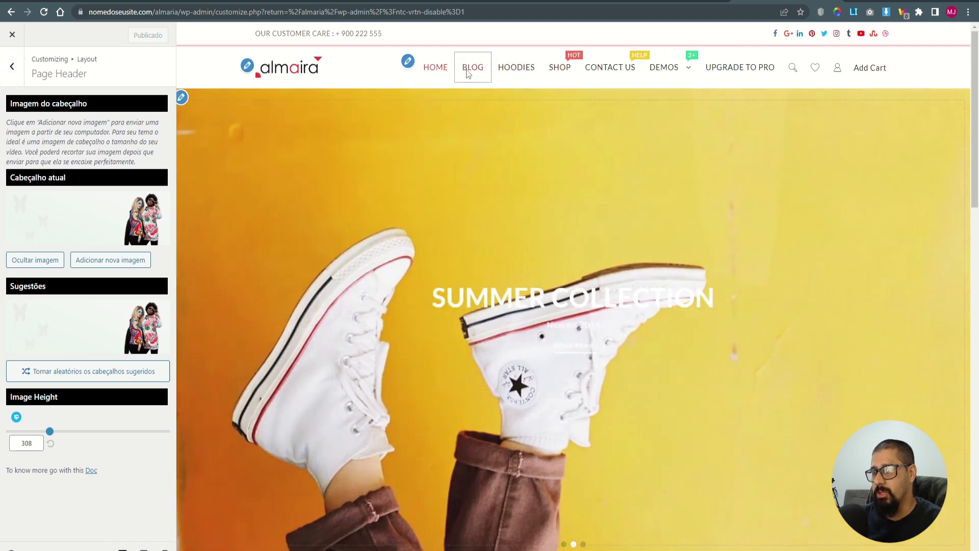
{"action": "left_click", "coordinate": [468, 71]}
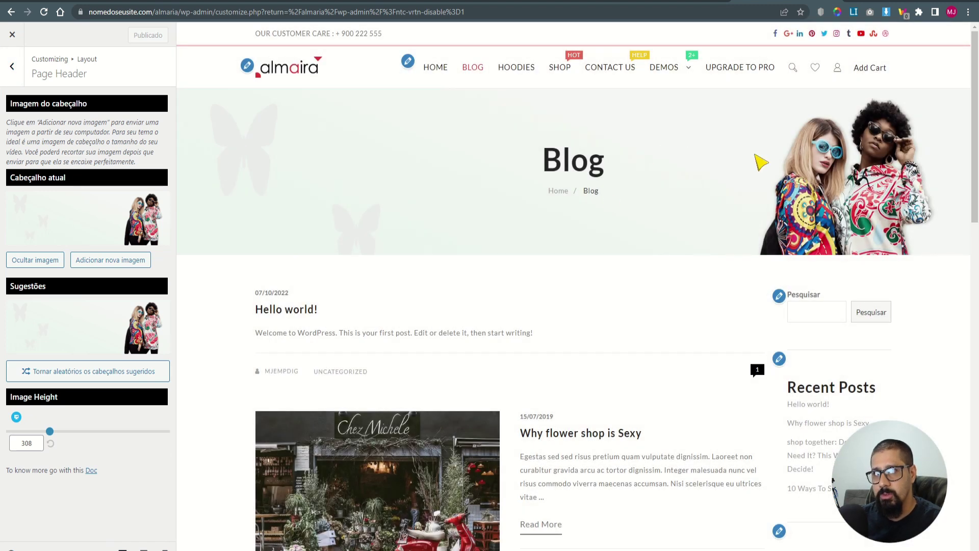
{"action": "double_click", "coordinate": [606, 164]}
{"action": "left_click", "coordinate": [164, 324]}
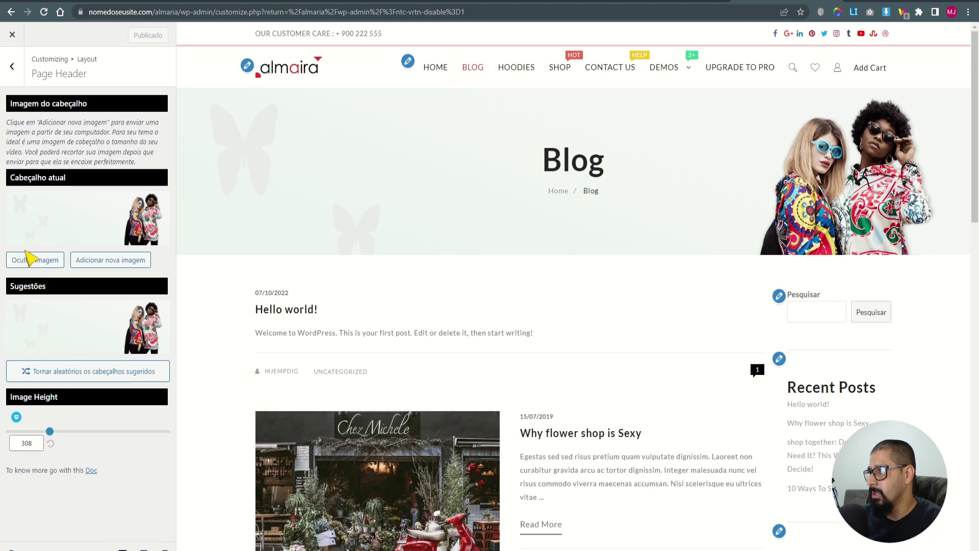
- Try a smaller image height for the page header, and set it back to 308
{"action": "double_click", "coordinate": [33, 444]}
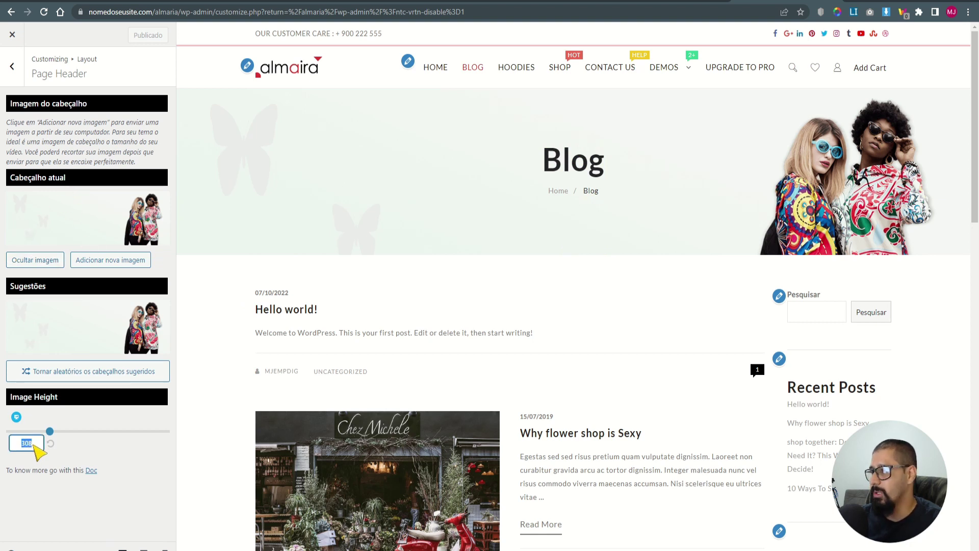
{"action": "left_click_drag", "start_coordinate": [49, 439], "coordinate": [10, 439]}
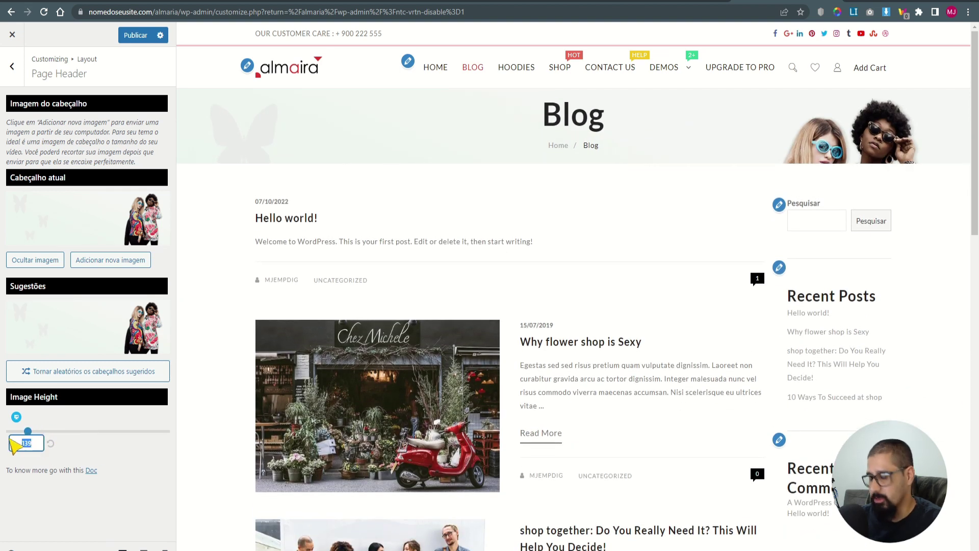
{"action": "type", "text": "308"}
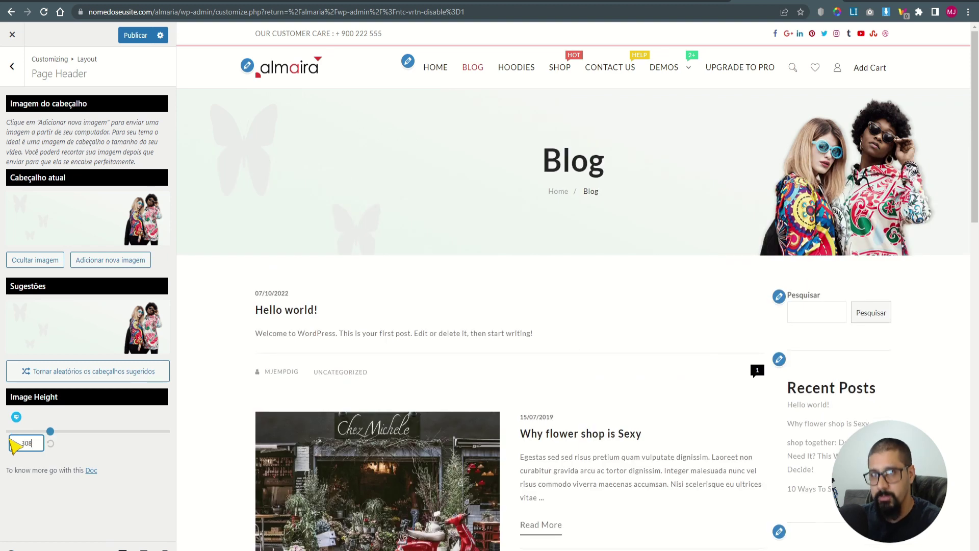
- Open the Blog layout settings, look at the Hello world! post, and publish the customization
{"action": "left_click", "coordinate": [12, 66]}
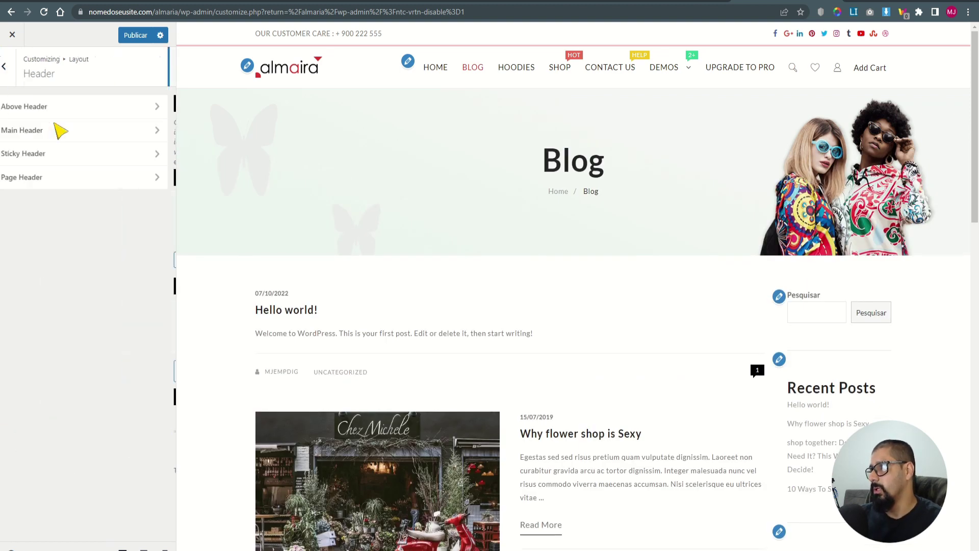
{"action": "left_click", "coordinate": [13, 67]}
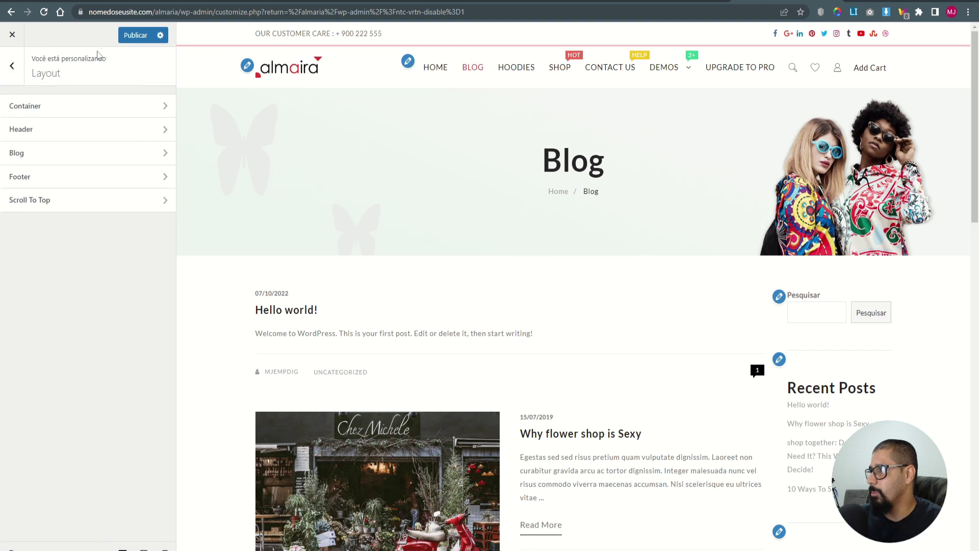
{"action": "left_click", "coordinate": [25, 156]}
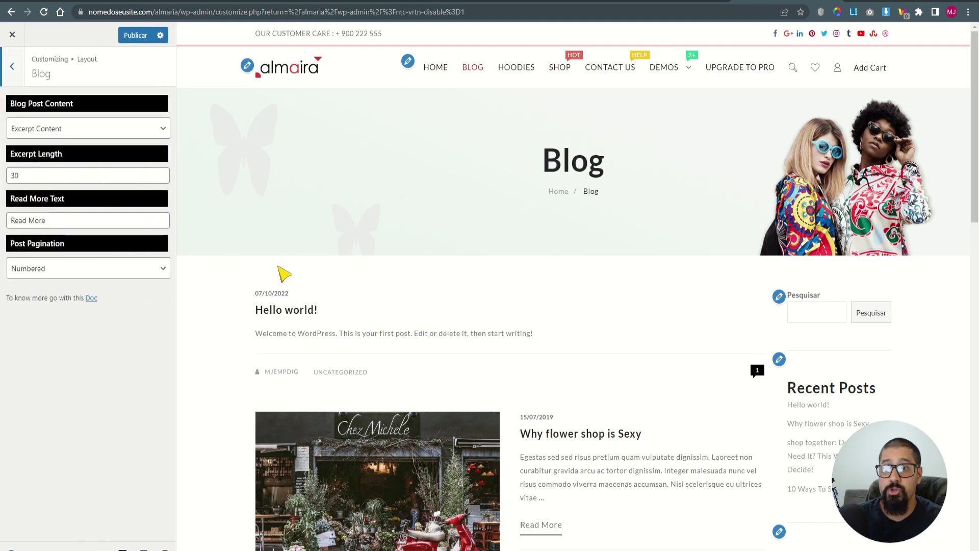
{"action": "left_click", "coordinate": [471, 68]}
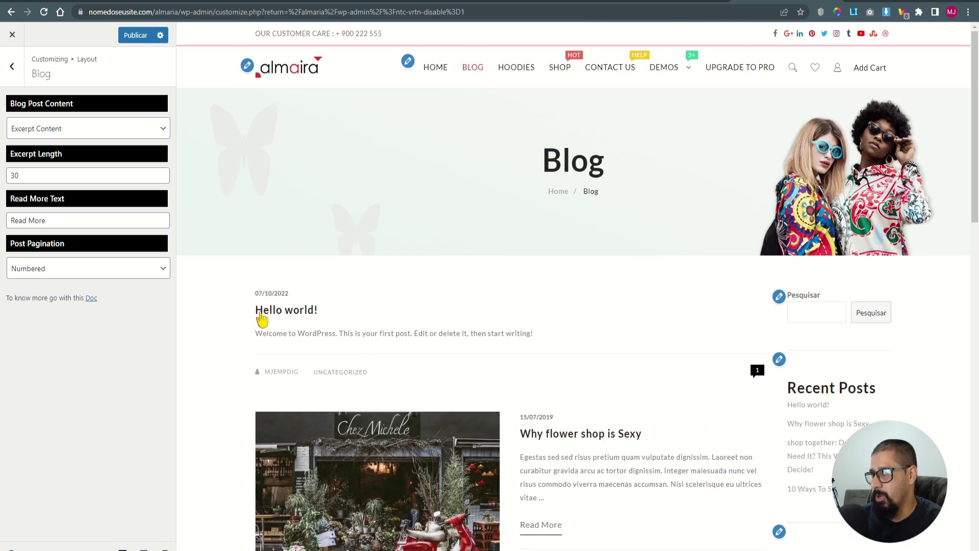
{"action": "left_click_drag", "start_coordinate": [256, 311], "coordinate": [323, 312]}
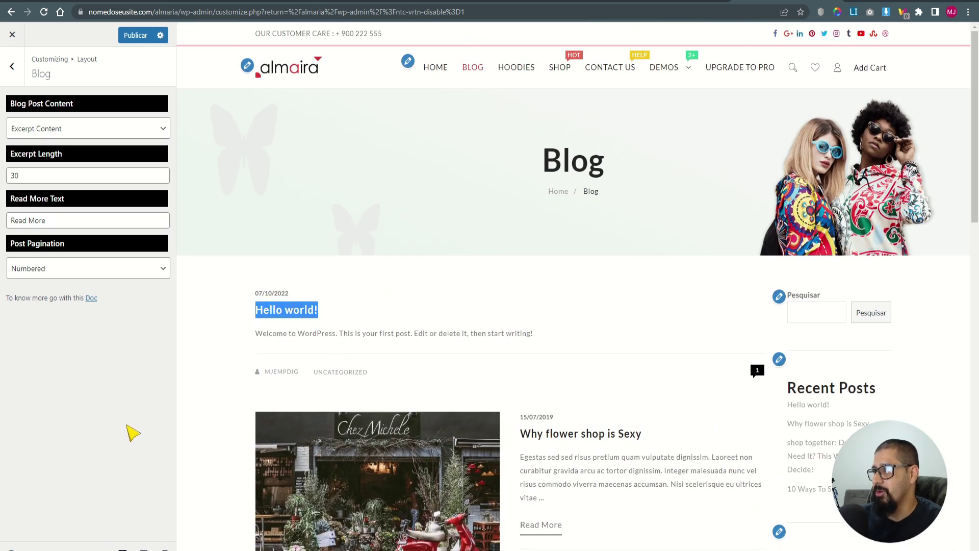
{"action": "left_click", "coordinate": [129, 38]}
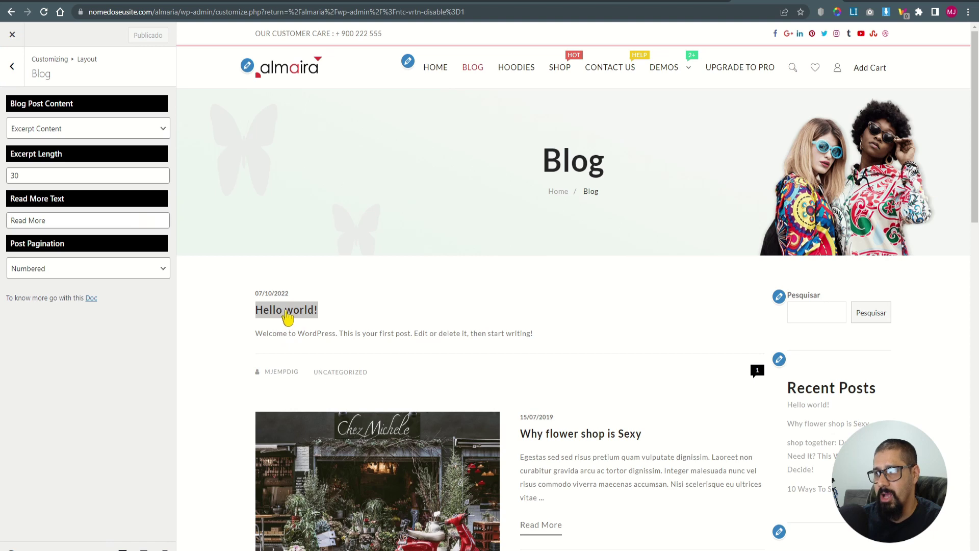
- Examine the edited first post's featured image, excerpt and Read More link on the Blog page preview
{"action": "key", "text": "alt+Left"}
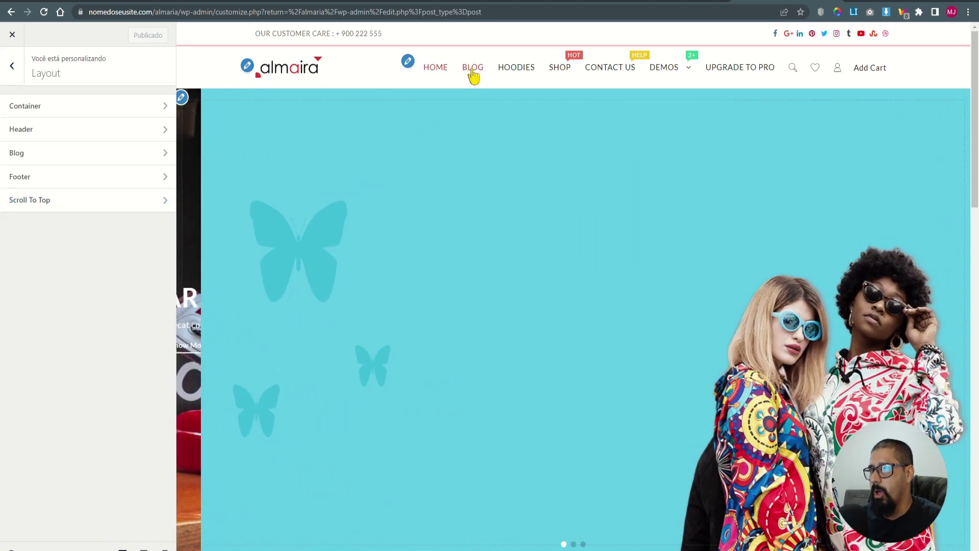
{"action": "scroll", "coordinate": [484, 245], "scroll_direction": "down", "scroll_amount": 4}
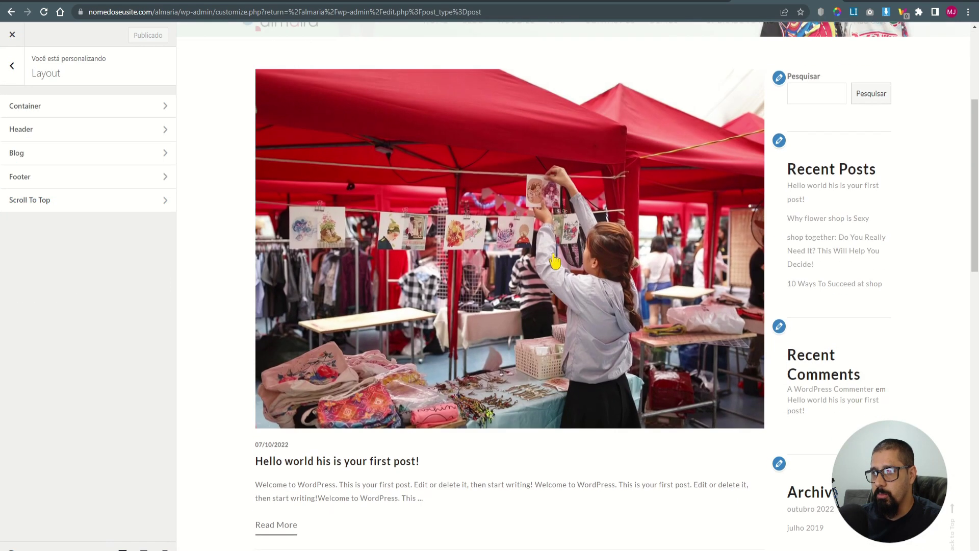
{"action": "scroll", "coordinate": [525, 316], "scroll_direction": "down", "scroll_amount": 4}
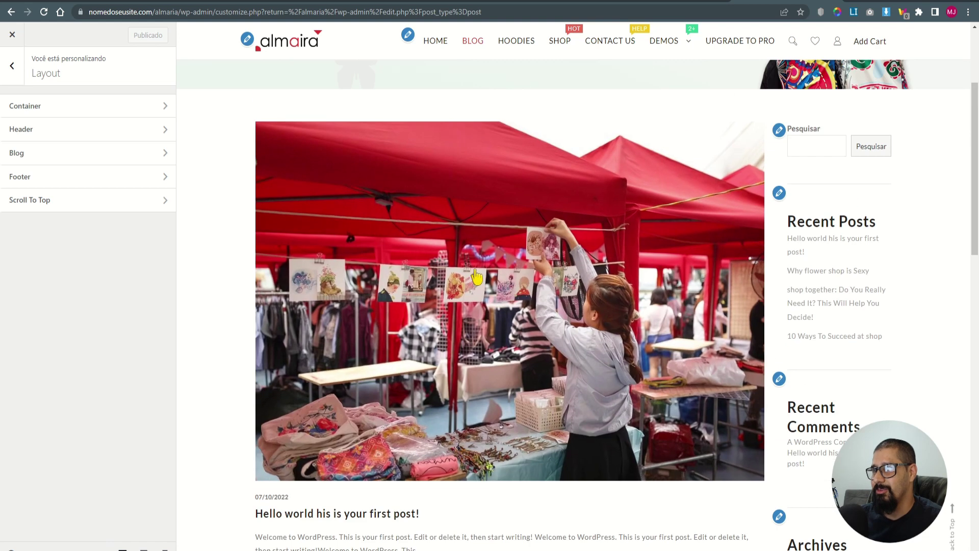
{"action": "scroll", "coordinate": [526, 286], "scroll_direction": "down", "scroll_amount": 8}
{"action": "scroll", "coordinate": [503, 421], "scroll_direction": "down", "scroll_amount": 4}
{"action": "scroll", "coordinate": [512, 420], "scroll_direction": "up", "scroll_amount": 15}
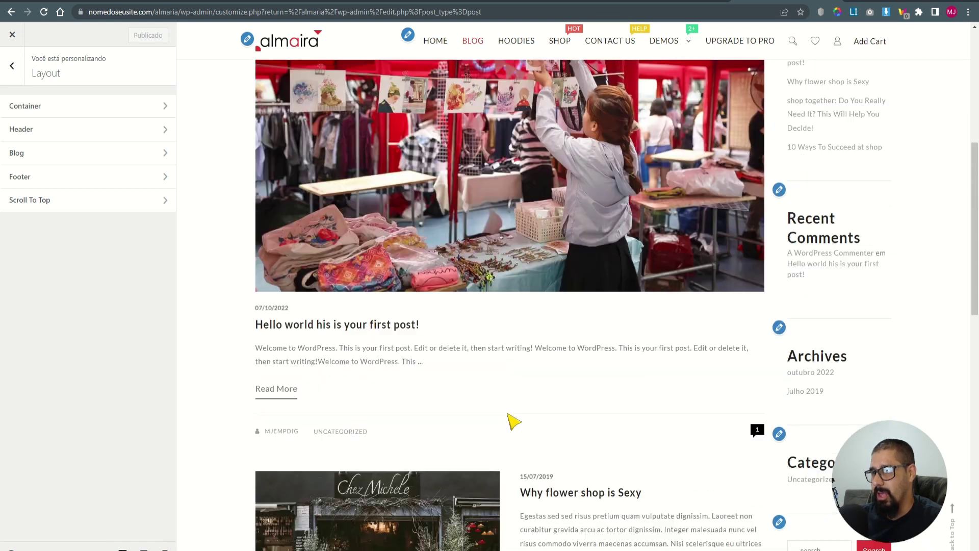
- Open the Blog layout settings and examine the Excerpt Length setting against the post excerpts in the preview
{"action": "left_click", "coordinate": [37, 155]}
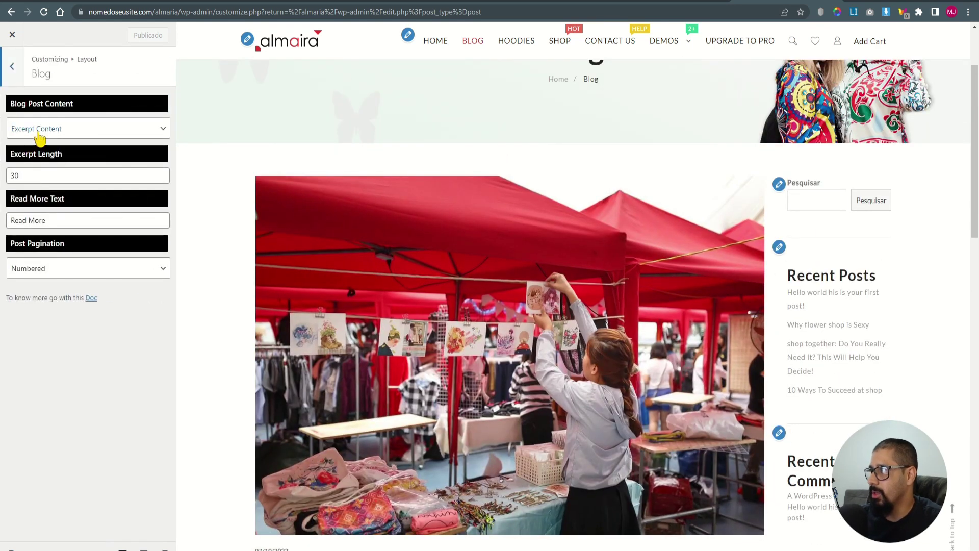
{"action": "scroll", "coordinate": [407, 226], "scroll_direction": "down", "scroll_amount": 4}
{"action": "scroll", "coordinate": [407, 226], "scroll_direction": "down", "scroll_amount": 3}
{"action": "left_click_drag", "start_coordinate": [273, 213], "coordinate": [384, 237]}
{"action": "scroll", "coordinate": [565, 303], "scroll_direction": "down", "scroll_amount": 1}
{"action": "scroll", "coordinate": [565, 303], "scroll_direction": "down", "scroll_amount": 2}
{"action": "left_click_drag", "start_coordinate": [556, 232], "coordinate": [566, 259]}
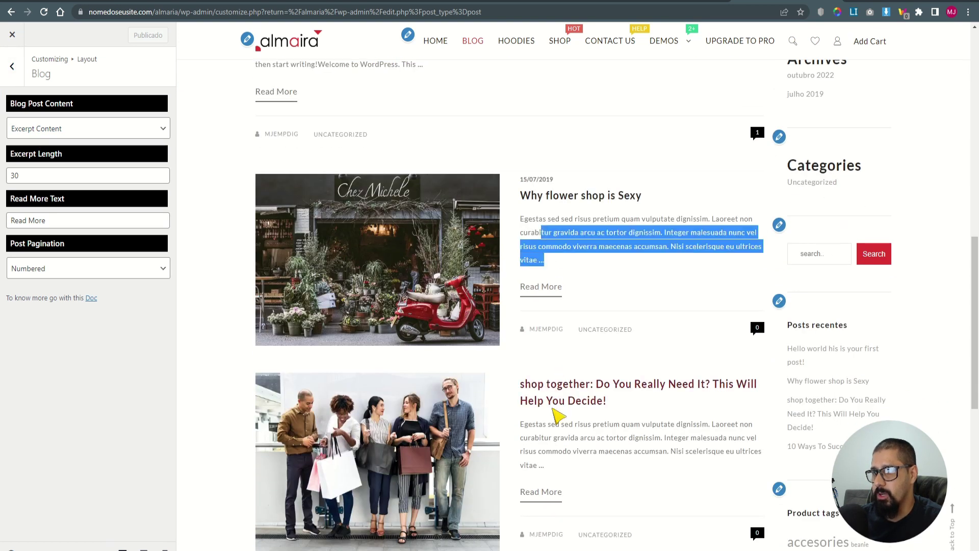
{"action": "left_click_drag", "start_coordinate": [558, 438], "coordinate": [558, 451]}
{"action": "double_click", "coordinate": [20, 175]}
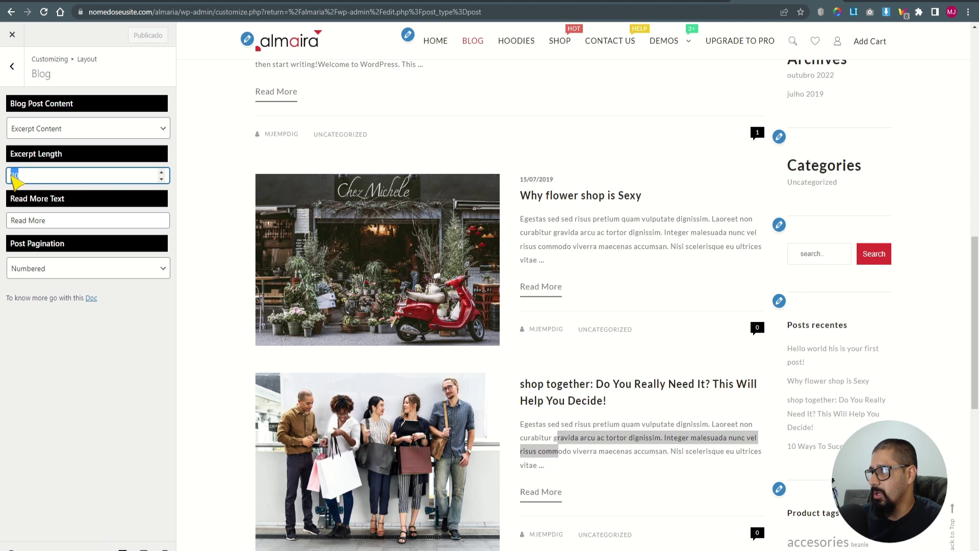
{"action": "left_click_drag", "start_coordinate": [524, 219], "coordinate": [546, 261]}
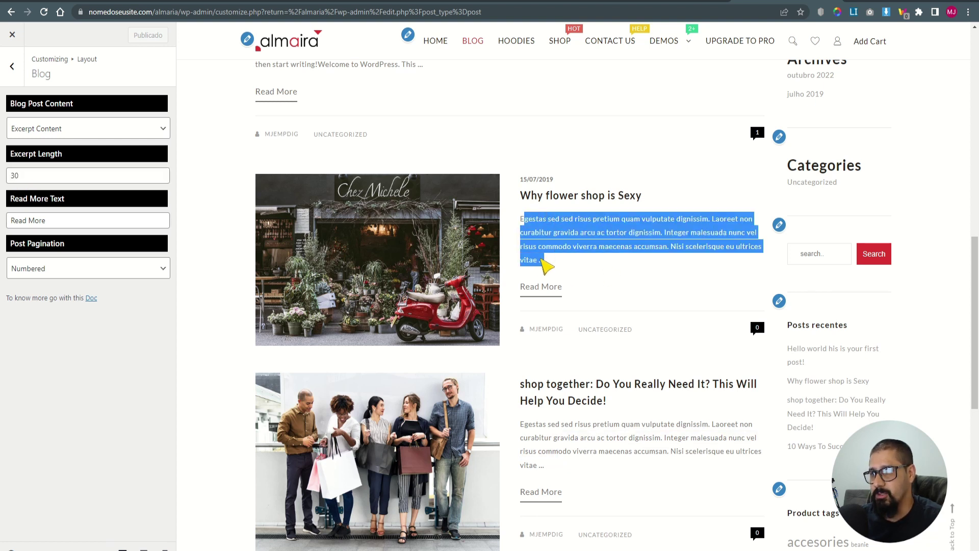
- Set the blog's Read More Text to "Leia Mais" and publish the change
{"action": "left_click_drag", "start_coordinate": [49, 220], "coordinate": [4, 220]}
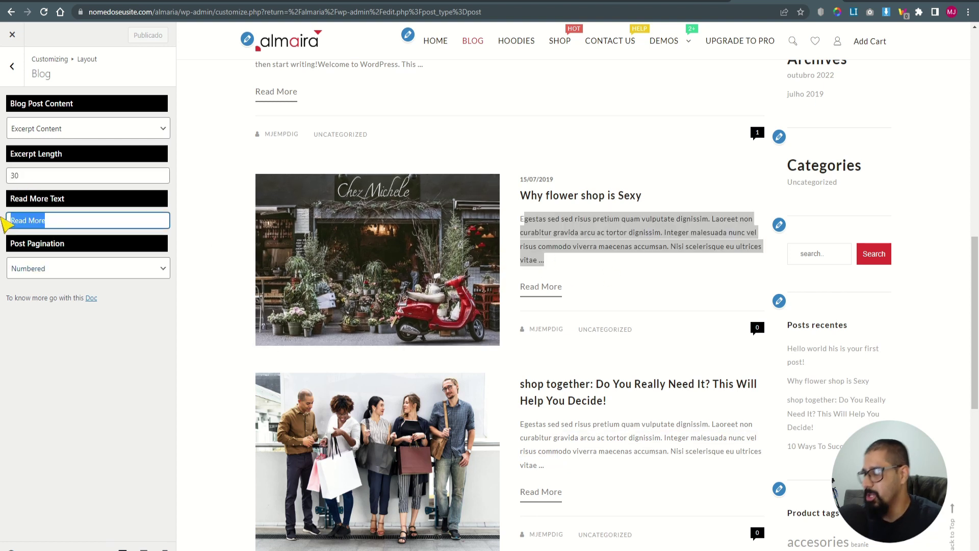
{"action": "type", "text": "Leia Mais"}
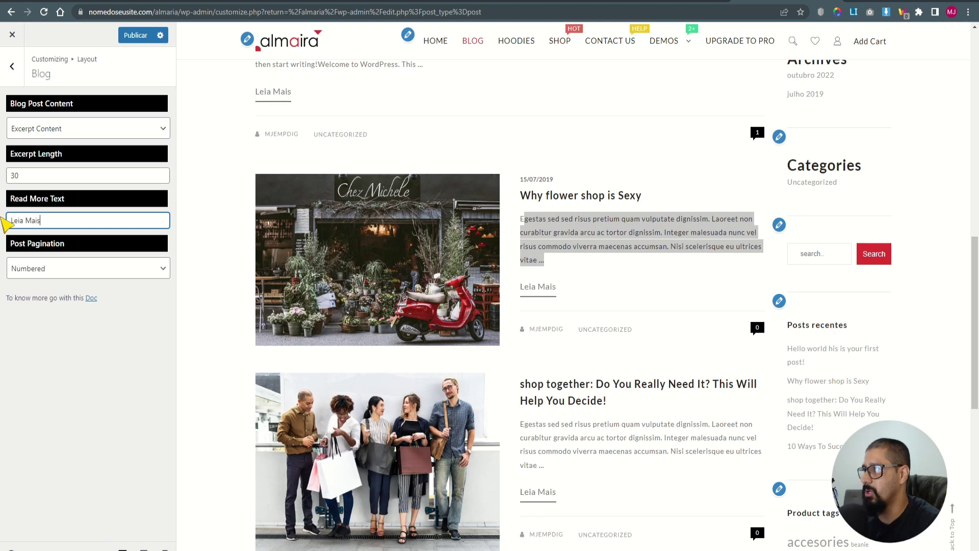
{"action": "scroll", "coordinate": [693, 343], "scroll_direction": "down", "scroll_amount": 6}
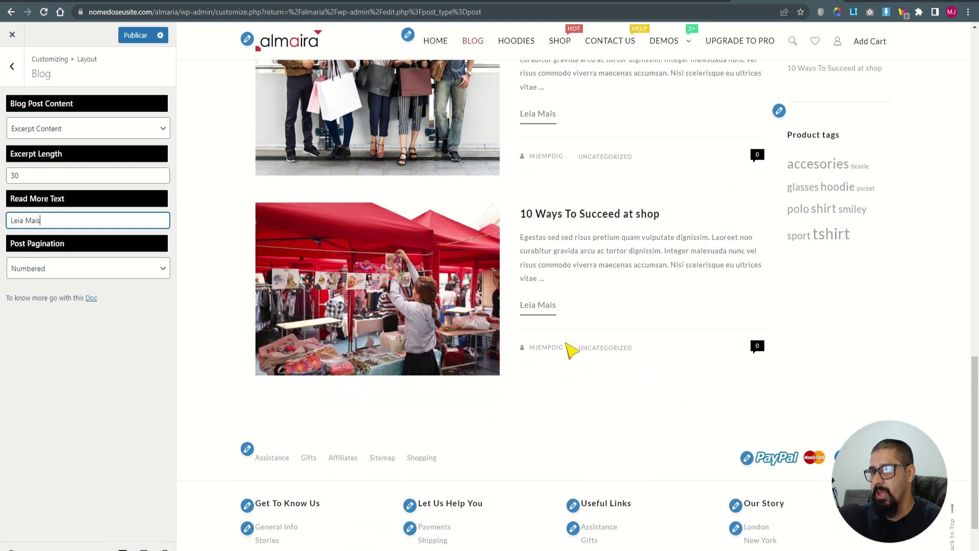
{"action": "scroll", "coordinate": [584, 328], "scroll_direction": "up", "scroll_amount": 3}
{"action": "scroll", "coordinate": [447, 320], "scroll_direction": "down", "scroll_amount": 6}
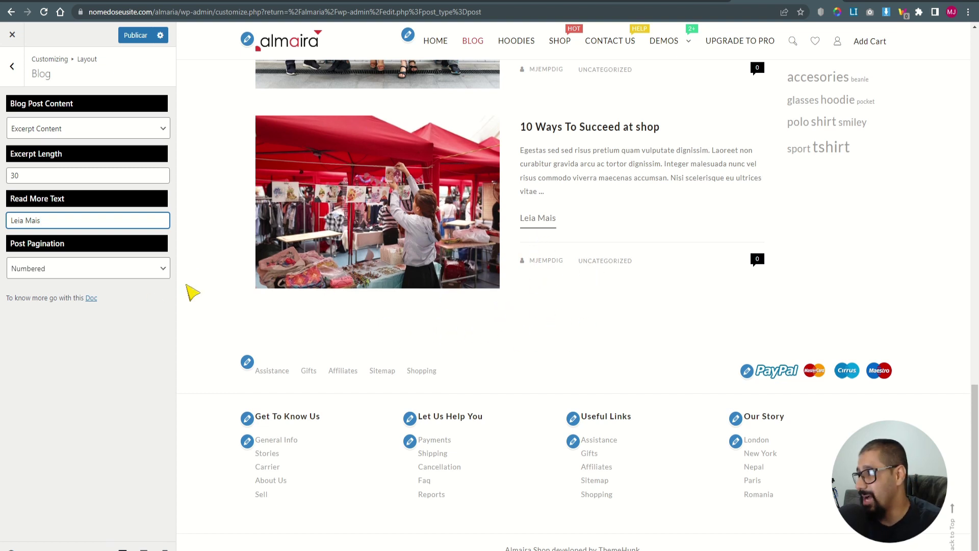
{"action": "left_click", "coordinate": [136, 36]}
- Check the available Post Pagination options and return to the Layout settings
{"action": "left_click", "coordinate": [81, 268]}
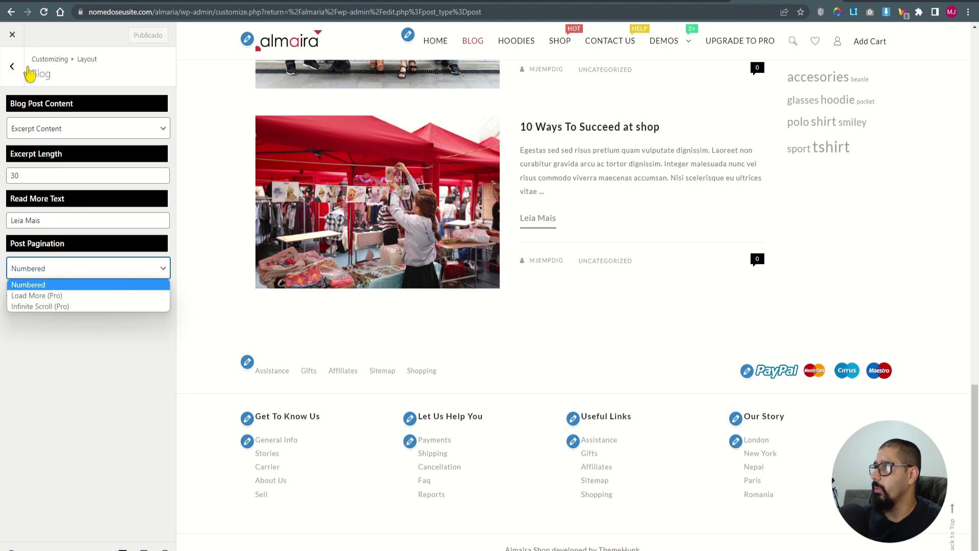
{"action": "left_click", "coordinate": [12, 66]}
{"action": "left_click", "coordinate": [12, 67]}
- Review the Above Footer layout, column, height and bottom border settings, and return to the Footer sections
{"action": "left_click", "coordinate": [37, 178]}
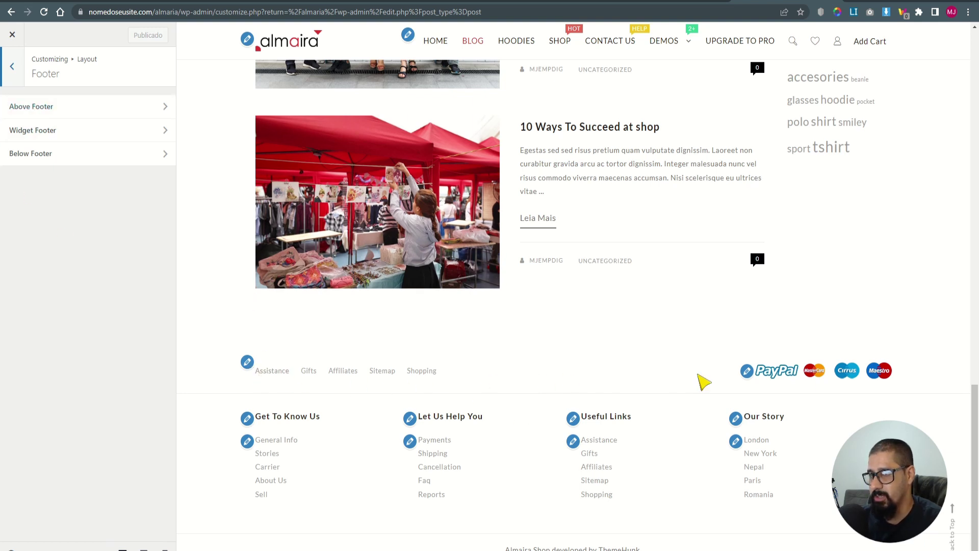
{"action": "left_click", "coordinate": [31, 107]}
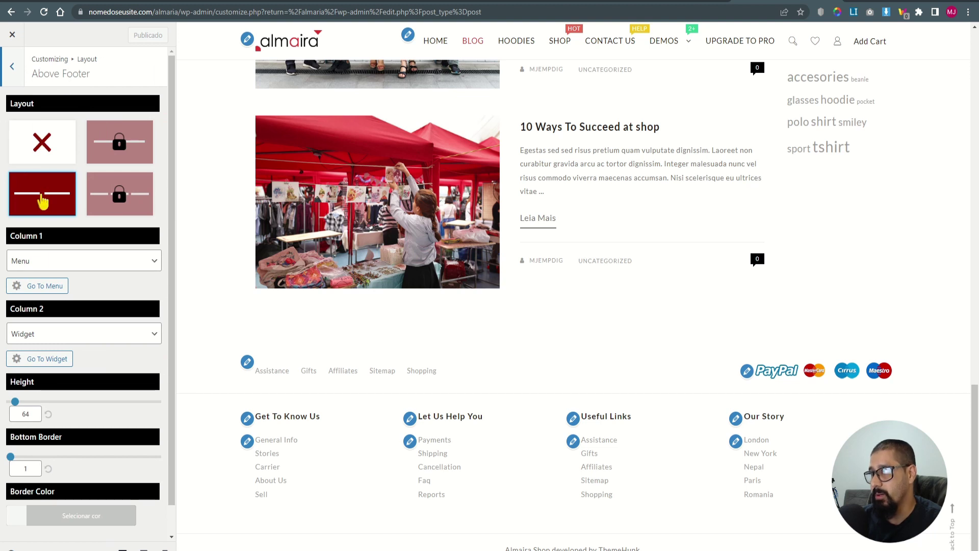
{"action": "scroll", "coordinate": [47, 206], "scroll_direction": "down", "scroll_amount": 1}
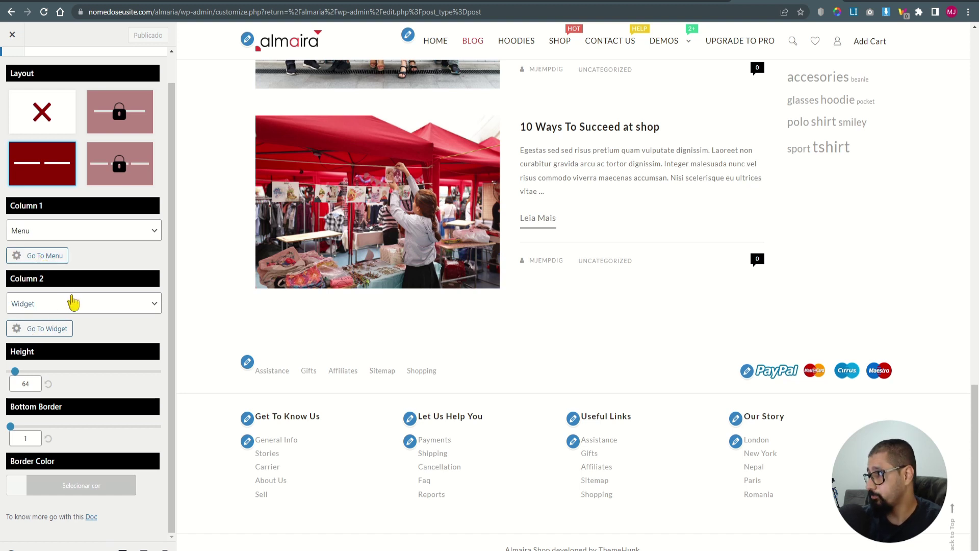
{"action": "double_click", "coordinate": [28, 385]}
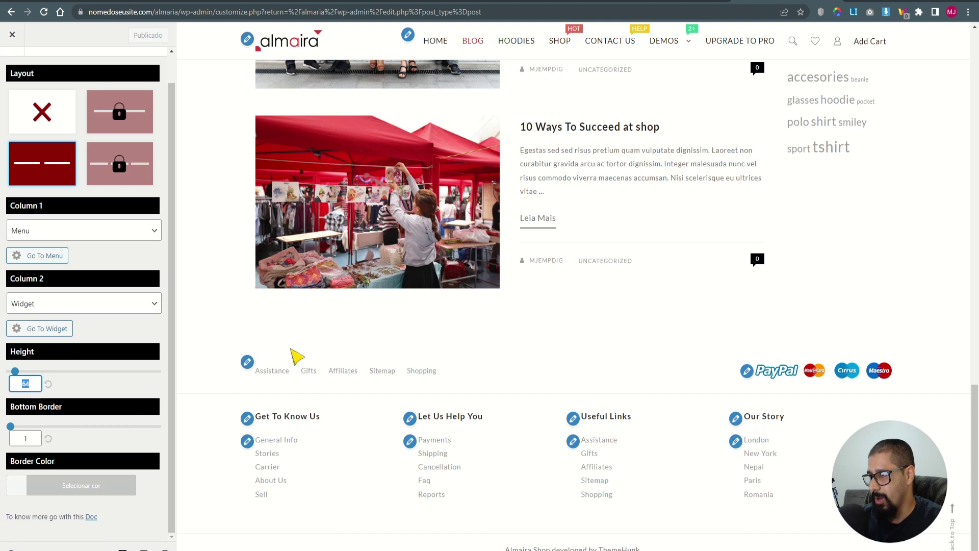
{"action": "double_click", "coordinate": [29, 440]}
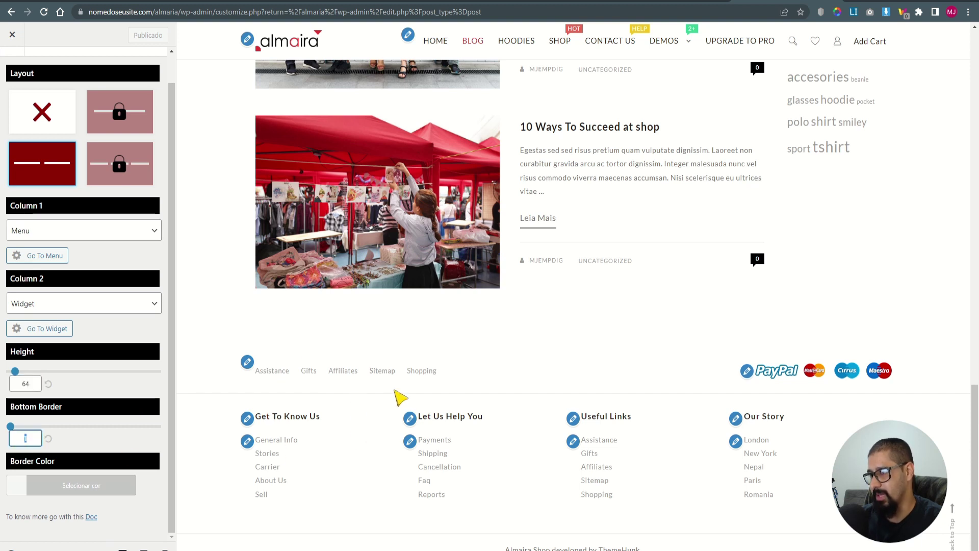
{"action": "scroll", "coordinate": [97, 462], "scroll_direction": "up", "scroll_amount": 1}
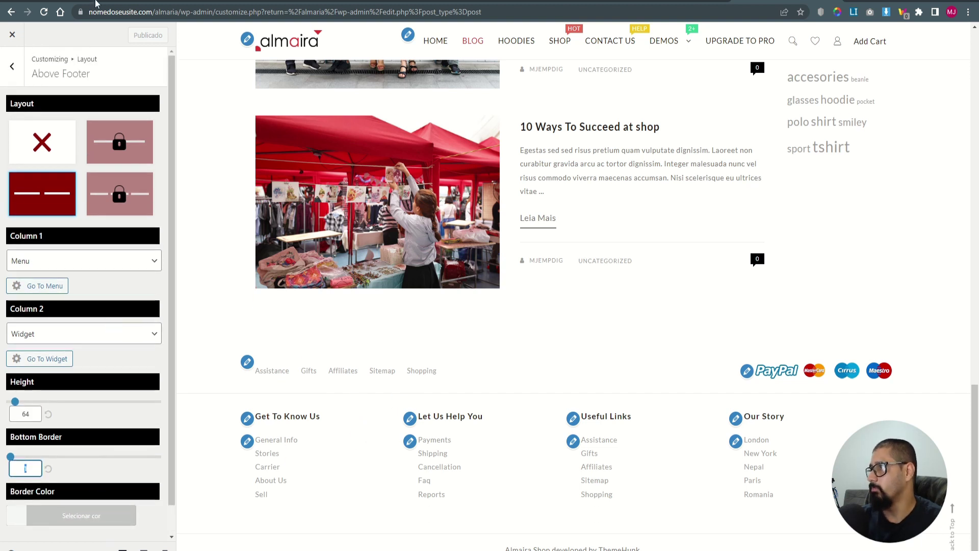
{"action": "scroll", "coordinate": [97, 489], "scroll_direction": "down", "scroll_amount": 1}
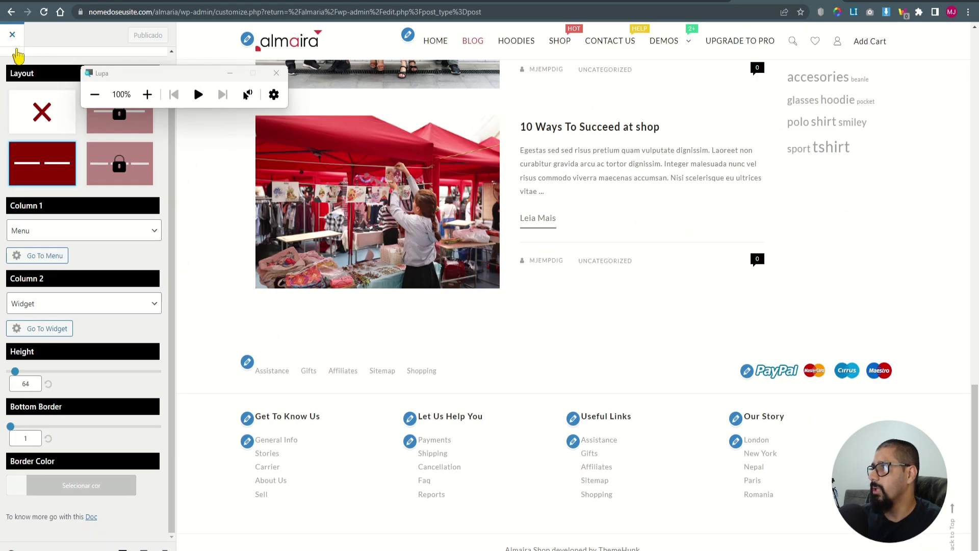
{"action": "scroll", "coordinate": [15, 61], "scroll_direction": "up", "scroll_amount": 2}
{"action": "left_click", "coordinate": [12, 66]}
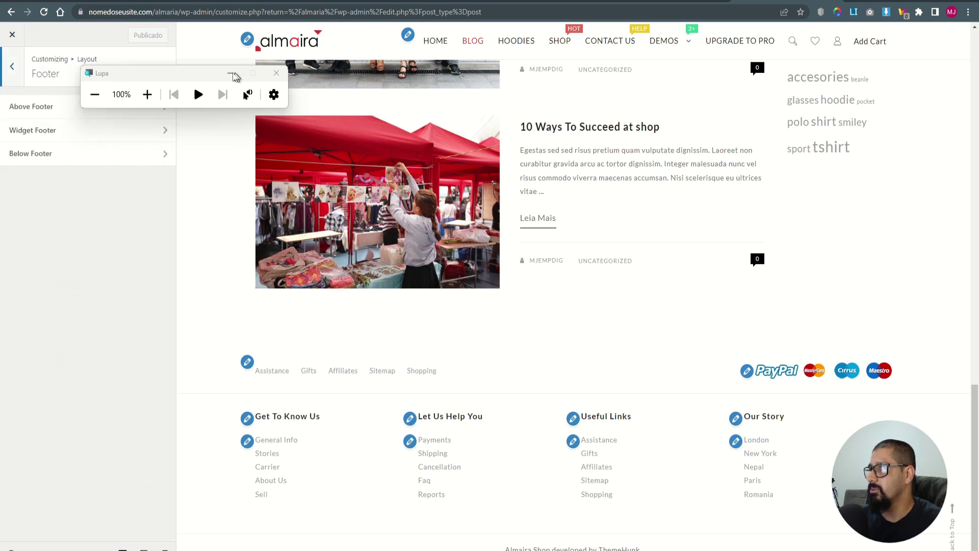
- Minimize the Lupa magnifier window and review the Widget Footer column layouts
{"action": "left_click", "coordinate": [234, 77]}
{"action": "left_click", "coordinate": [50, 132]}
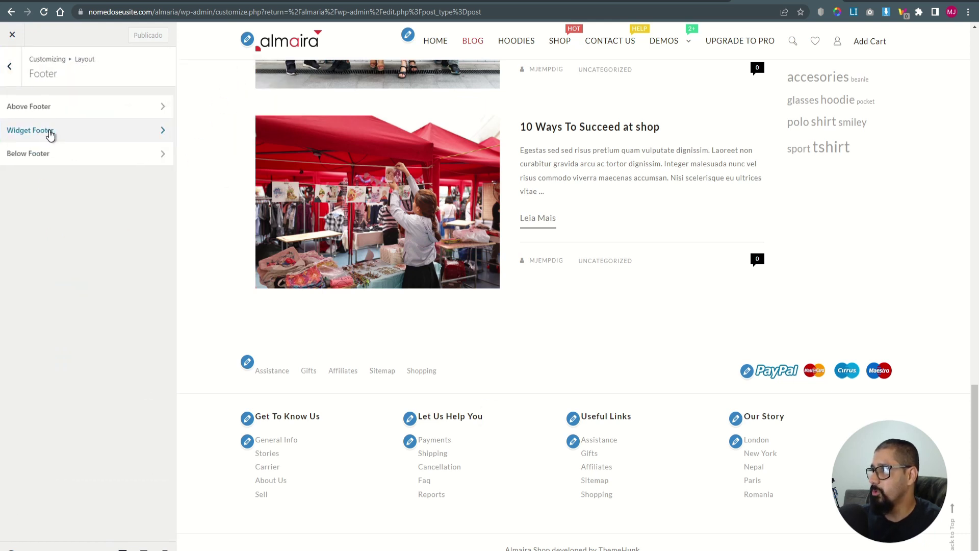
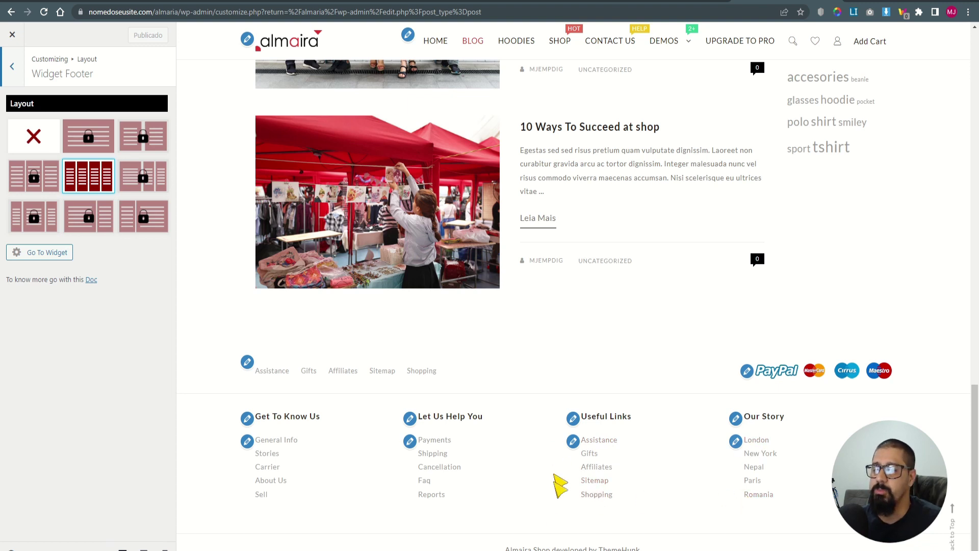
{"action": "left_click", "coordinate": [15, 74]}
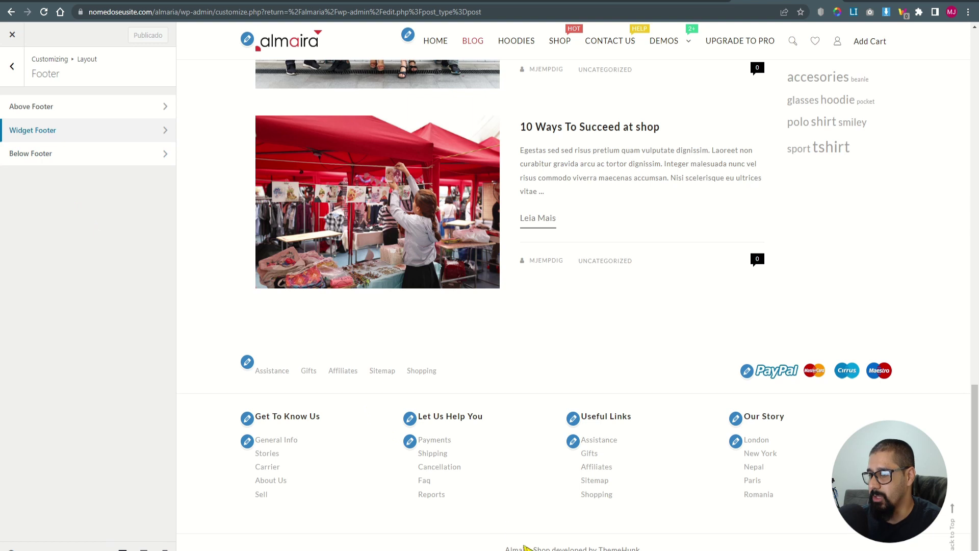
- Append "Se inscreva no canal WPX, OK?" to the Below Footer copyright text after "ThemeHunk." and publish the change
{"action": "left_click_drag", "start_coordinate": [488, 548], "coordinate": [642, 548]}
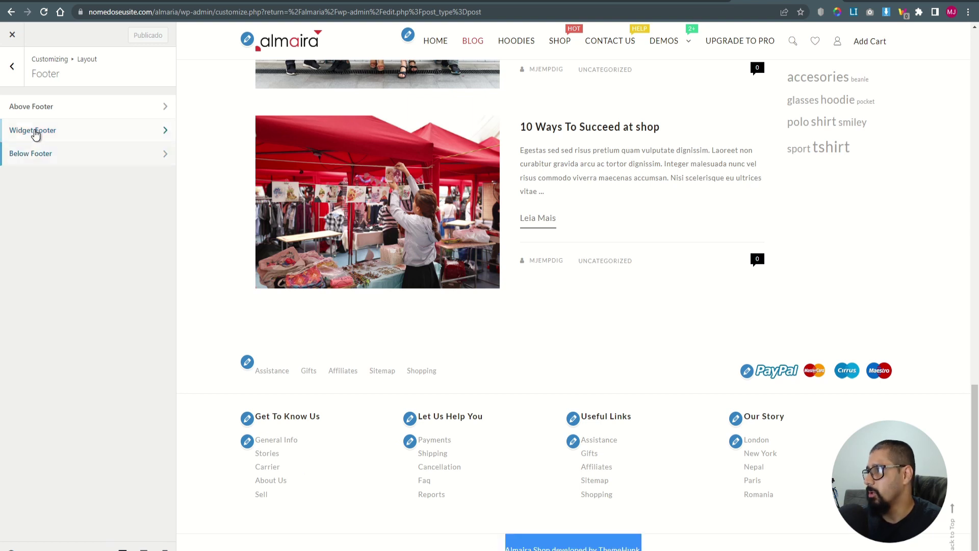
{"action": "left_click", "coordinate": [31, 153]}
{"action": "left_click_drag", "start_coordinate": [17, 125], "coordinate": [146, 130]}
{"action": "left_click", "coordinate": [151, 129]}
{"action": "type", "text": "Se in"}
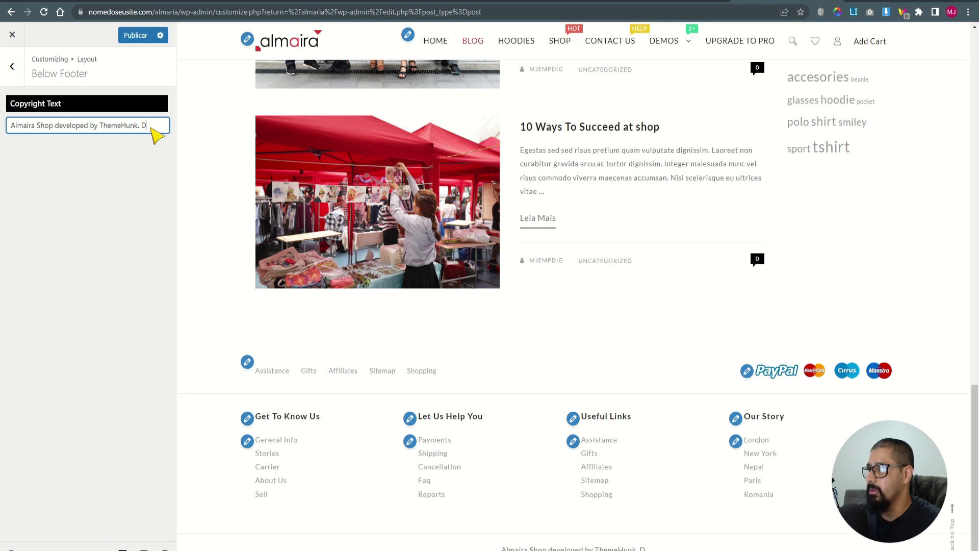
{"action": "type", "text": "screva no canal"}
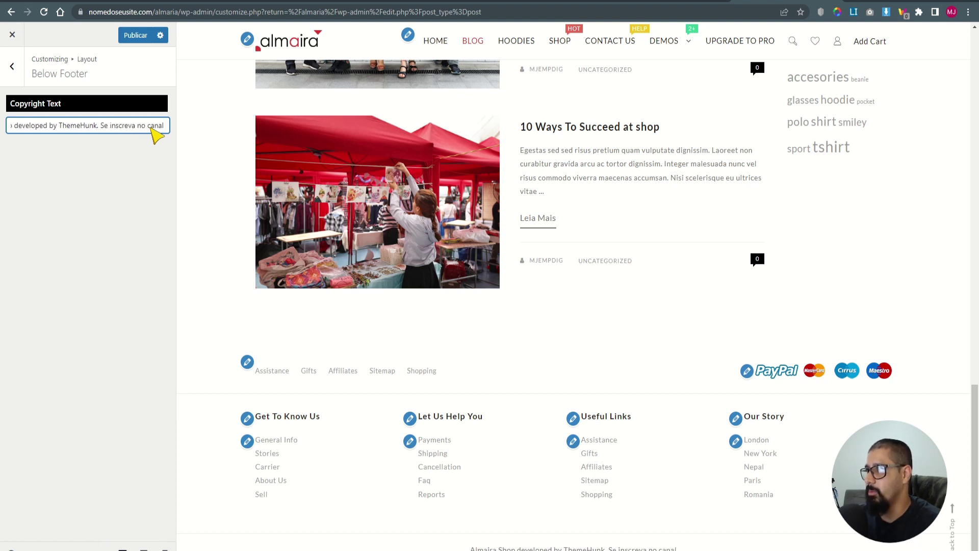
{"action": "type", "text": " WPX"}
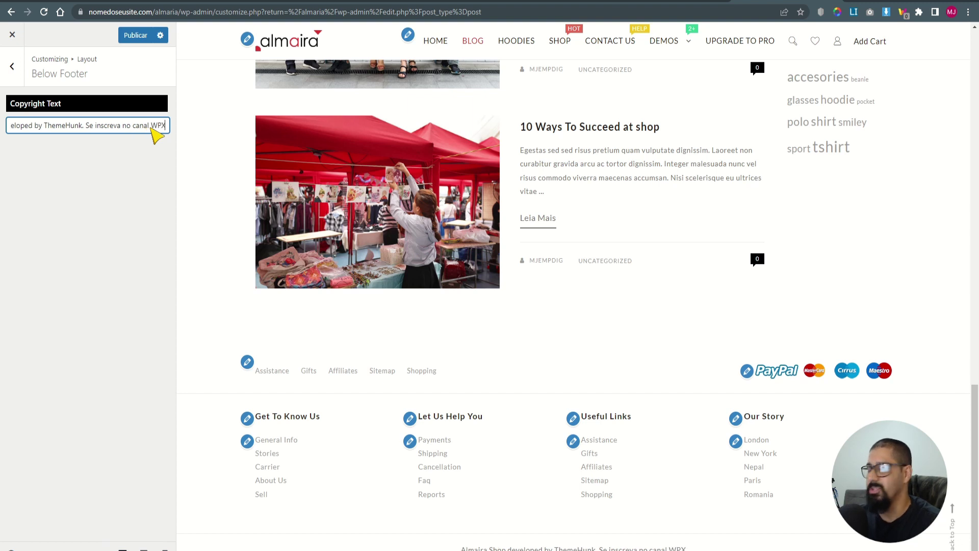
{"action": "type", "text": ","}
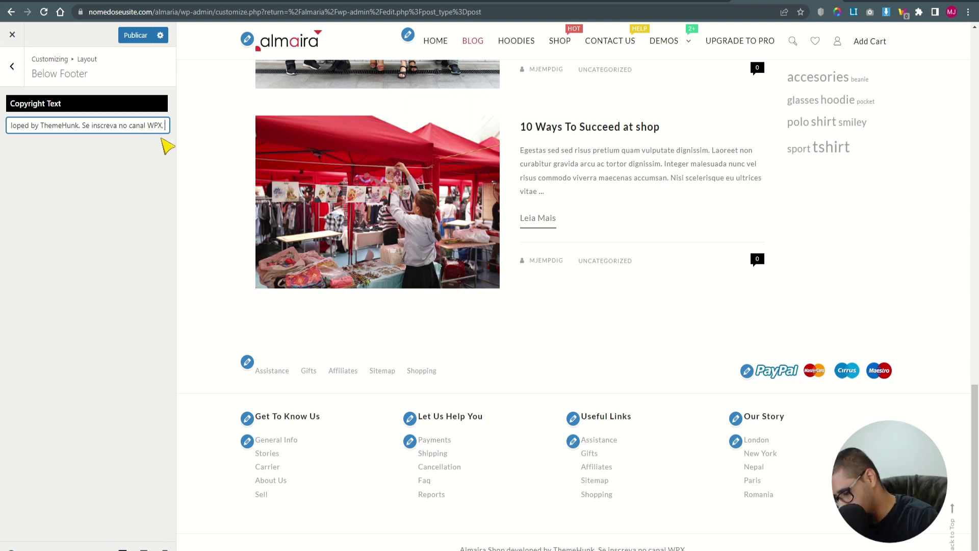
{"action": "type", "text": " OK?"}
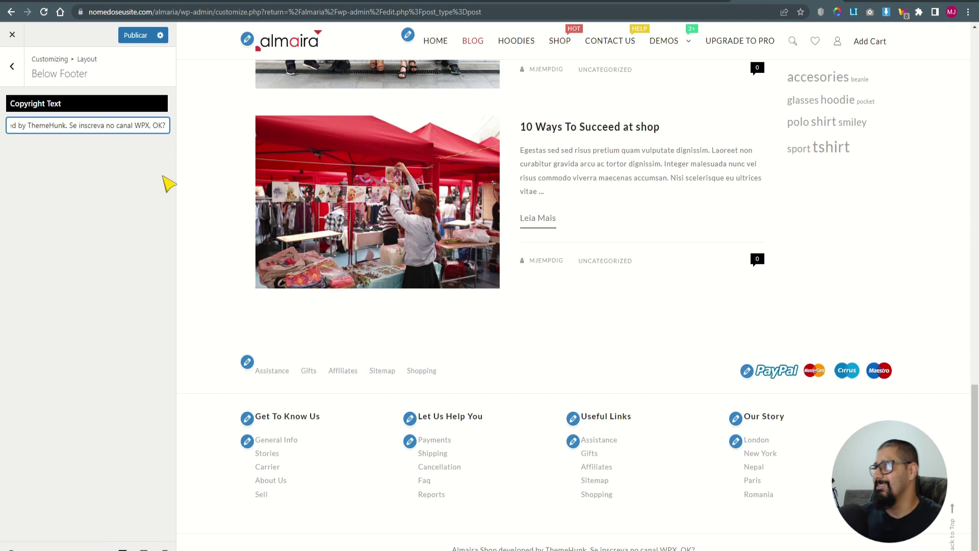
{"action": "left_click", "coordinate": [11, 70]}
{"action": "left_click", "coordinate": [135, 35]}
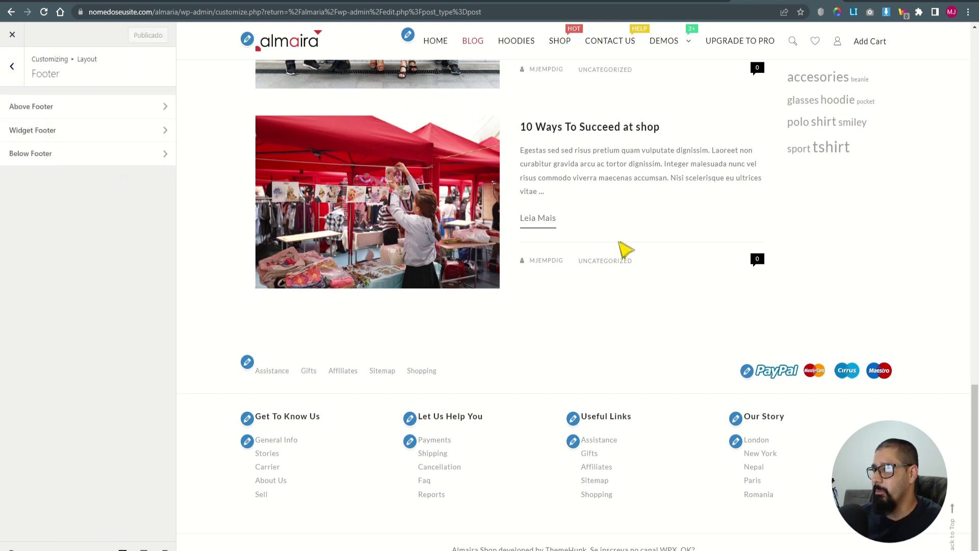
- Open the Scroll To Top settings and test the back-to-top arrow in the site preview
{"action": "left_click", "coordinate": [13, 67]}
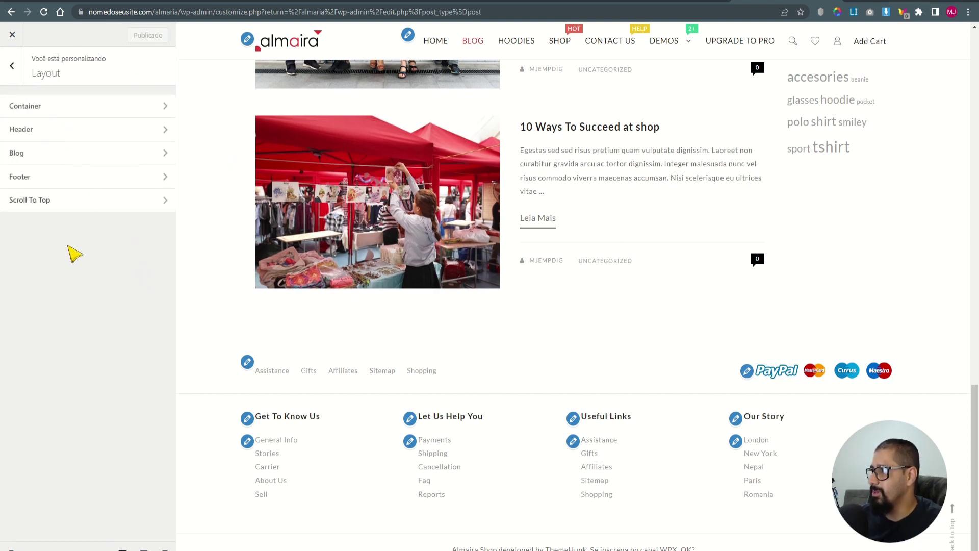
{"action": "left_click", "coordinate": [41, 206]}
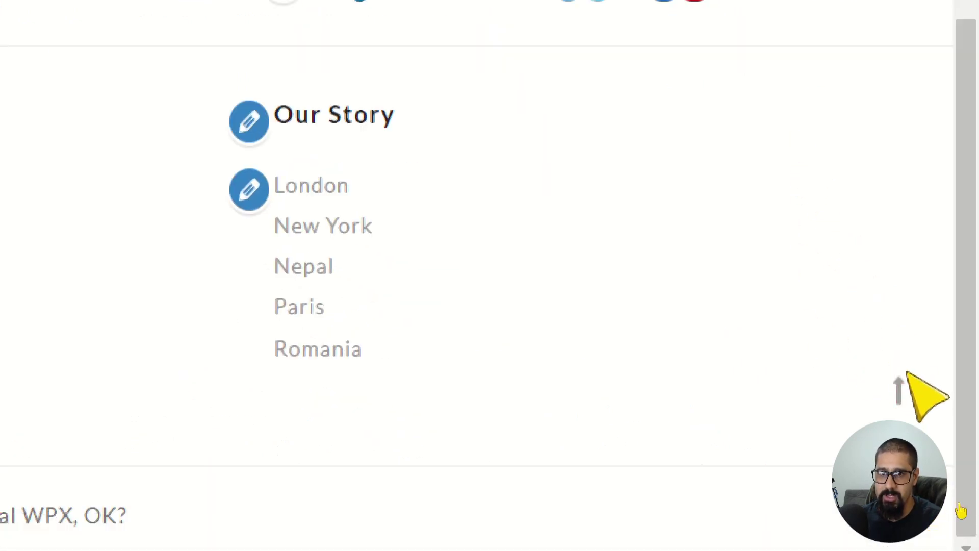
{"action": "left_click", "coordinate": [899, 391]}
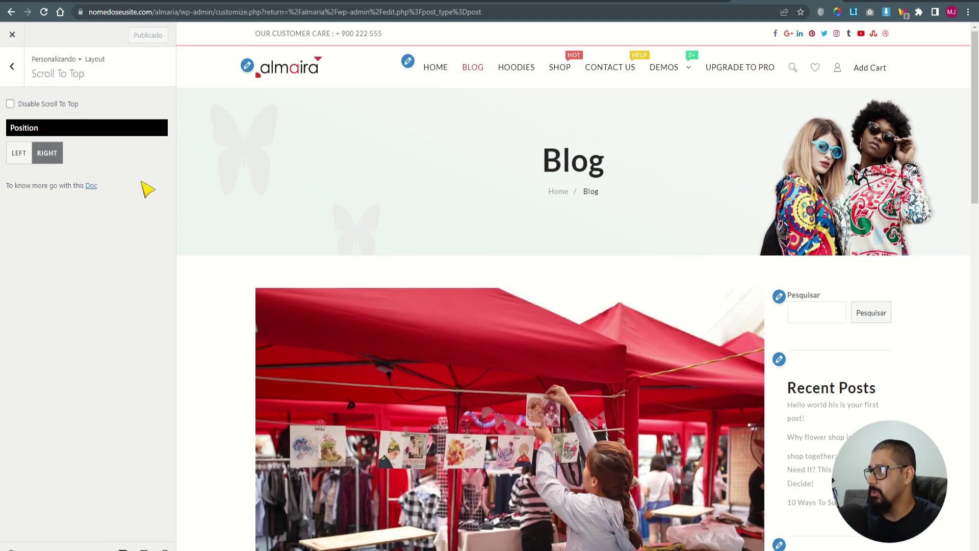
- Try the Scroll To Top position on the left, test its arrow in the preview, and restore the right position
{"action": "left_click", "coordinate": [23, 158]}
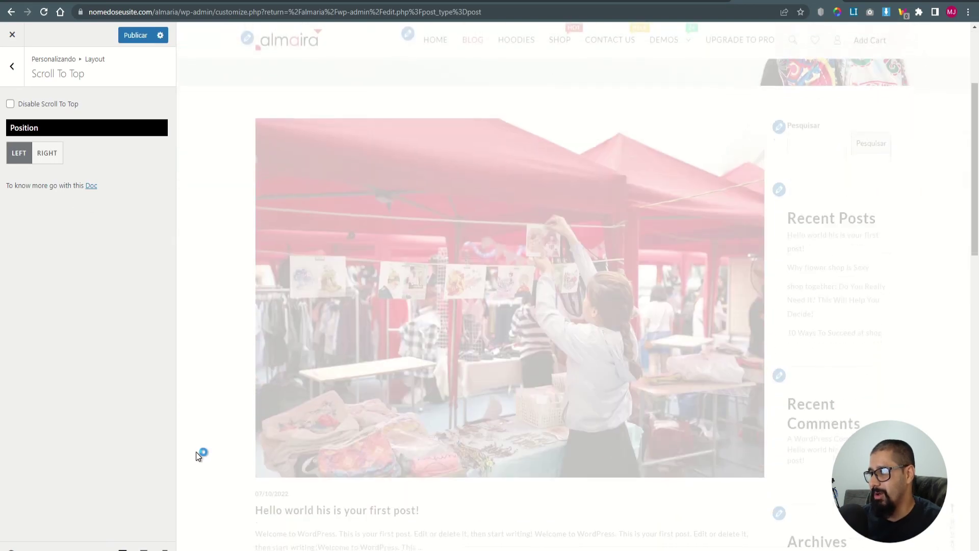
{"action": "scroll", "coordinate": [209, 464], "scroll_direction": "down", "scroll_amount": 10}
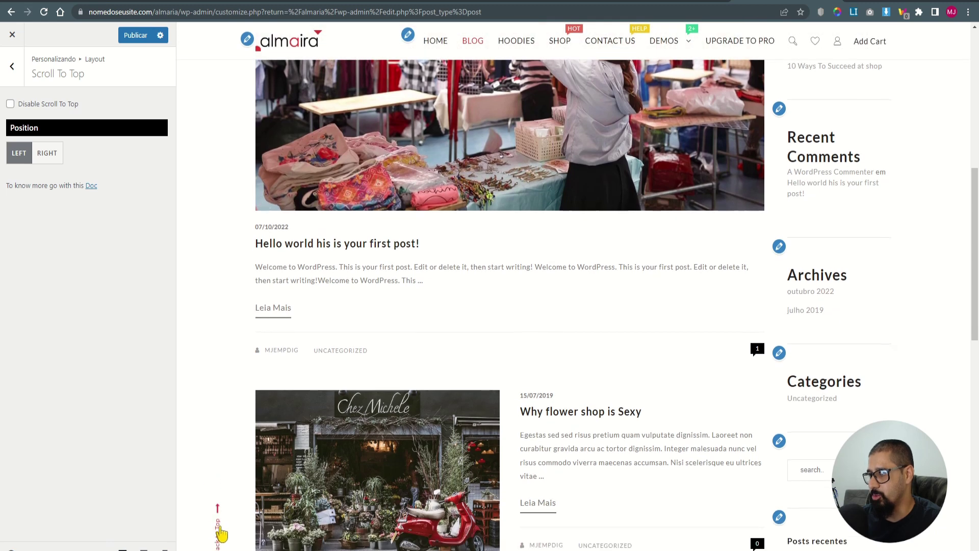
{"action": "left_click", "coordinate": [219, 524]}
{"action": "left_click", "coordinate": [51, 157]}
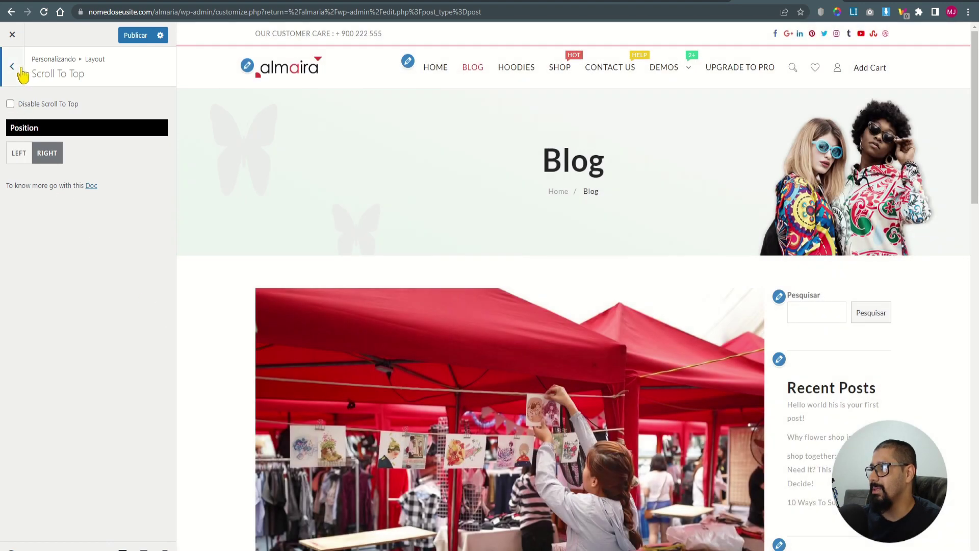
- Leave the Scroll To Top and Layout settings and return to the theme's main customization sections
{"action": "left_click", "coordinate": [13, 66]}
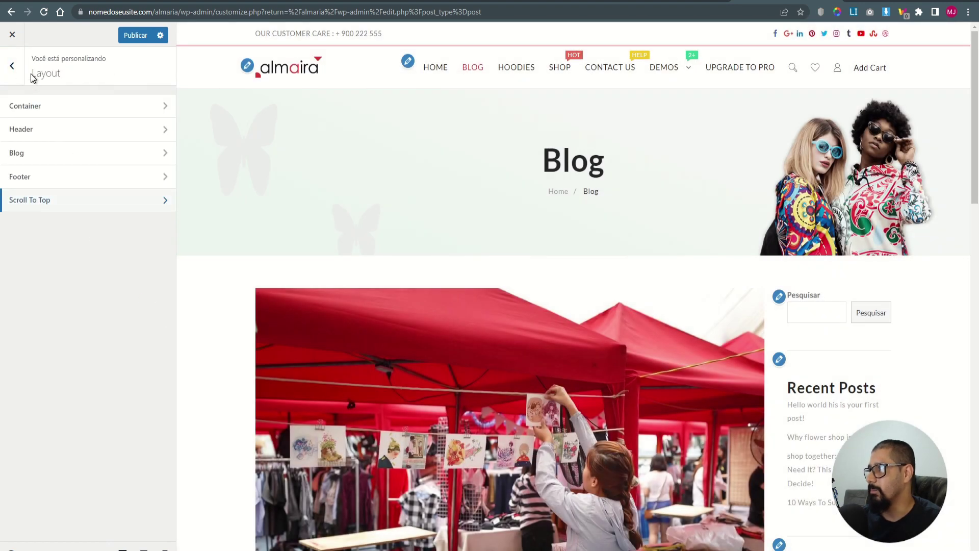
{"action": "left_click", "coordinate": [16, 65]}
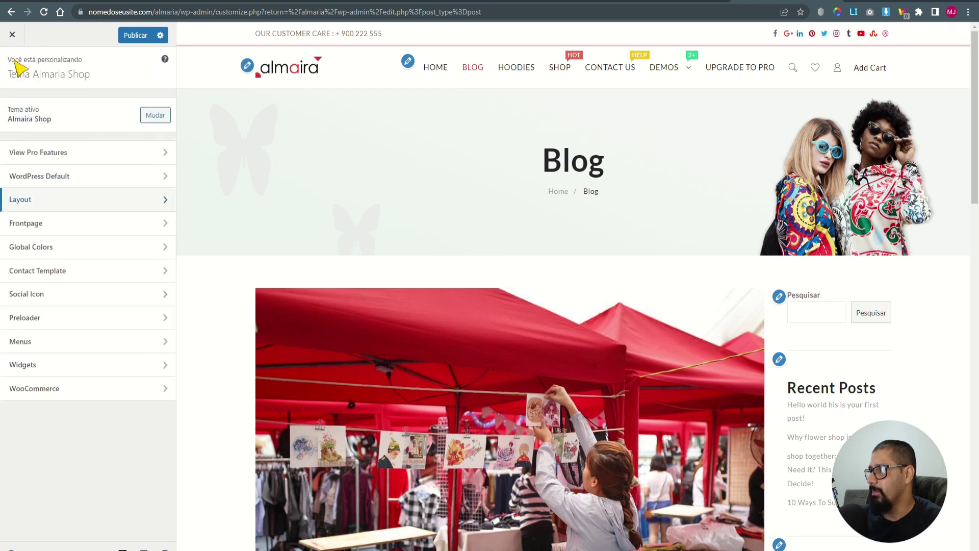
- Open the Frontpage Slider Settings with the home page in the preview, and check the slider and its recommended image size
{"action": "left_click", "coordinate": [38, 227]}
{"action": "left_click", "coordinate": [433, 75]}
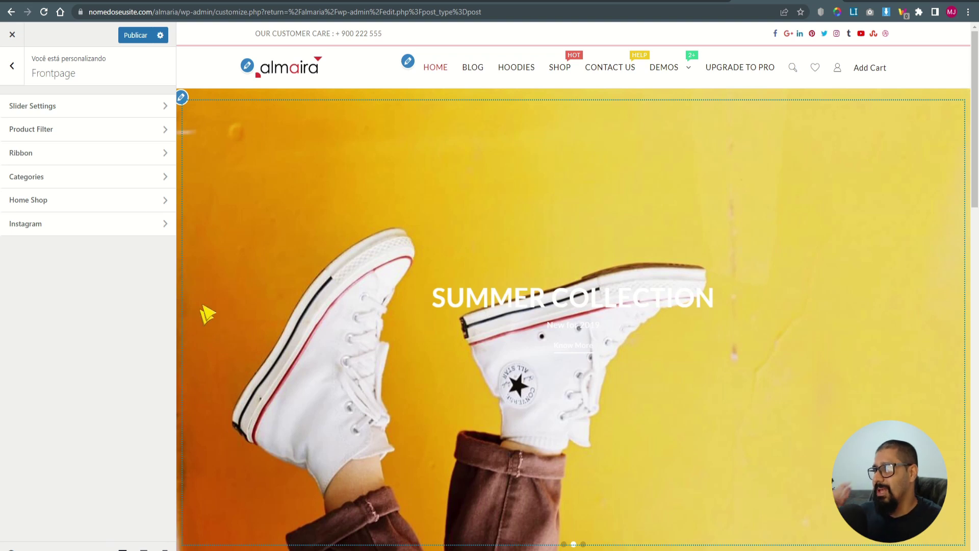
{"action": "left_click", "coordinate": [77, 110]}
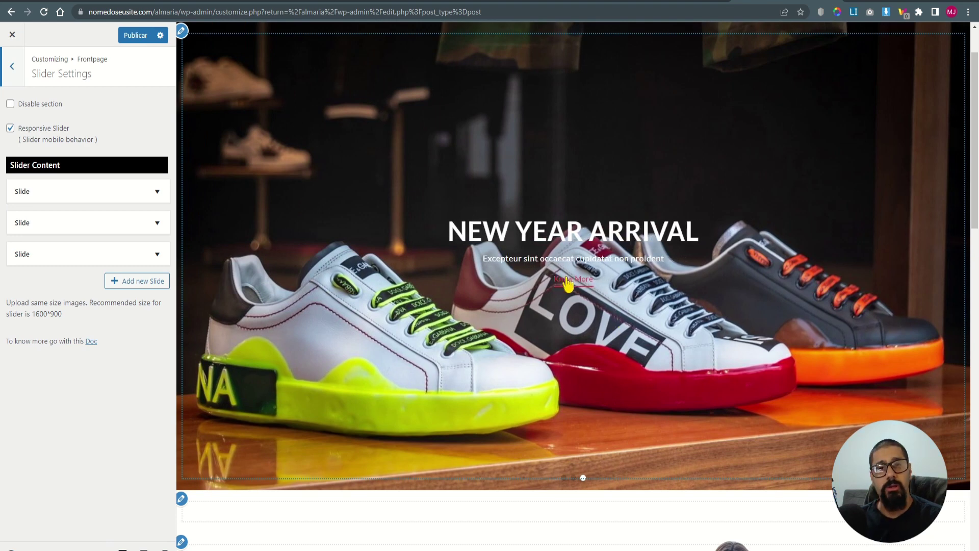
{"action": "scroll", "coordinate": [566, 283], "scroll_direction": "down", "scroll_amount": 10}
{"action": "scroll", "coordinate": [575, 291], "scroll_direction": "up", "scroll_amount": 3}
{"action": "scroll", "coordinate": [575, 291], "scroll_direction": "up", "scroll_amount": 7}
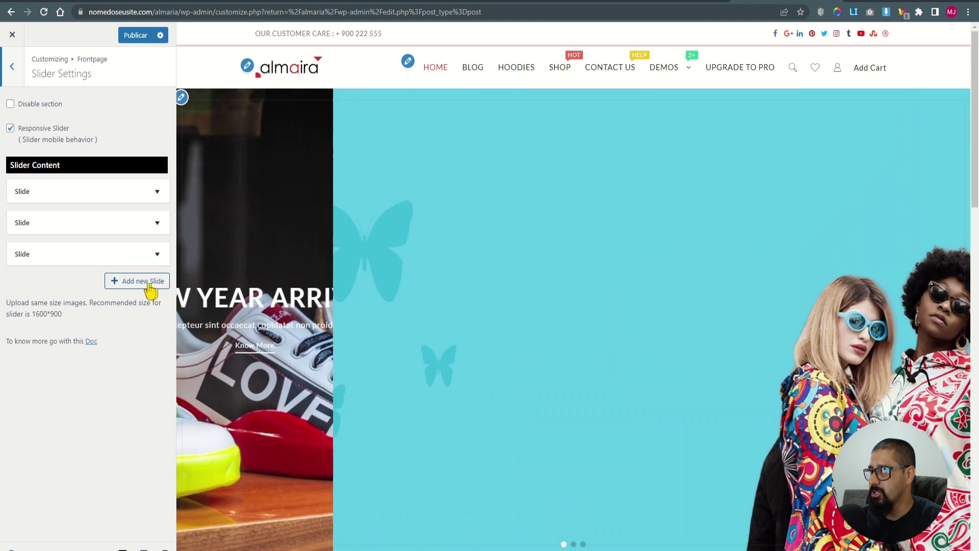
{"action": "left_click_drag", "start_coordinate": [31, 314], "coordinate": [63, 316]}
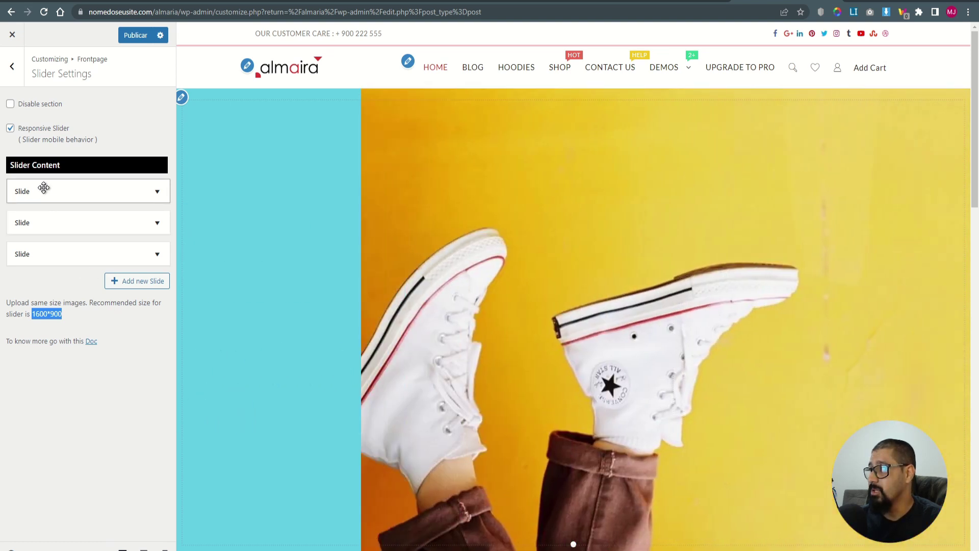
- Expand the first slide, examine its image and title fields, and show that slide in the preview
{"action": "left_click", "coordinate": [42, 190]}
{"action": "left_click_drag", "start_coordinate": [31, 242], "coordinate": [123, 244]}
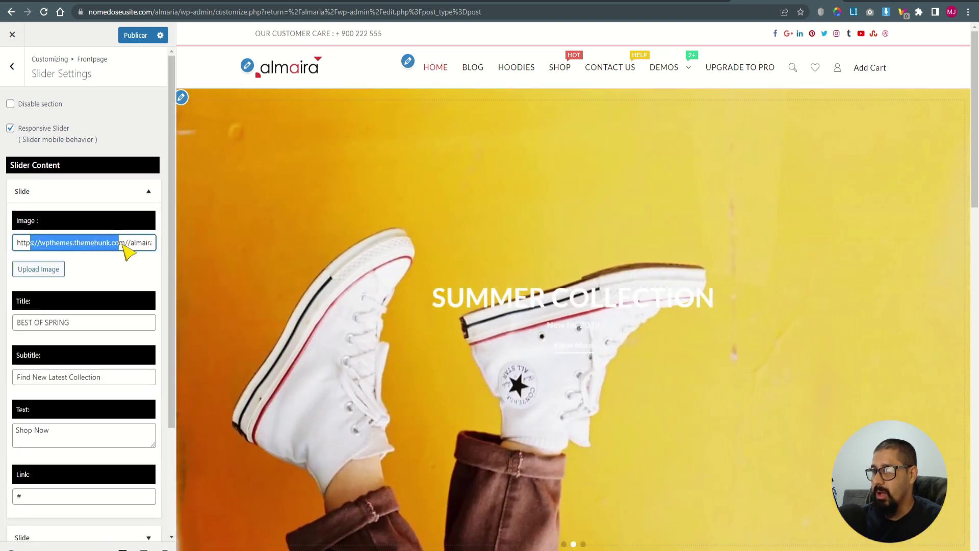
{"action": "scroll", "coordinate": [127, 255], "scroll_direction": "down", "scroll_amount": 1}
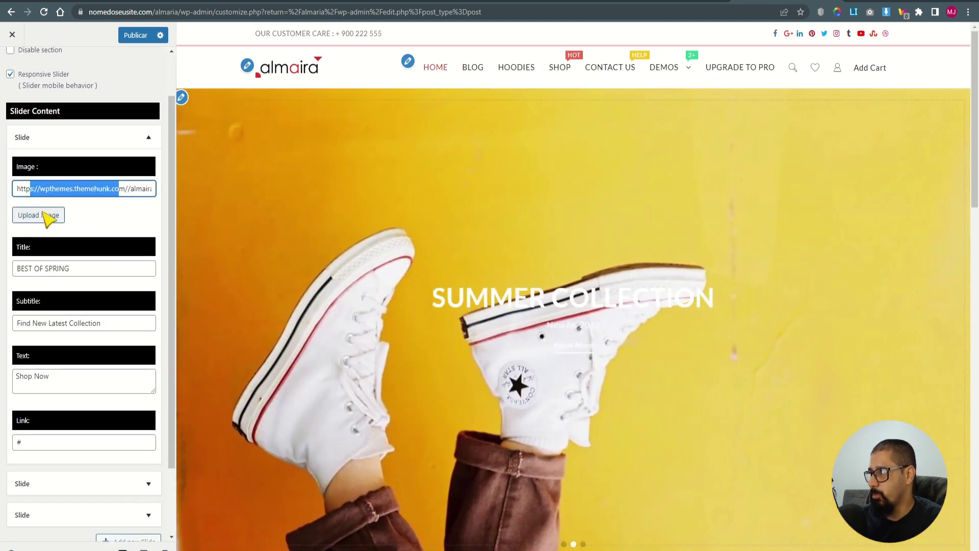
{"action": "left_click", "coordinate": [19, 270]}
{"action": "left_click_drag", "start_coordinate": [23, 270], "coordinate": [57, 270]}
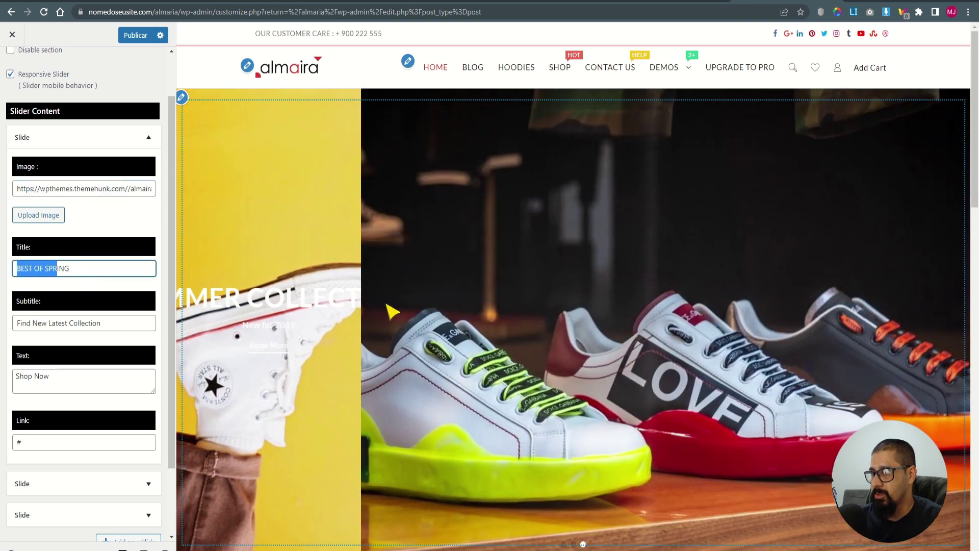
{"action": "scroll", "coordinate": [393, 313], "scroll_direction": "down", "scroll_amount": 1}
{"action": "scroll", "coordinate": [493, 339], "scroll_direction": "up", "scroll_amount": 3}
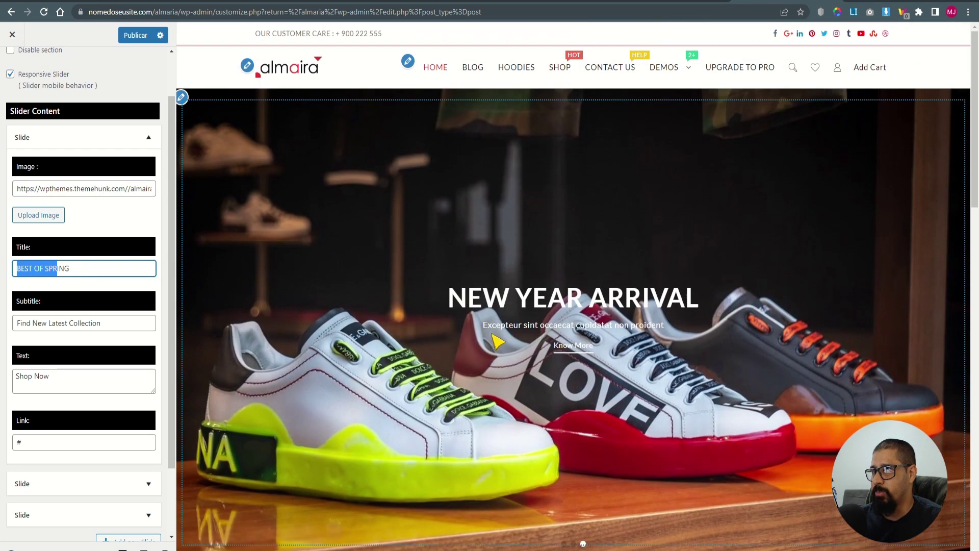
{"action": "left_click", "coordinate": [565, 544]}
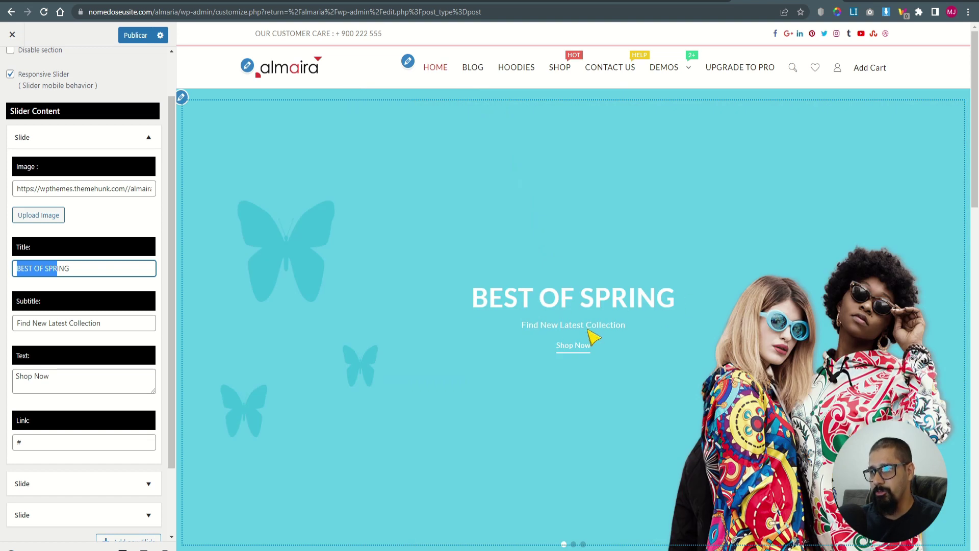
- Examine the first slide's subtitle, text and link fields against the slide in the preview
{"action": "left_click_drag", "start_coordinate": [30, 334], "coordinate": [33, 387]}
{"action": "key", "text": "ctrl+a"}
{"action": "scroll", "coordinate": [51, 331], "scroll_direction": "down", "scroll_amount": 2}
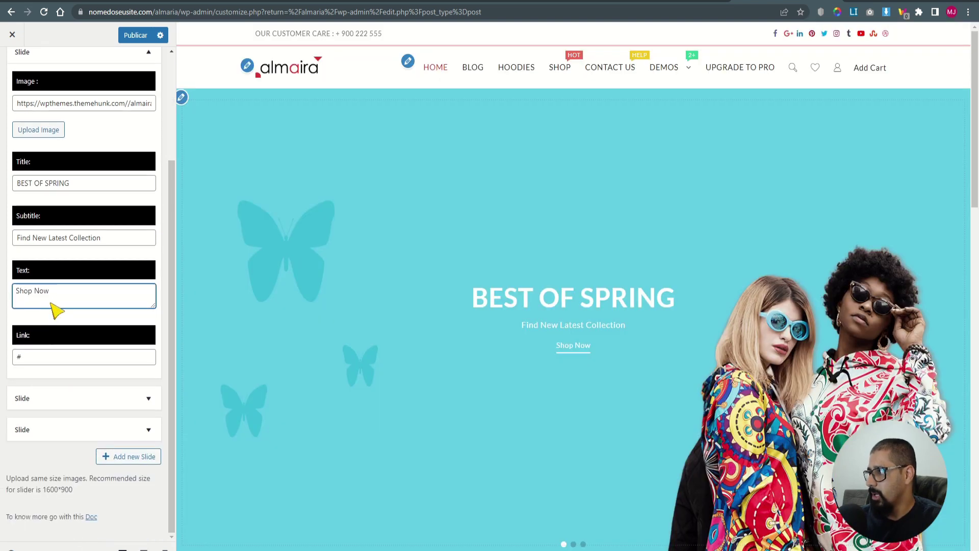
{"action": "left_click_drag", "start_coordinate": [33, 358], "coordinate": [8, 358]}
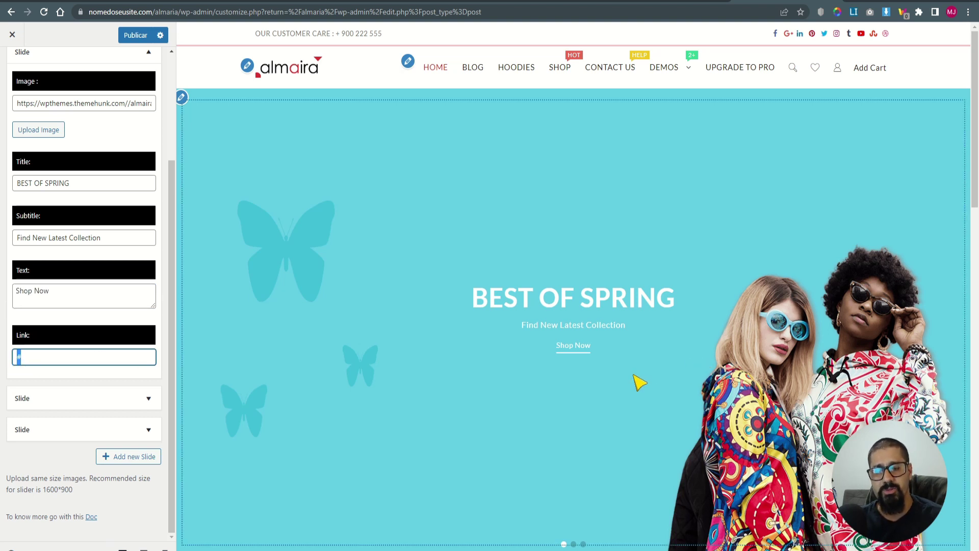
{"action": "scroll", "coordinate": [65, 400], "scroll_direction": "up", "scroll_amount": 1}
{"action": "scroll", "coordinate": [60, 357], "scroll_direction": "down", "scroll_amount": 1}
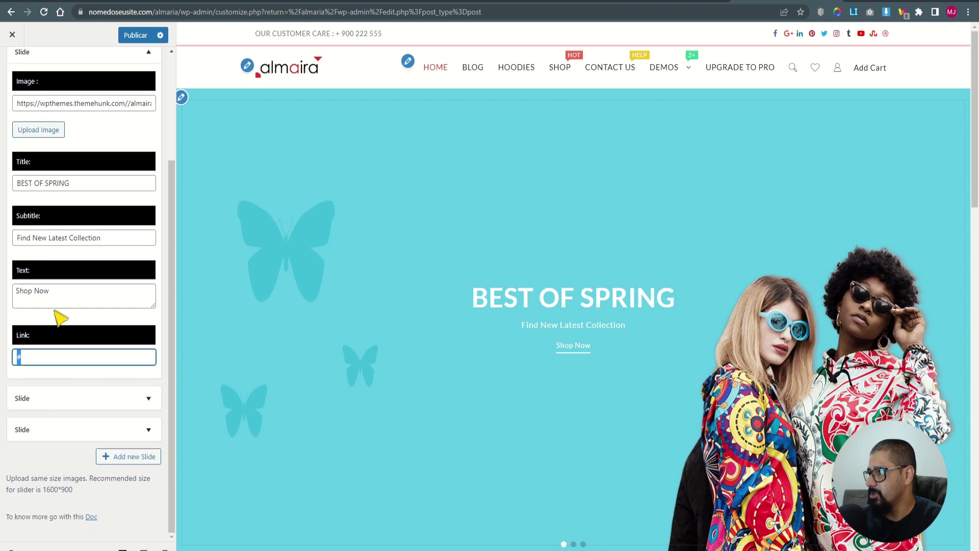
- Expand the second slide, review its fields and the option for adding slides, and return to the Frontpage sections
{"action": "left_click", "coordinate": [45, 401]}
{"action": "scroll", "coordinate": [59, 444], "scroll_direction": "down", "scroll_amount": 6}
{"action": "scroll", "coordinate": [51, 443], "scroll_direction": "up", "scroll_amount": 1}
{"action": "scroll", "coordinate": [76, 431], "scroll_direction": "down", "scroll_amount": 1}
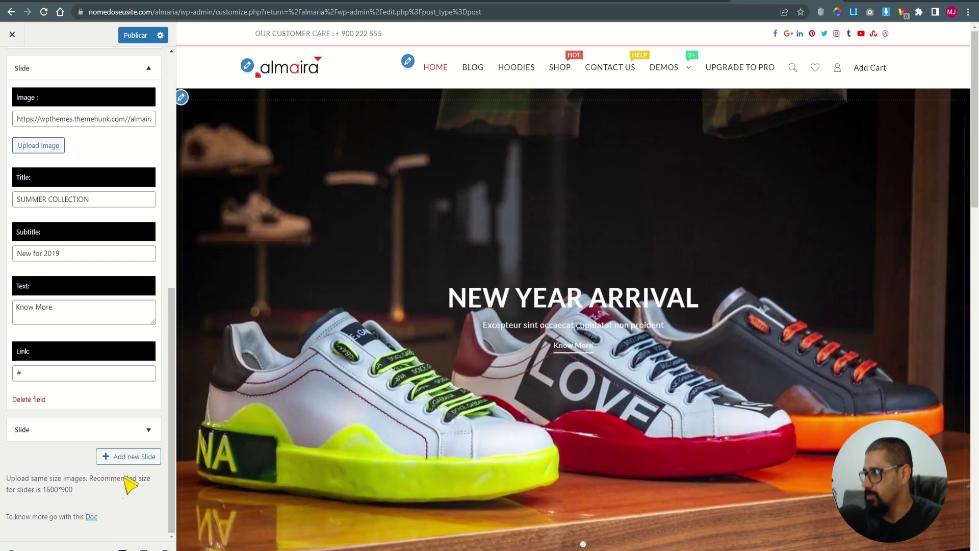
{"action": "scroll", "coordinate": [40, 175], "scroll_direction": "up", "scroll_amount": 10}
{"action": "left_click", "coordinate": [20, 74]}
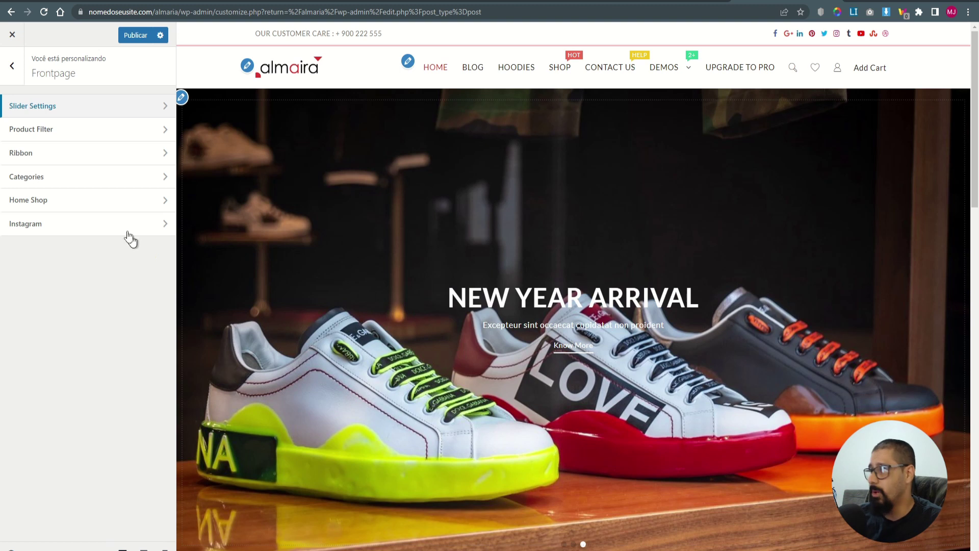
- Enable the Accessories, Decor and Tshirts categories in the frontpage Product Filter
{"action": "left_click", "coordinate": [47, 129]}
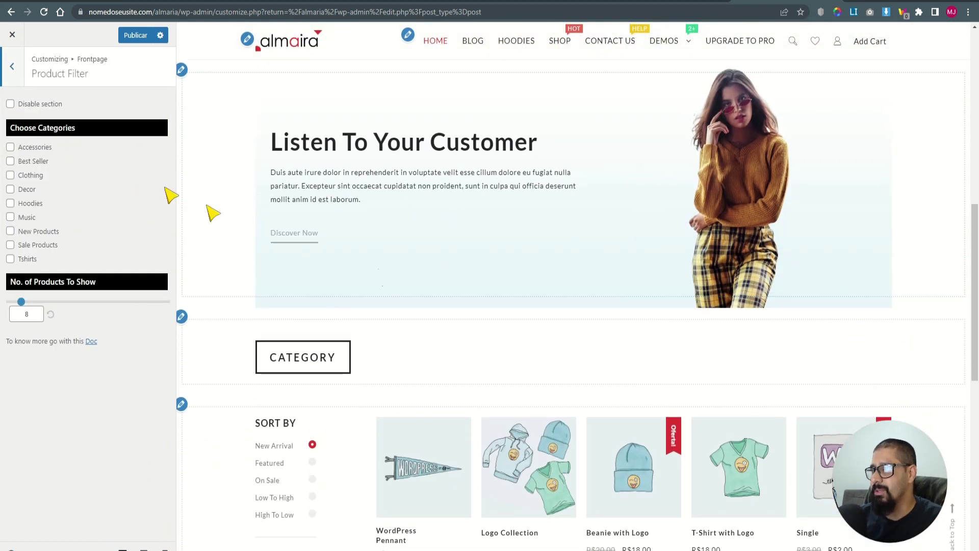
{"action": "scroll", "coordinate": [561, 318], "scroll_direction": "up", "scroll_amount": 10}
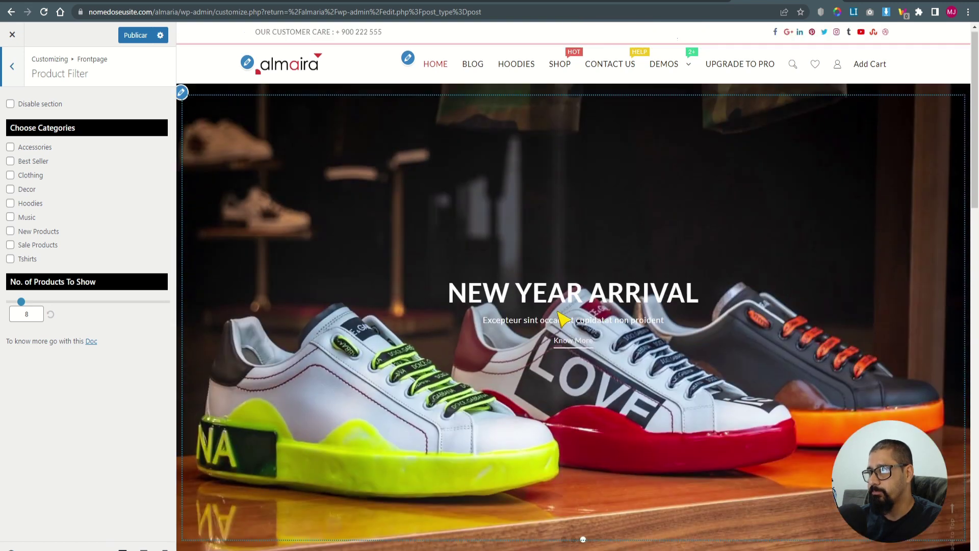
{"action": "scroll", "coordinate": [563, 317], "scroll_direction": "down", "scroll_amount": 5}
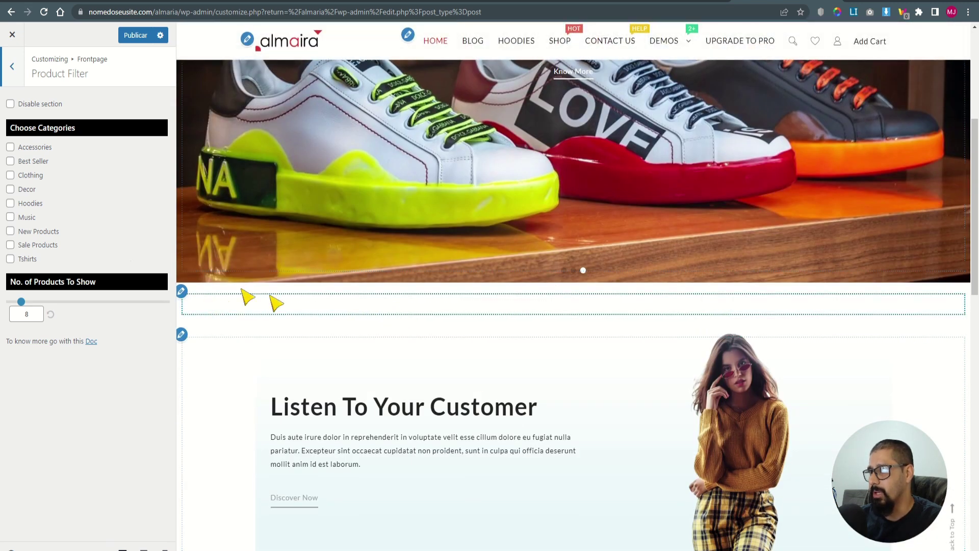
{"action": "left_click", "coordinate": [10, 147]}
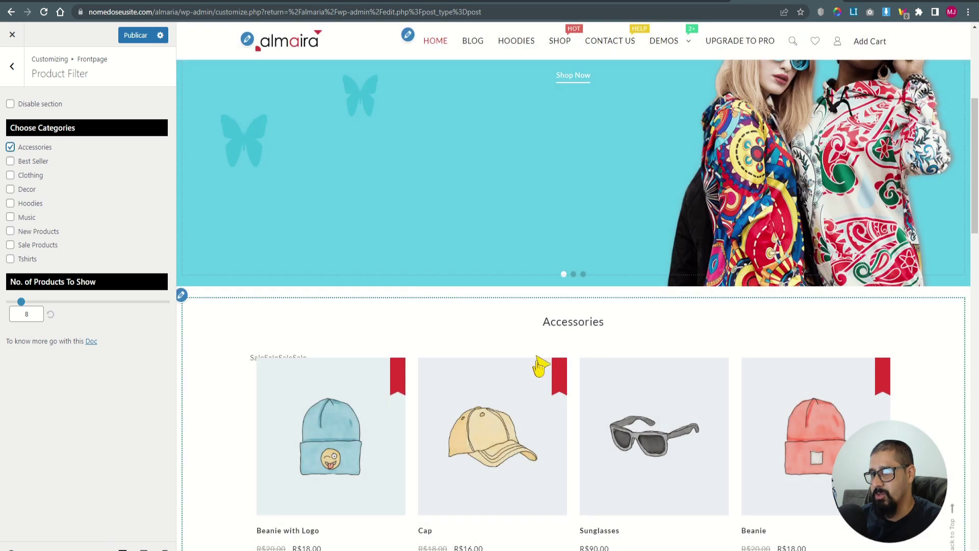
{"action": "scroll", "coordinate": [658, 443], "scroll_direction": "down", "scroll_amount": 3}
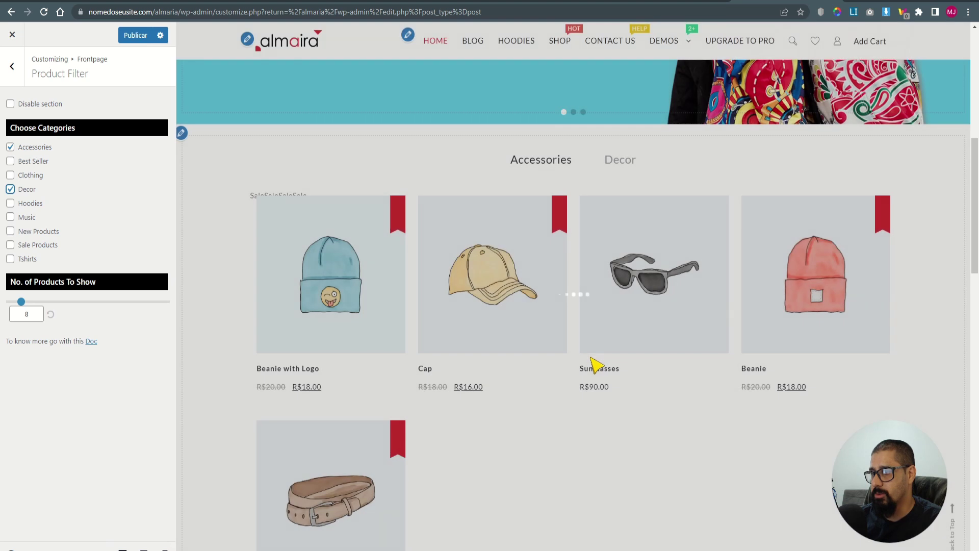
{"action": "scroll", "coordinate": [607, 368], "scroll_direction": "down", "scroll_amount": 4}
{"action": "scroll", "coordinate": [597, 365], "scroll_direction": "up", "scroll_amount": 4}
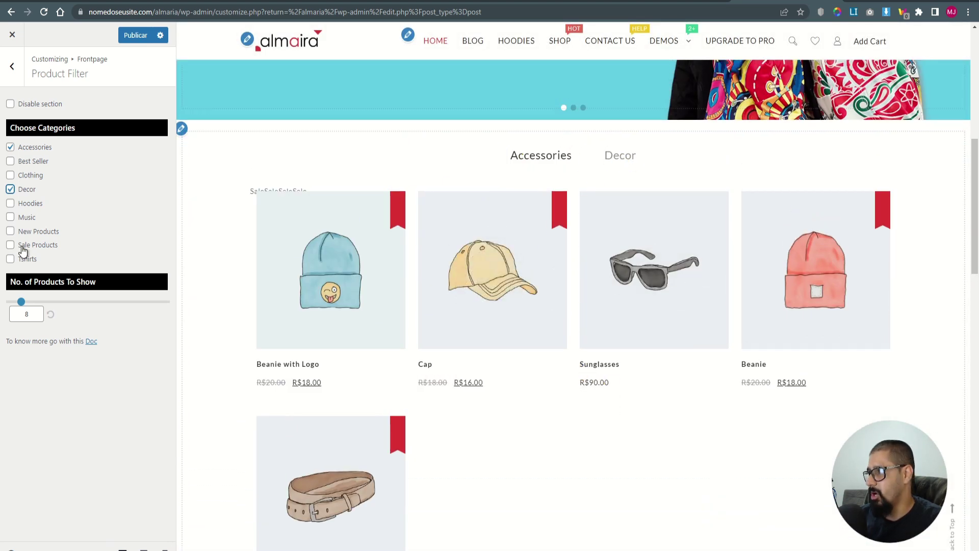
{"action": "left_click", "coordinate": [11, 259]}
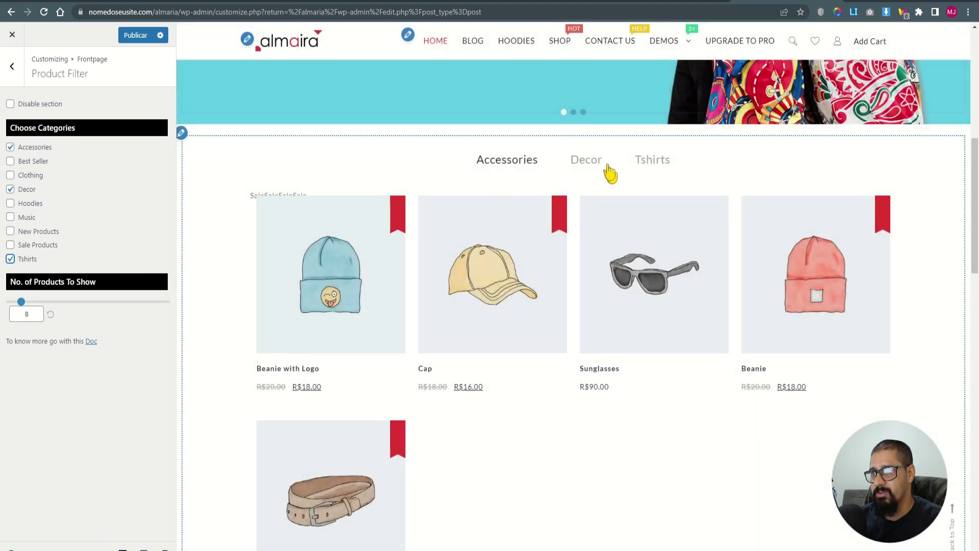
- Test switching between the Accessories, Decor and Tshirts product filters in the site preview
{"action": "left_click", "coordinate": [589, 161]}
{"action": "left_click", "coordinate": [654, 164]}
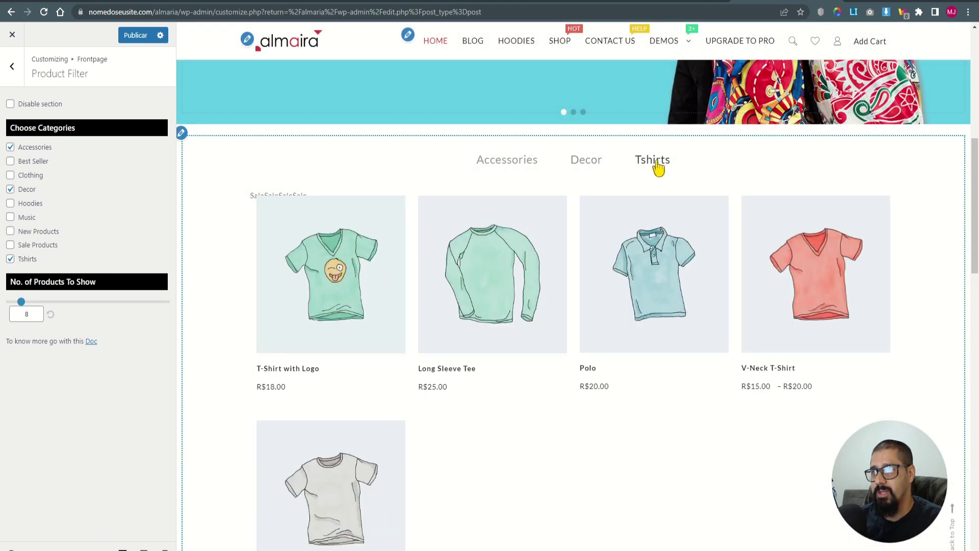
{"action": "left_click", "coordinate": [510, 164]}
{"action": "left_click", "coordinate": [583, 160]}
{"action": "left_click", "coordinate": [507, 160]}
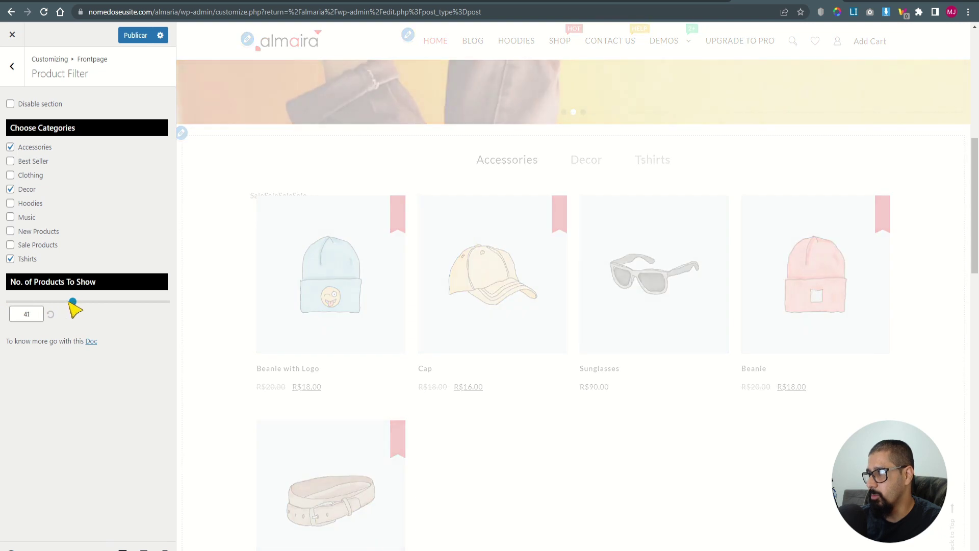
- Set the number of products to show in the Product Filter to 4
{"action": "left_click_drag", "start_coordinate": [74, 301], "coordinate": [16, 305]}
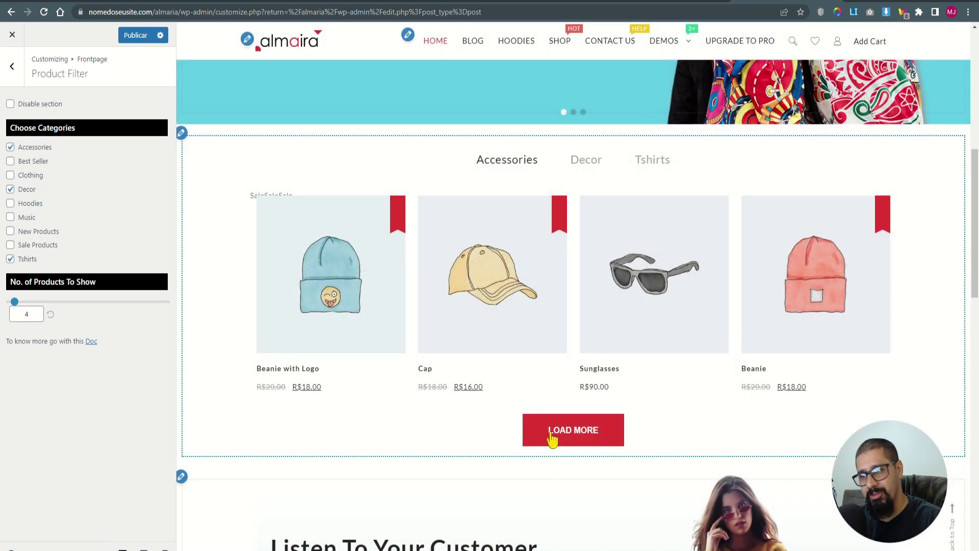
{"action": "scroll", "coordinate": [554, 438], "scroll_direction": "down", "scroll_amount": 1}
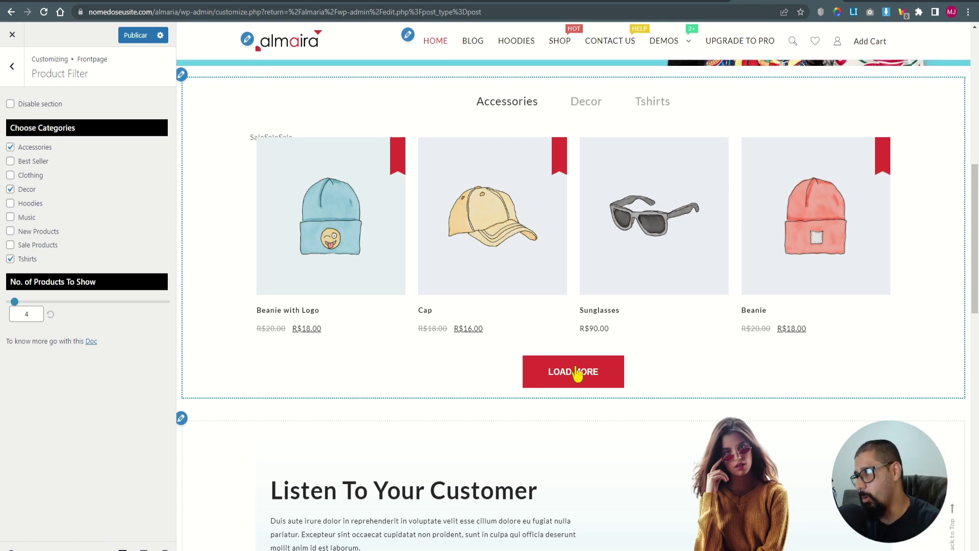
- Open the frontpage Ribbon settings and bring the "Listen To Your Customer" banner into view in the preview
{"action": "left_click", "coordinate": [12, 66]}
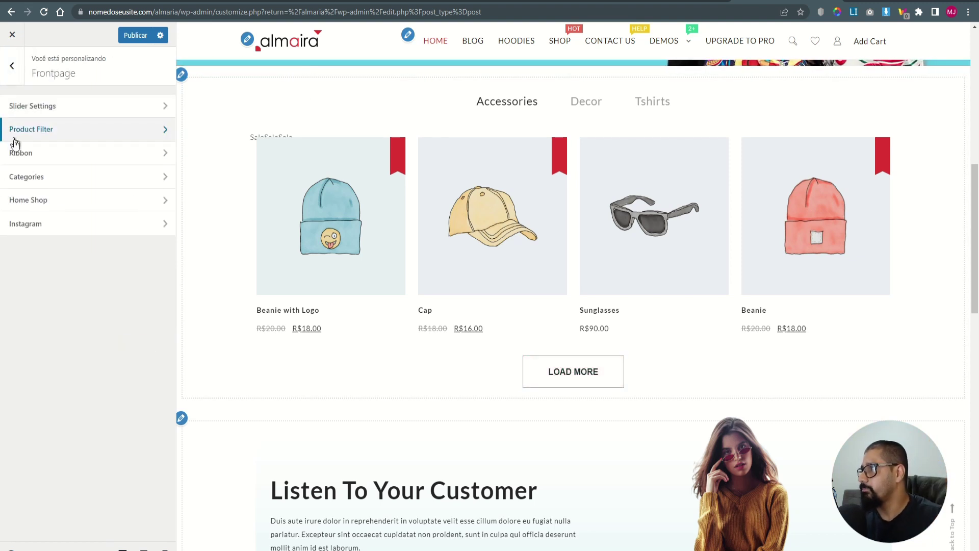
{"action": "left_click", "coordinate": [34, 160]}
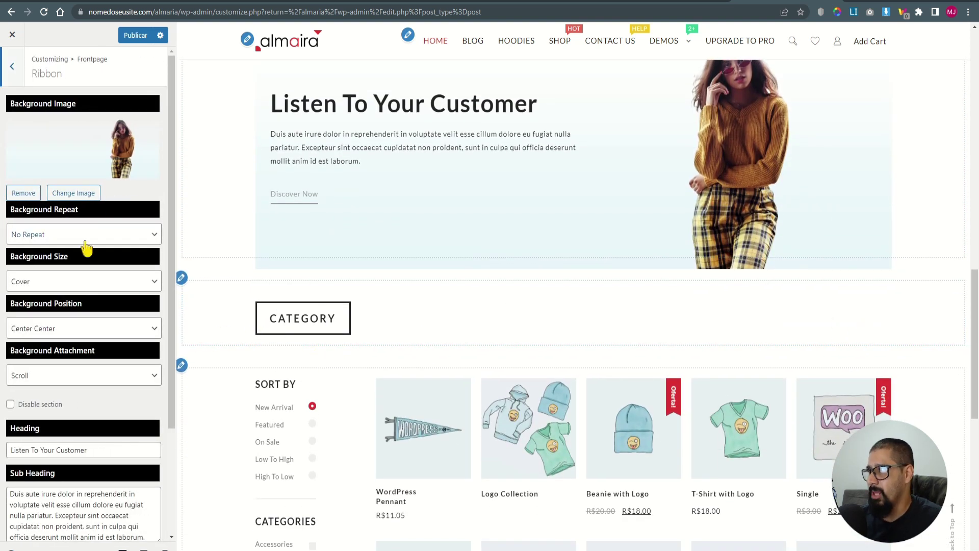
{"action": "scroll", "coordinate": [316, 199], "scroll_direction": "up", "scroll_amount": 2}
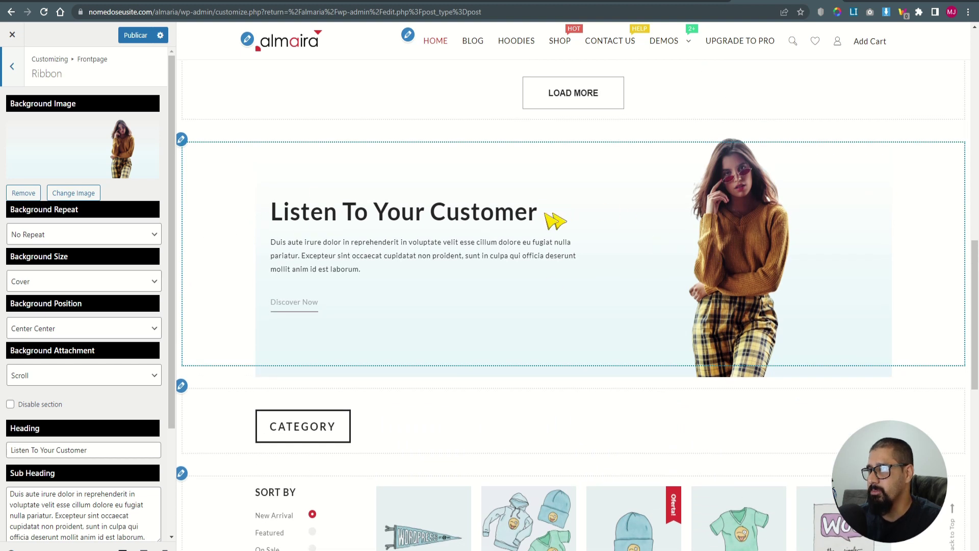
- Try Tile Vertically as the ribbon's Background Repeat, and restore No Repeat
{"action": "left_click", "coordinate": [44, 239]}
{"action": "left_click", "coordinate": [29, 235]}
{"action": "left_click", "coordinate": [28, 236]}
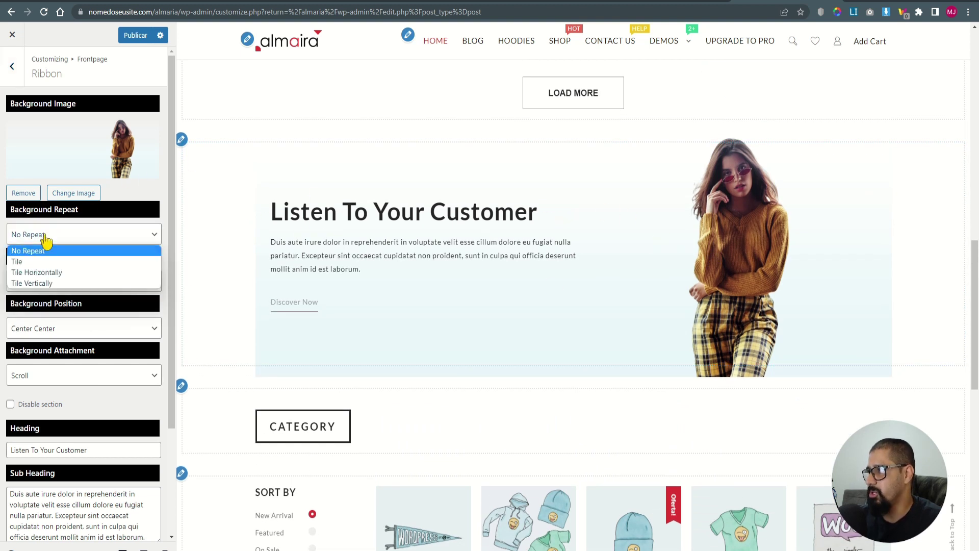
{"action": "left_click", "coordinate": [50, 283]}
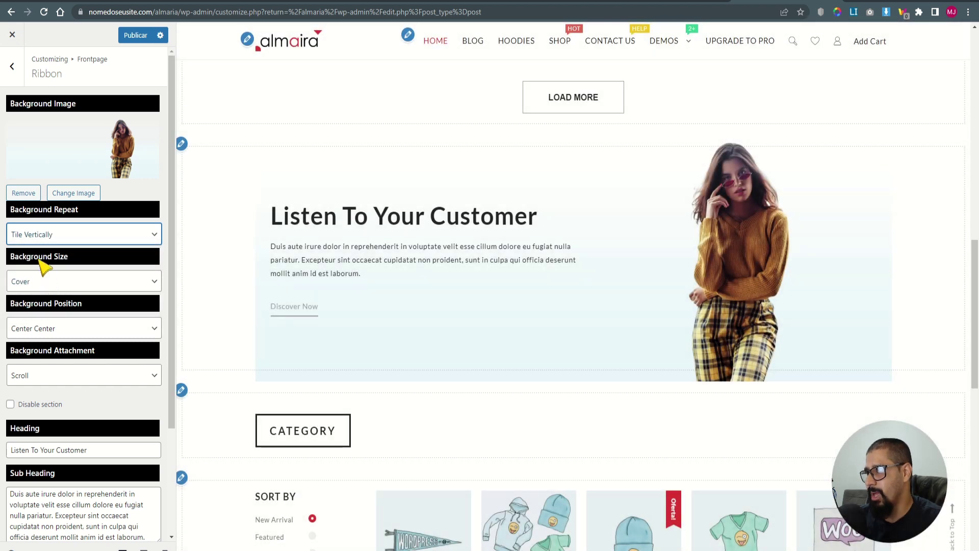
{"action": "left_click", "coordinate": [38, 238]}
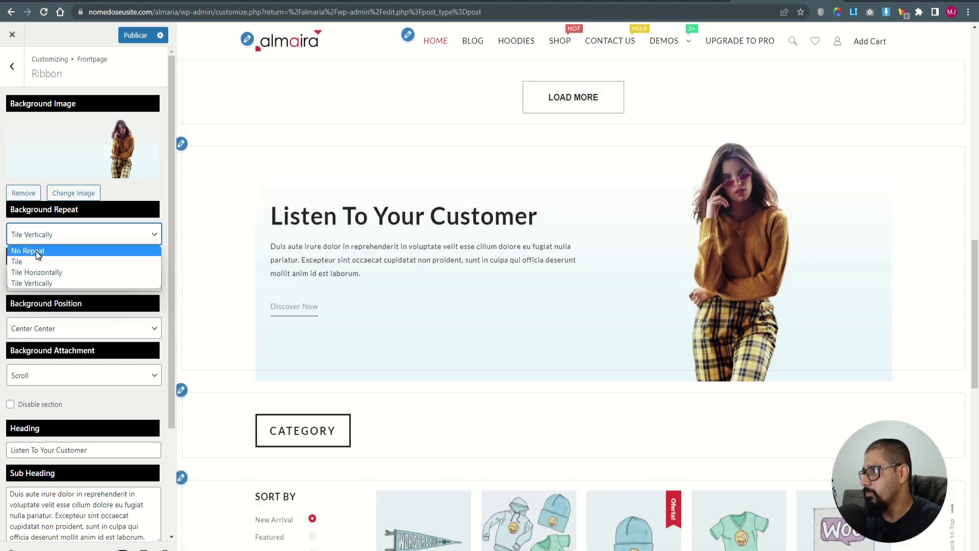
{"action": "left_click", "coordinate": [37, 253]}
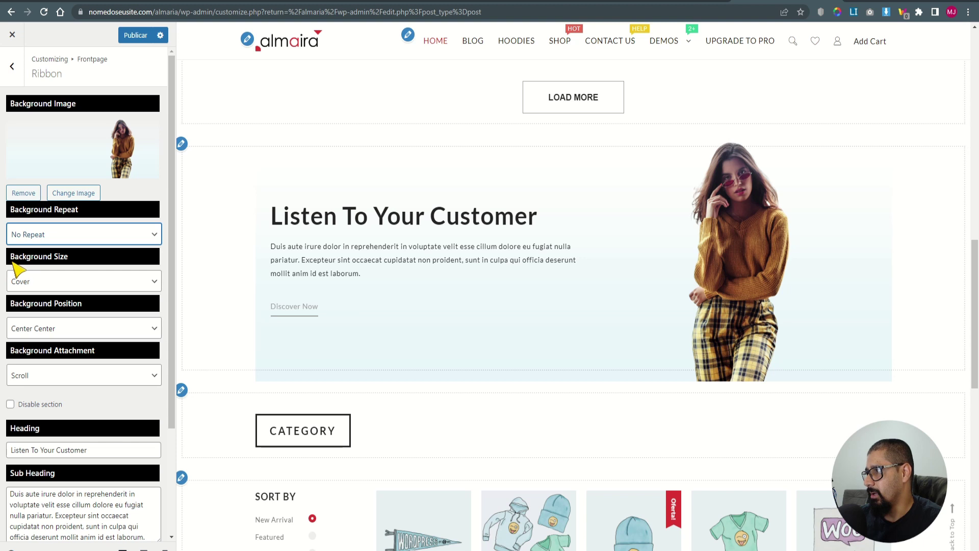
- Try Default as the ribbon's Background Size, restore Cover, and check the banner in the preview
{"action": "left_click", "coordinate": [48, 284]}
{"action": "left_click", "coordinate": [48, 298]}
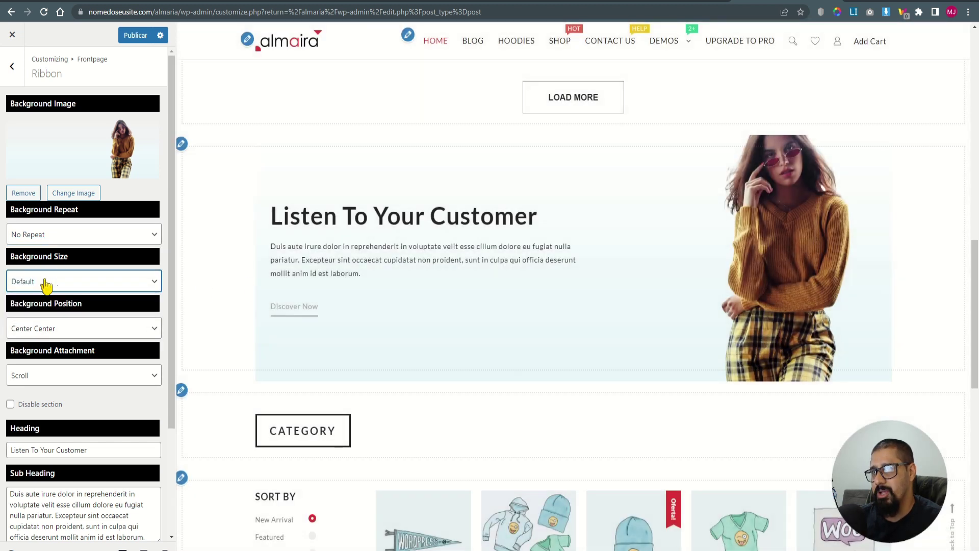
{"action": "left_click", "coordinate": [30, 291]}
{"action": "left_click", "coordinate": [23, 308]}
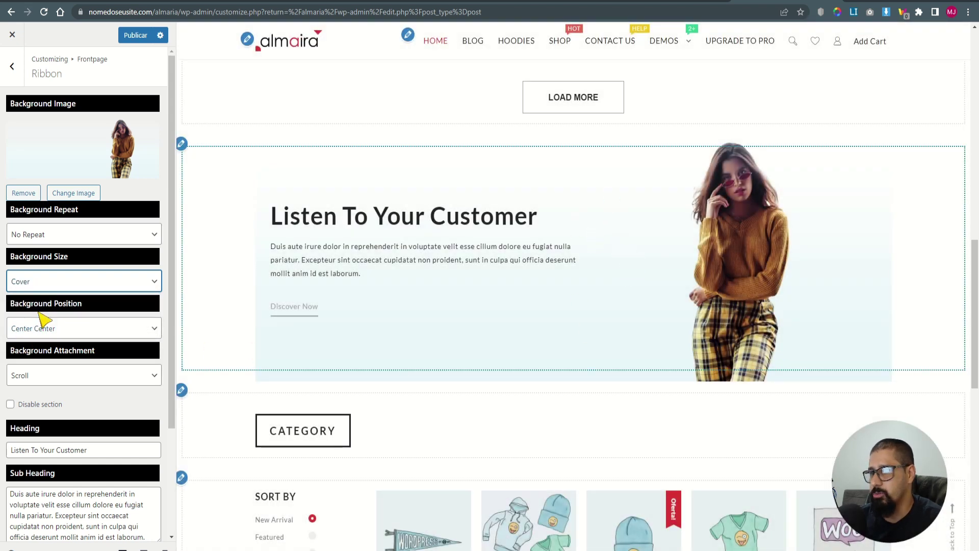
{"action": "scroll", "coordinate": [534, 280], "scroll_direction": "down", "scroll_amount": 3}
{"action": "scroll", "coordinate": [490, 274], "scroll_direction": "up", "scroll_amount": 3}
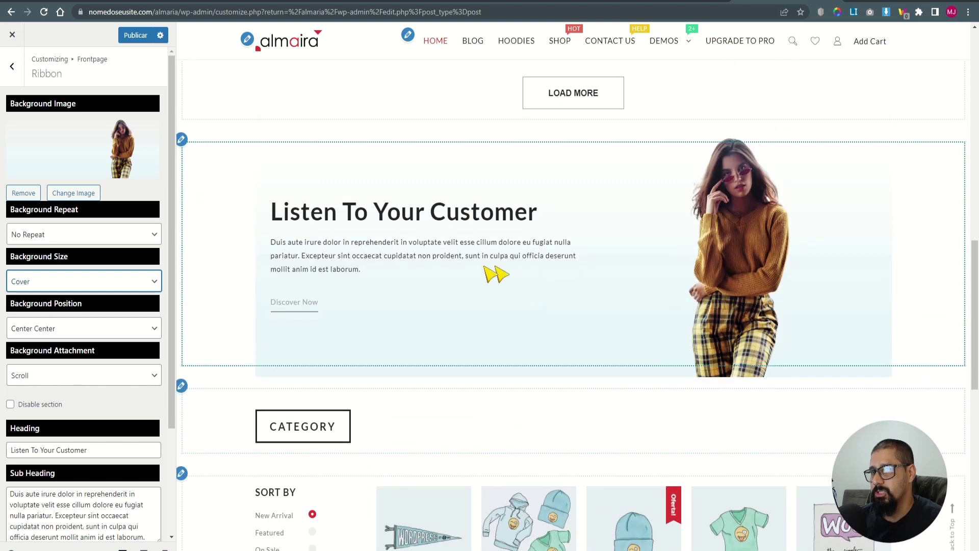
- Try Fixed as the ribbon's Background Attachment, check the banner in the preview, and restore Scroll
{"action": "left_click", "coordinate": [38, 375]}
{"action": "left_click", "coordinate": [20, 389]}
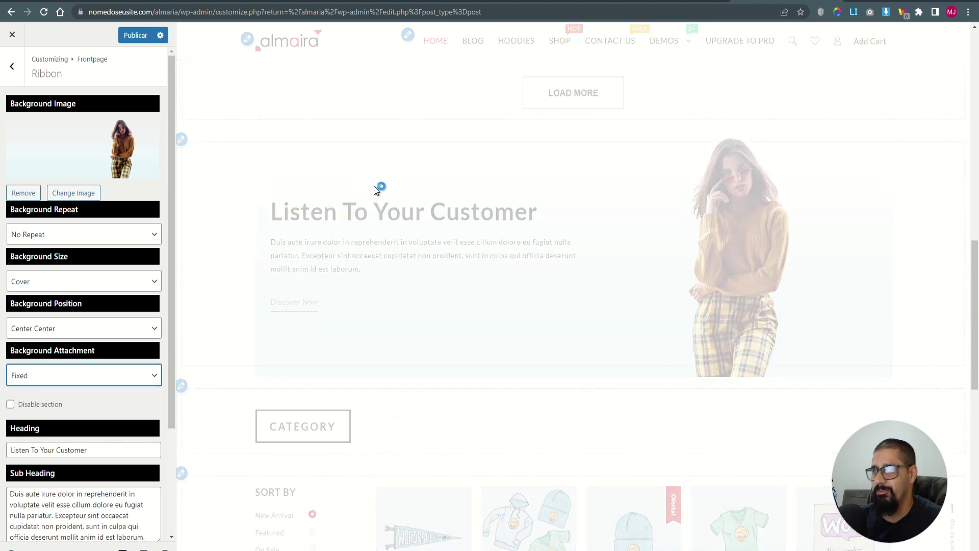
{"action": "scroll", "coordinate": [387, 192], "scroll_direction": "down", "scroll_amount": 4}
{"action": "scroll", "coordinate": [383, 192], "scroll_direction": "up", "scroll_amount": 4}
{"action": "scroll", "coordinate": [382, 192], "scroll_direction": "down", "scroll_amount": 2}
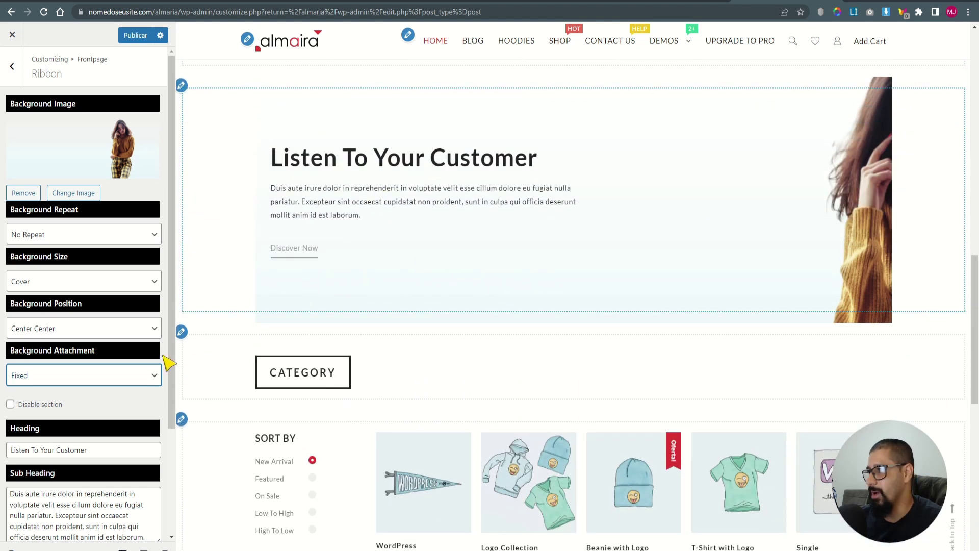
{"action": "left_click", "coordinate": [50, 378]}
{"action": "left_click", "coordinate": [45, 399]}
- Examine the ribbon's Heading, Sub Heading, Button Text and Button Link fields
{"action": "scroll", "coordinate": [69, 392], "scroll_direction": "down", "scroll_amount": 1}
{"action": "scroll", "coordinate": [66, 393], "scroll_direction": "down", "scroll_amount": 1}
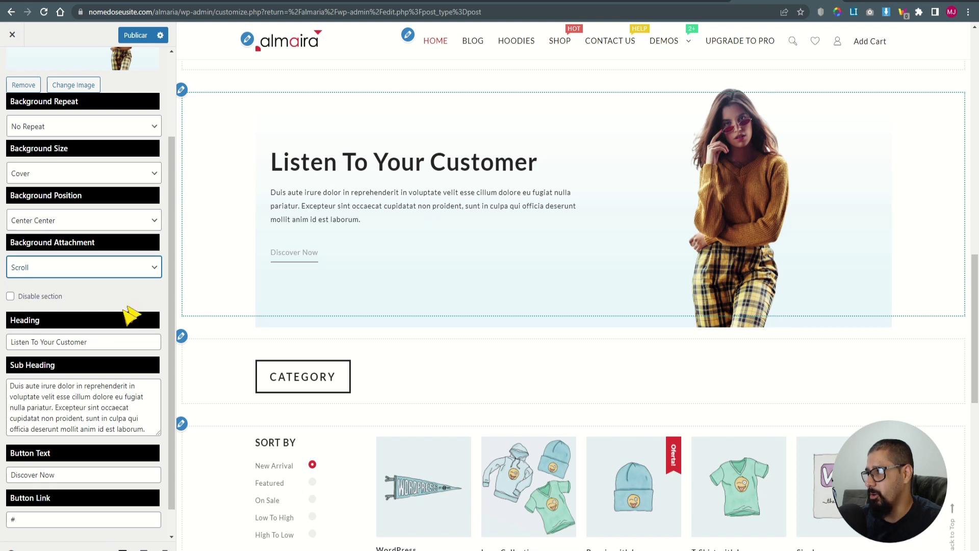
{"action": "left_click_drag", "start_coordinate": [22, 341], "coordinate": [350, 135]}
{"action": "left_click_drag", "start_coordinate": [22, 386], "coordinate": [46, 443]}
{"action": "scroll", "coordinate": [350, 236], "scroll_direction": "down", "scroll_amount": 2}
{"action": "scroll", "coordinate": [41, 452], "scroll_direction": "down", "scroll_amount": 1}
{"action": "triple_click", "coordinate": [48, 444]}
{"action": "left_click", "coordinate": [20, 493]}
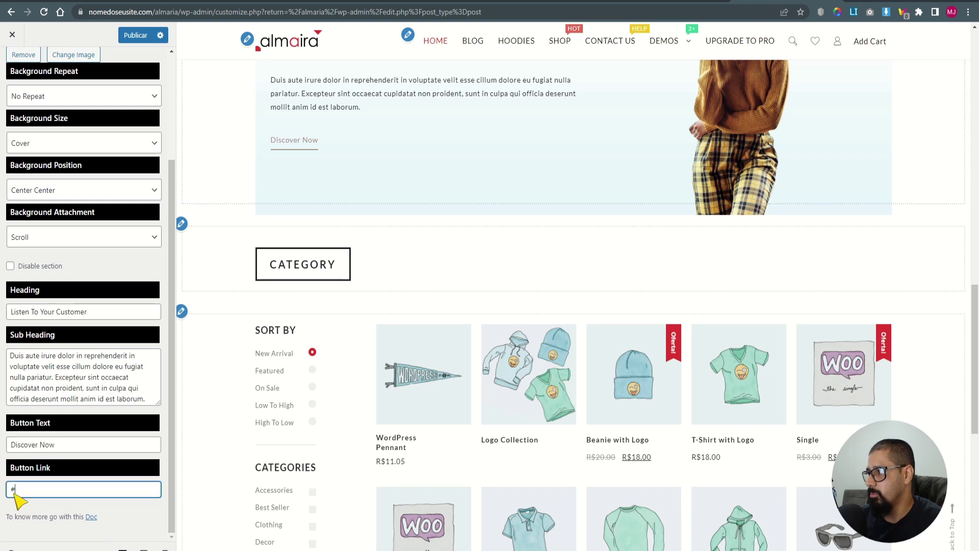
{"action": "scroll", "coordinate": [65, 416], "scroll_direction": "up", "scroll_amount": 3}
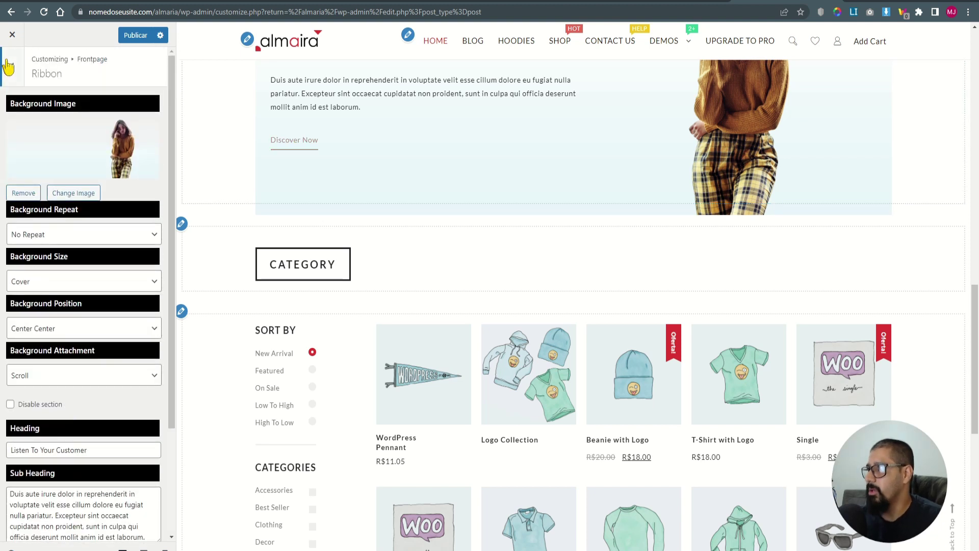
- In the frontpage Categories section, show every category from Accessories through Sale Products, leaving out Tshirts, and advance the category carousel in the preview
{"action": "left_click", "coordinate": [13, 67]}
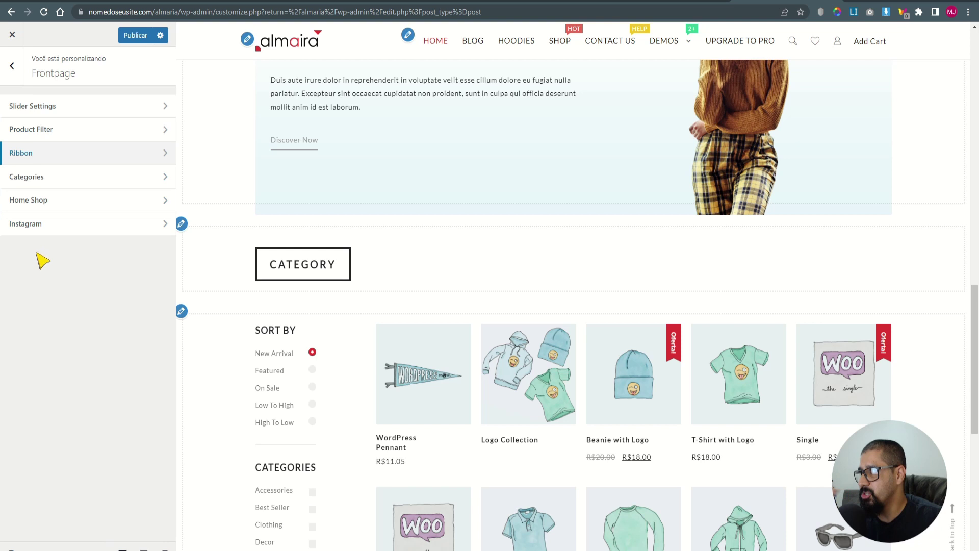
{"action": "left_click", "coordinate": [30, 176]}
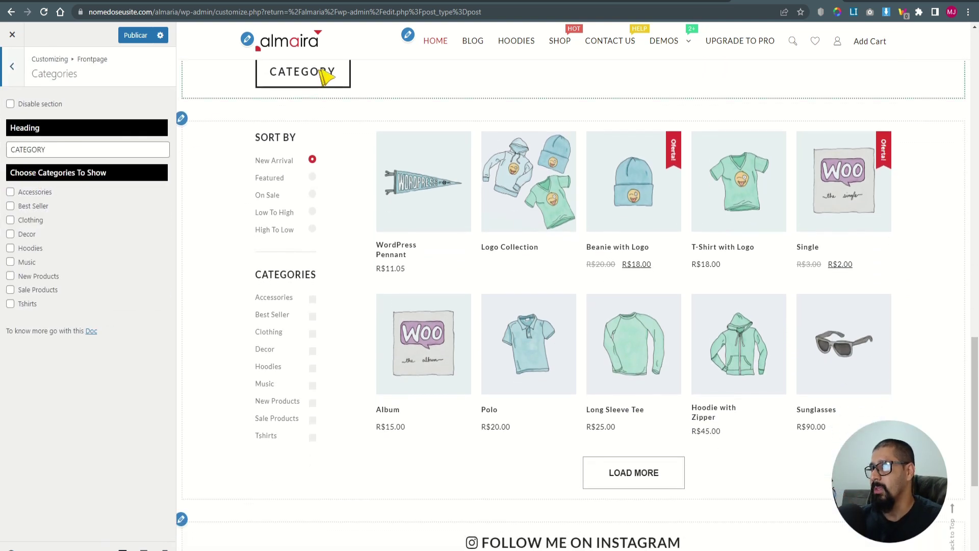
{"action": "scroll", "coordinate": [355, 253], "scroll_direction": "up", "scroll_amount": 3}
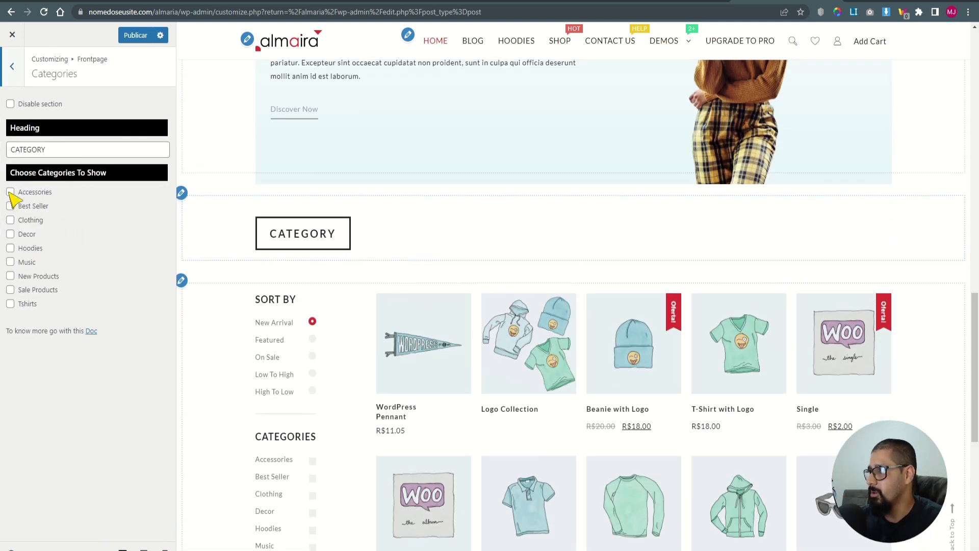
{"action": "left_click", "coordinate": [10, 206]}
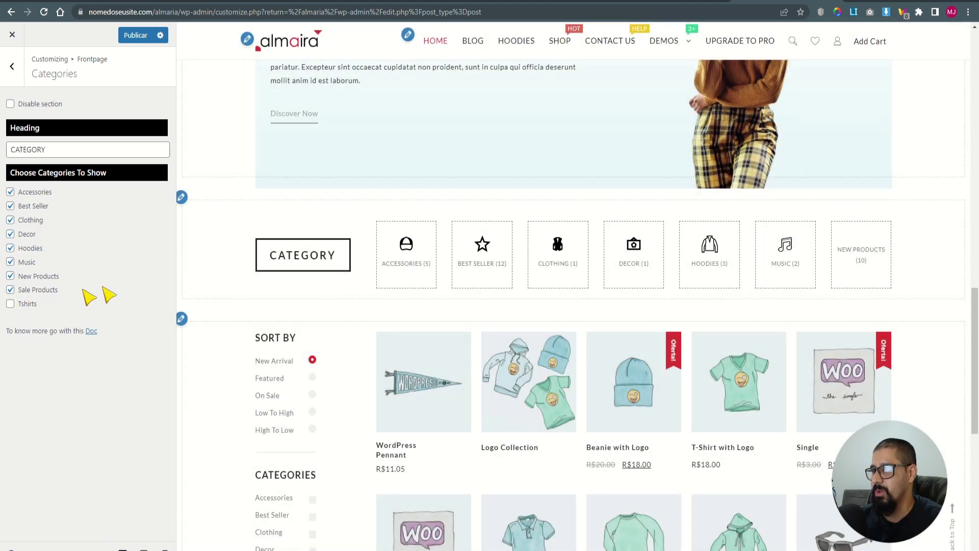
{"action": "mouse_move", "coordinate": [389, 263]}
{"action": "left_click", "coordinate": [886, 255]}
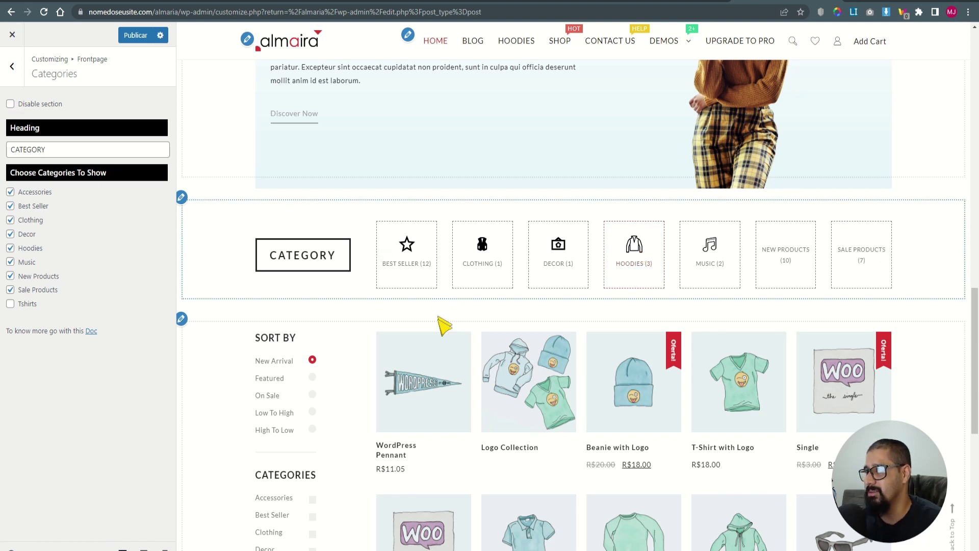
- Open the frontpage Home Shop settings
{"action": "left_click", "coordinate": [12, 66]}
{"action": "left_click", "coordinate": [45, 199]}
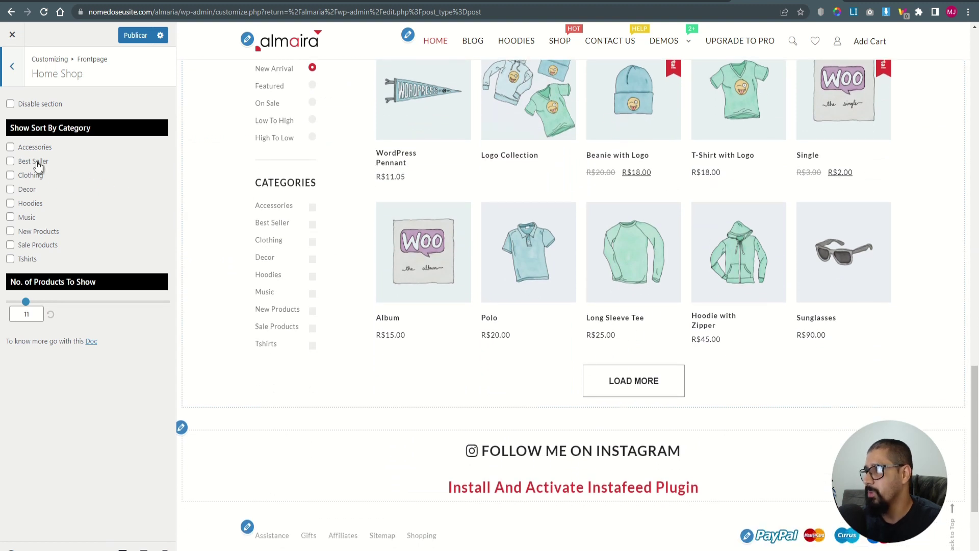
- Try limiting the Home Shop's Show Sort By Category to Clothing, check the preview's category list, and clear the choice
{"action": "left_click", "coordinate": [9, 176]}
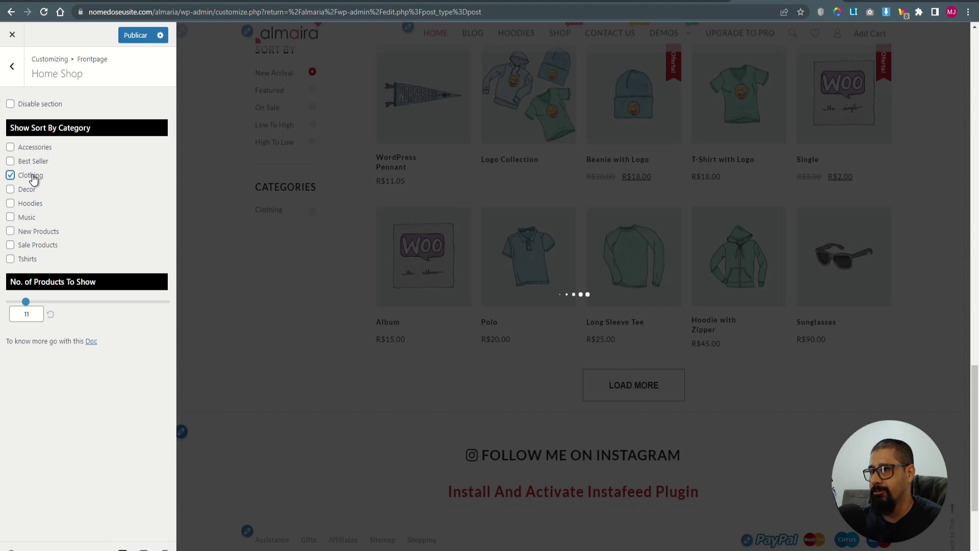
{"action": "scroll", "coordinate": [278, 225], "scroll_direction": "up", "scroll_amount": 3}
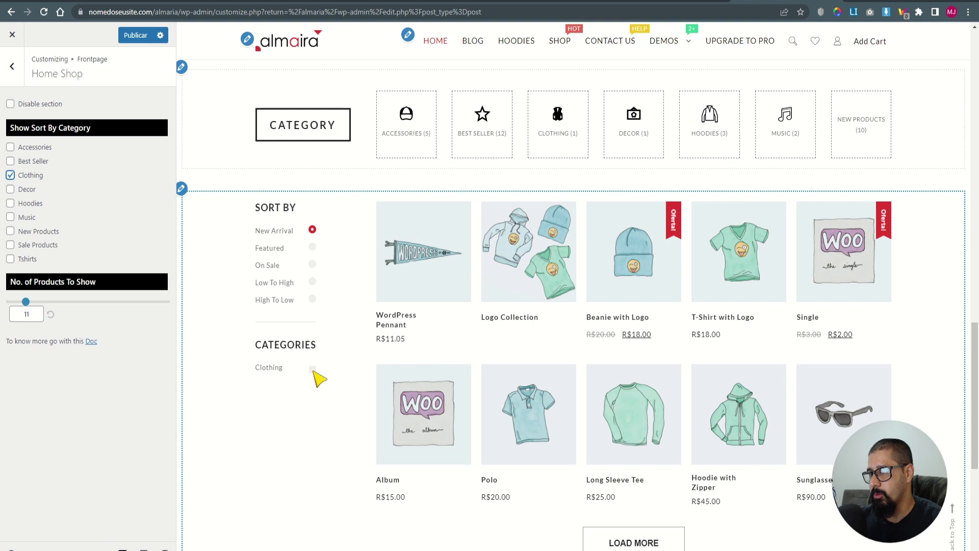
{"action": "left_click", "coordinate": [10, 175]}
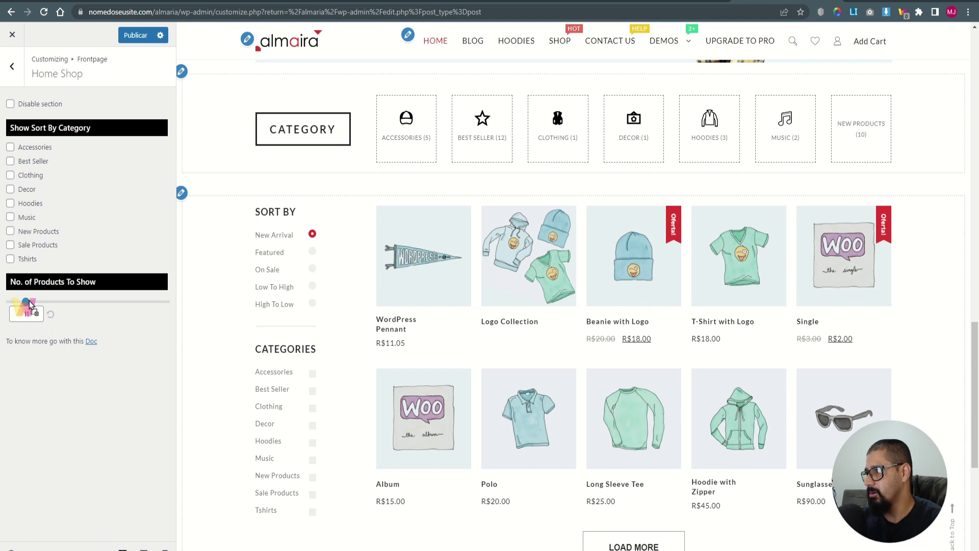
- Try 20 as the Home Shop's number of products to show and check the product grid in the preview
{"action": "left_click_drag", "start_coordinate": [59, 302], "coordinate": [41, 305]}
{"action": "scroll", "coordinate": [518, 341], "scroll_direction": "down", "scroll_amount": 10}
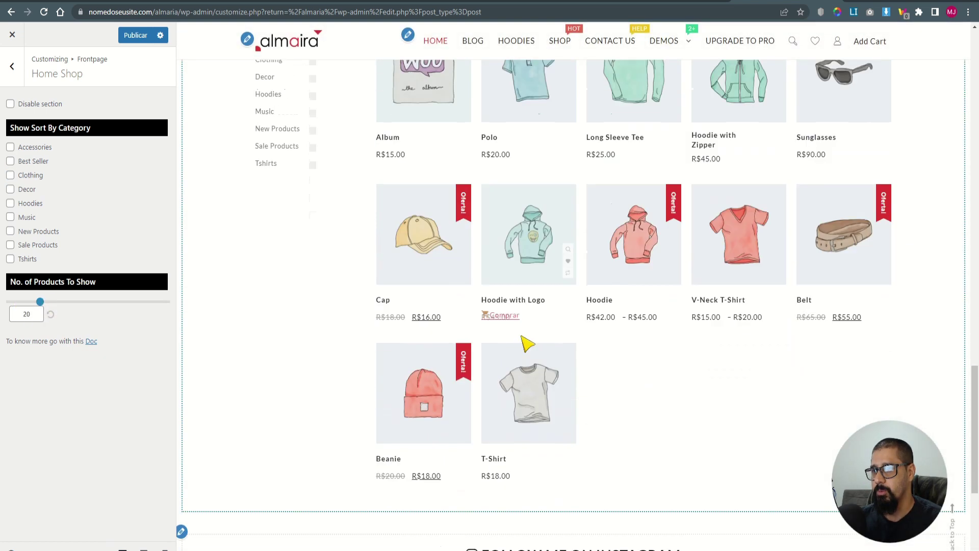
{"action": "scroll", "coordinate": [531, 343], "scroll_direction": "up", "scroll_amount": 4}
{"action": "scroll", "coordinate": [338, 280], "scroll_direction": "up", "scroll_amount": 1}
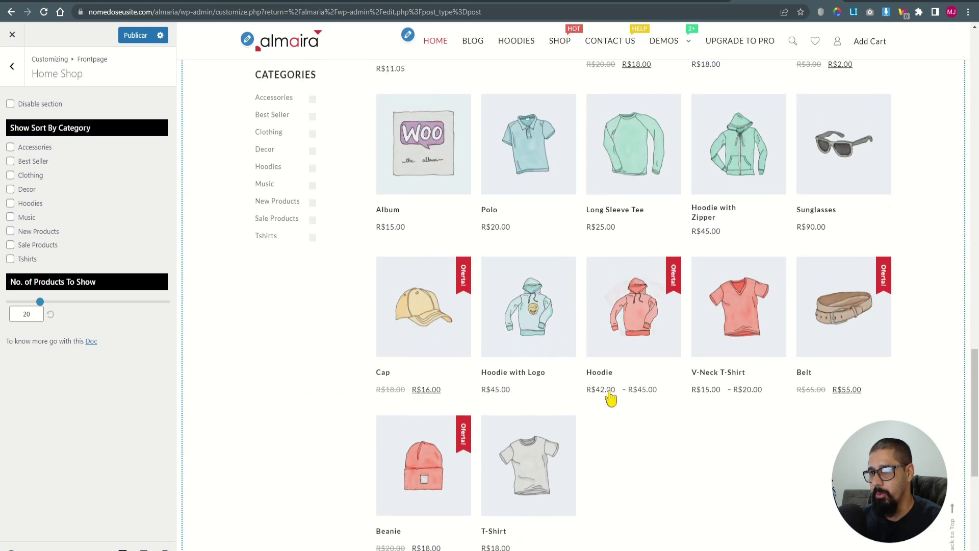
{"action": "scroll", "coordinate": [452, 422], "scroll_direction": "down", "scroll_amount": 2}
{"action": "scroll", "coordinate": [530, 432], "scroll_direction": "up", "scroll_amount": 1}
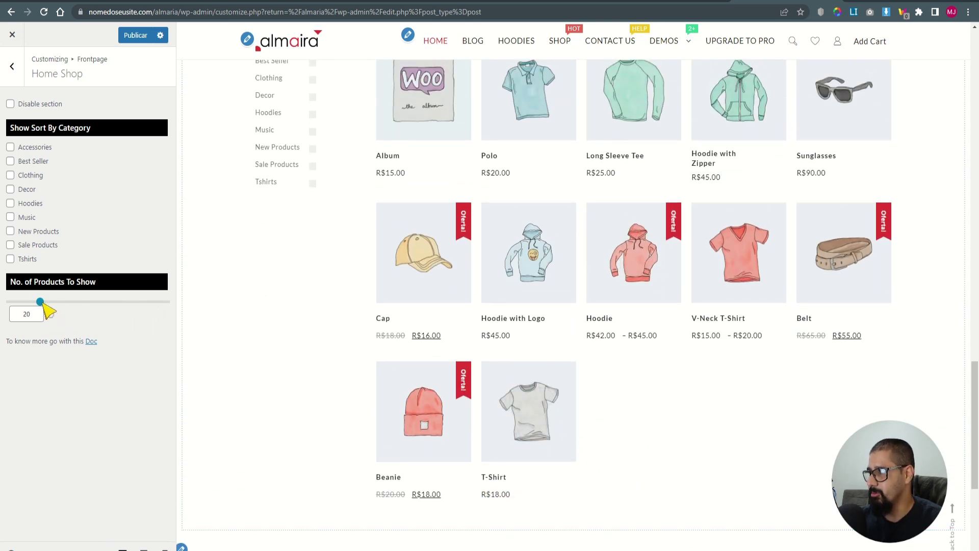
- Set the Home Shop's number of products to show to 16
{"action": "left_click_drag", "start_coordinate": [39, 303], "coordinate": [35, 302]}
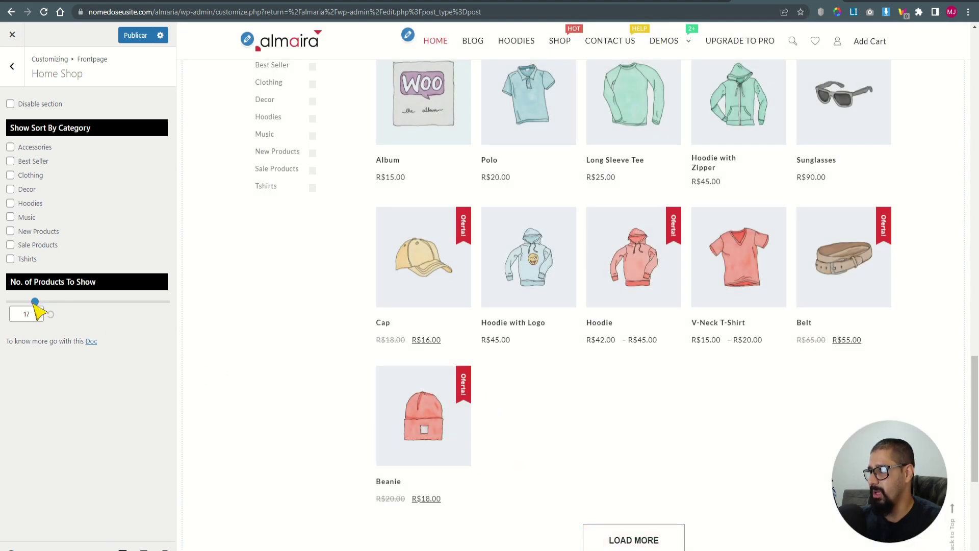
{"action": "key", "text": "ctrl+a"}
{"action": "left_click", "coordinate": [53, 308]}
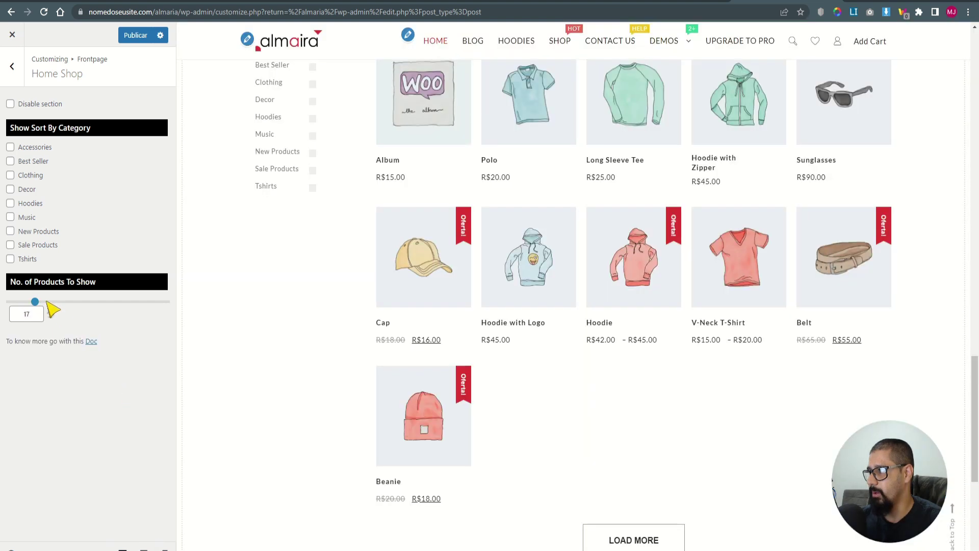
{"action": "left_click_drag", "start_coordinate": [47, 303], "coordinate": [41, 303]}
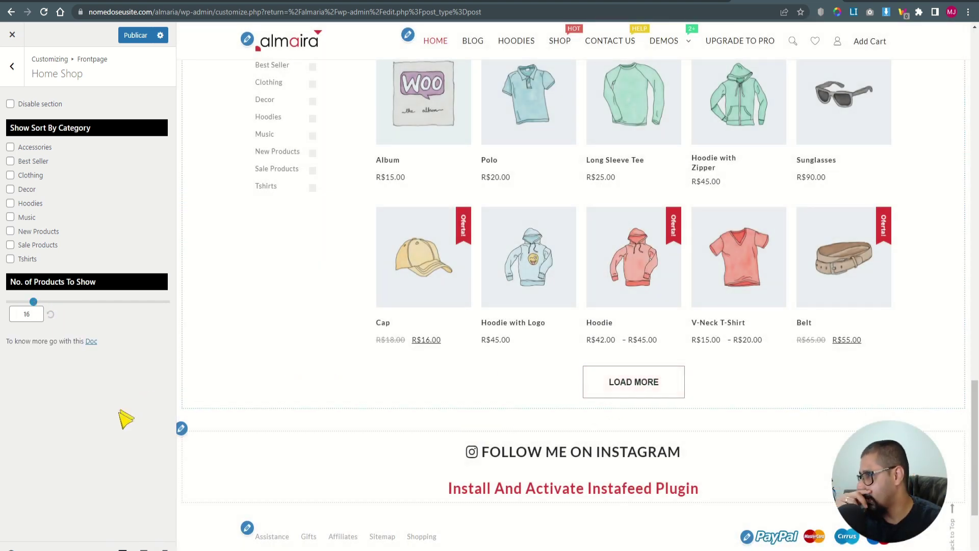
- Open the frontpage Instagram settings and examine the Shortcode, Heading and Enter Link fields
{"action": "left_click", "coordinate": [12, 65]}
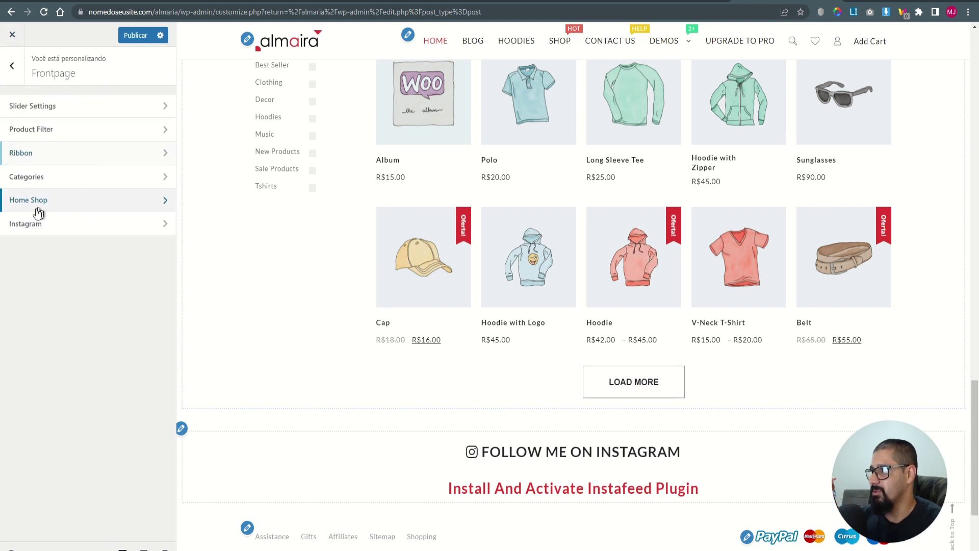
{"action": "left_click", "coordinate": [30, 224]}
{"action": "triple_click", "coordinate": [70, 201]}
{"action": "left_click", "coordinate": [83, 273]}
{"action": "left_click_drag", "start_coordinate": [107, 272], "coordinate": [10, 276]}
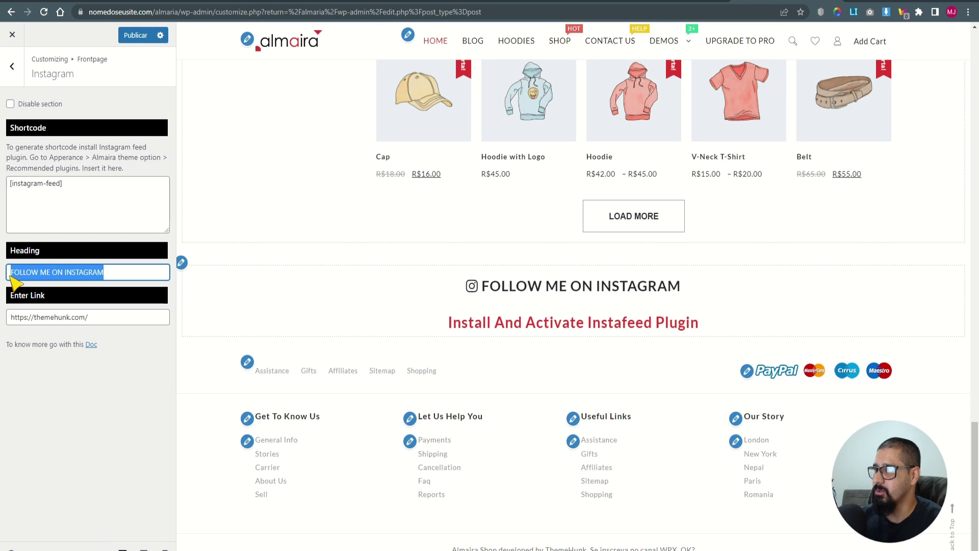
{"action": "left_click_drag", "start_coordinate": [61, 321], "coordinate": [9, 322]}
{"action": "left_click", "coordinate": [71, 407]}
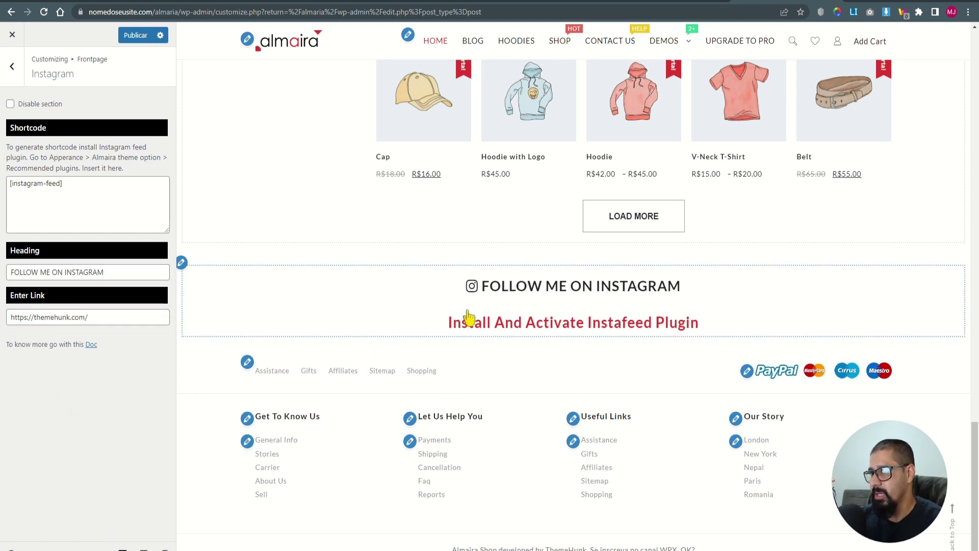
{"action": "left_click_drag", "start_coordinate": [61, 202], "coordinate": [17, 189]}
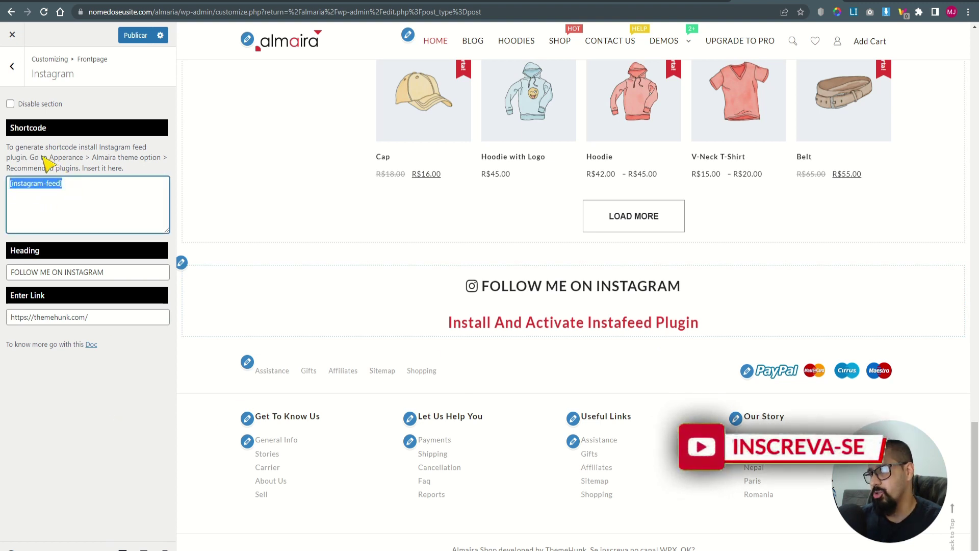
- Disable the Instagram section on the frontpage and publish the customizer changes
{"action": "left_click", "coordinate": [11, 104]}
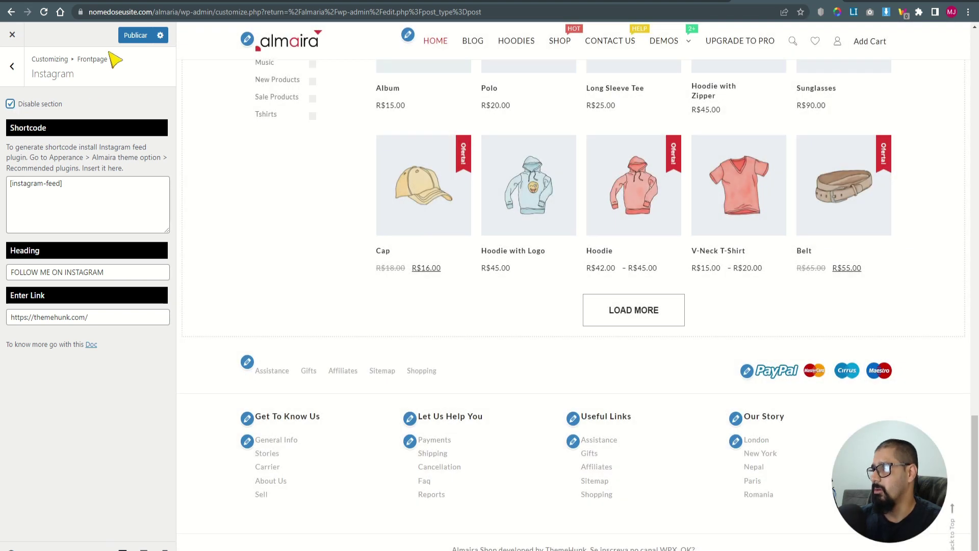
{"action": "left_click", "coordinate": [136, 35]}
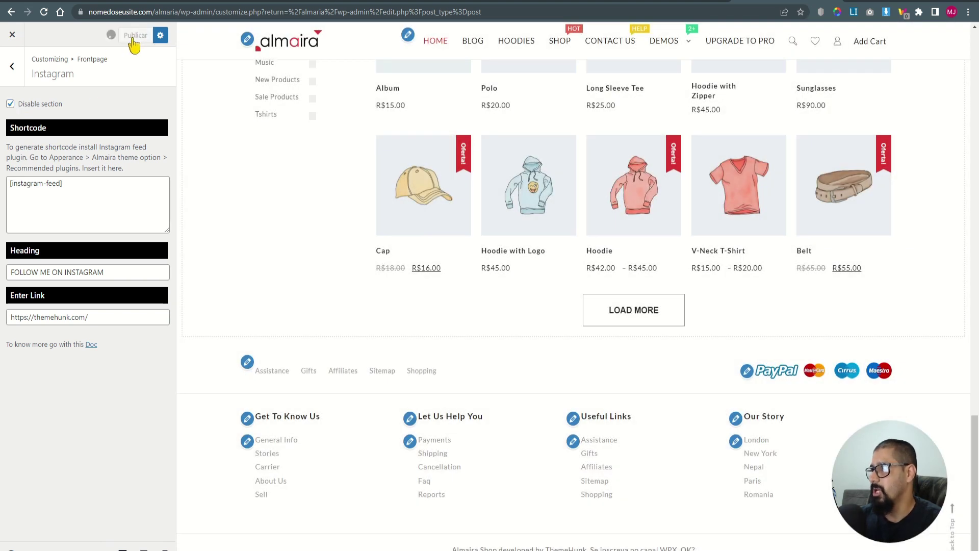
- Leave the Frontpage settings and open the theme's Global Colors settings
{"action": "left_click", "coordinate": [12, 66]}
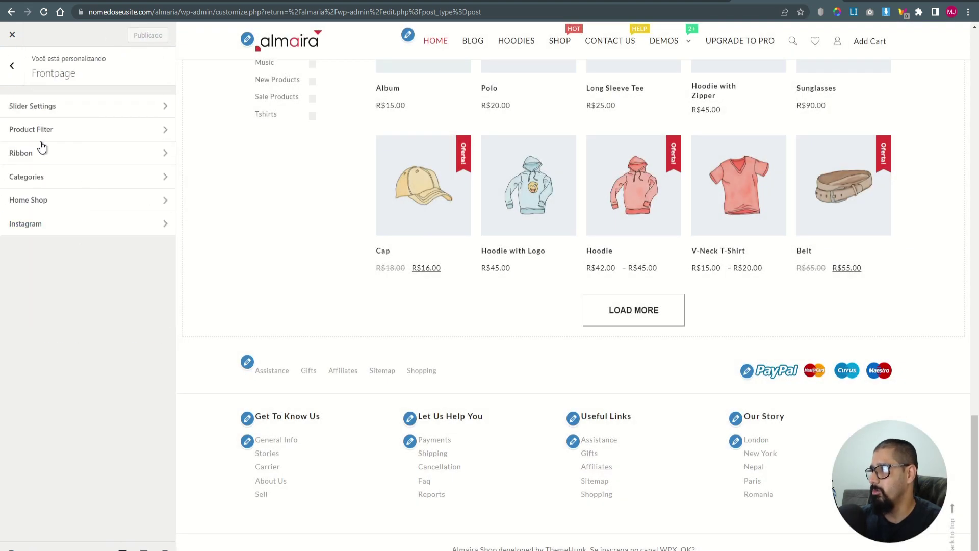
{"action": "left_click", "coordinate": [11, 71]}
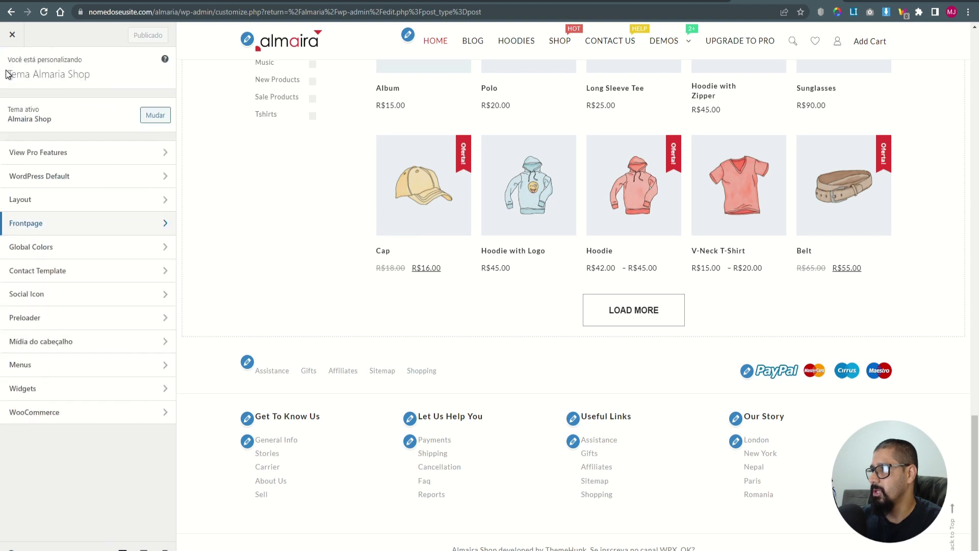
{"action": "left_click", "coordinate": [28, 246]}
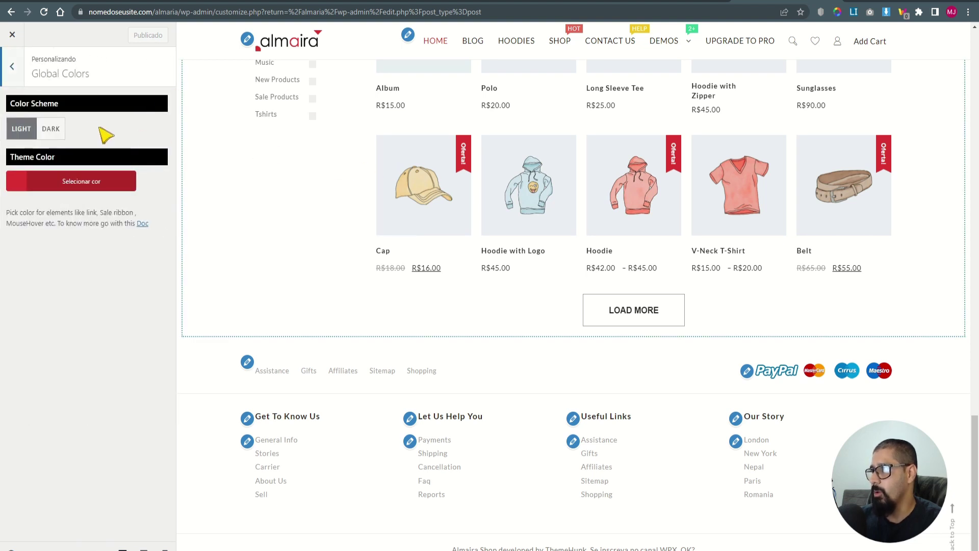
- Try the Dark color scheme, check the whole page in the preview, and restore Light
{"action": "left_click", "coordinate": [47, 130]}
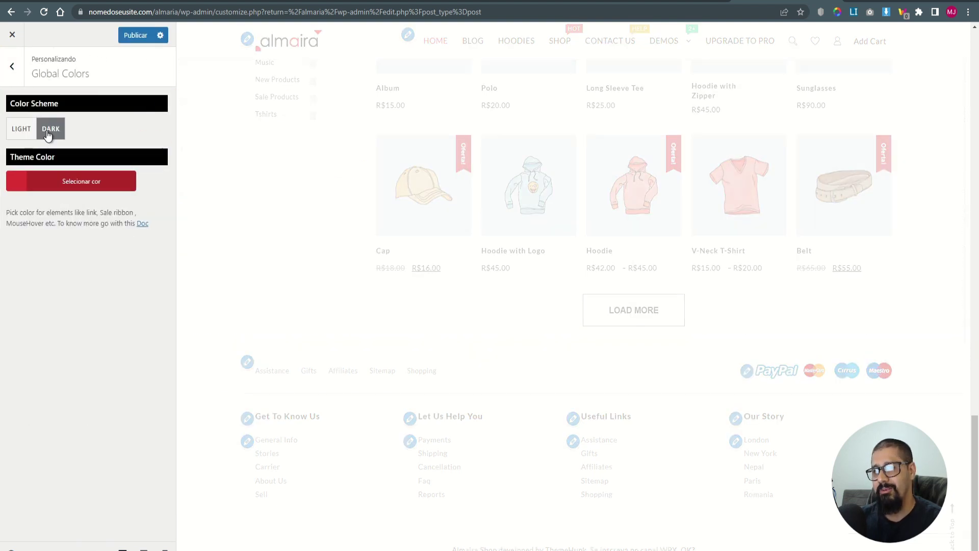
{"action": "scroll", "coordinate": [481, 389], "scroll_direction": "up", "scroll_amount": 15}
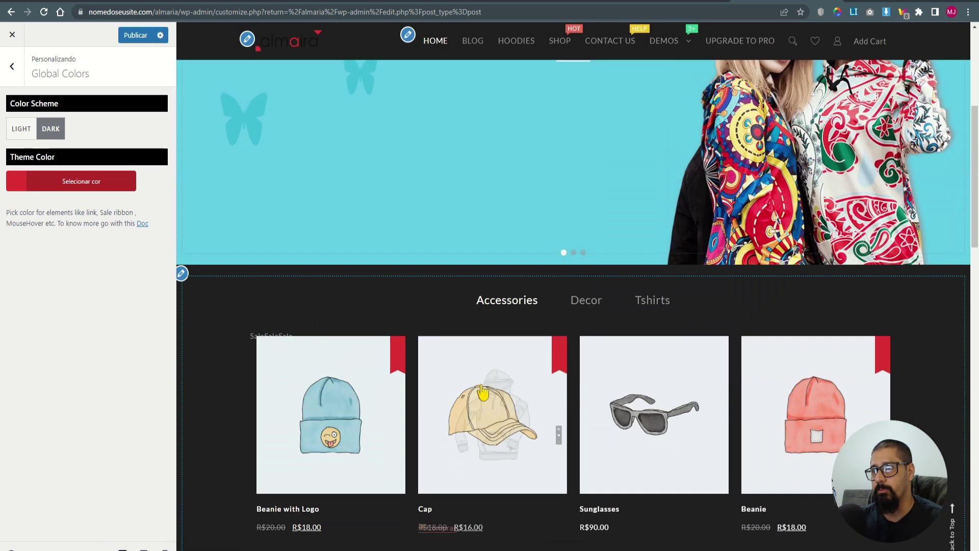
{"action": "scroll", "coordinate": [482, 392], "scroll_direction": "up", "scroll_amount": 5}
{"action": "left_click", "coordinate": [26, 131]}
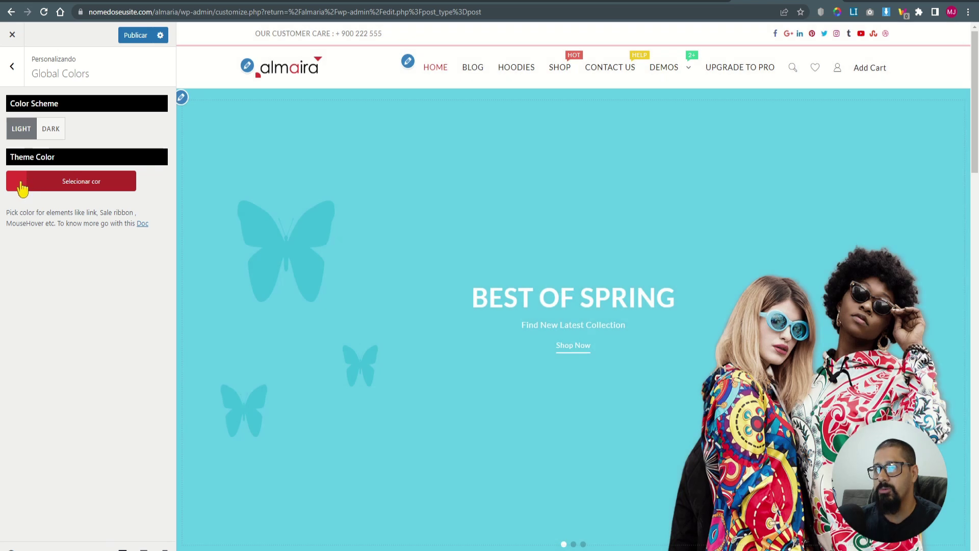
- View the Theme Color picker, return to the main customizer sections, and check the colored elements in the preview
{"action": "left_click", "coordinate": [20, 189]}
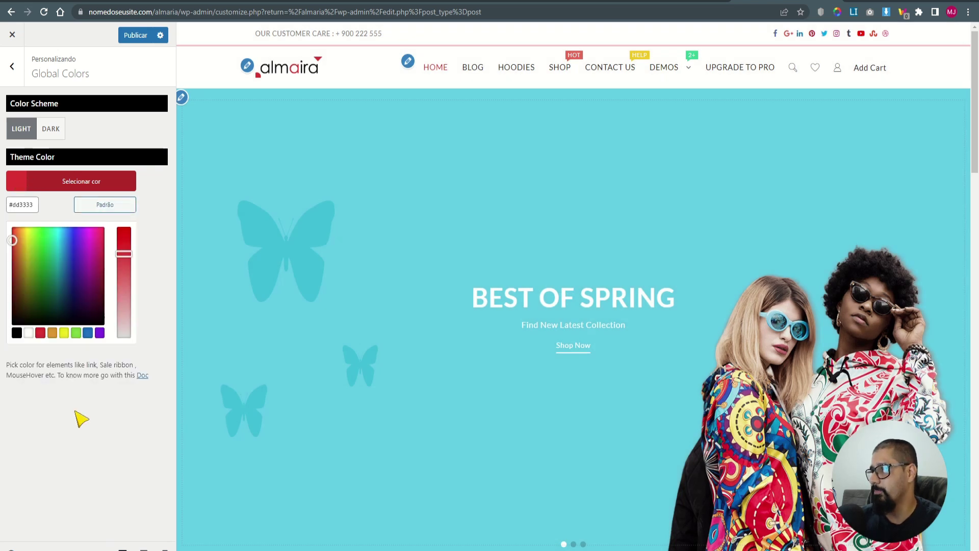
{"action": "left_click_drag", "start_coordinate": [91, 74], "coordinate": [86, 74]}
{"action": "left_click", "coordinate": [17, 64]}
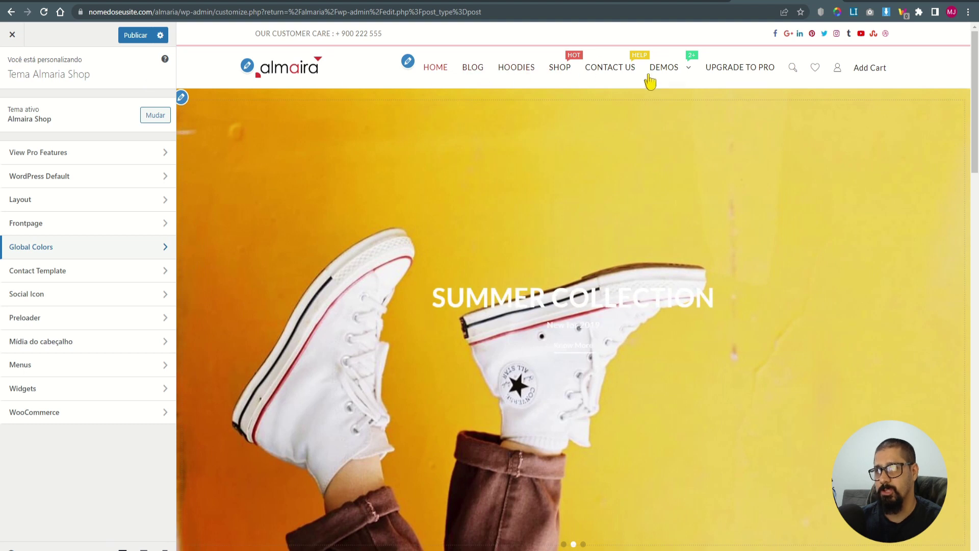
{"action": "scroll", "coordinate": [637, 244], "scroll_direction": "down", "scroll_amount": 10}
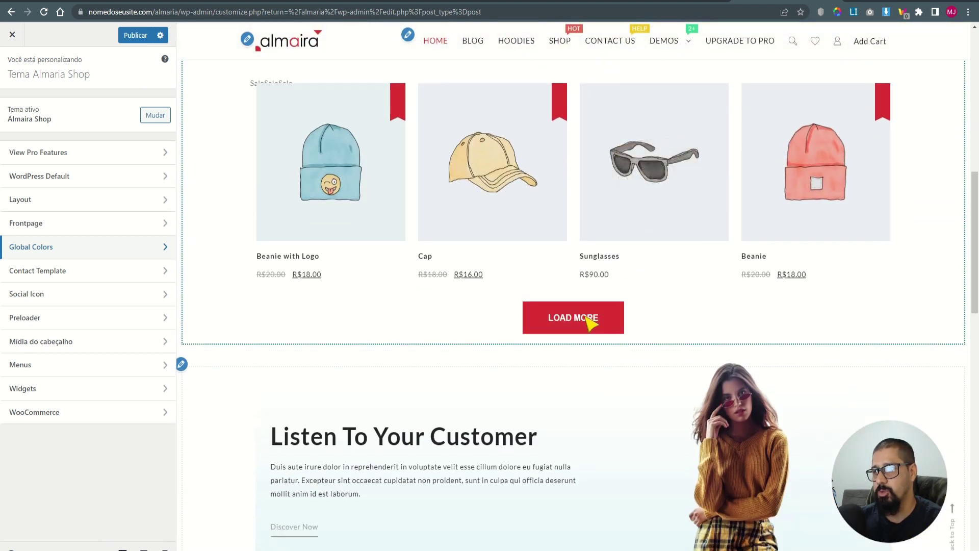
- Open the Contact Template settings and compare the contact form shortcode with the Contact Us page in the preview
{"action": "left_click", "coordinate": [53, 272]}
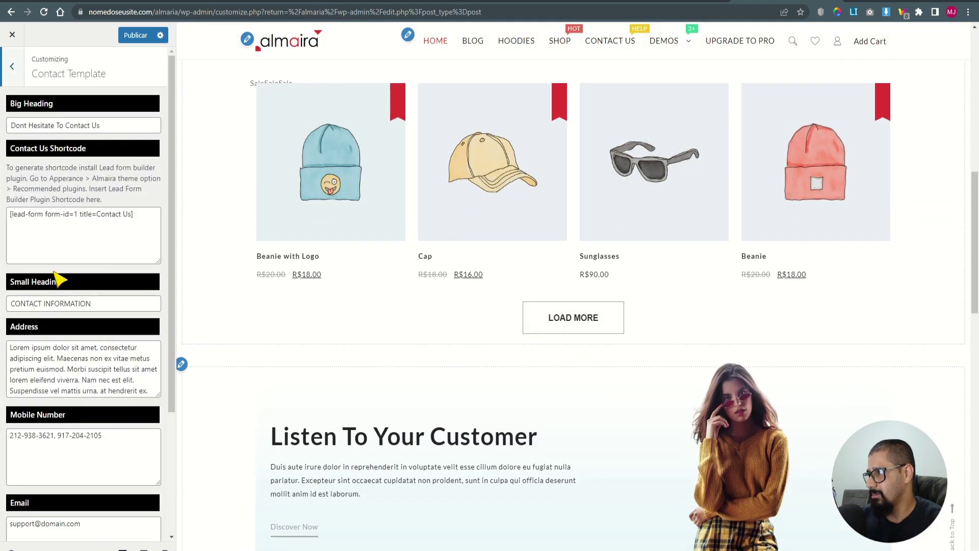
{"action": "left_click", "coordinate": [604, 41]}
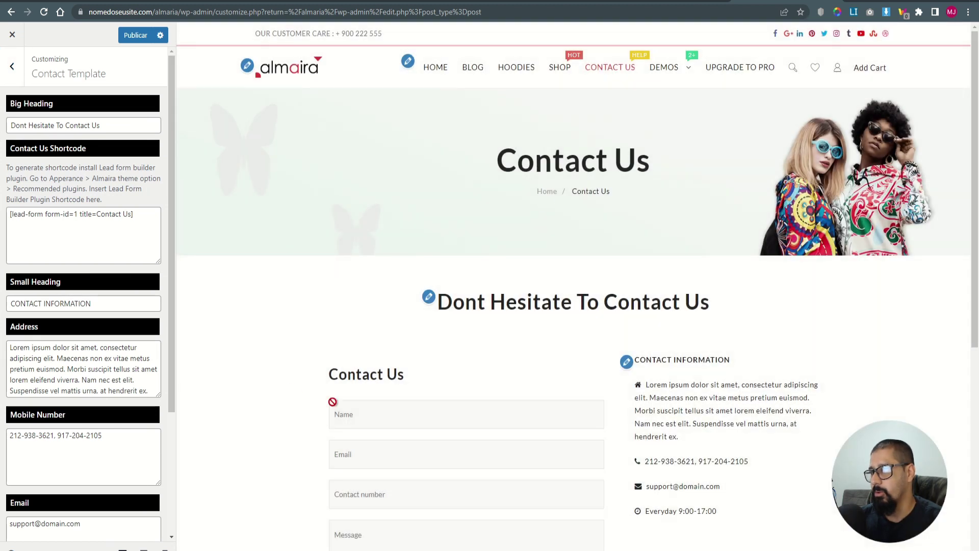
{"action": "left_click", "coordinate": [40, 217]}
{"action": "left_click_drag", "start_coordinate": [79, 224], "coordinate": [149, 223]}
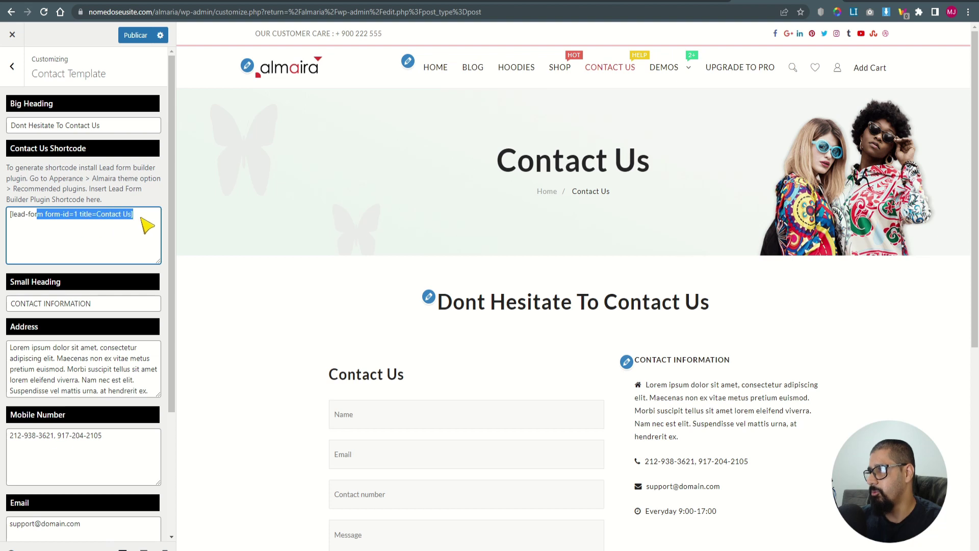
{"action": "scroll", "coordinate": [384, 480], "scroll_direction": "down", "scroll_amount": 4}
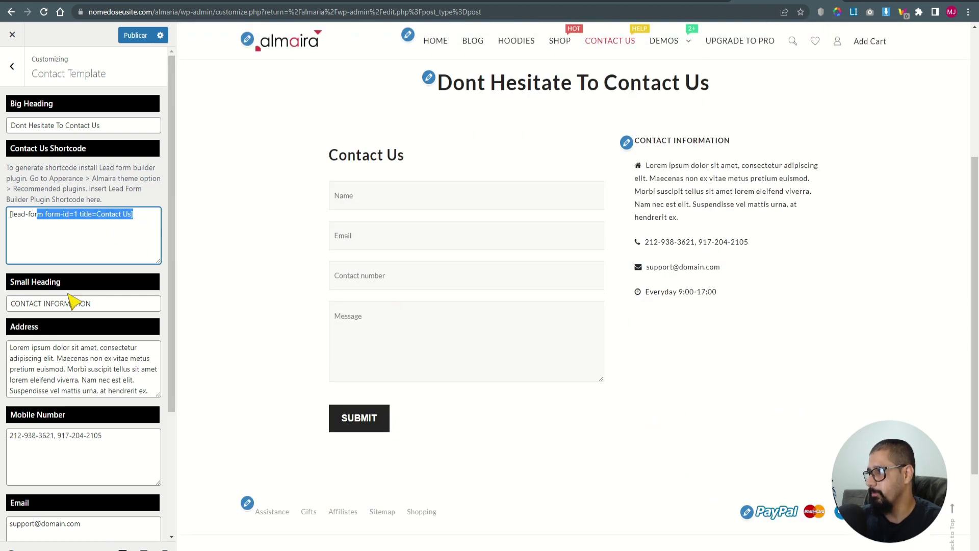
- Review the small heading, address, mobile number, email and working hours fields of the Contact Template, and return to the main customizer sections
{"action": "left_click_drag", "start_coordinate": [100, 305], "coordinate": [6, 304]}
{"action": "left_click", "coordinate": [78, 368]}
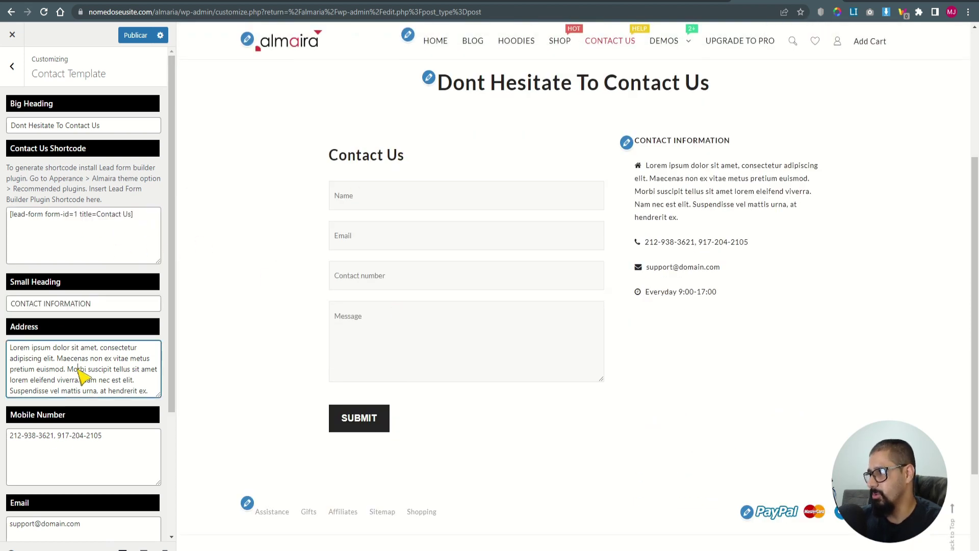
{"action": "scroll", "coordinate": [81, 447], "scroll_direction": "down", "scroll_amount": 2}
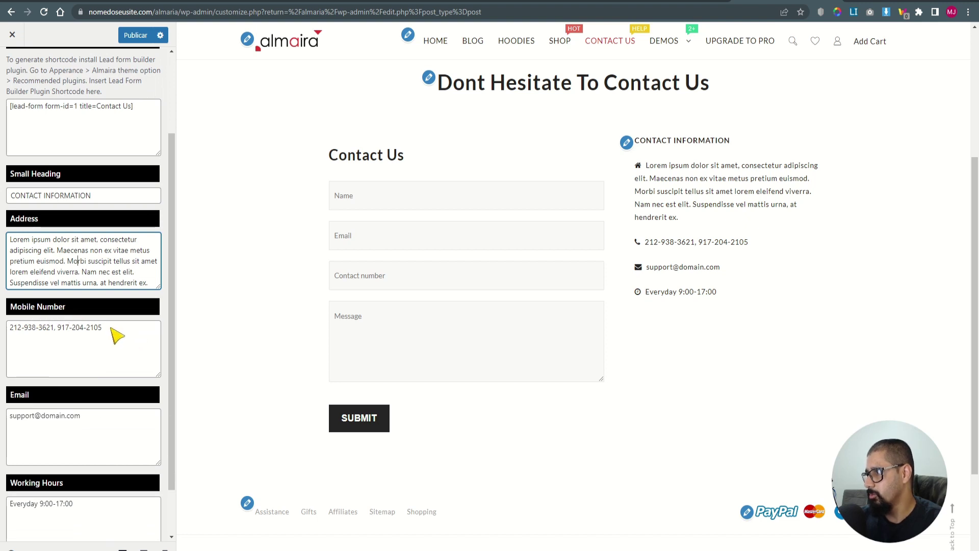
{"action": "left_click_drag", "start_coordinate": [116, 334], "coordinate": [15, 339]}
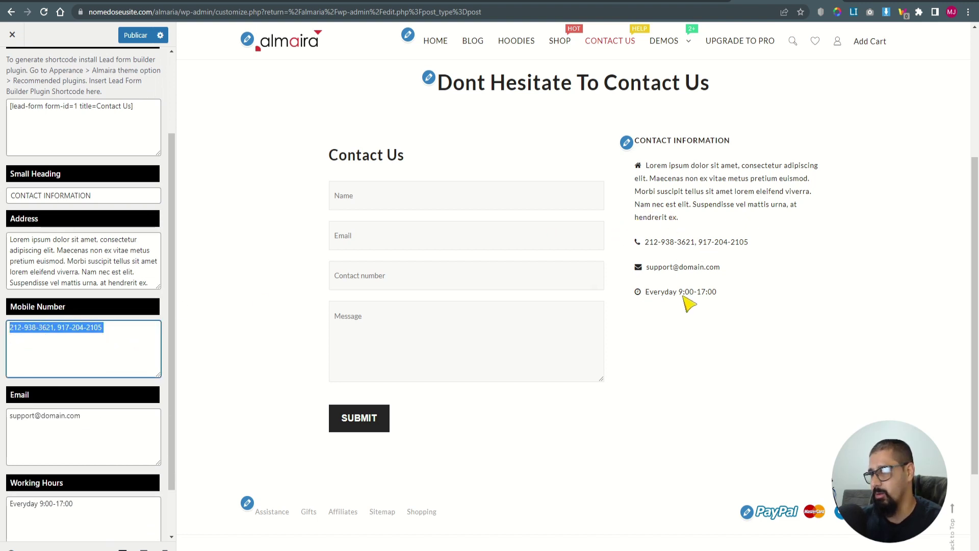
{"action": "left_click_drag", "start_coordinate": [77, 418], "coordinate": [10, 417]}
{"action": "scroll", "coordinate": [82, 449], "scroll_direction": "down", "scroll_amount": 1}
{"action": "left_click_drag", "start_coordinate": [76, 445], "coordinate": [2, 447]}
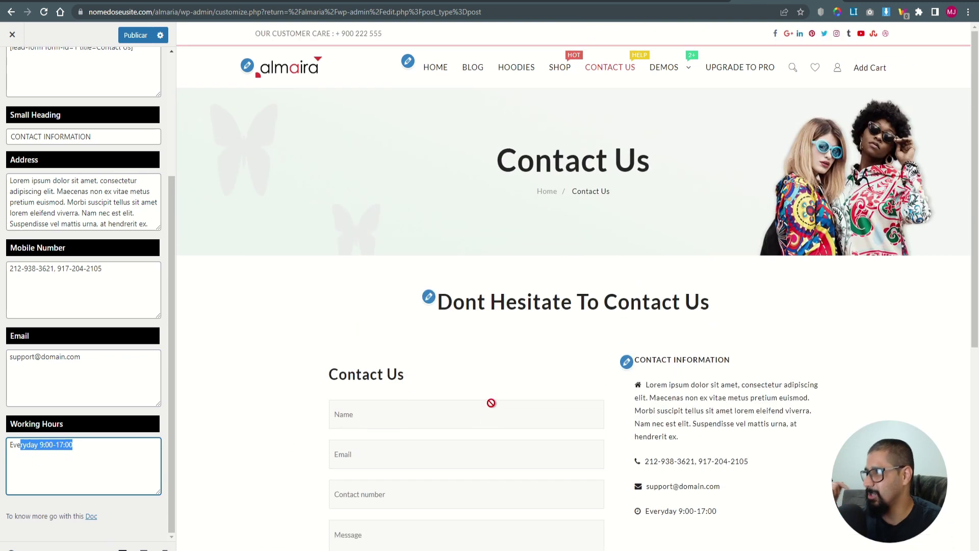
{"action": "scroll", "coordinate": [66, 337], "scroll_direction": "up", "scroll_amount": 3}
{"action": "left_click", "coordinate": [15, 68]}
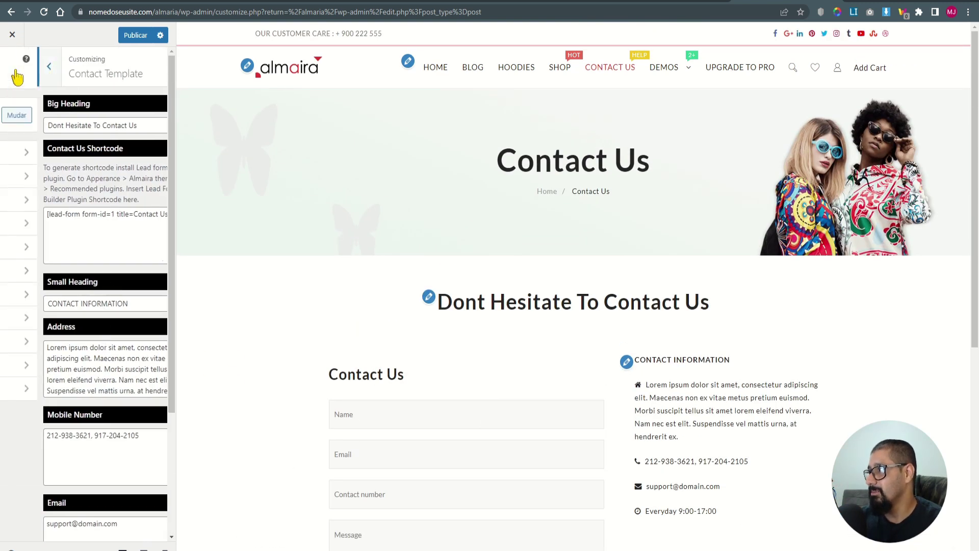
- Review the social network URL fields and the Show Original Color option in the Social Icon settings, and leave them
{"action": "left_click", "coordinate": [49, 295]}
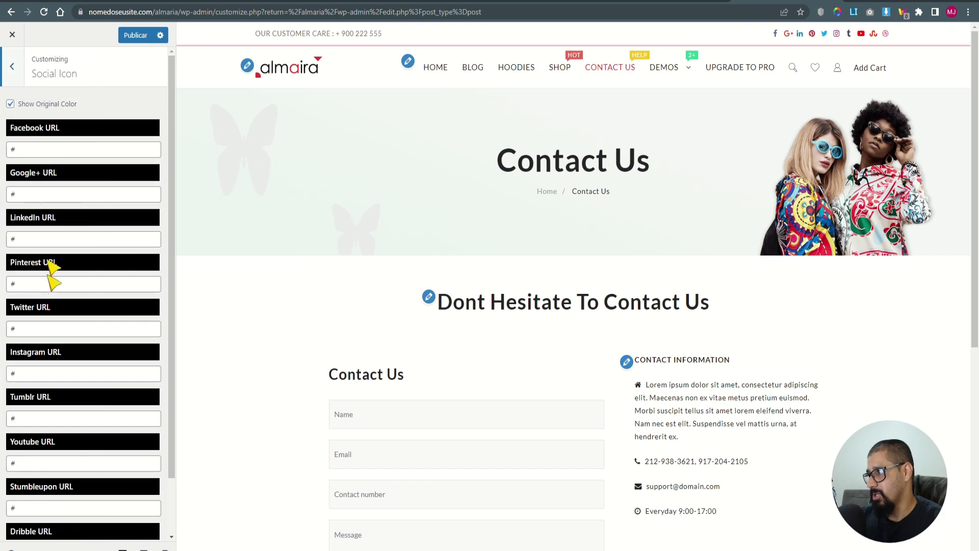
{"action": "scroll", "coordinate": [48, 204], "scroll_direction": "down", "scroll_amount": 2}
{"action": "scroll", "coordinate": [76, 196], "scroll_direction": "up", "scroll_amount": 2}
{"action": "left_click", "coordinate": [14, 74]}
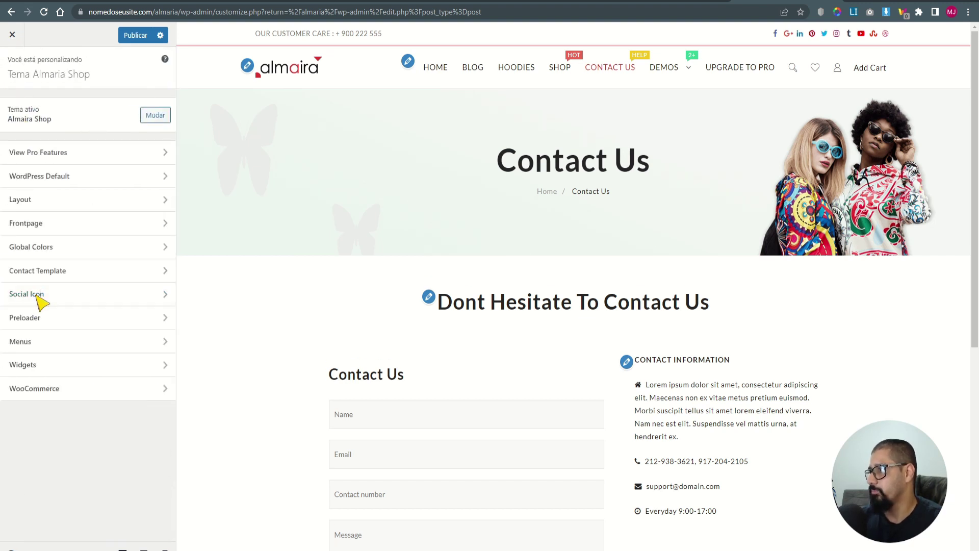
{"action": "left_click", "coordinate": [36, 296]}
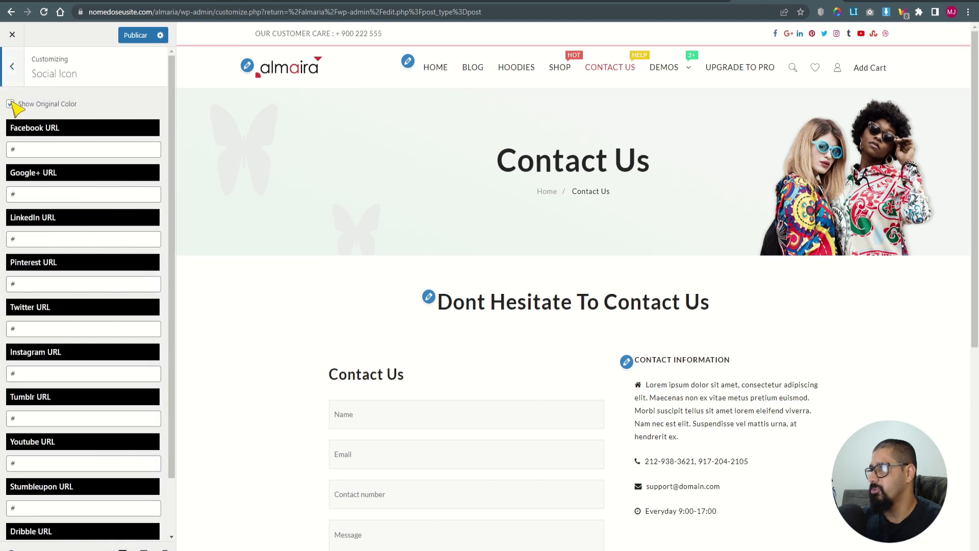
{"action": "left_click", "coordinate": [15, 68]}
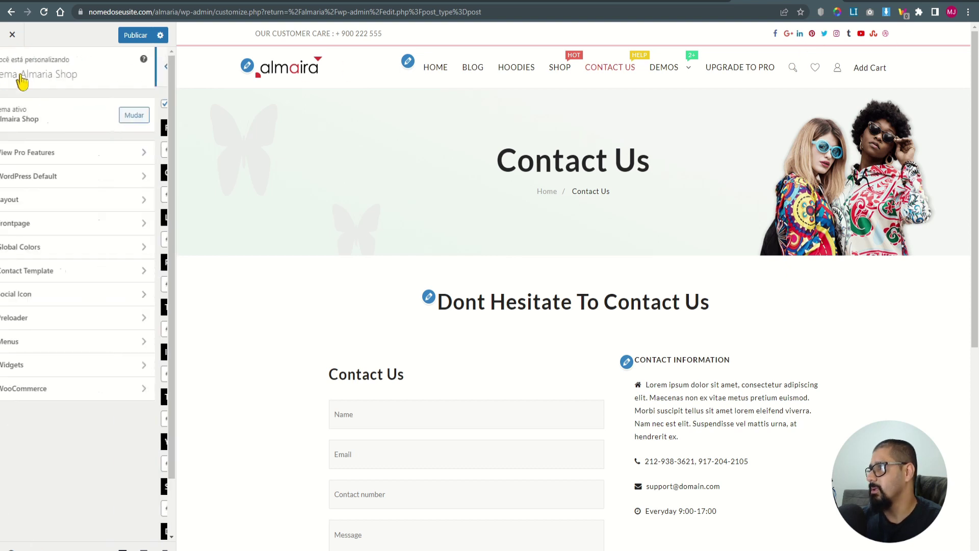
- Try turning off Enable Loader in the Preloader settings, check page loading in the preview, and restore the option
{"action": "left_click", "coordinate": [43, 320]}
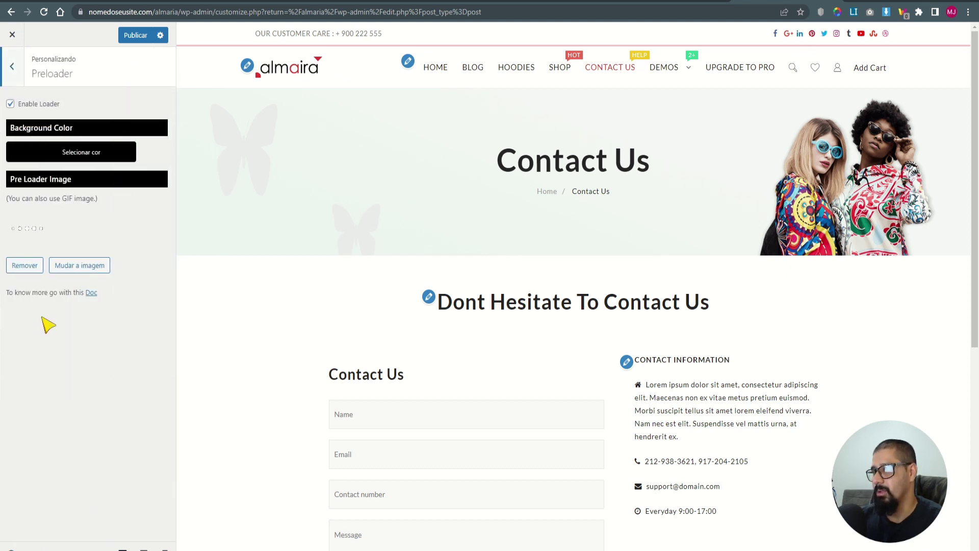
{"action": "left_click", "coordinate": [436, 69]}
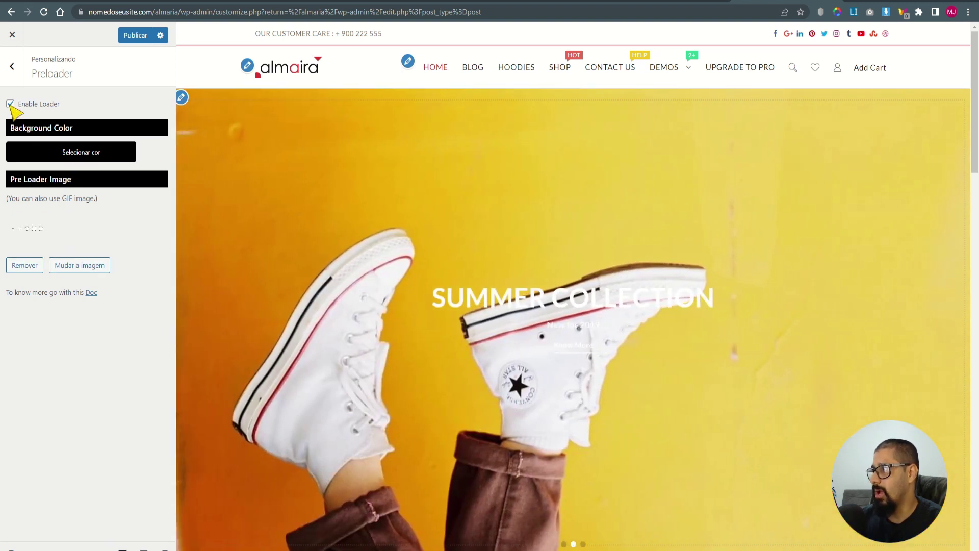
{"action": "left_click", "coordinate": [10, 104]}
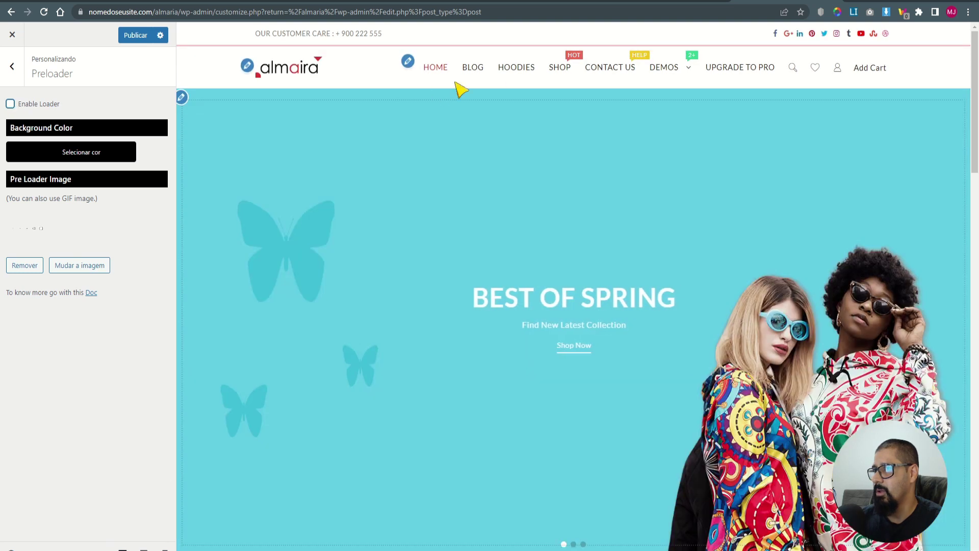
{"action": "left_click", "coordinate": [473, 70]}
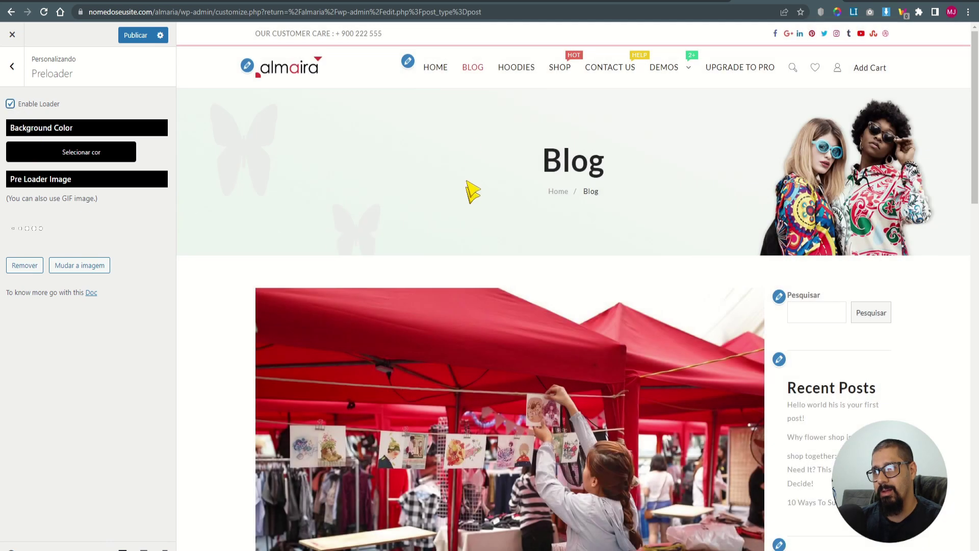
{"action": "left_click", "coordinate": [429, 70]}
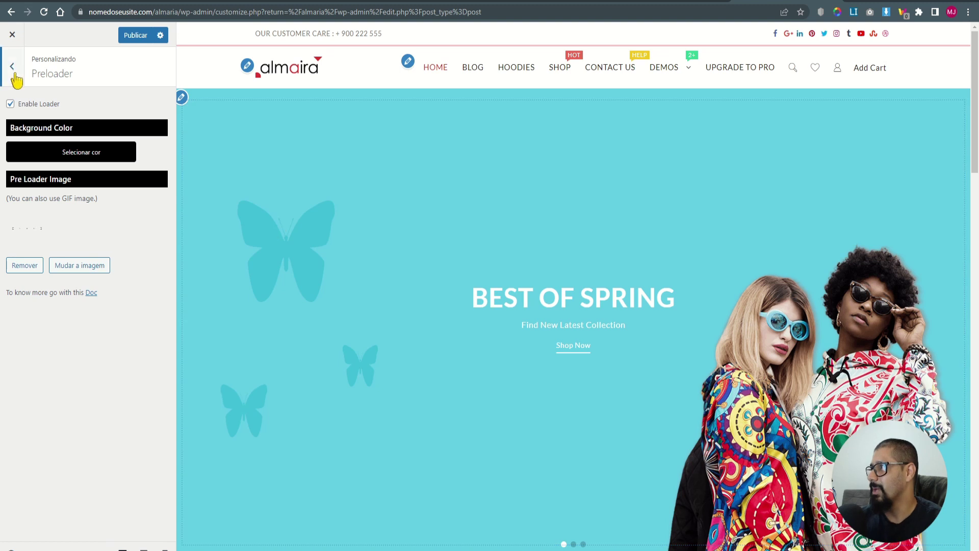
{"action": "left_click", "coordinate": [12, 67]}
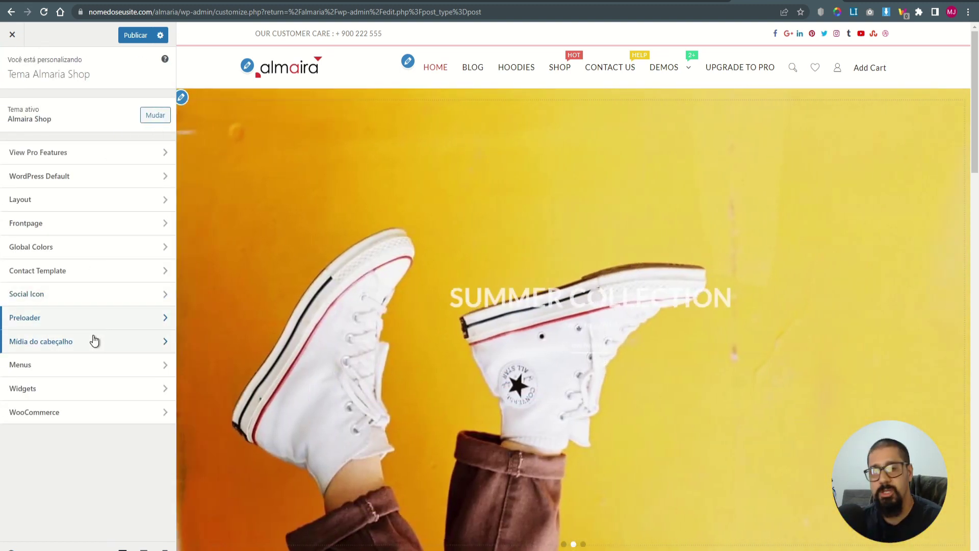
- Try a YouTube URL as the header video in the header media settings, and clear it again
{"action": "left_click", "coordinate": [63, 341]}
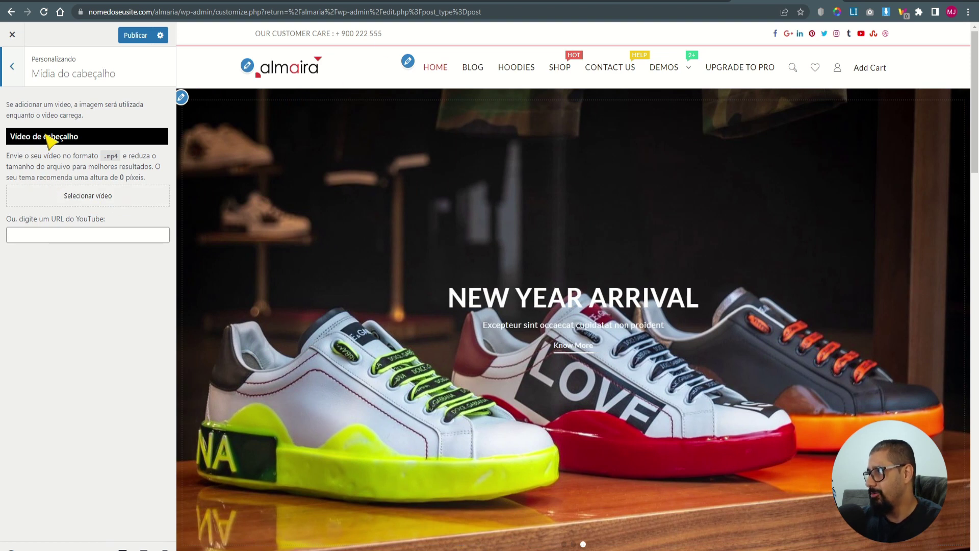
{"action": "scroll", "coordinate": [452, 217], "scroll_direction": "down", "scroll_amount": 3}
{"action": "scroll", "coordinate": [452, 216], "scroll_direction": "up", "scroll_amount": 3}
{"action": "left_click", "coordinate": [59, 235]}
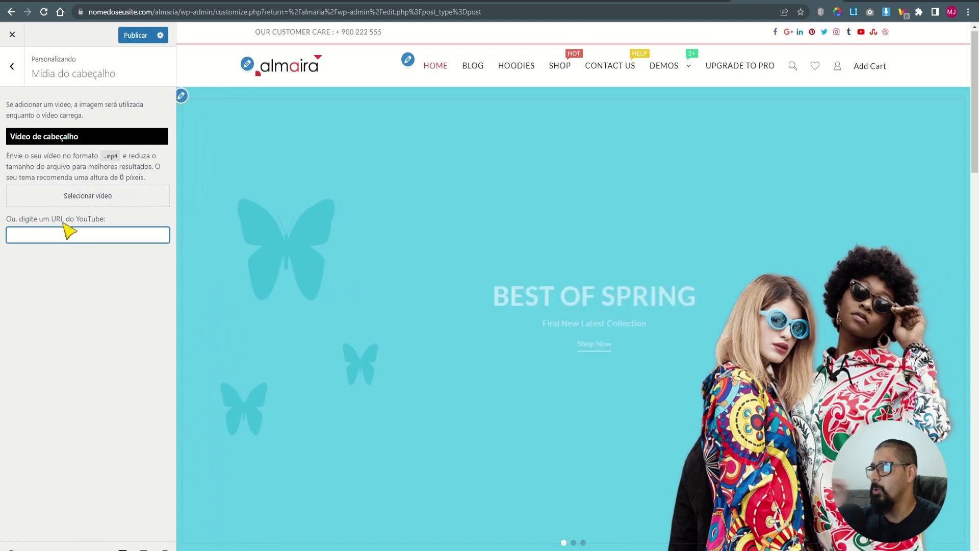
{"action": "type", "text": "https://www.youtube.com/watch?v=46lI5yp4z9k"}
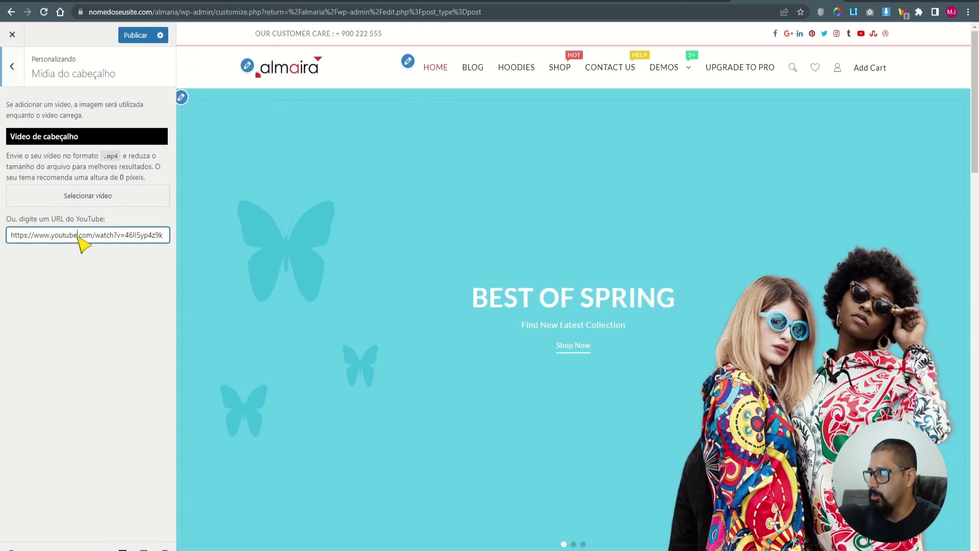
{"action": "key", "text": "ctrl+a"}
{"action": "key", "text": "BackSpace"}
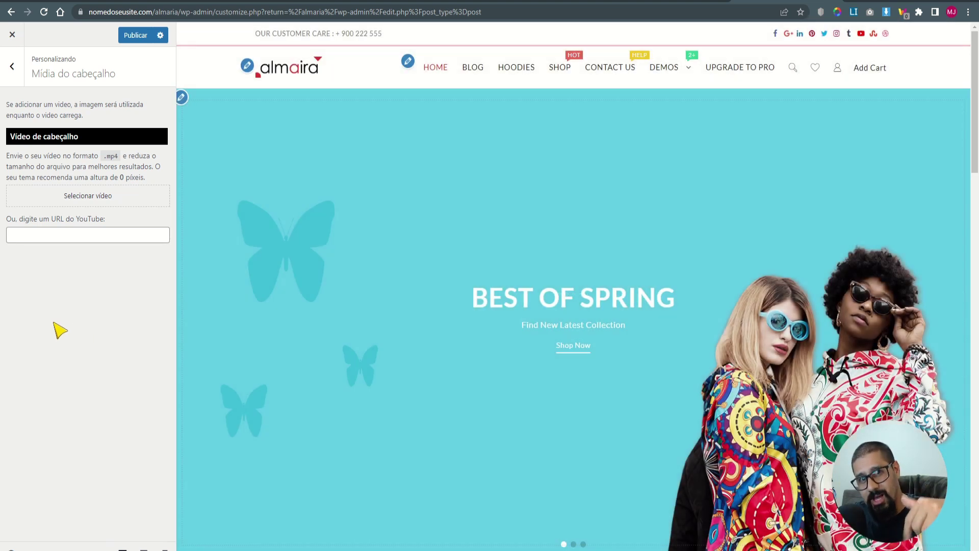
- Leave the header media settings and view the theme's list of menus
{"action": "left_click", "coordinate": [16, 69]}
{"action": "left_click", "coordinate": [37, 374]}
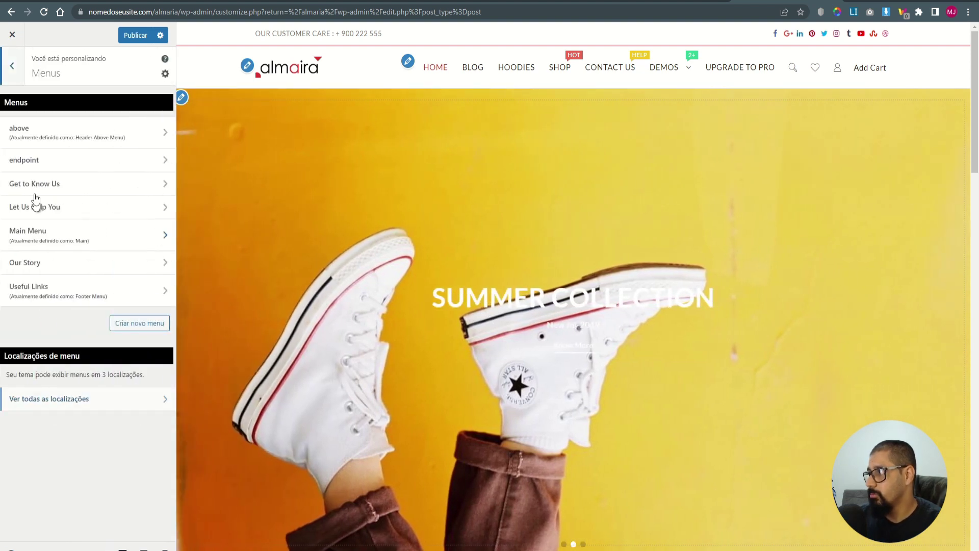
{"action": "left_click", "coordinate": [11, 65]}
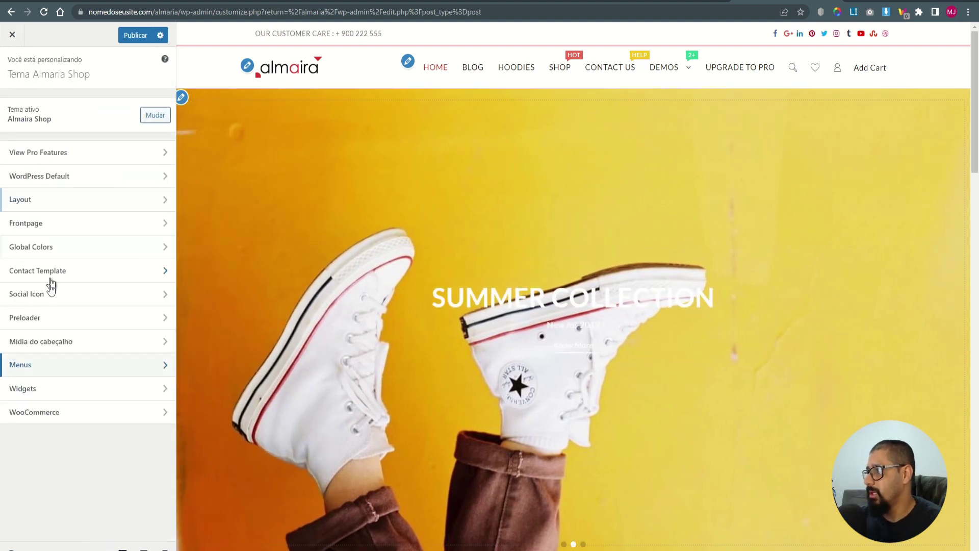
- View the Footer Top Second Widget and compare the footer widget areas with the footer columns in the preview
{"action": "left_click", "coordinate": [35, 390]}
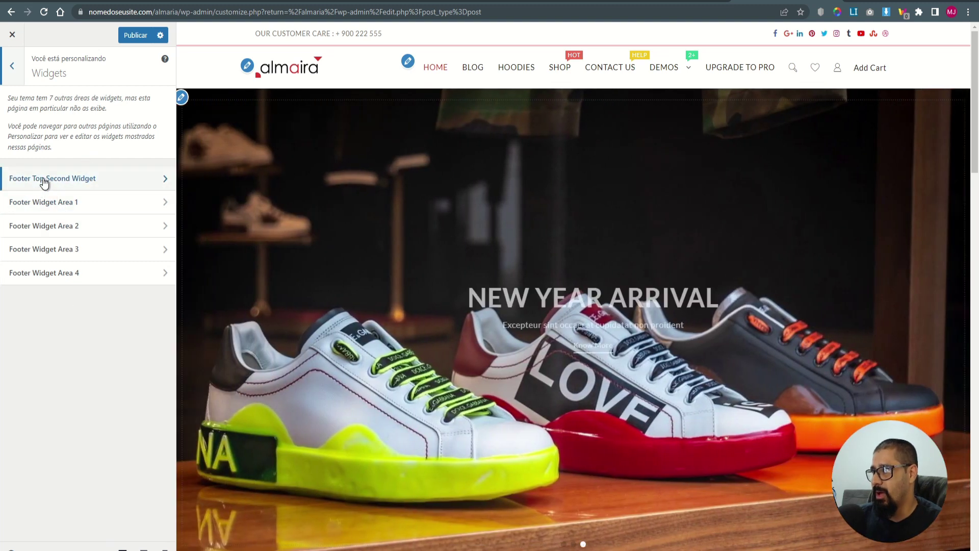
{"action": "left_click", "coordinate": [45, 180]}
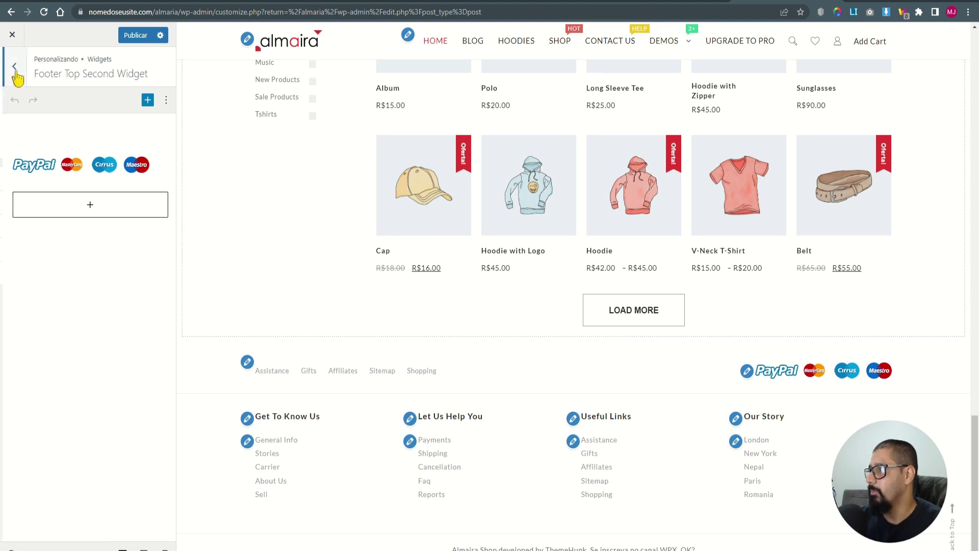
{"action": "left_click", "coordinate": [12, 66]}
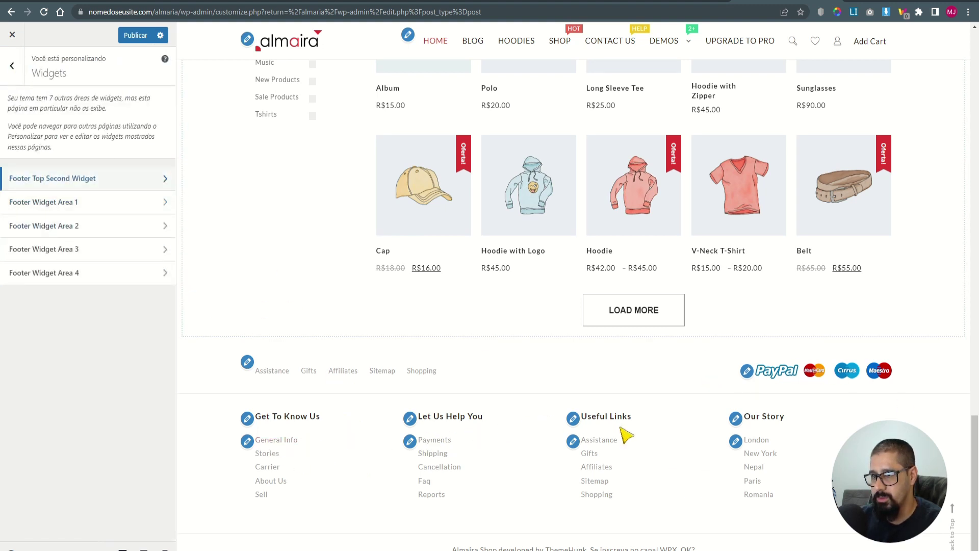
{"action": "left_click_drag", "start_coordinate": [784, 416], "coordinate": [742, 416]}
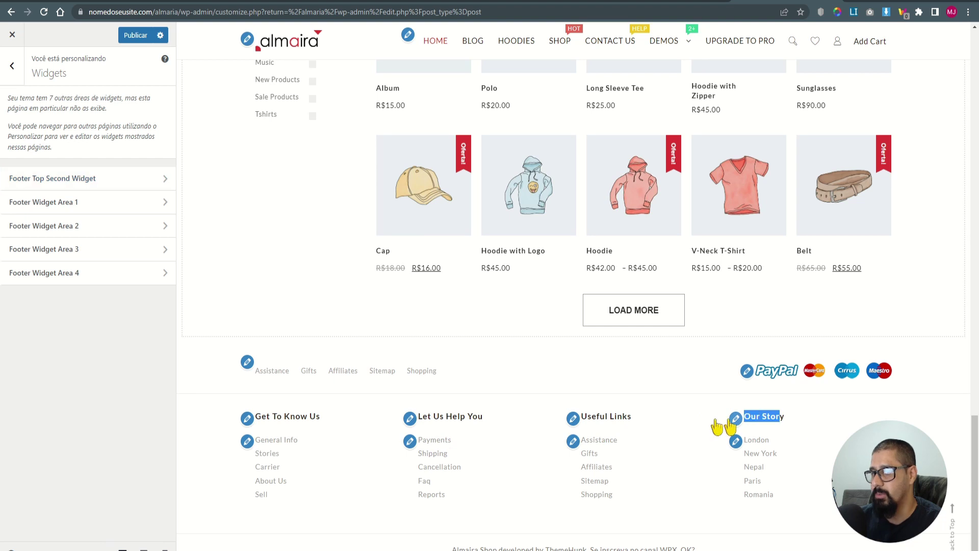
{"action": "left_click", "coordinate": [12, 66]}
- Open the WooCommerce Product Style settings with the Shop page loaded in the preview
{"action": "left_click", "coordinate": [55, 419]}
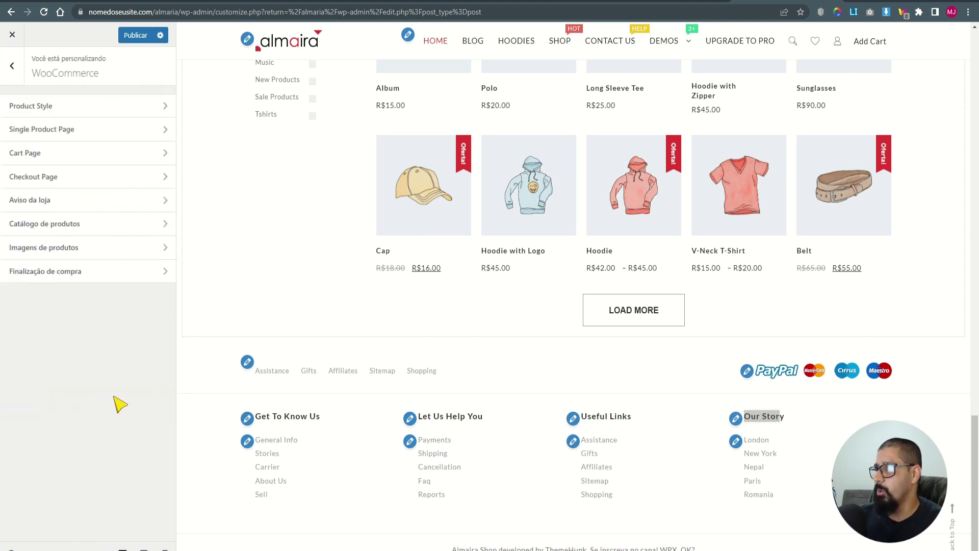
{"action": "left_click", "coordinate": [559, 42]}
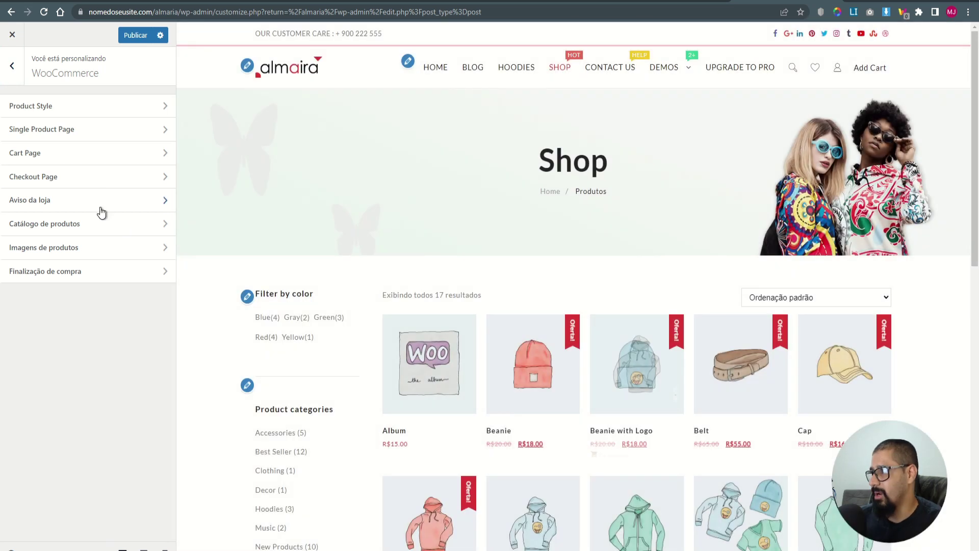
{"action": "left_click", "coordinate": [37, 108]}
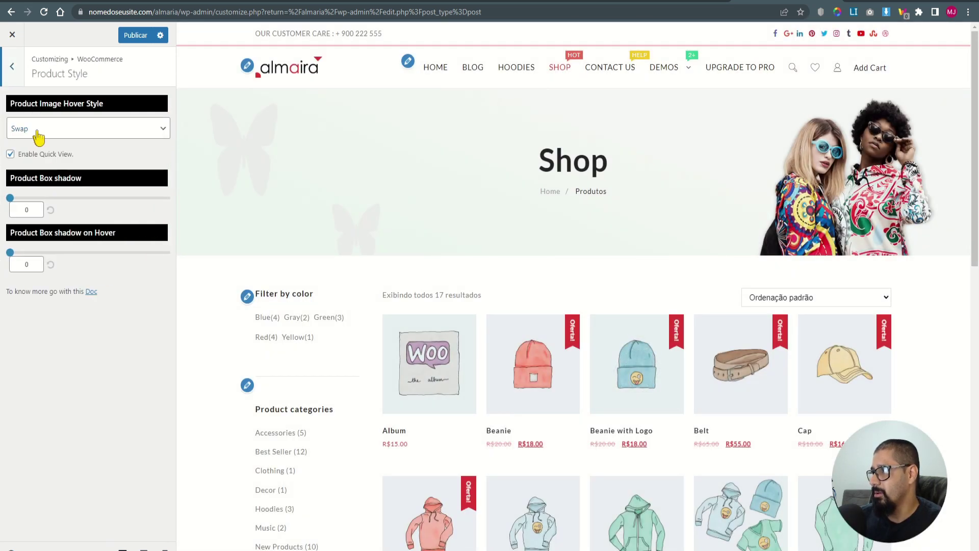
- Try the Zoom product image hover style on the shop products, and switch it back to Swap
{"action": "left_click", "coordinate": [39, 136]}
{"action": "left_click", "coordinate": [36, 157]}
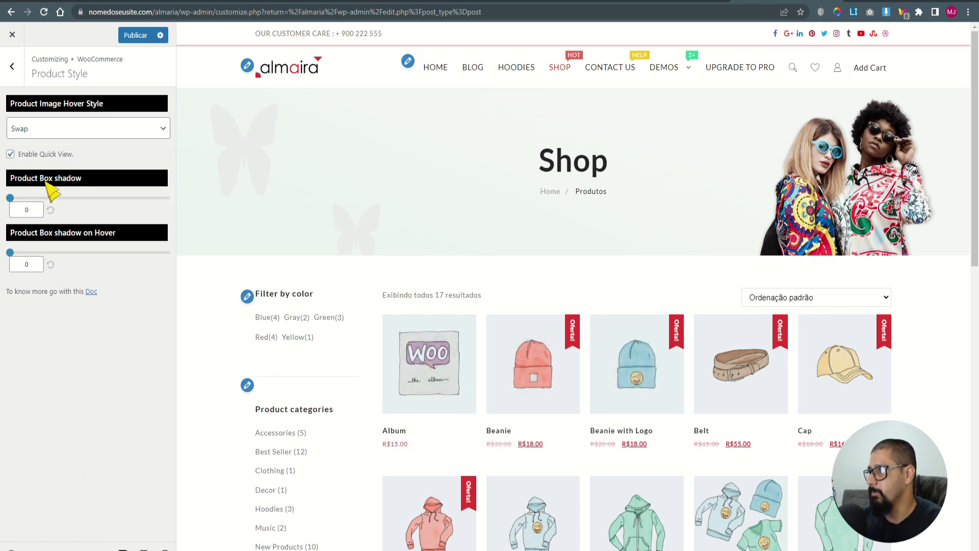
{"action": "left_click", "coordinate": [32, 137]}
{"action": "left_click", "coordinate": [29, 156]}
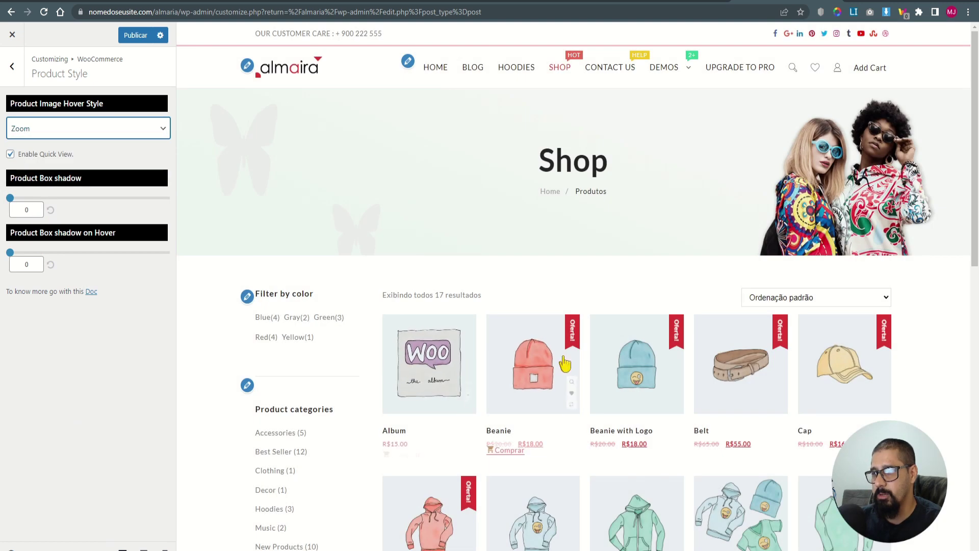
{"action": "left_click", "coordinate": [32, 132]}
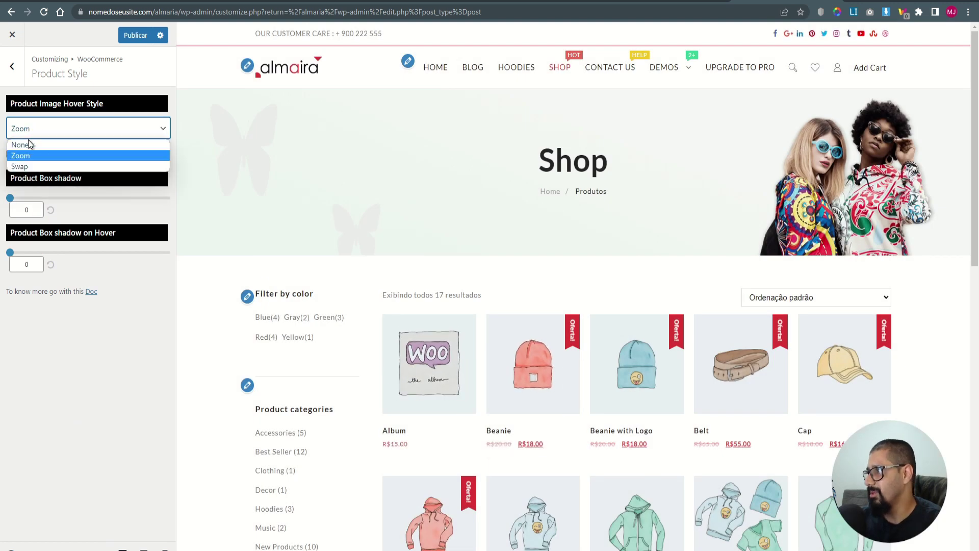
{"action": "left_click", "coordinate": [28, 168]}
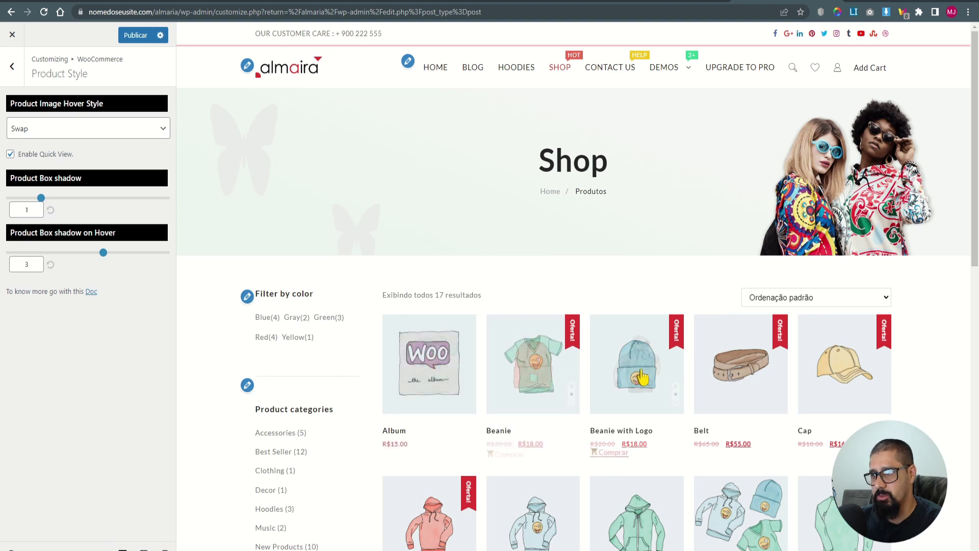
- Set the product box shadow to 4 and the product box shadow on hover to 5, and return to the WooCommerce settings
{"action": "scroll", "coordinate": [867, 389], "scroll_direction": "down", "scroll_amount": 3}
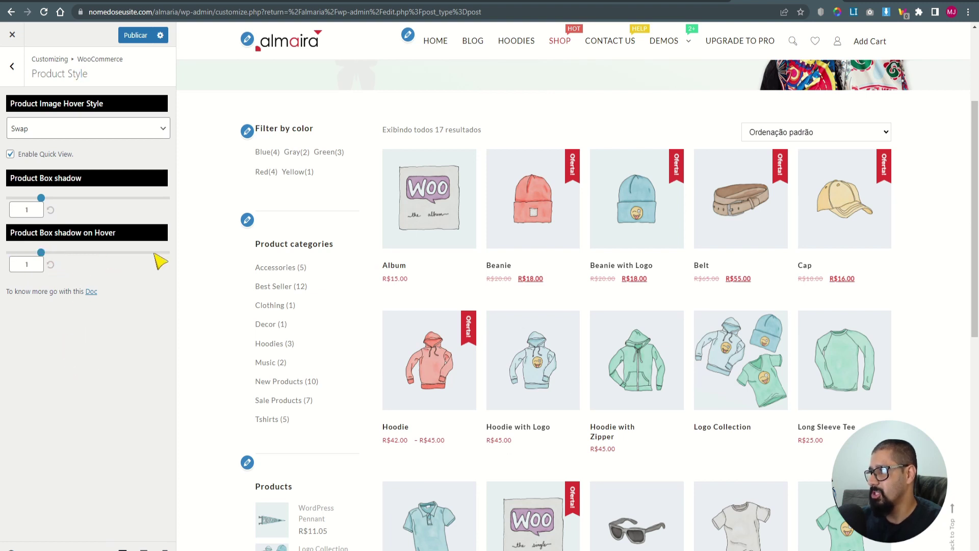
{"action": "mouse_move", "coordinate": [431, 337]}
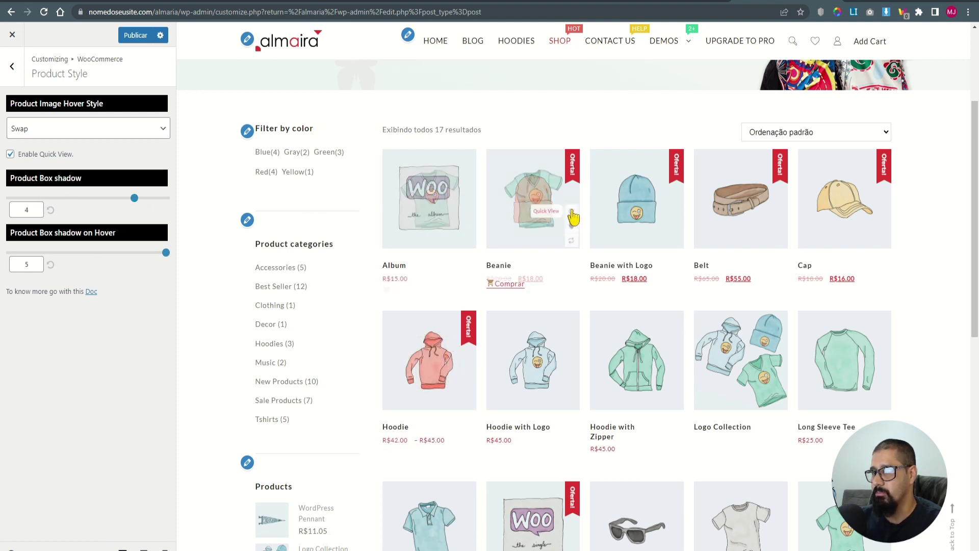
{"action": "left_click", "coordinate": [14, 74]}
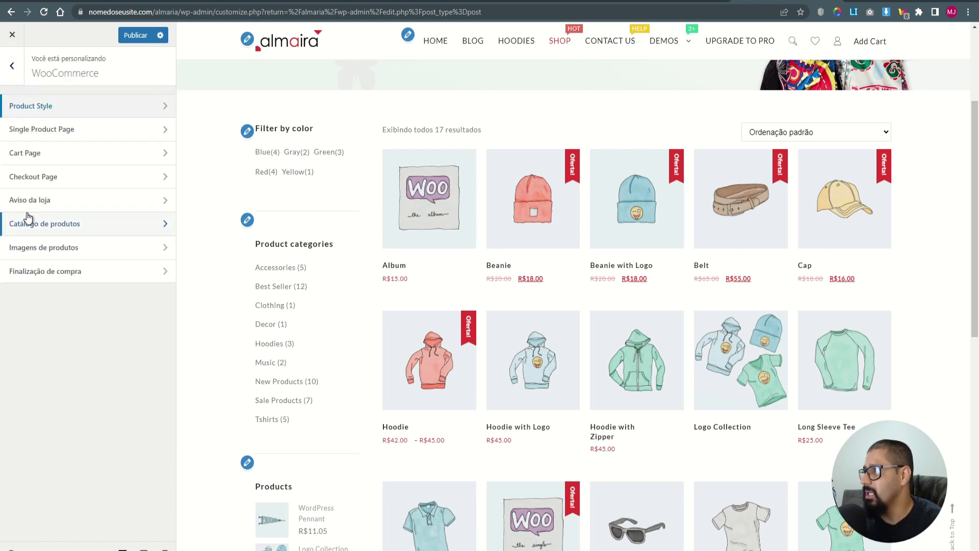
{"action": "left_click", "coordinate": [44, 107]}
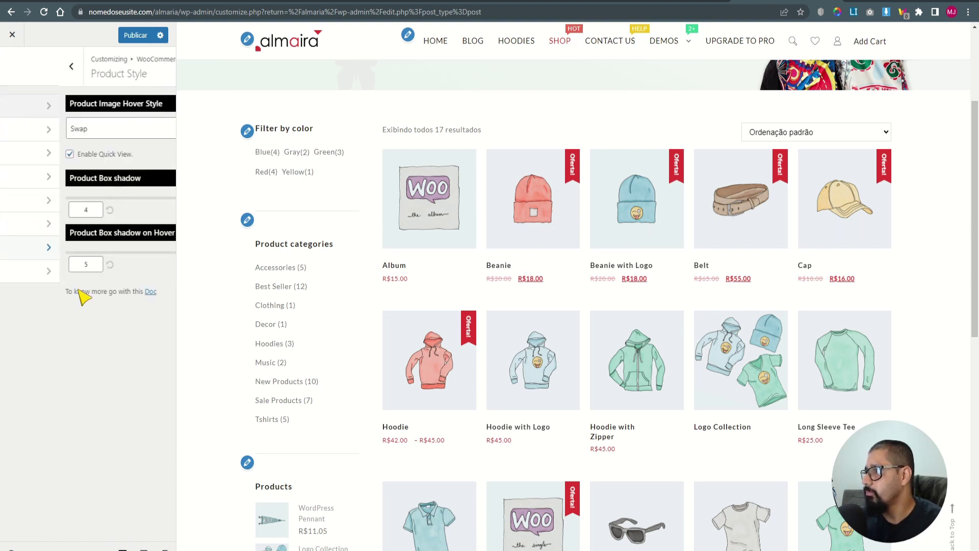
{"action": "left_click", "coordinate": [13, 73]}
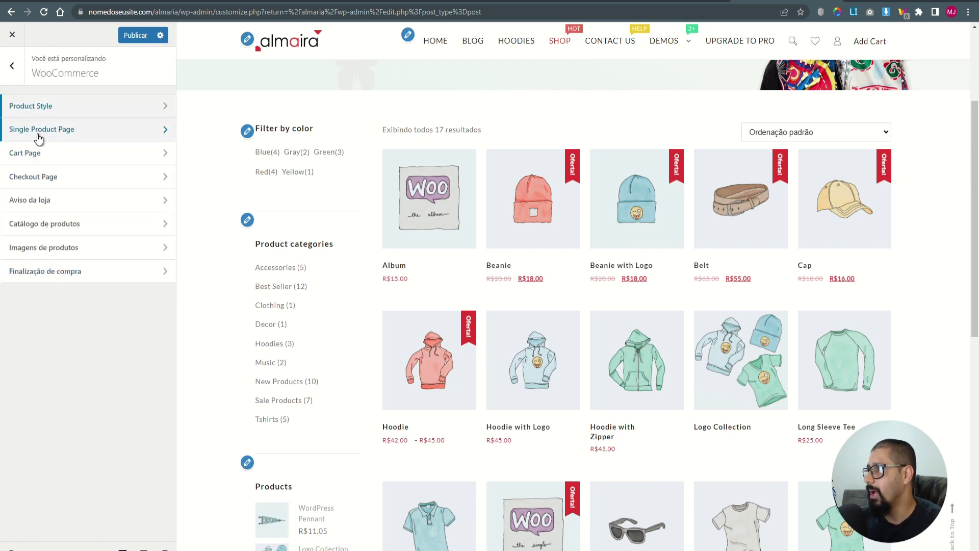
- Open the Single Product Page settings and check the forced sidebar disabling option against the product preview
{"action": "left_click", "coordinate": [41, 133]}
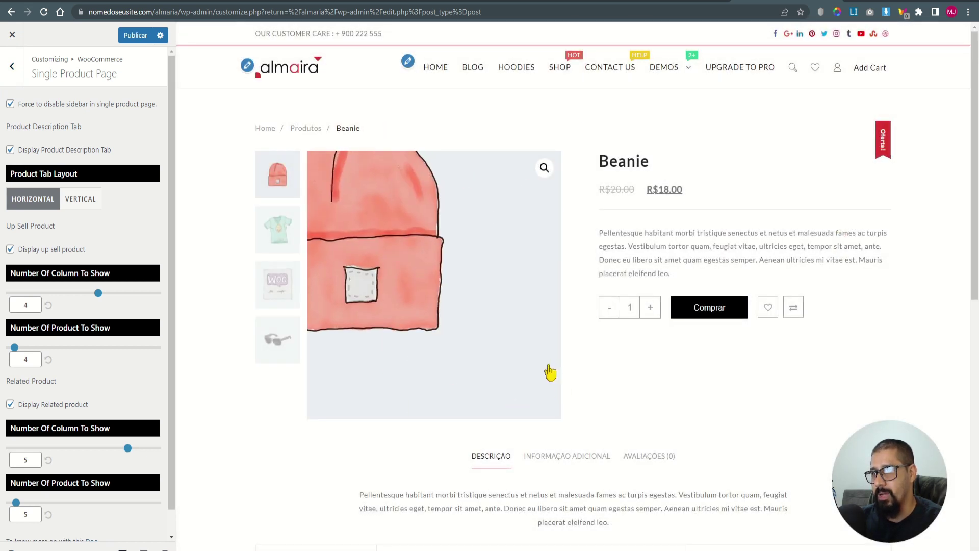
{"action": "left_click", "coordinate": [11, 104]}
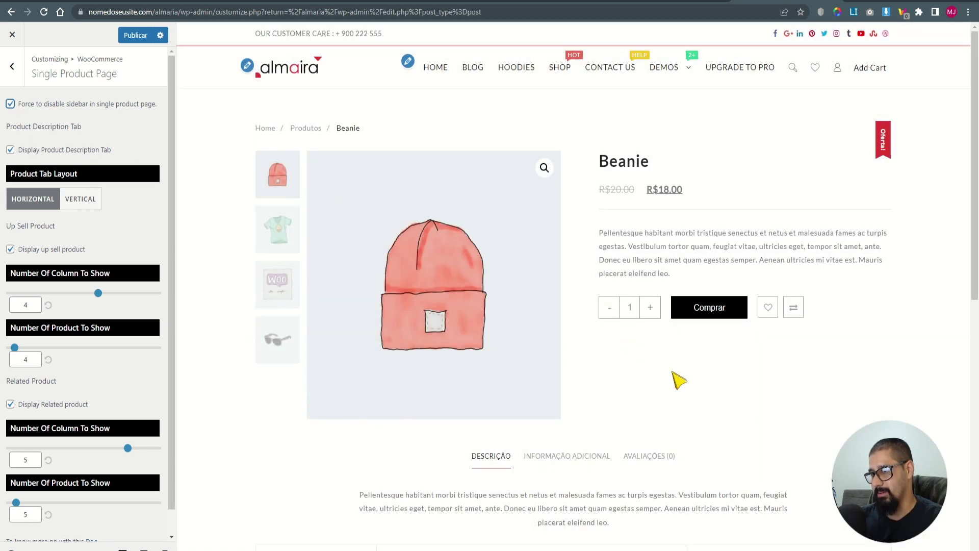
- Try the vertical product tab layout on the Beanie page, and set it back to horizontal
{"action": "scroll", "coordinate": [679, 380], "scroll_direction": "down", "scroll_amount": 3}
{"action": "left_click", "coordinate": [649, 291]}
{"action": "left_click", "coordinate": [88, 203]}
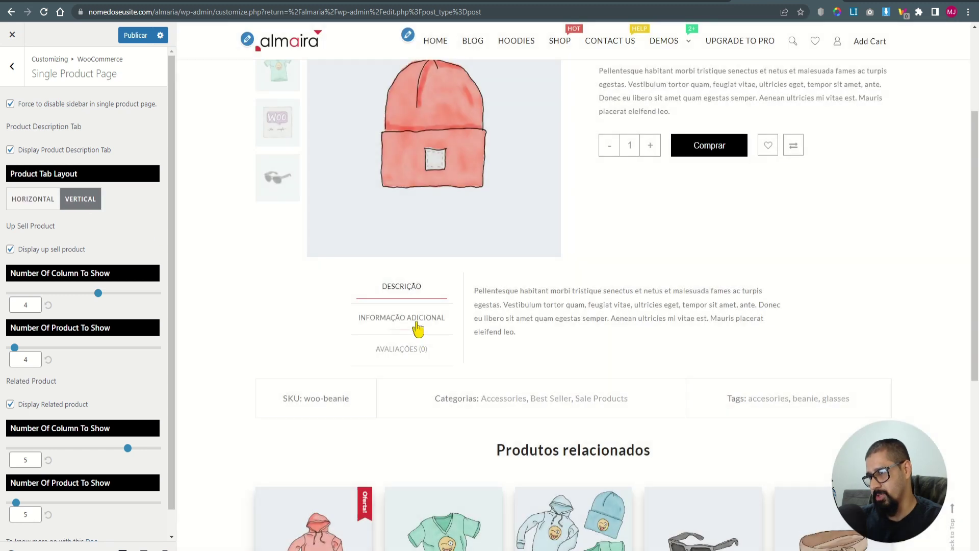
{"action": "left_click", "coordinate": [413, 349]}
{"action": "left_click", "coordinate": [23, 193]}
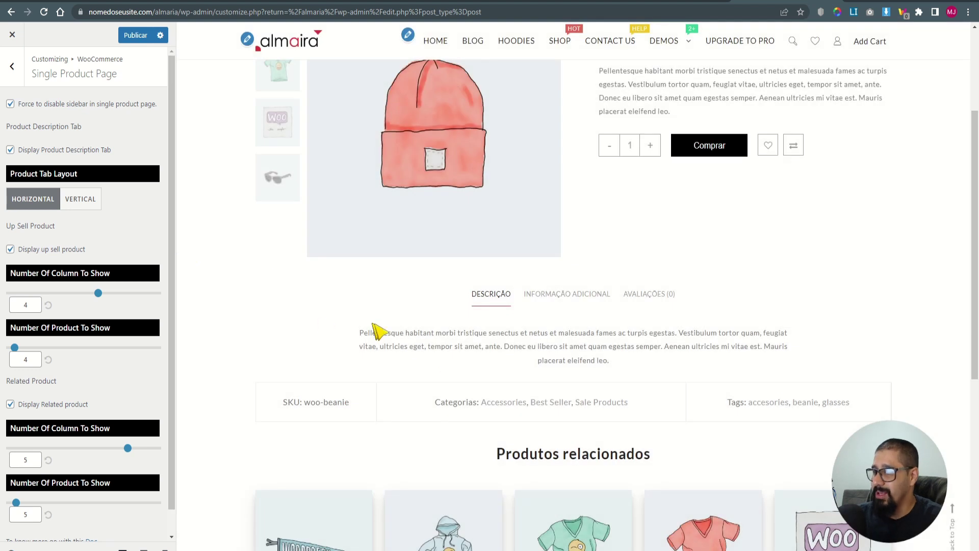
- Try larger numbers of related products to show, such as 11 and 9, and set the number back to 5
{"action": "scroll", "coordinate": [425, 332], "scroll_direction": "down", "scroll_amount": 3}
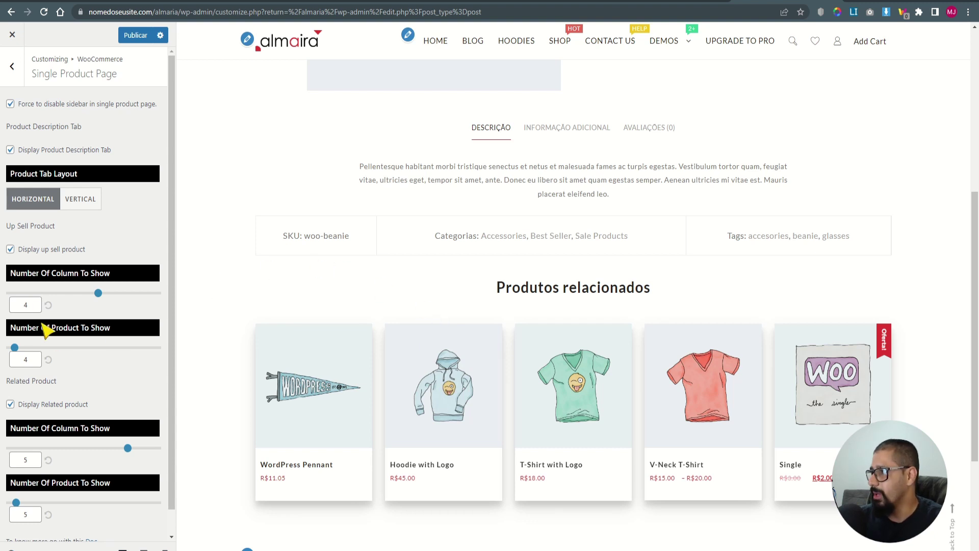
{"action": "scroll", "coordinate": [57, 294], "scroll_direction": "down", "scroll_amount": 1}
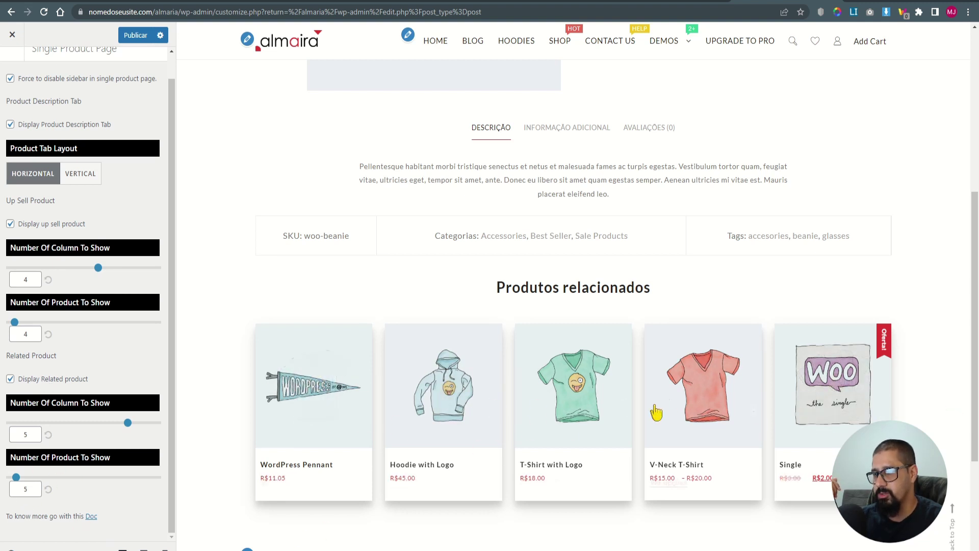
{"action": "left_click", "coordinate": [32, 518]}
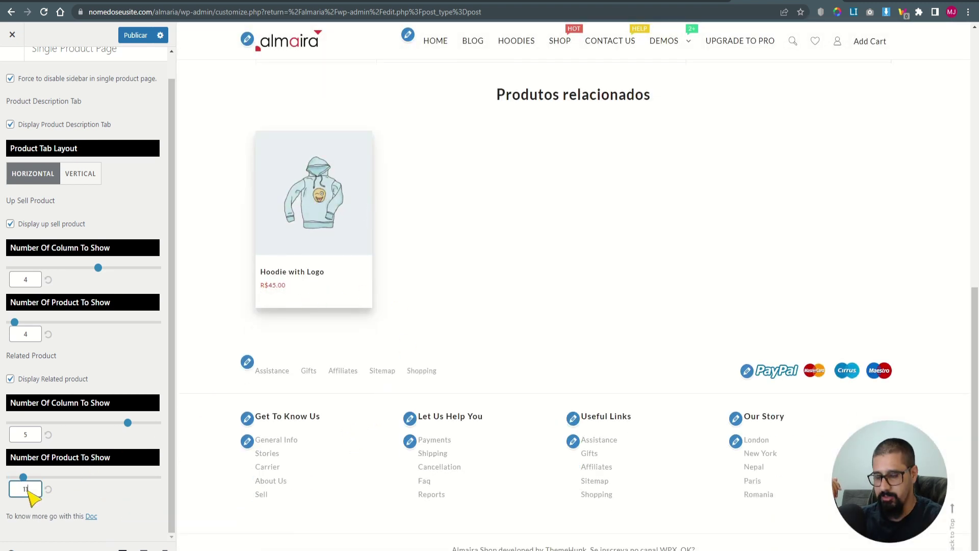
{"action": "key", "text": "Down"}
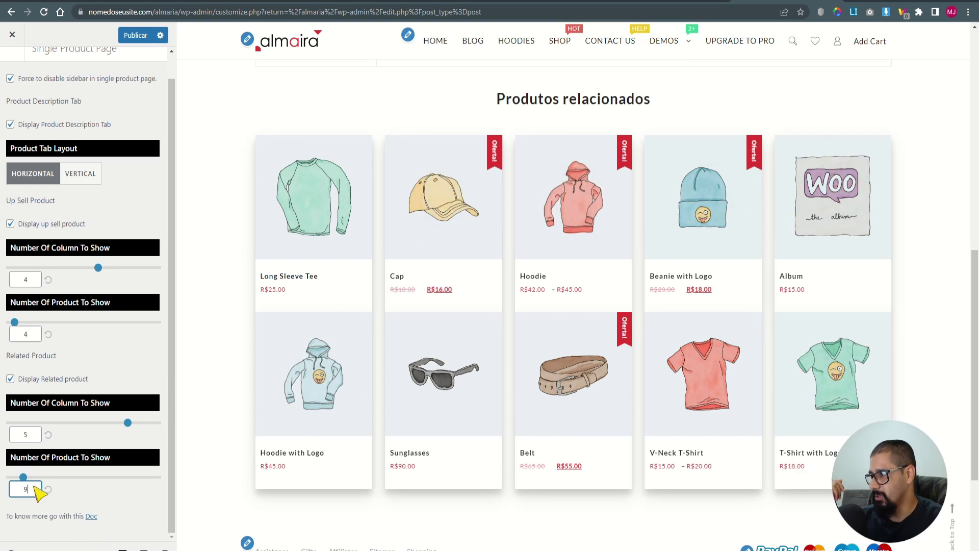
{"action": "type", "text": "5"}
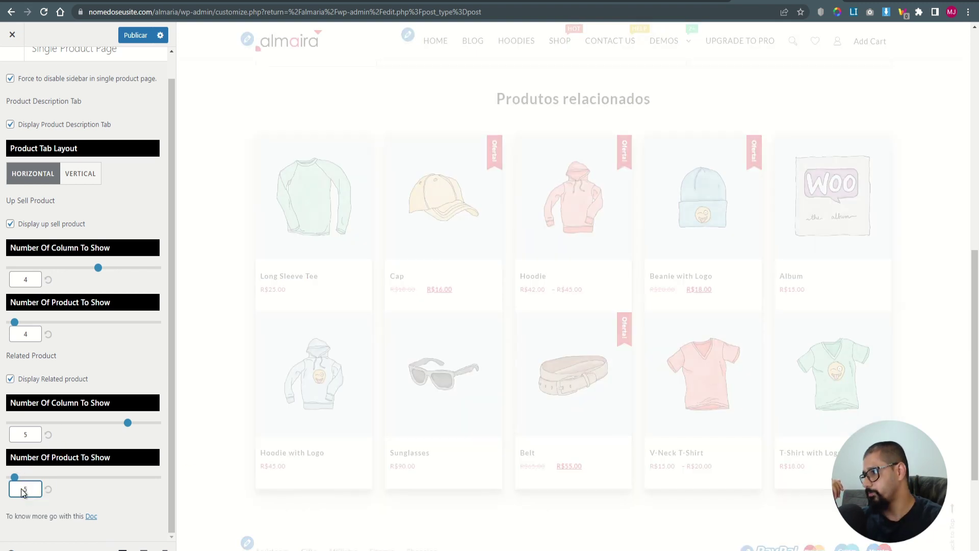
{"action": "scroll", "coordinate": [87, 191], "scroll_direction": "up", "scroll_amount": 1}
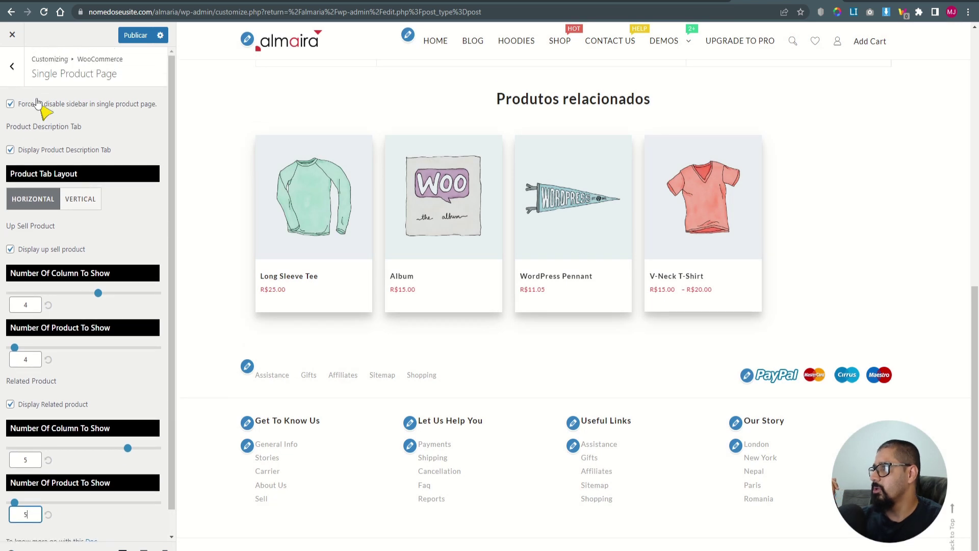
- Leave the single product settings and open the WooCommerce Cart Page settings
{"action": "left_click", "coordinate": [11, 66]}
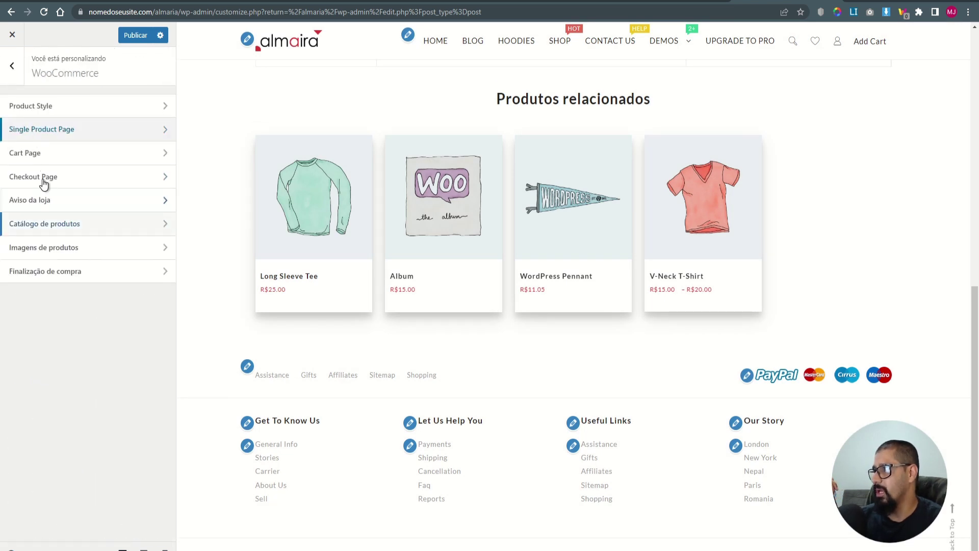
{"action": "left_click", "coordinate": [40, 156]}
{"action": "scroll", "coordinate": [805, 508], "scroll_direction": "up", "scroll_amount": 7}
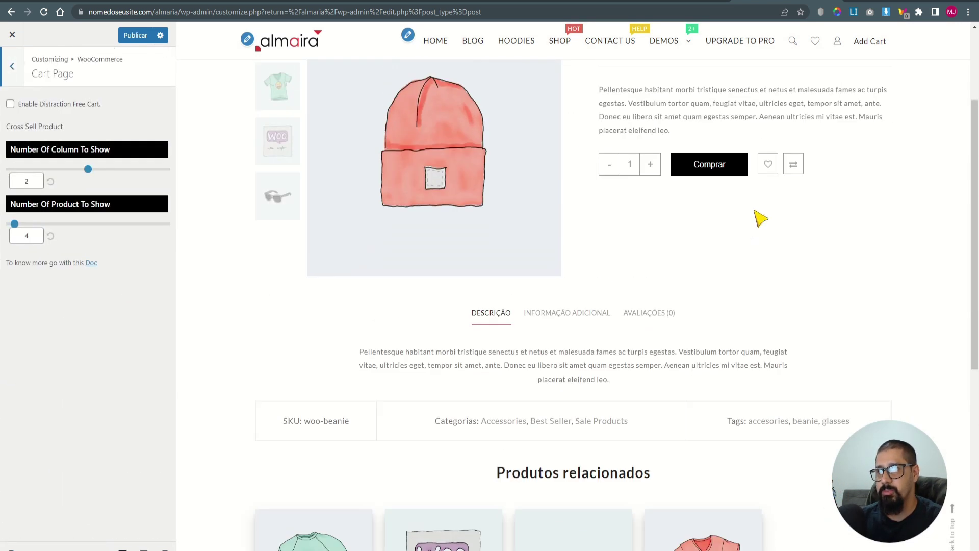
- Add the Beanie to the cart from the Shop page and view the cart in the preview
{"action": "scroll", "coordinate": [769, 290], "scroll_direction": "up", "scroll_amount": 3}
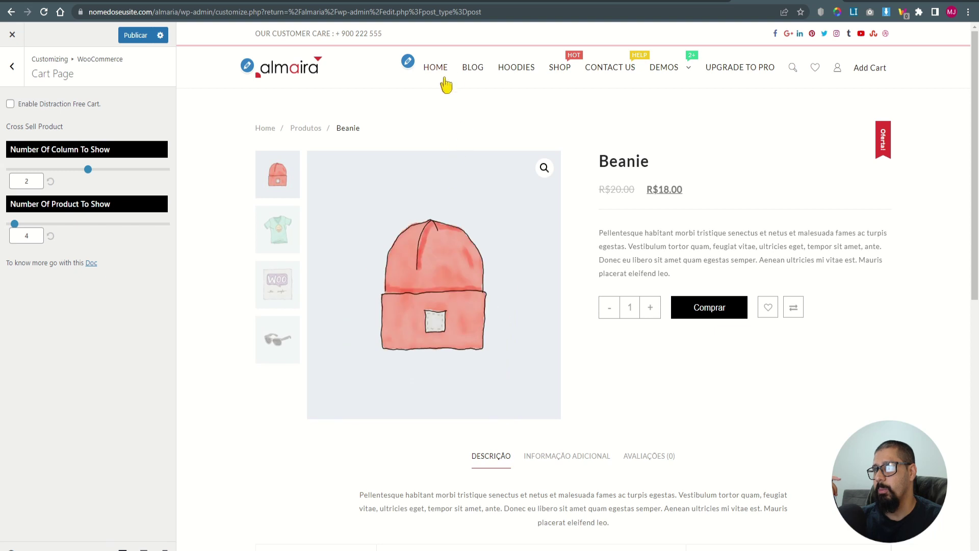
{"action": "left_click", "coordinate": [559, 68]}
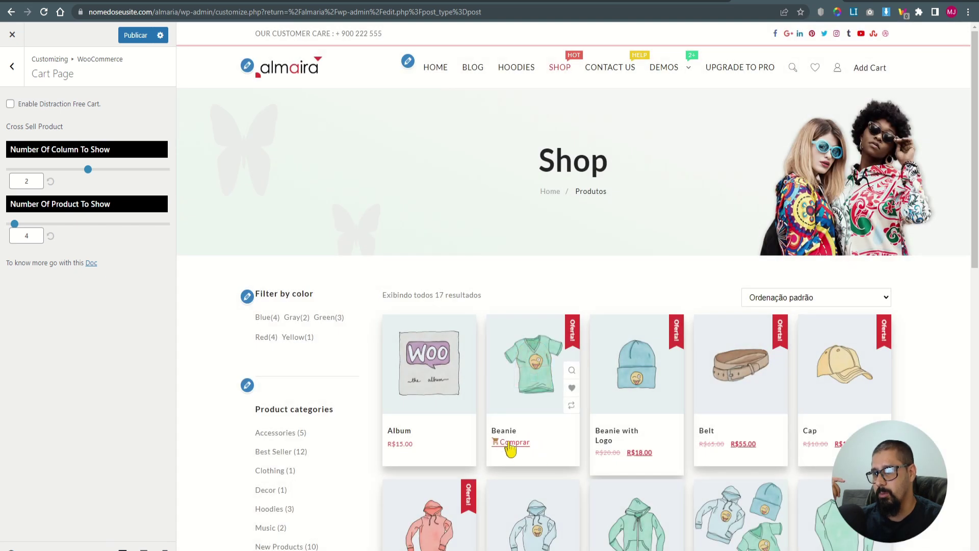
{"action": "left_click", "coordinate": [511, 443]}
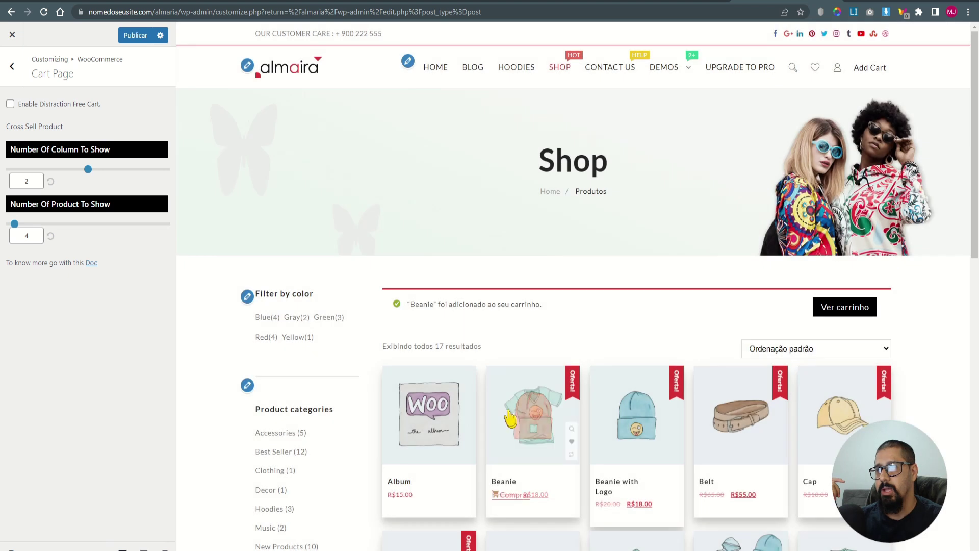
{"action": "left_click", "coordinate": [847, 309]}
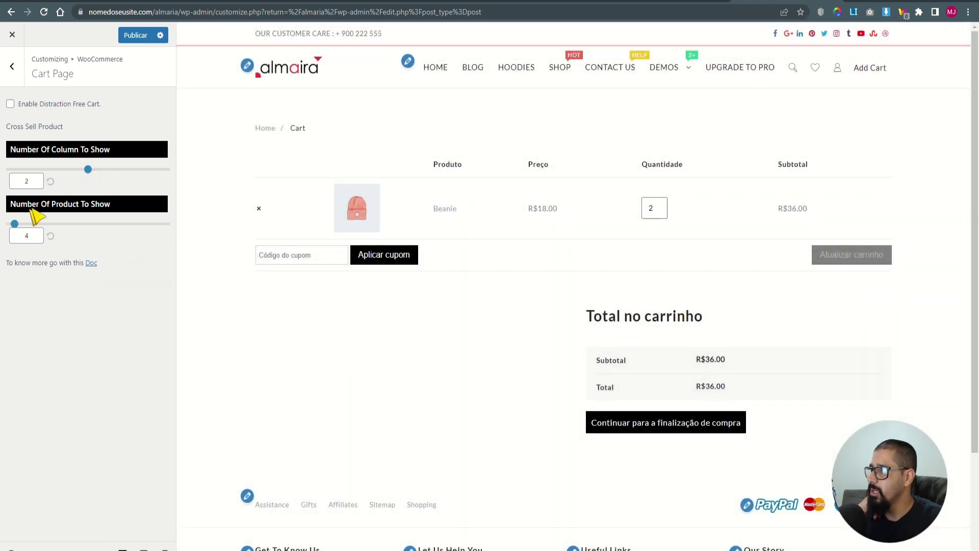
- Try the distraction free cart option on the cart page, and turn it off again
{"action": "scroll", "coordinate": [388, 351], "scroll_direction": "down", "scroll_amount": 3}
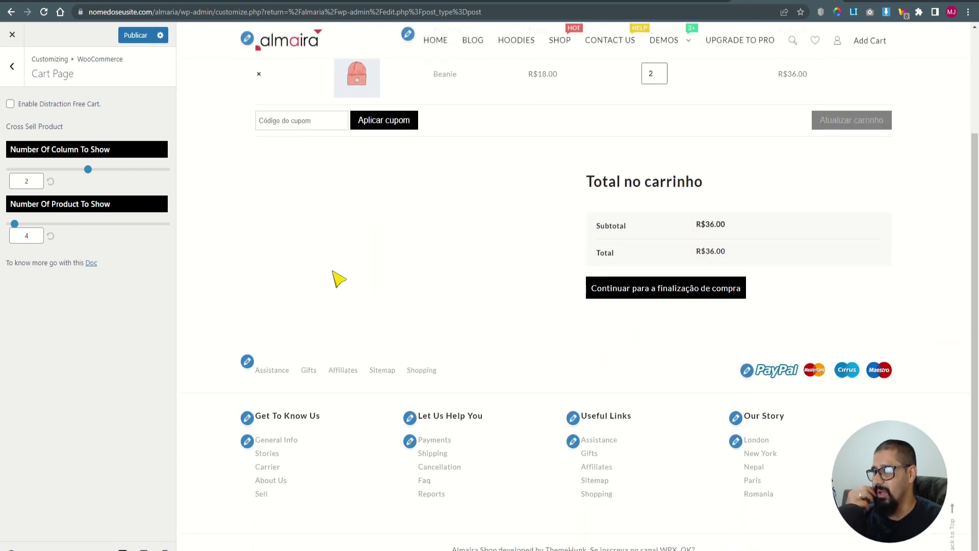
{"action": "scroll", "coordinate": [407, 266], "scroll_direction": "up", "scroll_amount": 3}
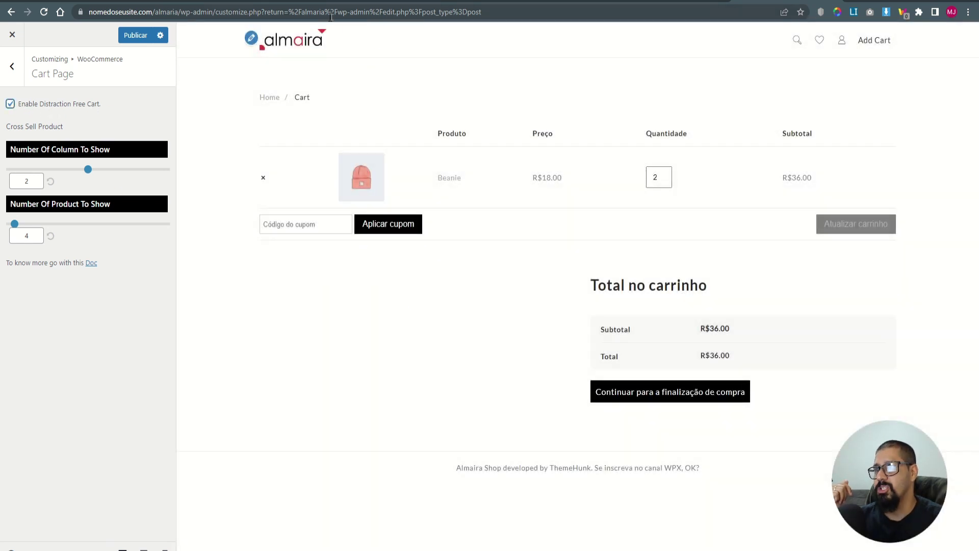
{"action": "left_click", "coordinate": [10, 104]}
- Open the Checkout Page settings and proceed from the cart to the checkout in the preview
{"action": "left_click", "coordinate": [12, 67]}
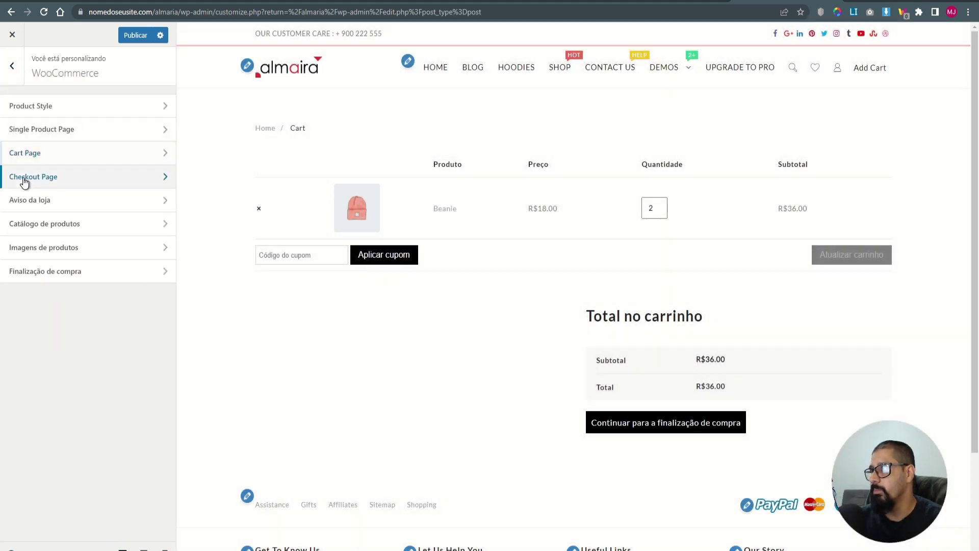
{"action": "left_click", "coordinate": [24, 179]}
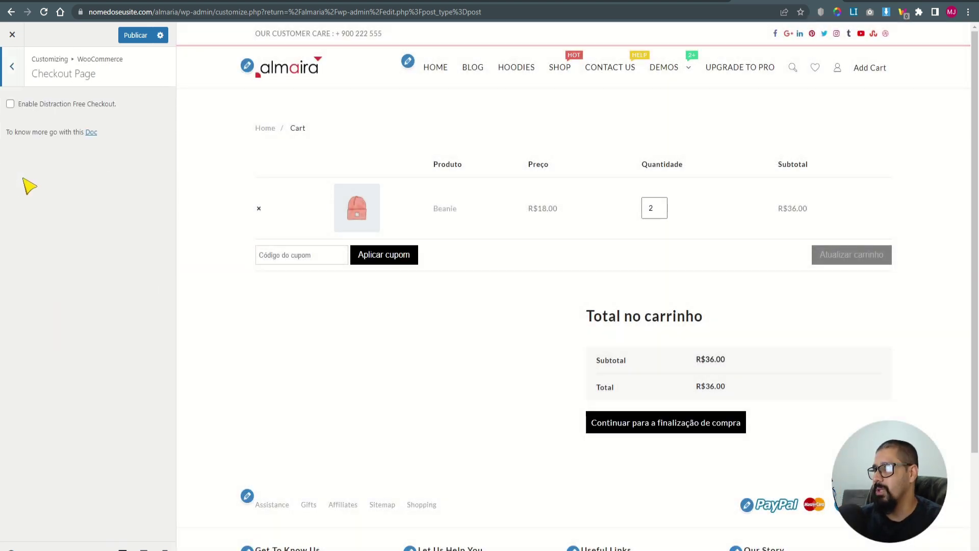
{"action": "left_click", "coordinate": [692, 429]}
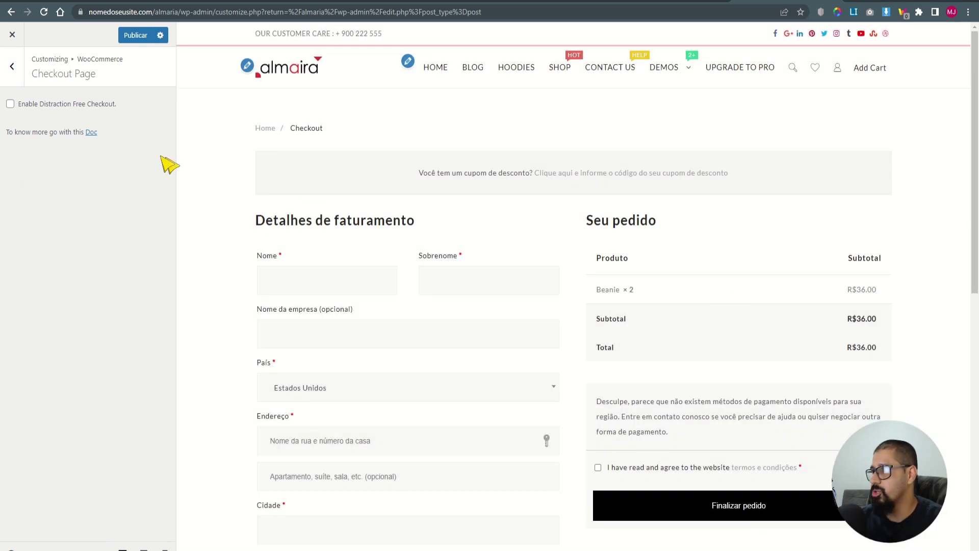
- Try the distraction free checkout option and look over the checkout page, and turn the option off again
{"action": "left_click", "coordinate": [10, 104]}
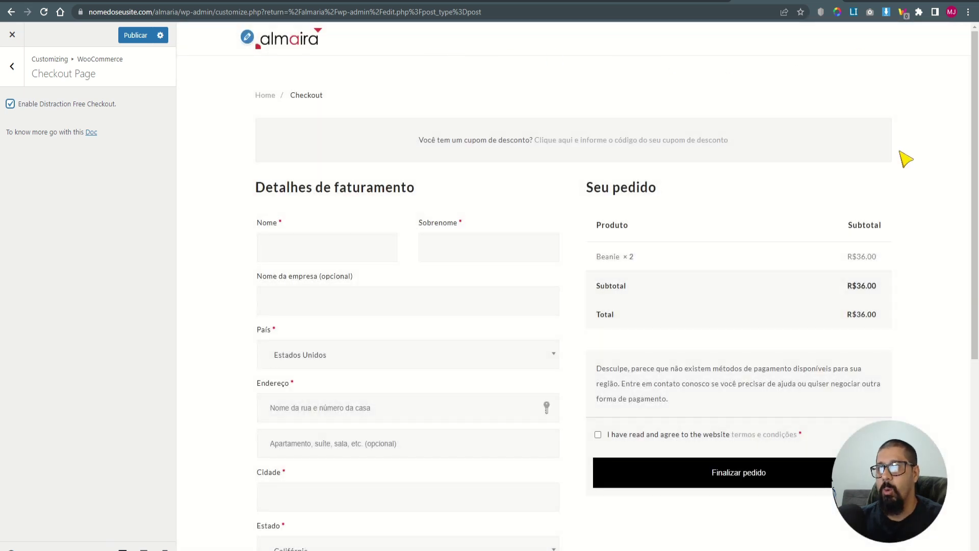
{"action": "scroll", "coordinate": [907, 159], "scroll_direction": "down", "scroll_amount": 5}
{"action": "scroll", "coordinate": [892, 175], "scroll_direction": "up", "scroll_amount": 5}
- View the WooCommerce store notice settings (Aviso da loja)
{"action": "left_click", "coordinate": [13, 69]}
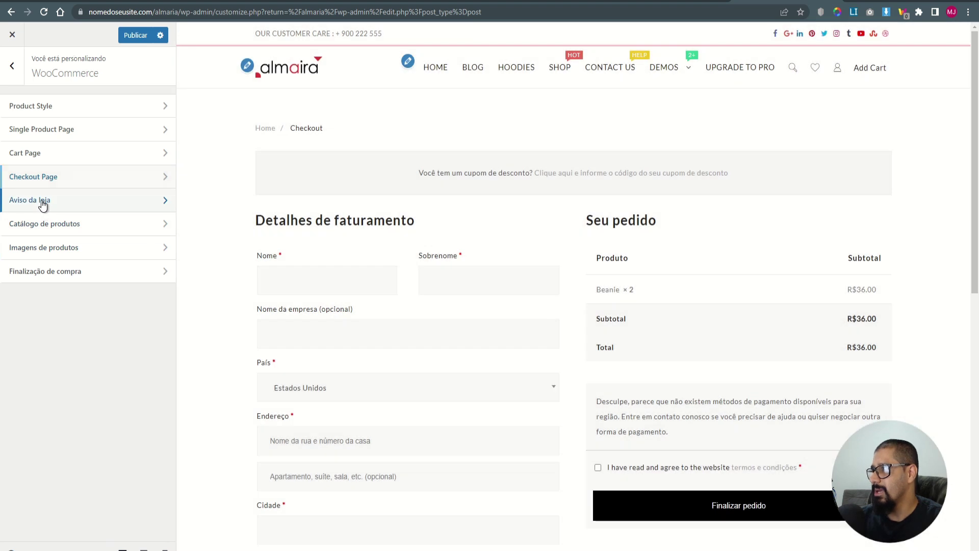
{"action": "left_click", "coordinate": [42, 203]}
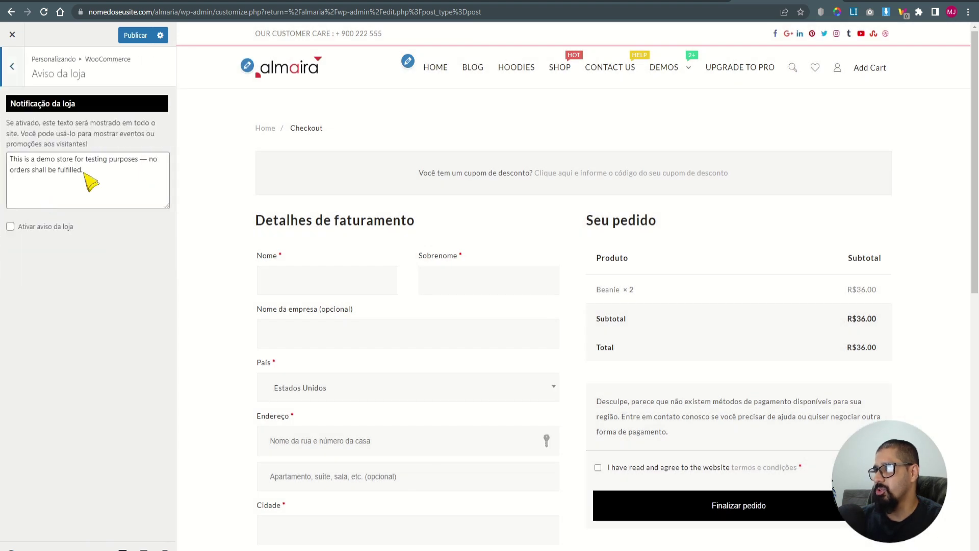
- Open the product catalog settings (Catálogo de produtos) and examine the product grid on the Shop page
{"action": "left_click", "coordinate": [13, 65]}
{"action": "left_click", "coordinate": [48, 224]}
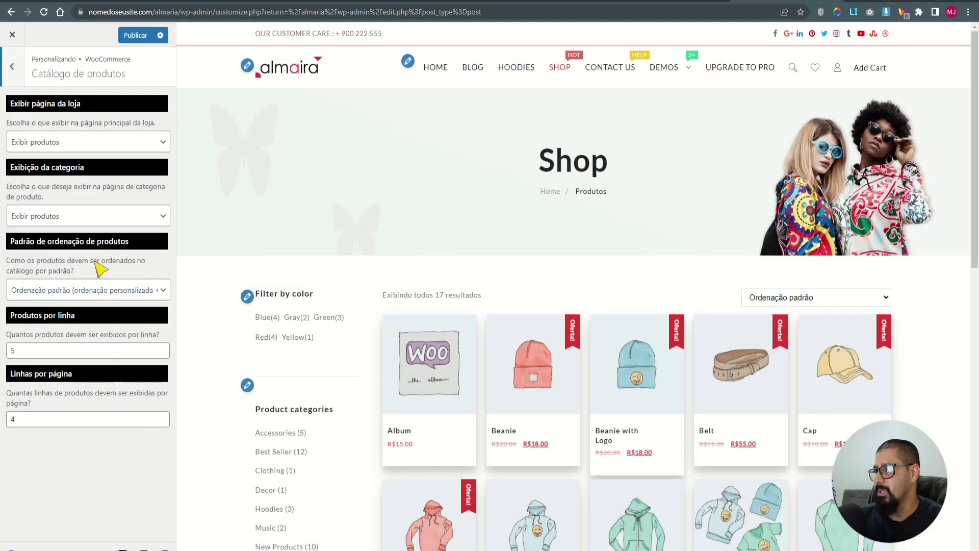
{"action": "scroll", "coordinate": [489, 351], "scroll_direction": "down", "scroll_amount": 5}
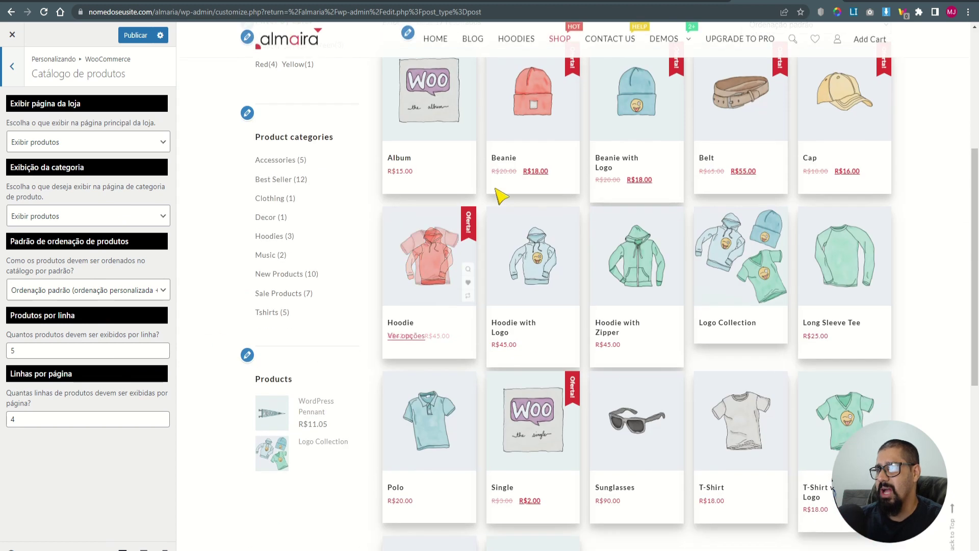
- View the WooCommerce product image settings (Imagens de produtos), including the main image width and thumbnail cropping
{"action": "scroll", "coordinate": [689, 339], "scroll_direction": "up", "scroll_amount": 3}
{"action": "left_click", "coordinate": [12, 66]}
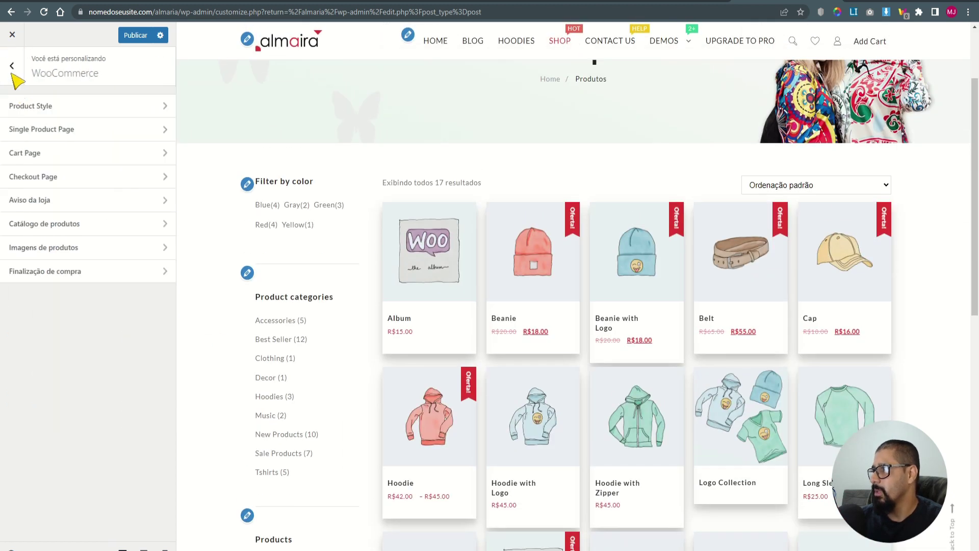
{"action": "left_click", "coordinate": [32, 258]}
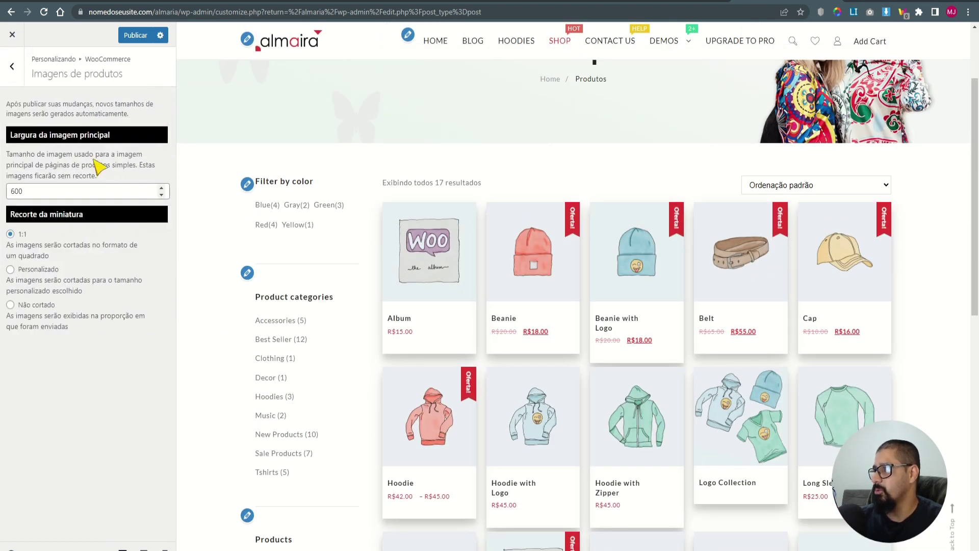
{"action": "left_click_drag", "start_coordinate": [14, 135], "coordinate": [110, 137]}
{"action": "left_click", "coordinate": [11, 66]}
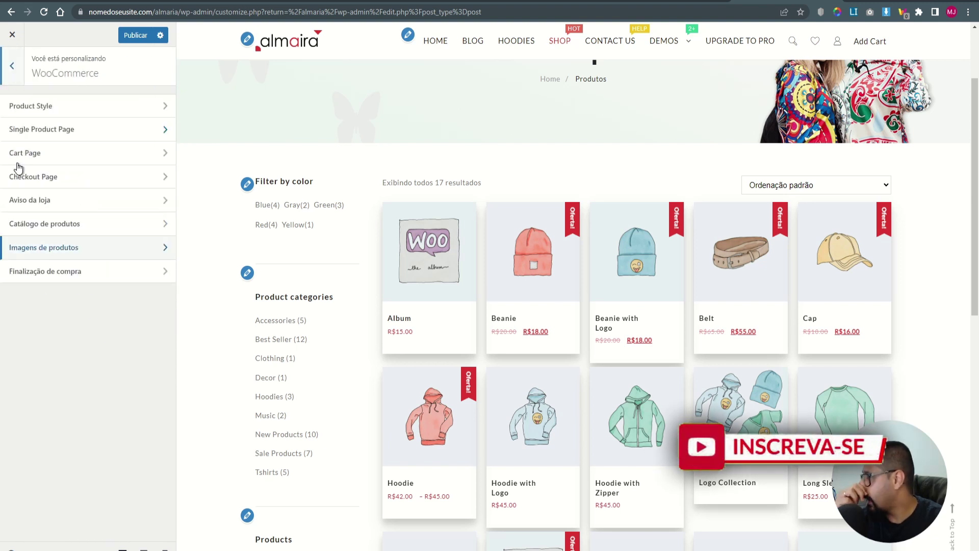
- In the checkout settings (Finalização de compra), set the company name field (Nome da empresa) to Oculto
{"action": "left_click", "coordinate": [45, 274]}
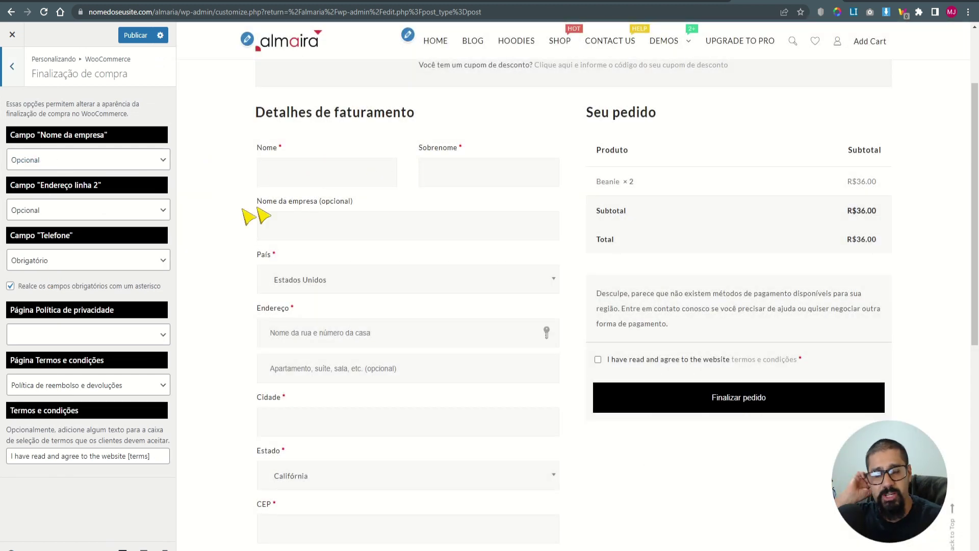
{"action": "left_click", "coordinate": [45, 160]}
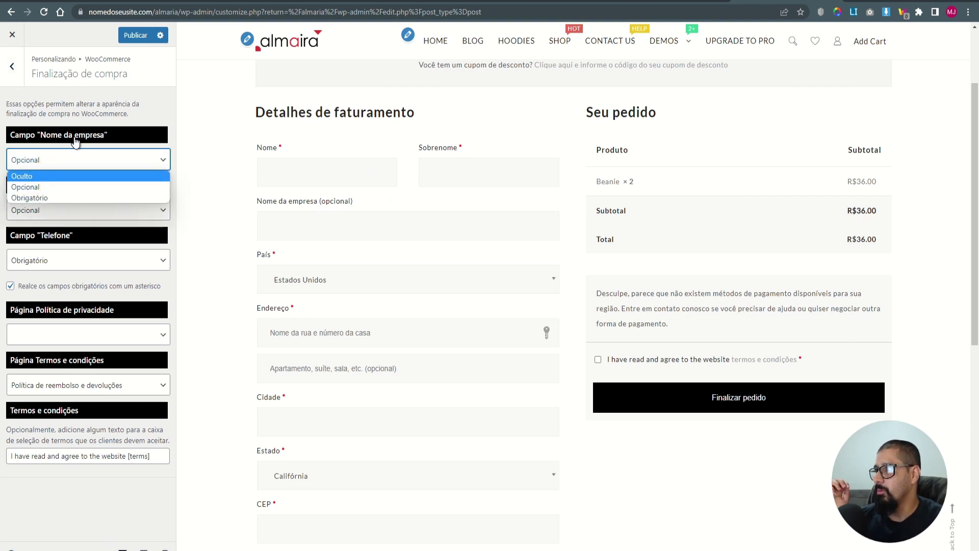
{"action": "left_click", "coordinate": [26, 177]}
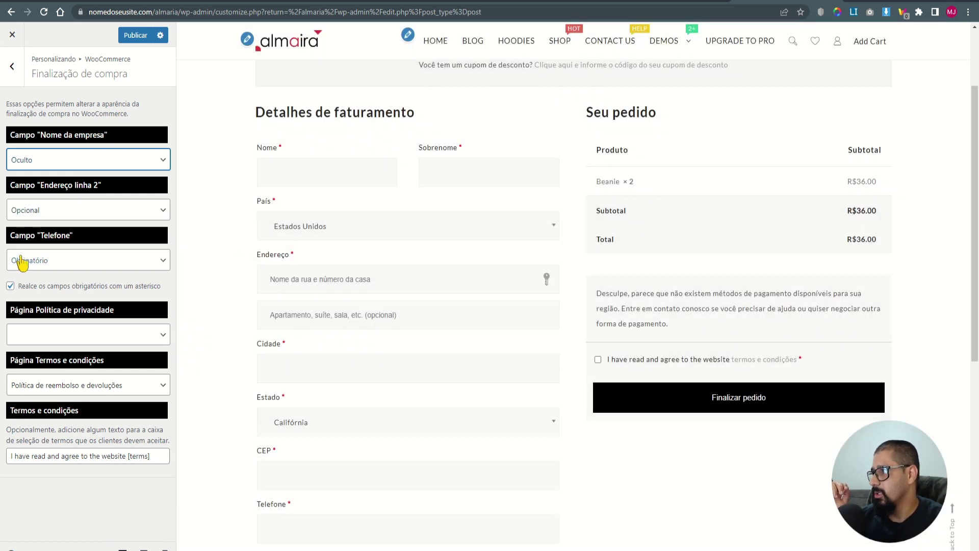
- Set the checkout's privacy policy page (Página Política de privacidade) to Privacy Policy
{"action": "left_click_drag", "start_coordinate": [153, 456], "coordinate": [7, 459]}
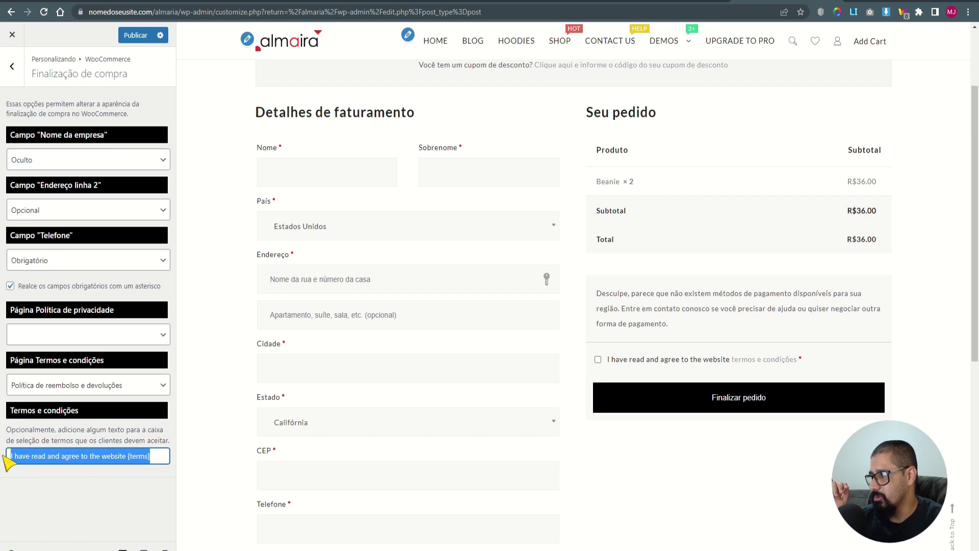
{"action": "left_click", "coordinate": [35, 338]}
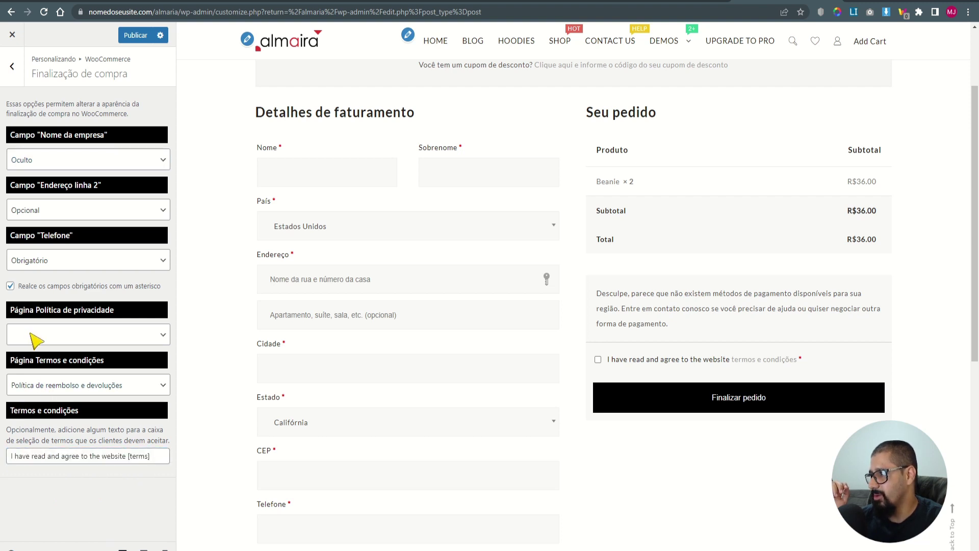
{"action": "left_click", "coordinate": [163, 336]}
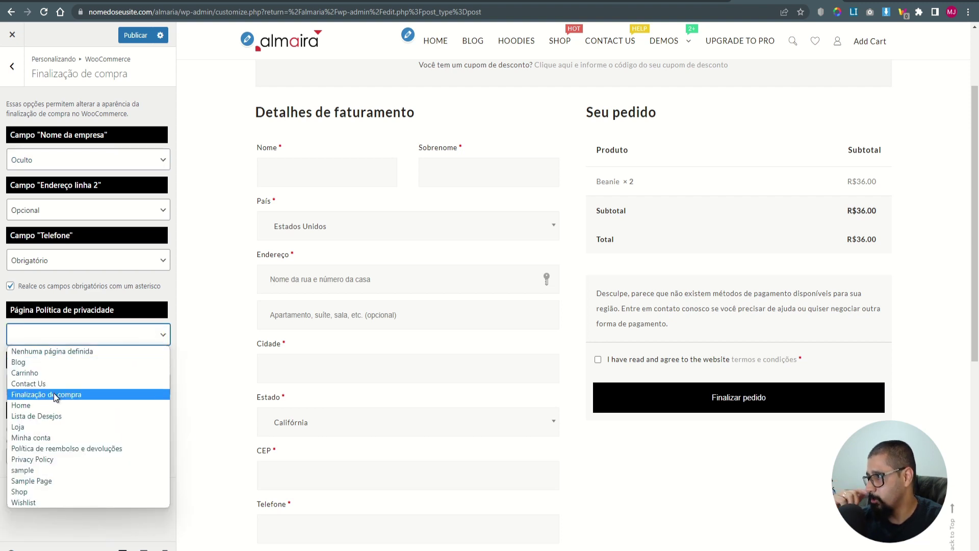
{"action": "left_click", "coordinate": [53, 458]}
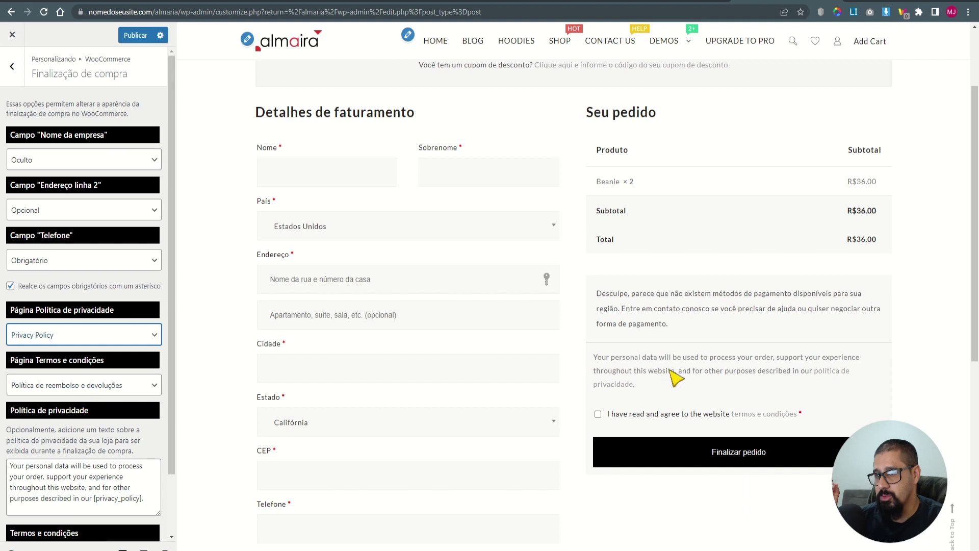
- Examine the privacy policy and terms texts in the checkout preview and in the settings
{"action": "left_click_drag", "start_coordinate": [612, 358], "coordinate": [709, 358]}
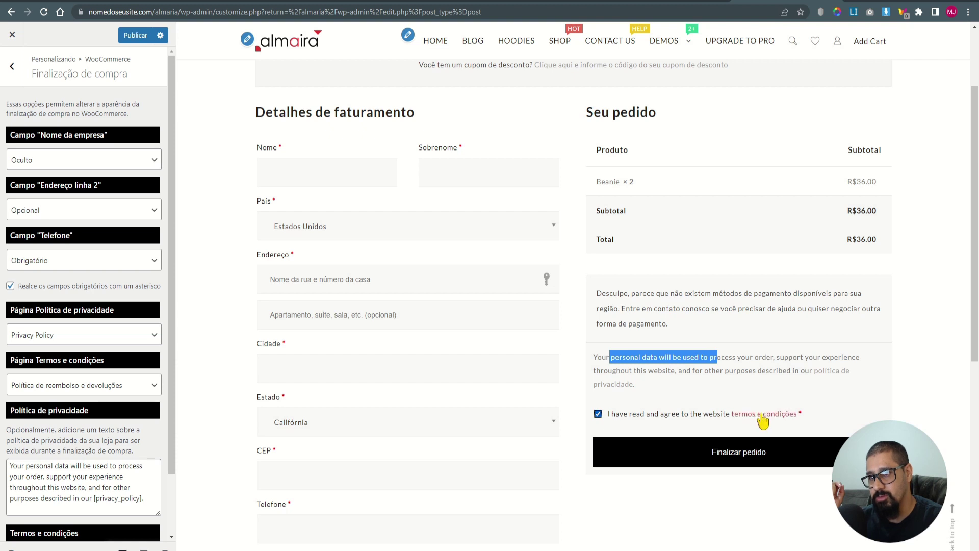
{"action": "scroll", "coordinate": [127, 443], "scroll_direction": "down", "scroll_amount": 1}
{"action": "left_click", "coordinate": [109, 520]}
{"action": "left_click_drag", "start_coordinate": [67, 407], "coordinate": [74, 418]}
{"action": "scroll", "coordinate": [76, 306], "scroll_direction": "up", "scroll_amount": 1}
- Return to the main theme settings, publish the changes and close the customizer
{"action": "left_click", "coordinate": [21, 69]}
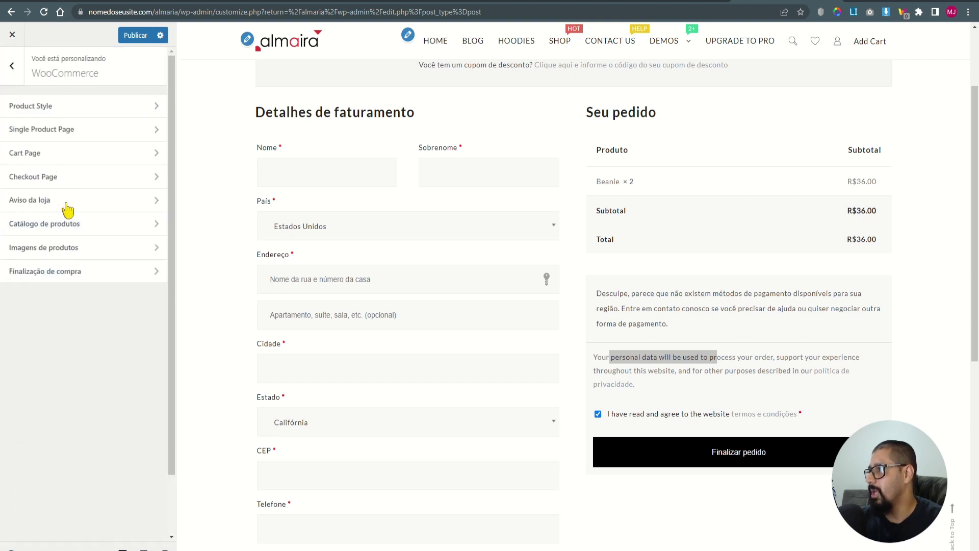
{"action": "left_click", "coordinate": [13, 71]}
{"action": "left_click", "coordinate": [148, 36]}
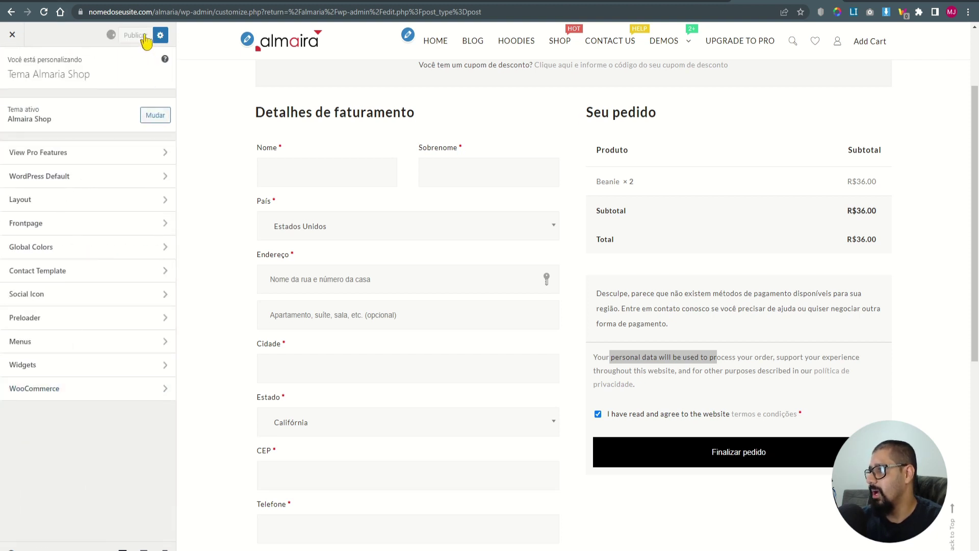
{"action": "left_click", "coordinate": [12, 35]}
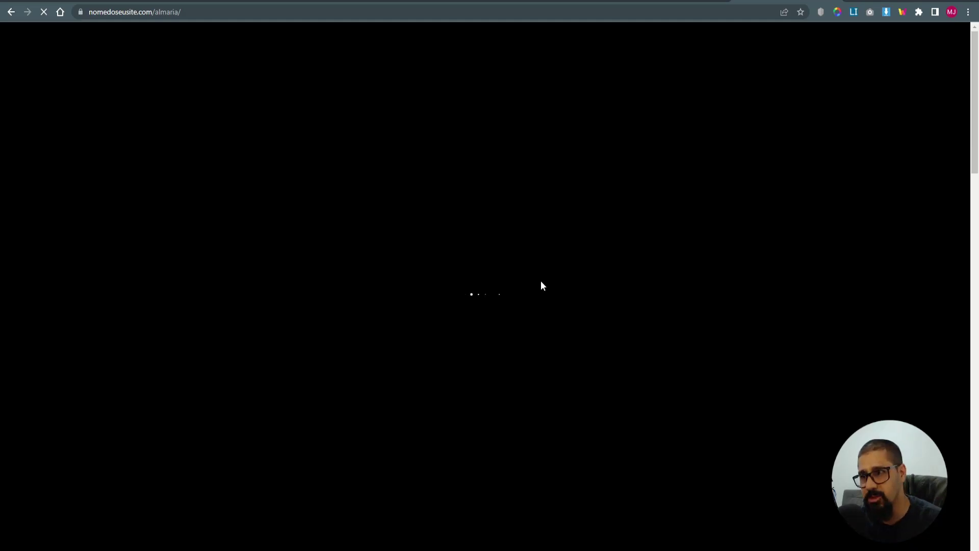
- Look over the live home page, view the Sunglasses product page and return to the home page
{"action": "scroll", "coordinate": [506, 267], "scroll_direction": "down", "scroll_amount": 10}
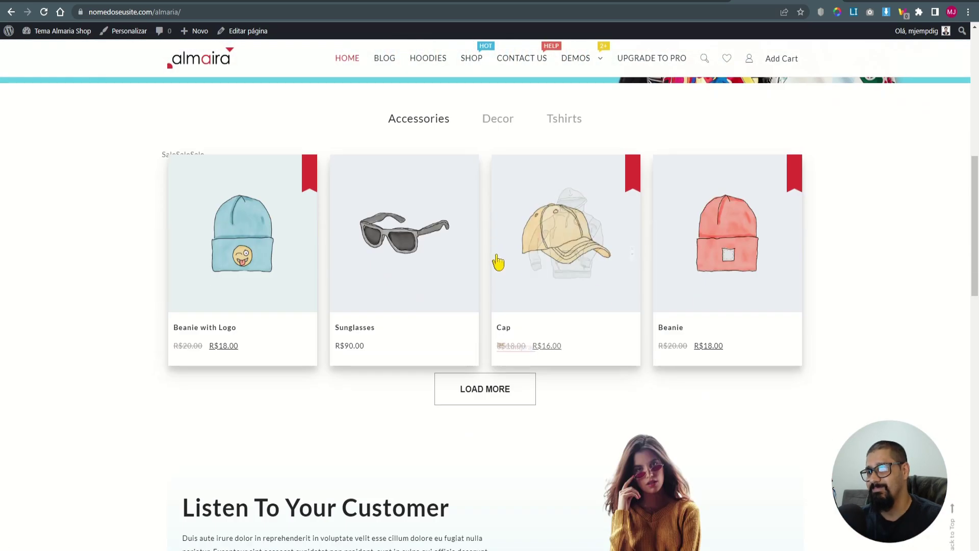
{"action": "left_click", "coordinate": [411, 288]}
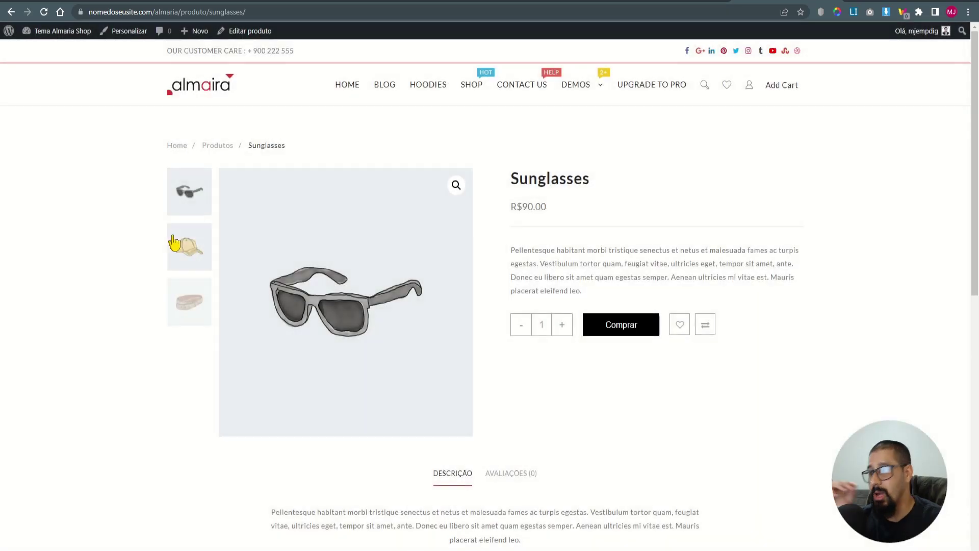
{"action": "left_click", "coordinate": [347, 84]}
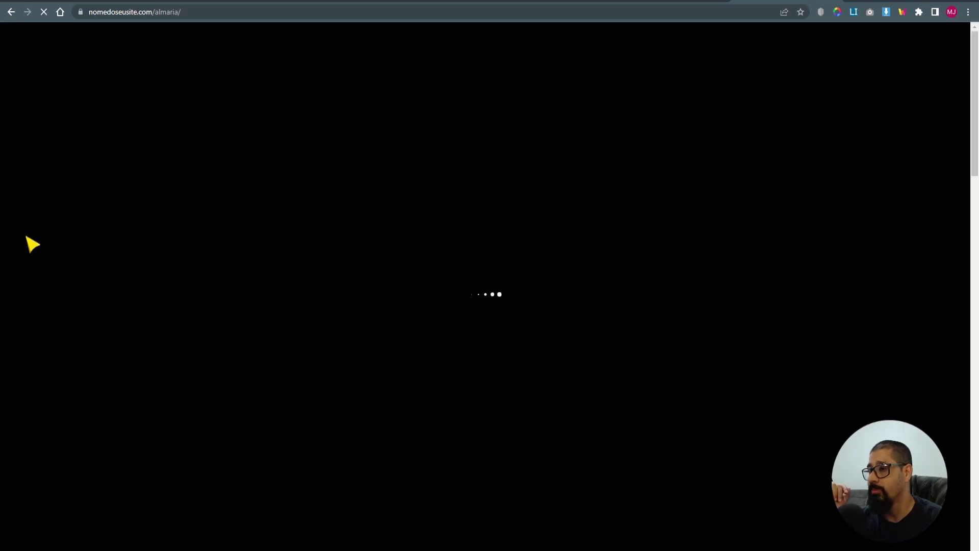
- Open the quick view of Beanie with Logo, browse its gallery images and close the quick view
{"action": "scroll", "coordinate": [56, 291], "scroll_direction": "down", "scroll_amount": 10}
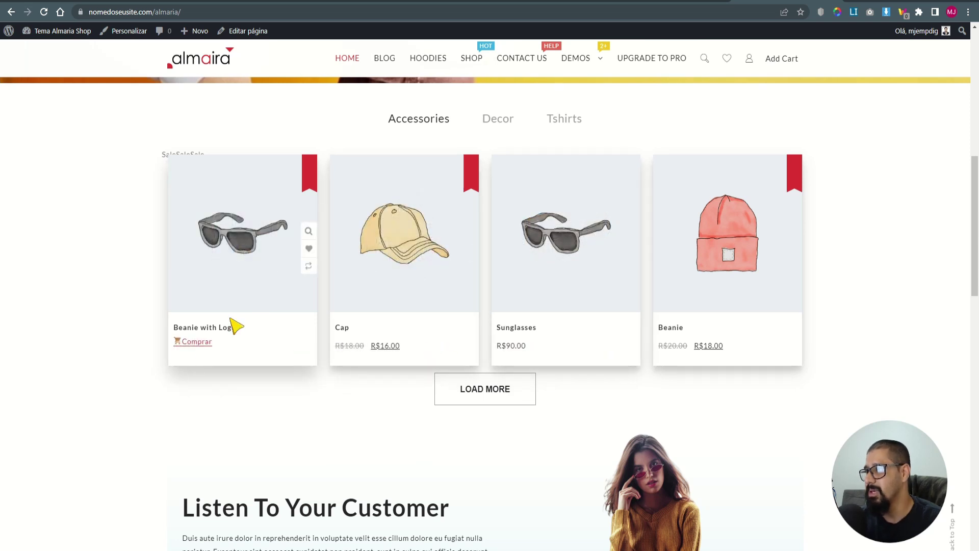
{"action": "left_click", "coordinate": [310, 232]}
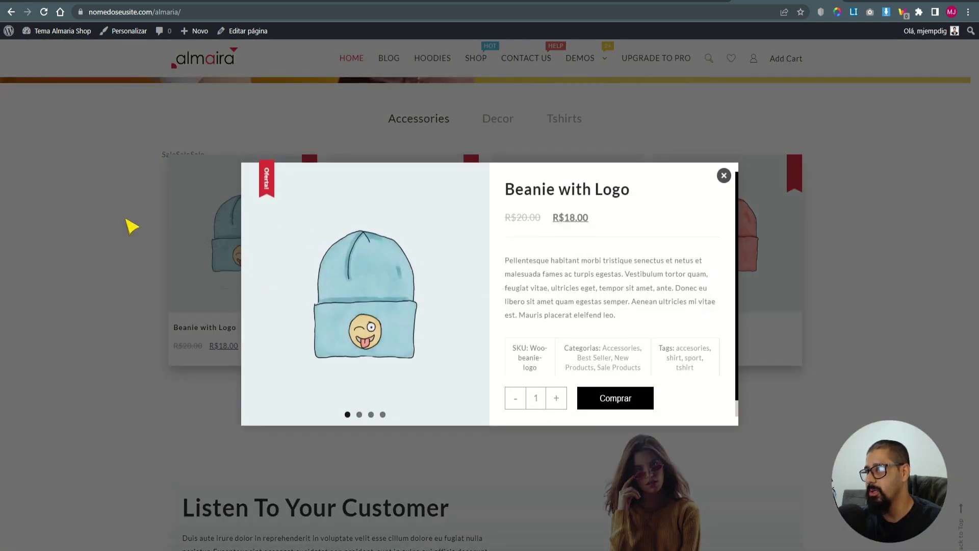
{"action": "left_click", "coordinate": [127, 223]}
{"action": "left_click", "coordinate": [309, 232]}
{"action": "left_click", "coordinate": [479, 289]}
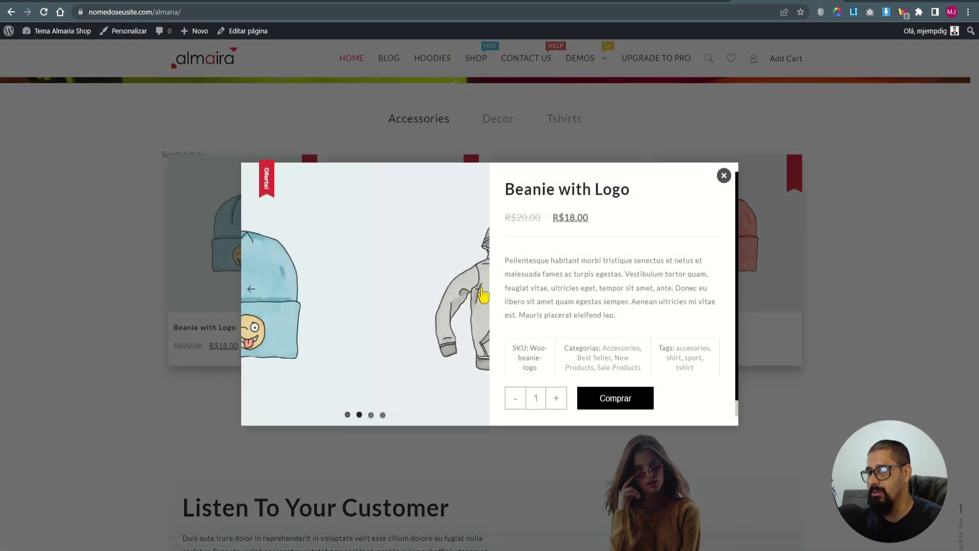
{"action": "left_click", "coordinate": [480, 289]}
{"action": "left_click", "coordinate": [479, 289]}
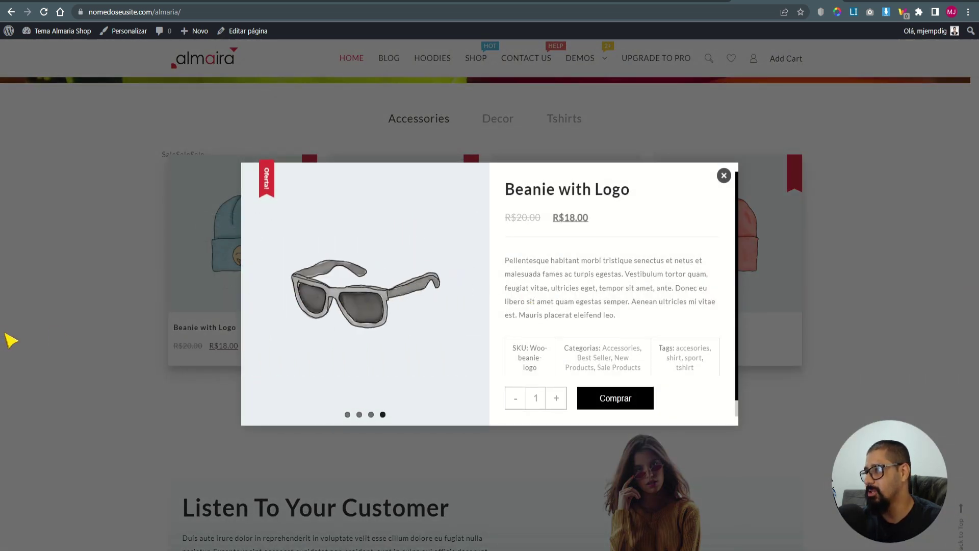
{"action": "left_click", "coordinate": [66, 332]}
- Look over the rest of the home page and load more products below the product grid
{"action": "scroll", "coordinate": [461, 392], "scroll_direction": "down", "scroll_amount": 8}
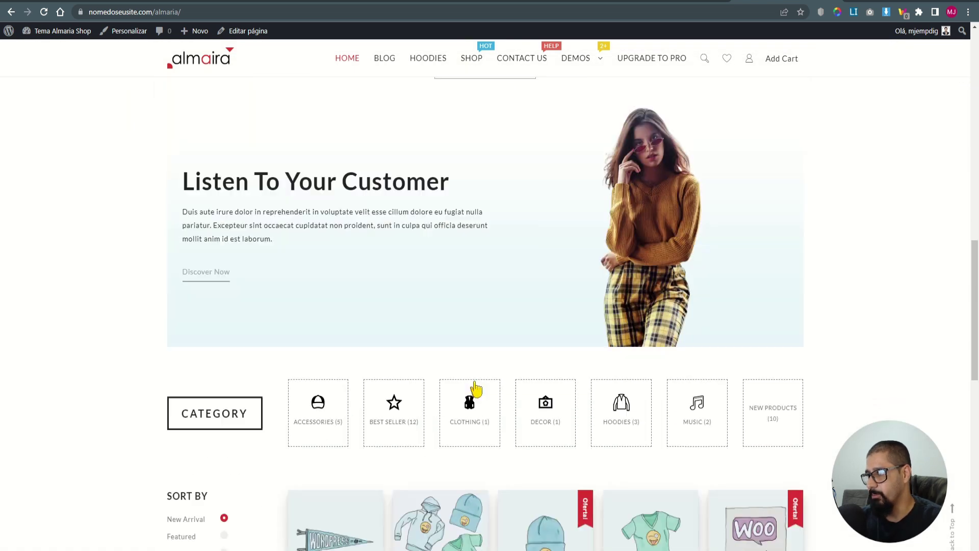
{"action": "scroll", "coordinate": [612, 301], "scroll_direction": "up", "scroll_amount": 3}
{"action": "scroll", "coordinate": [489, 316], "scroll_direction": "down", "scroll_amount": 8}
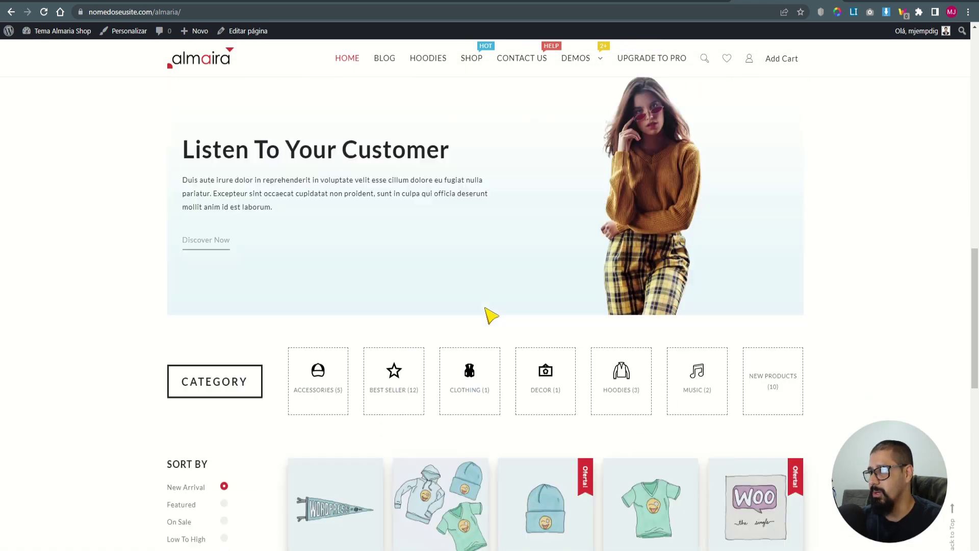
{"action": "scroll", "coordinate": [685, 356], "scroll_direction": "down", "scroll_amount": 4}
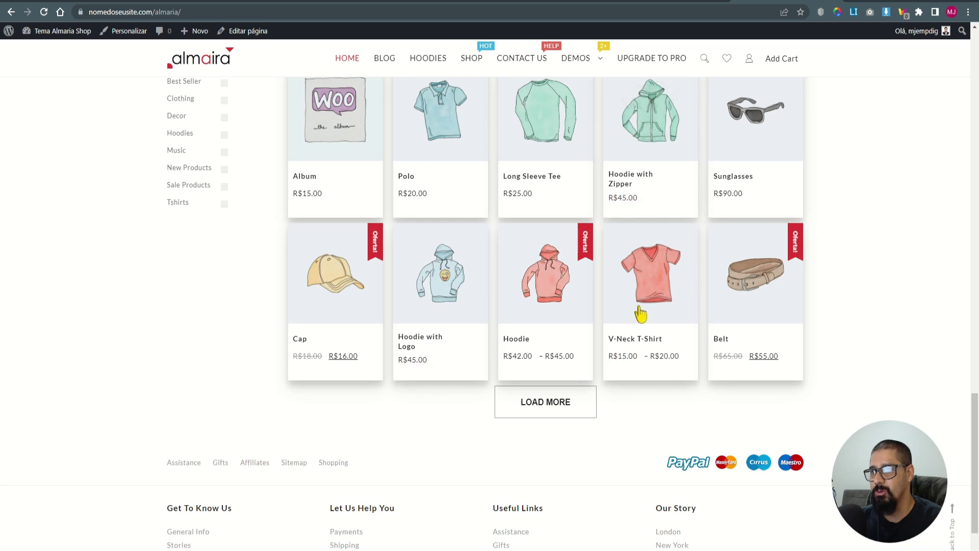
{"action": "left_click", "coordinate": [549, 408]}
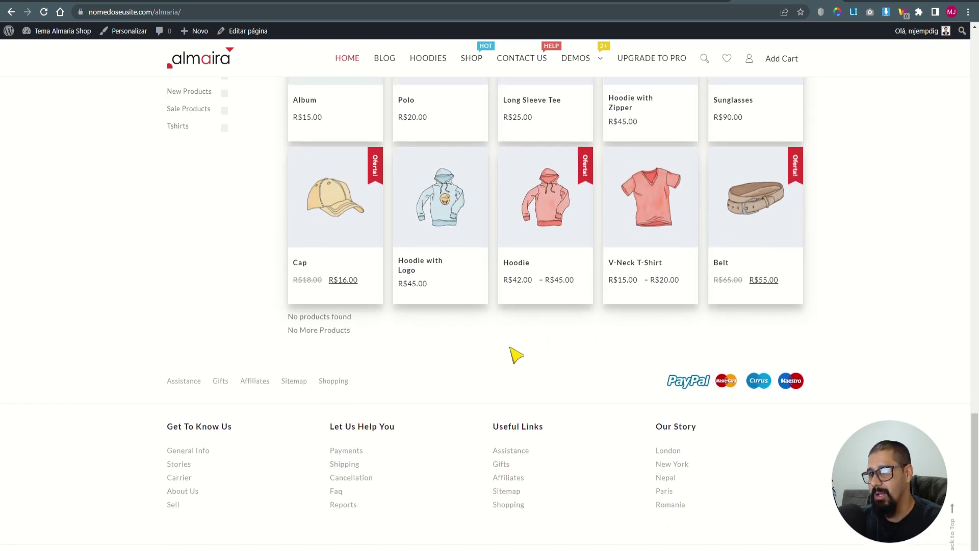
- Open the Shop page and look through its product grid and sidebar filters
{"action": "scroll", "coordinate": [515, 354], "scroll_direction": "up", "scroll_amount": 15}
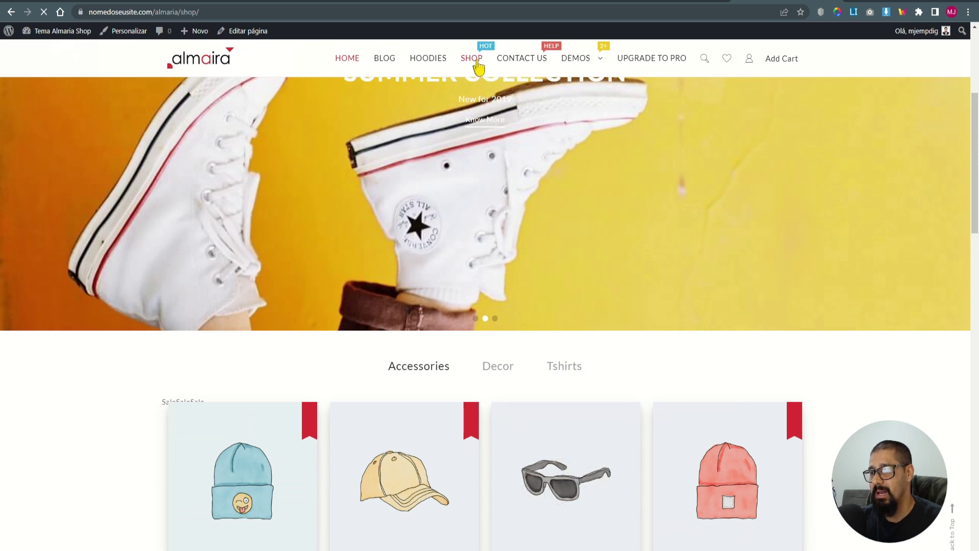
{"action": "left_click", "coordinate": [478, 61]}
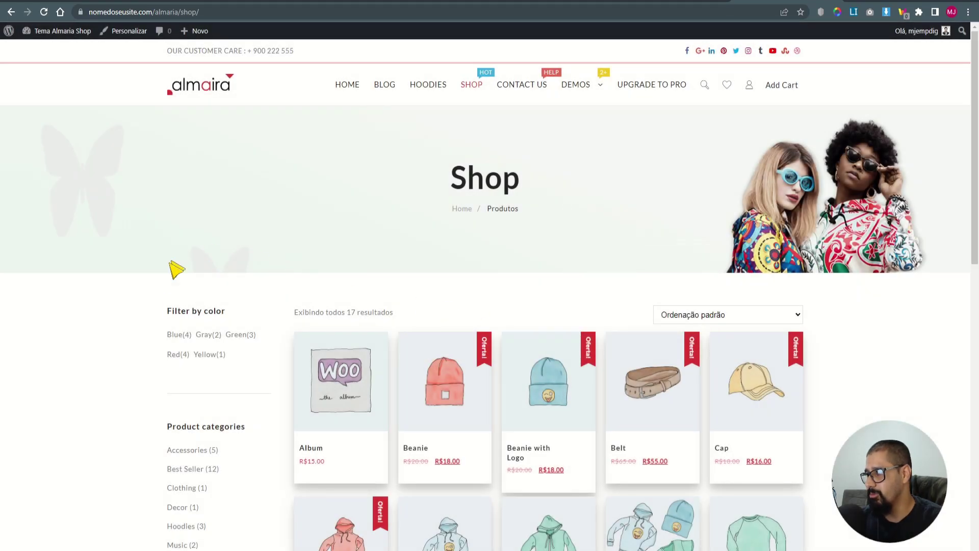
{"action": "scroll", "coordinate": [394, 317], "scroll_direction": "down", "scroll_amount": 4}
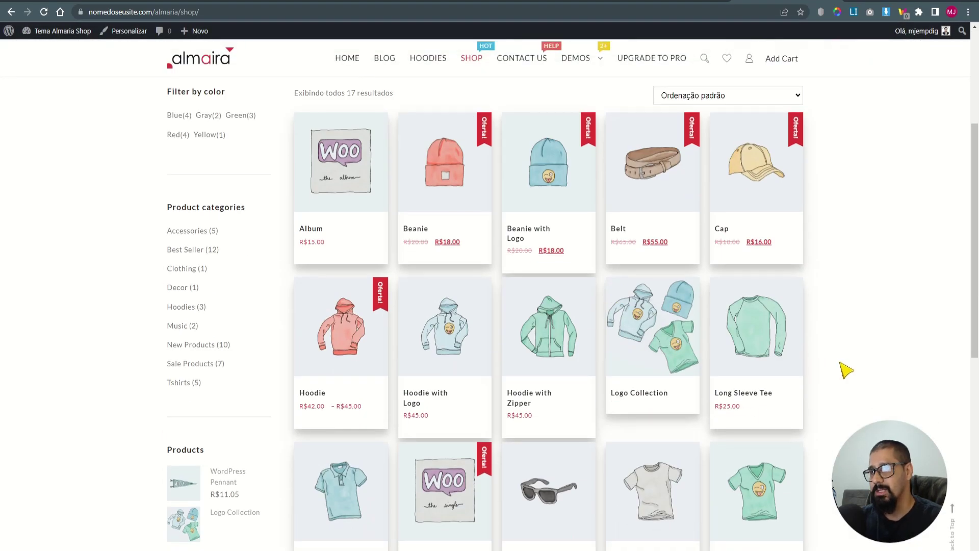
{"action": "scroll", "coordinate": [845, 372], "scroll_direction": "down", "scroll_amount": 10}
{"action": "scroll", "coordinate": [844, 372], "scroll_direction": "up", "scroll_amount": 14}
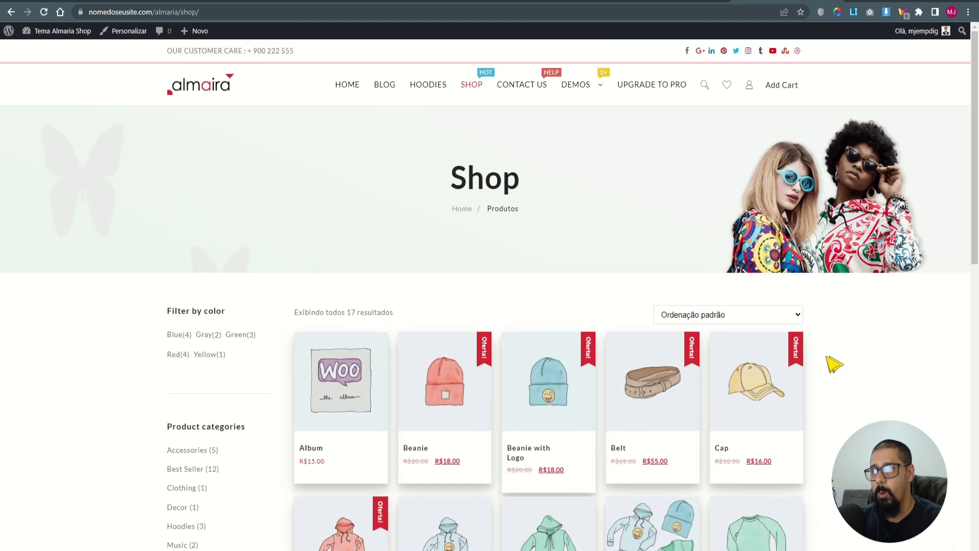
- Show the store in the incognito window with iPhone SE device emulation and view the home, wishlist and account pages
{"action": "mouse_move", "coordinate": [794, 380]}
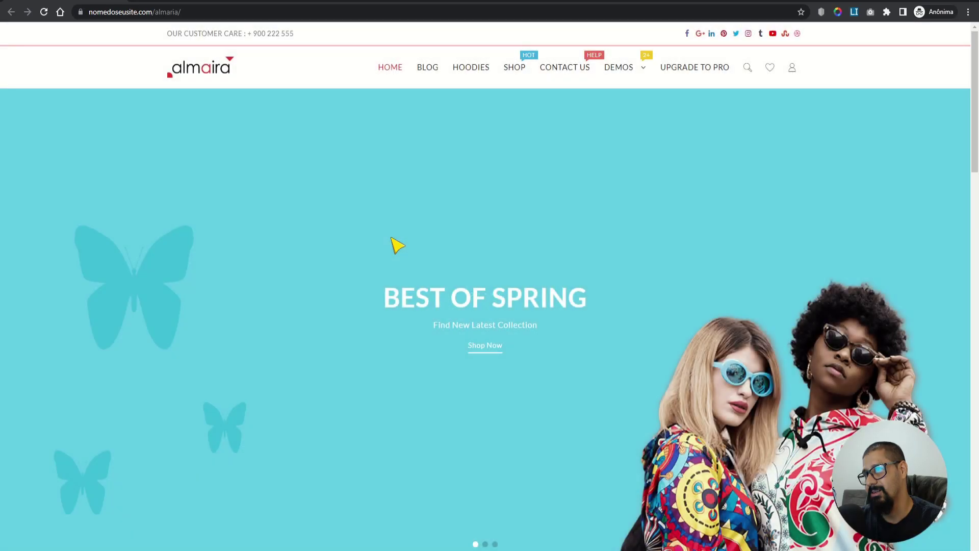
{"action": "key", "text": "ctrl+shift+i"}
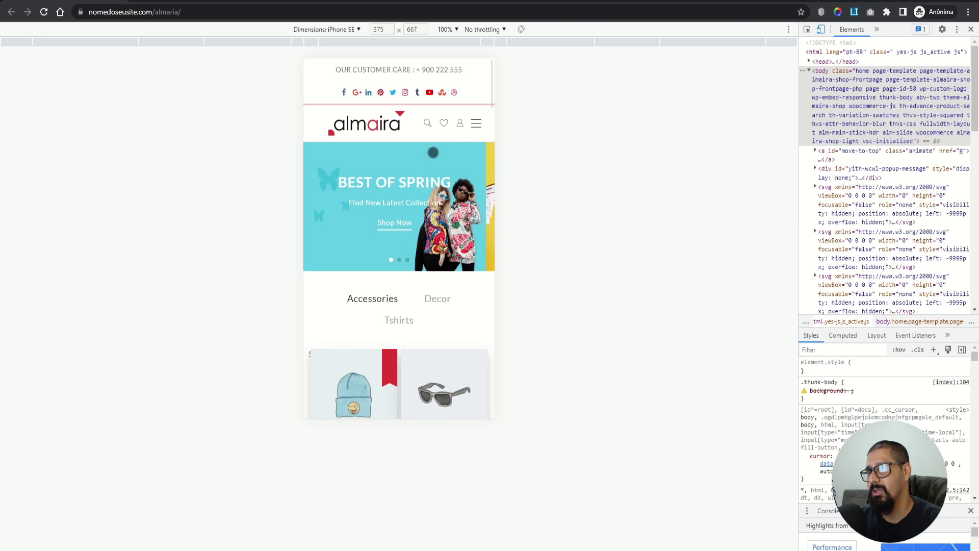
{"action": "scroll", "coordinate": [439, 253], "scroll_direction": "down", "scroll_amount": 7}
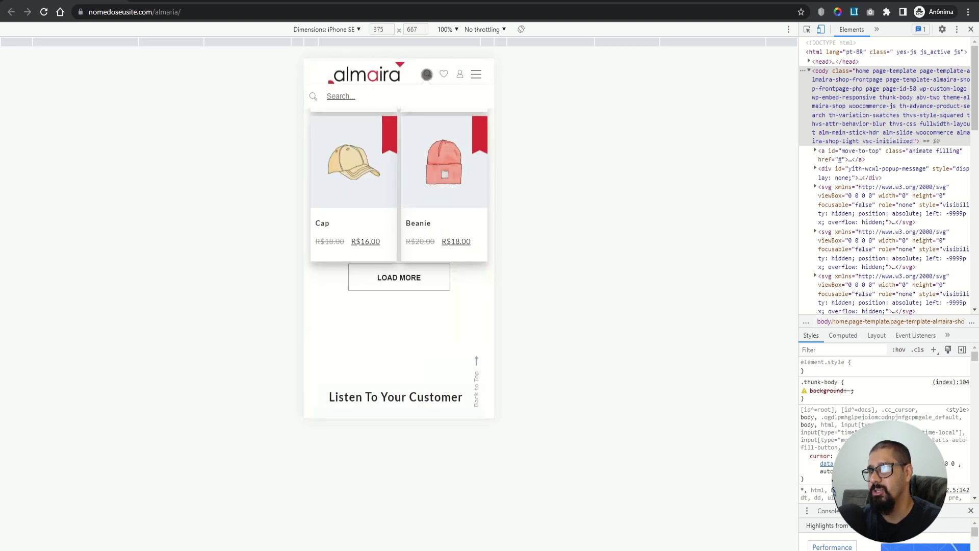
{"action": "left_click", "coordinate": [445, 73]}
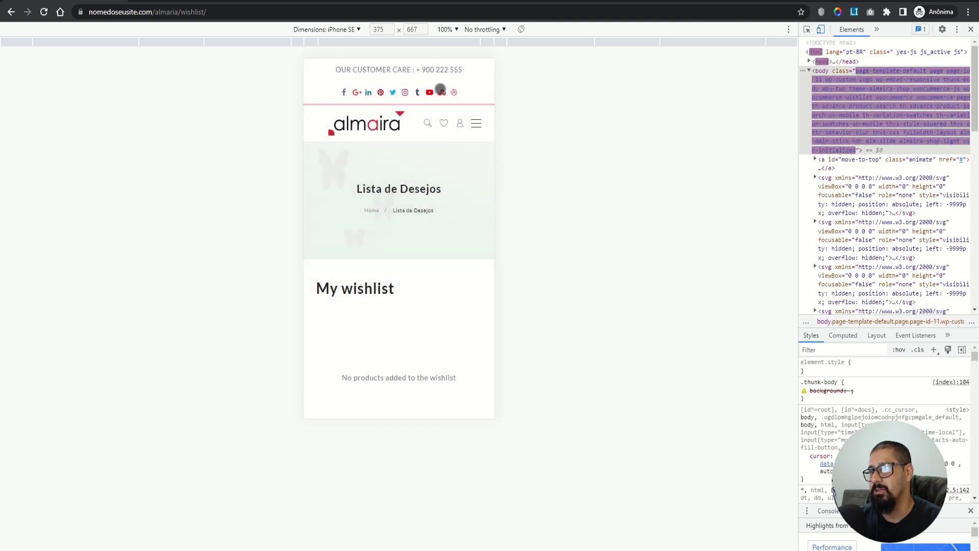
{"action": "left_click", "coordinate": [460, 124]}
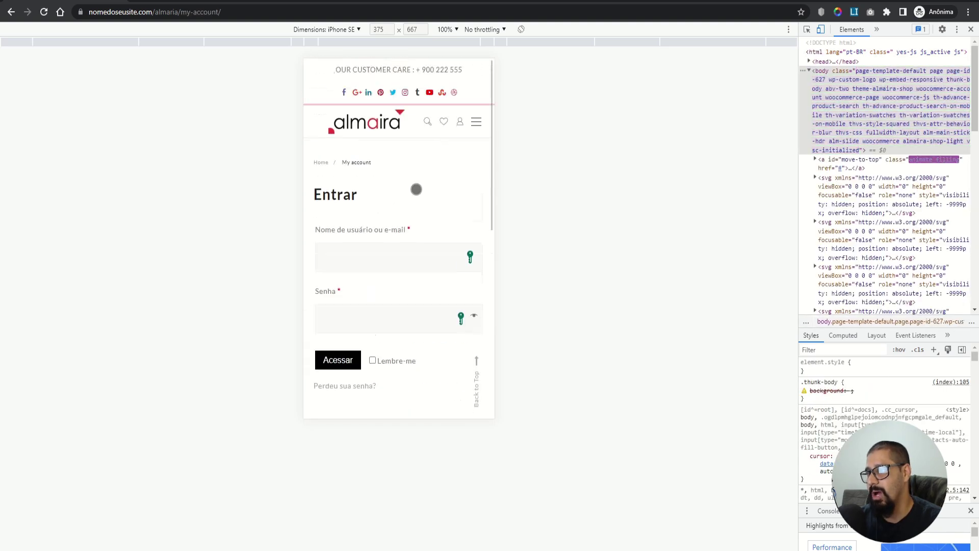
- Open the Blog page from the mobile navigation and view the "Hello world his is your first post!" post
{"action": "left_click", "coordinate": [479, 125]}
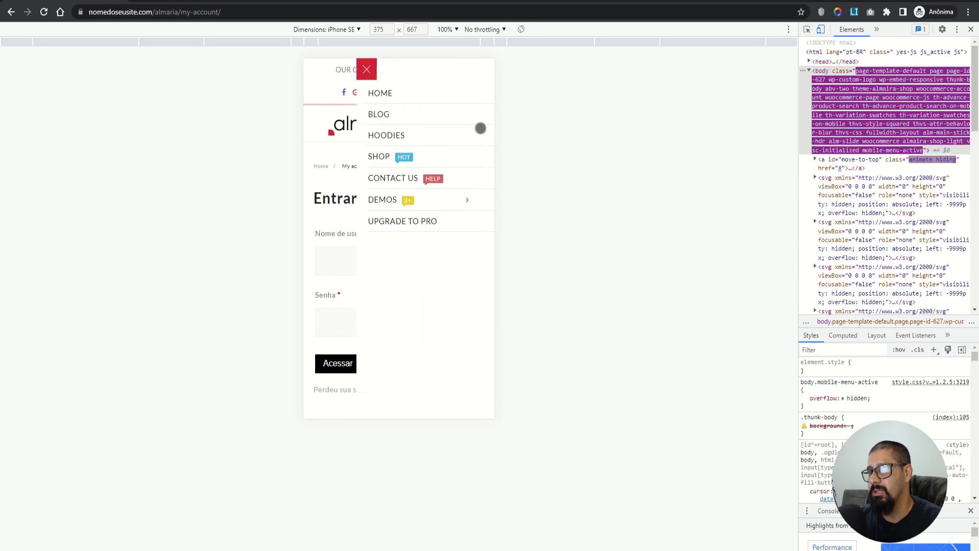
{"action": "left_click", "coordinate": [376, 114]}
{"action": "scroll", "coordinate": [399, 133], "scroll_direction": "down", "scroll_amount": 5}
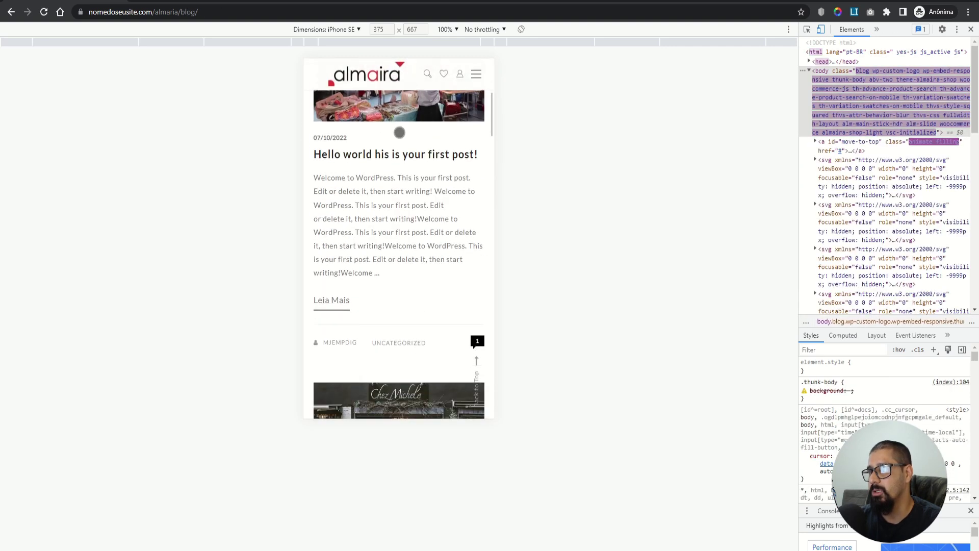
{"action": "scroll", "coordinate": [389, 174], "scroll_direction": "up", "scroll_amount": 3}
{"action": "left_click", "coordinate": [389, 174]}
{"action": "scroll", "coordinate": [460, 231], "scroll_direction": "down", "scroll_amount": 3}
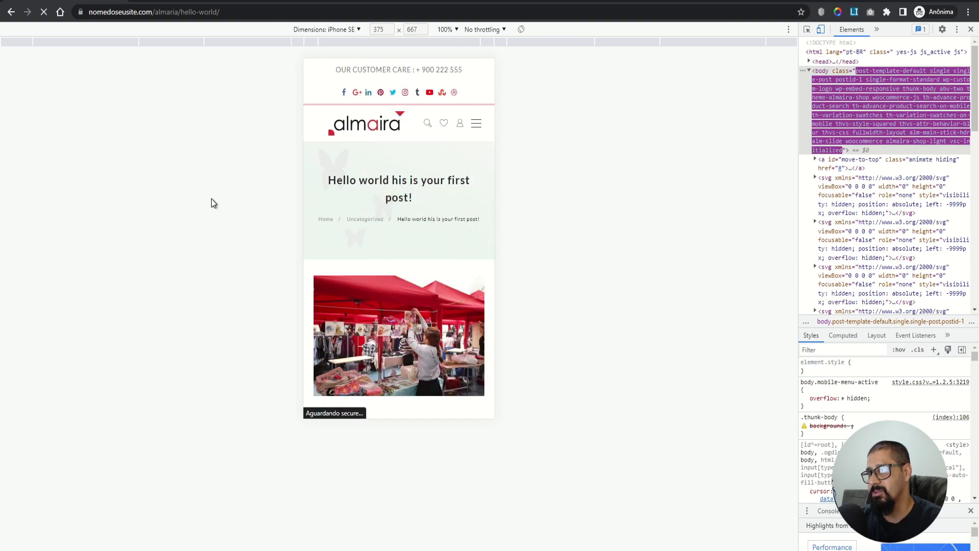
- Examine the Single product page in the mobile view, including its description and related products
{"action": "scroll", "coordinate": [437, 271], "scroll_direction": "down", "scroll_amount": 6}
{"action": "scroll", "coordinate": [438, 271], "scroll_direction": "down", "scroll_amount": 5}
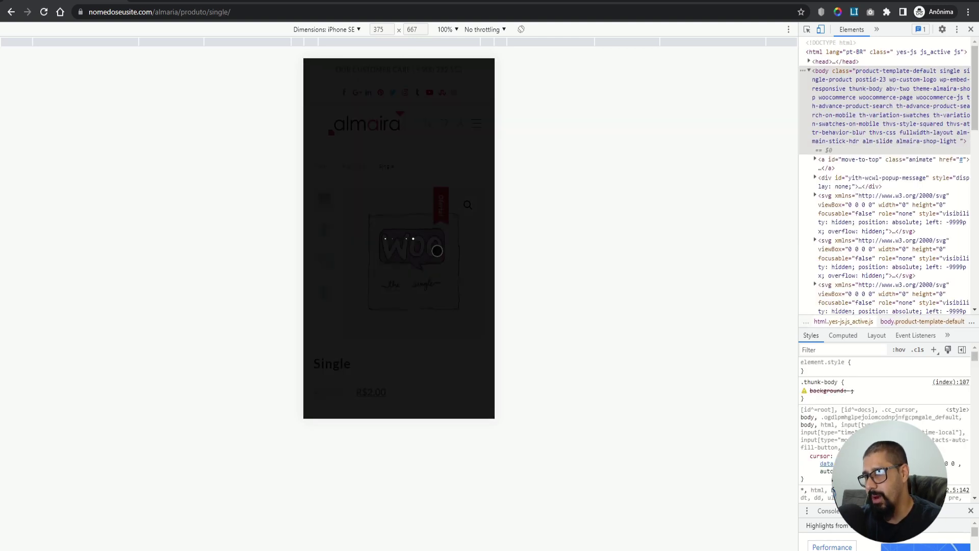
{"action": "scroll", "coordinate": [429, 266], "scroll_direction": "down", "scroll_amount": 5}
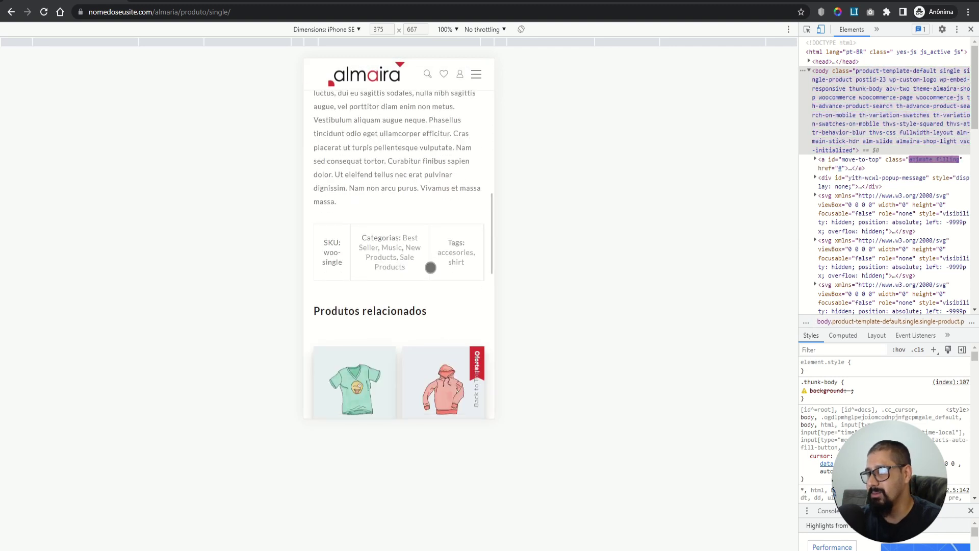